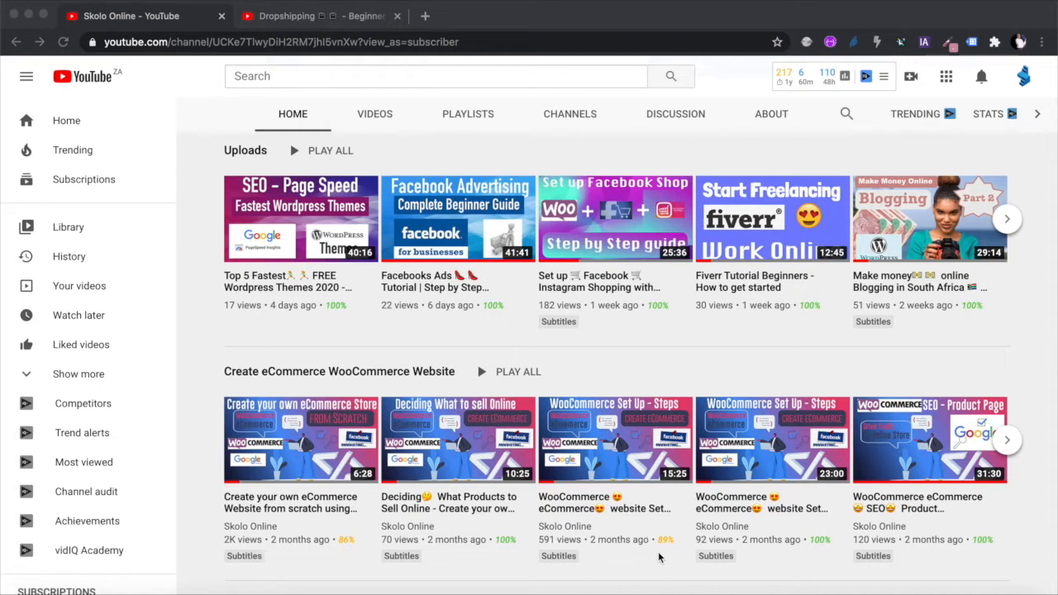
- Switch from the Skolo Online channel to the "Dropshipping - Beginner Step by Step Tutorial 2020" video and look over its page down to the comments
{"action": "scroll", "coordinate": [659, 558], "scroll_direction": "up", "scroll_amount": 6}
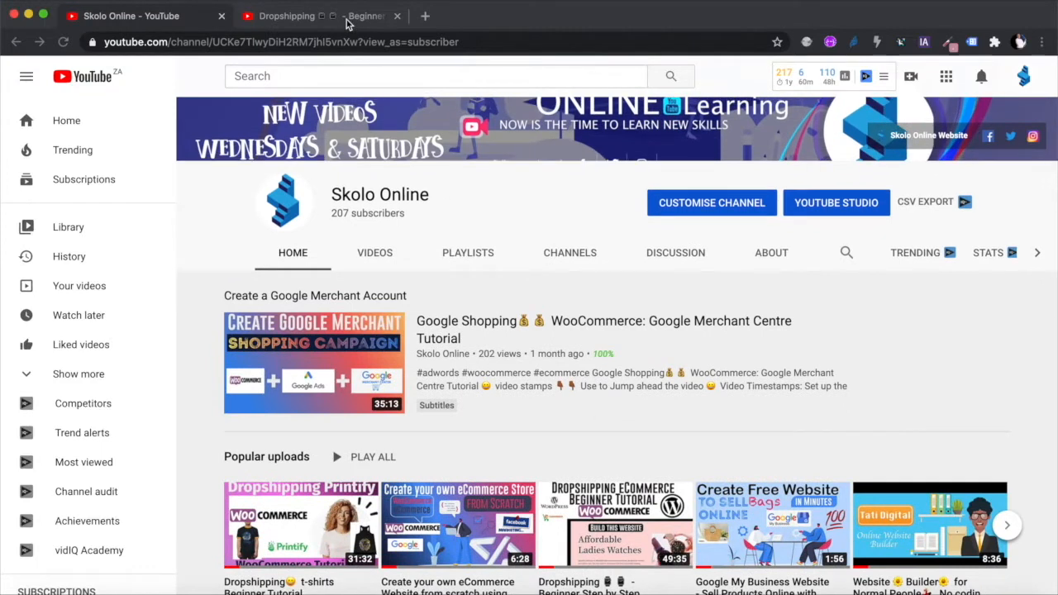
{"action": "left_click", "coordinate": [345, 17]}
{"action": "scroll", "coordinate": [496, 346], "scroll_direction": "down", "scroll_amount": 2}
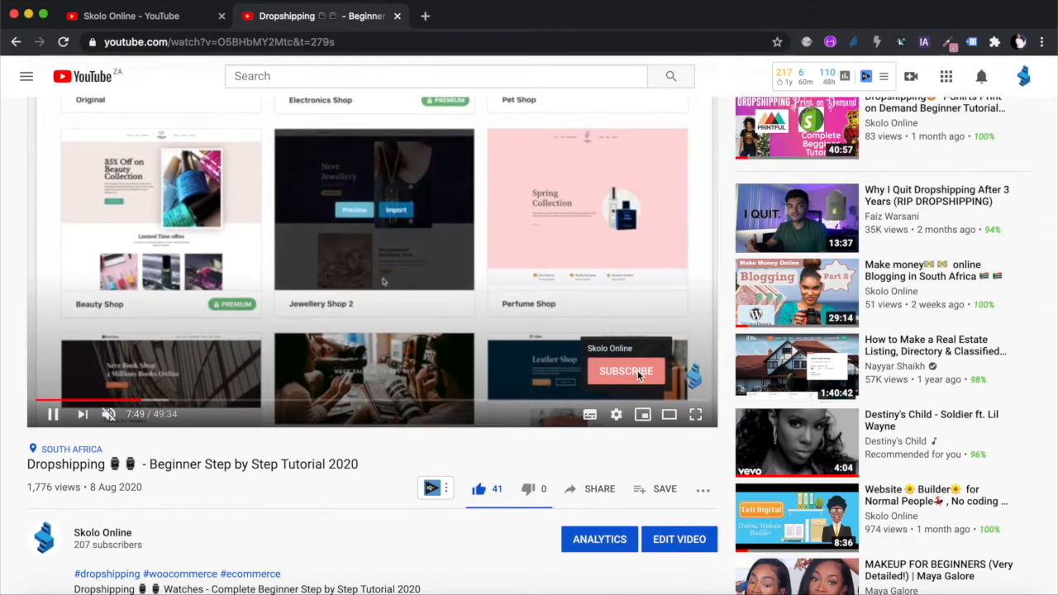
{"action": "scroll", "coordinate": [446, 479], "scroll_direction": "down", "scroll_amount": 2}
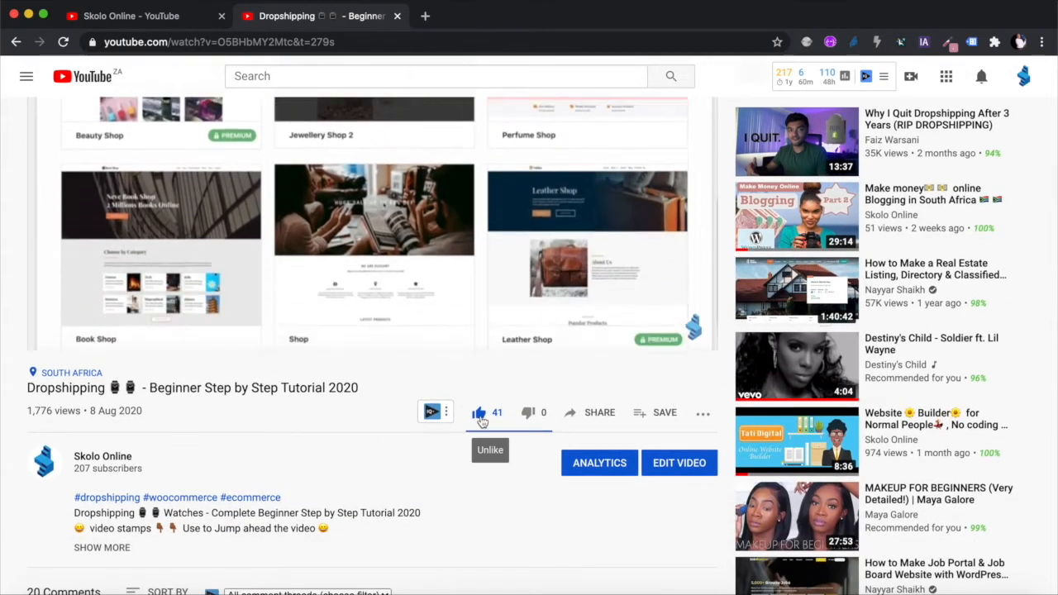
{"action": "scroll", "coordinate": [440, 477], "scroll_direction": "down", "scroll_amount": 3}
{"action": "scroll", "coordinate": [440, 477], "scroll_direction": "down", "scroll_amount": 1}
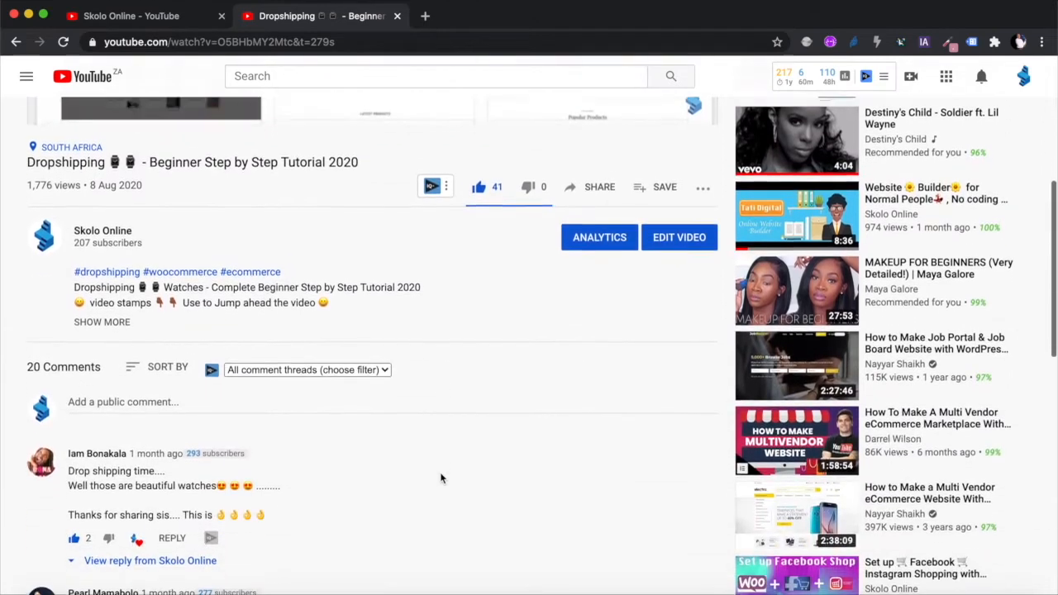
{"action": "scroll", "coordinate": [342, 460], "scroll_direction": "up", "scroll_amount": 6}
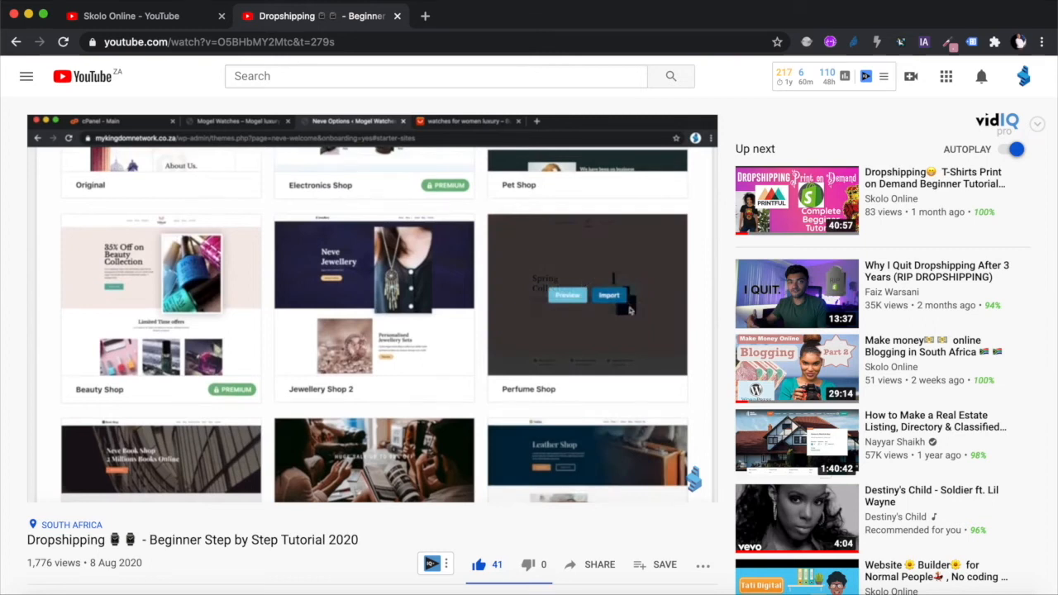
- Expand the dropshipping video's description and examine its timestamps, intended audience and links
{"action": "scroll", "coordinate": [371, 414], "scroll_direction": "down", "scroll_amount": 3}
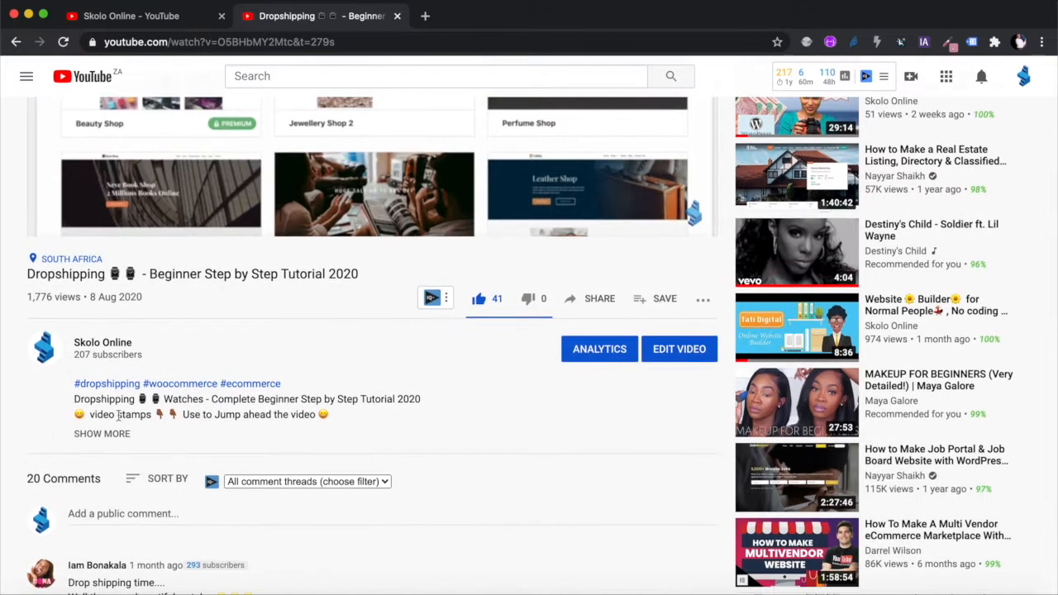
{"action": "left_click", "coordinate": [111, 435]}
{"action": "scroll", "coordinate": [153, 506], "scroll_direction": "down", "scroll_amount": 1}
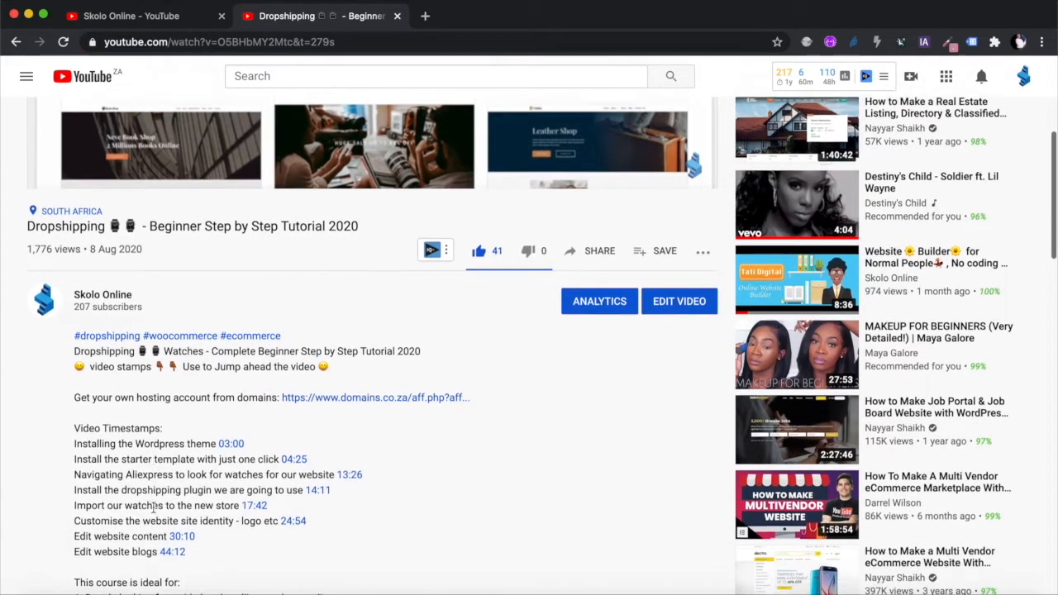
{"action": "scroll", "coordinate": [153, 507], "scroll_direction": "down", "scroll_amount": 1}
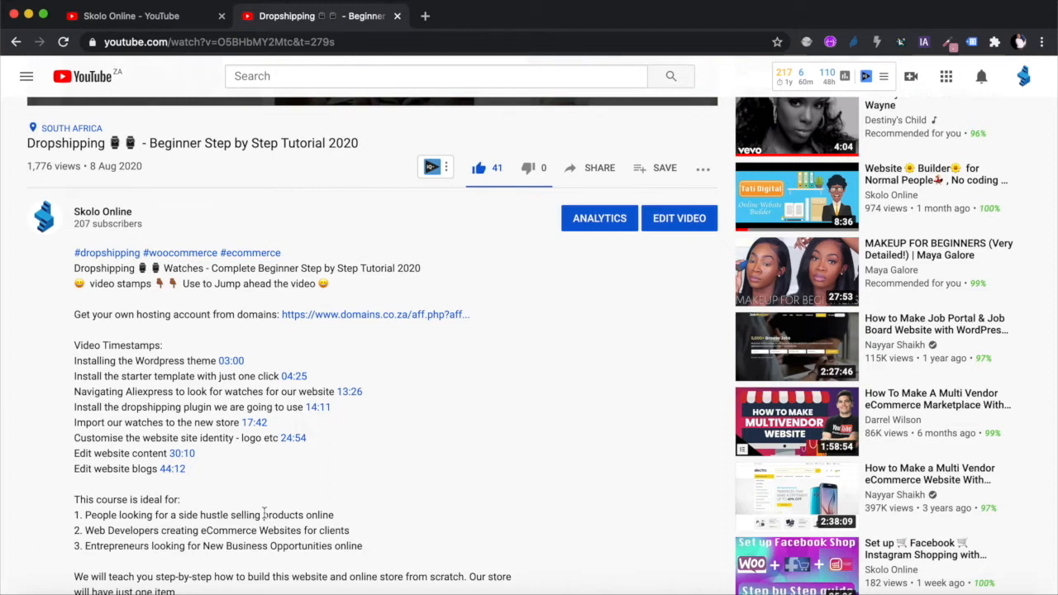
{"action": "scroll", "coordinate": [266, 469], "scroll_direction": "down", "scroll_amount": 2}
{"action": "scroll", "coordinate": [267, 470], "scroll_direction": "down", "scroll_amount": 3}
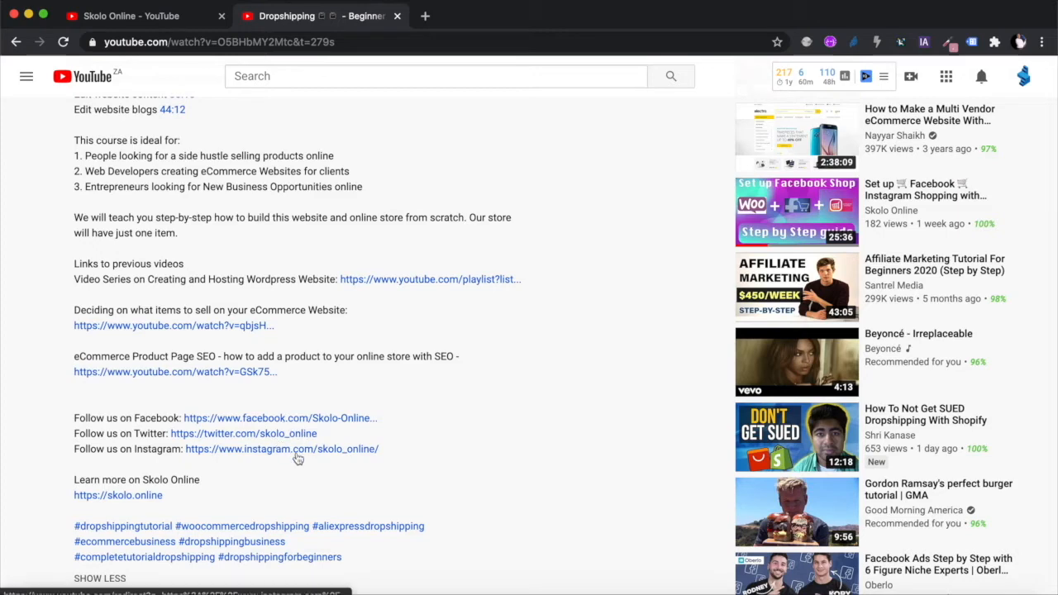
{"action": "scroll", "coordinate": [380, 371], "scroll_direction": "up", "scroll_amount": 10}
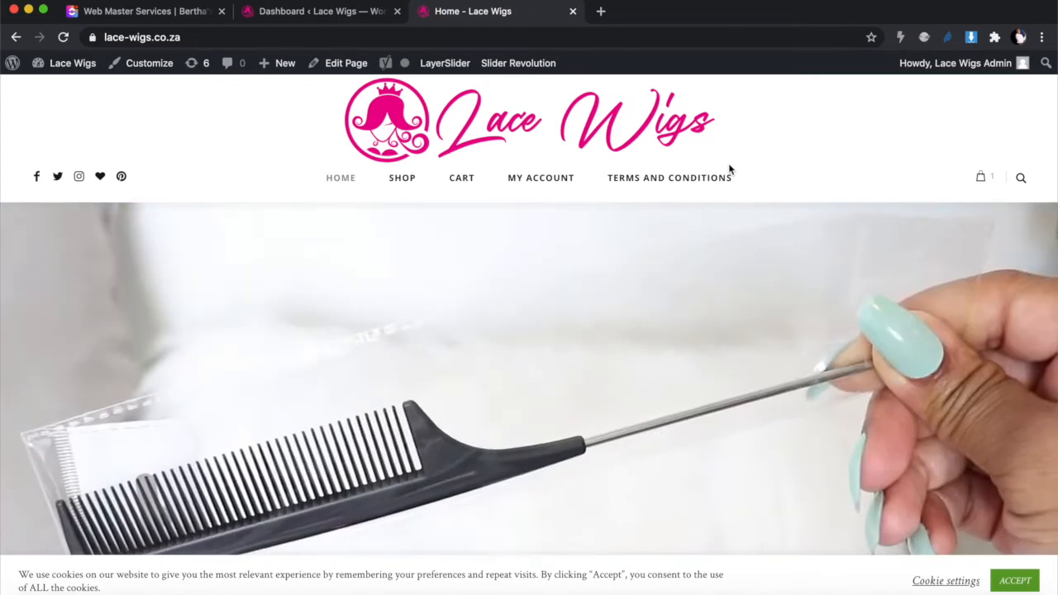
- Look over the Lace Wigs home page and the WooCommerce payment methods in the site's WordPress admin
{"action": "scroll", "coordinate": [729, 170], "scroll_direction": "down", "scroll_amount": 10}
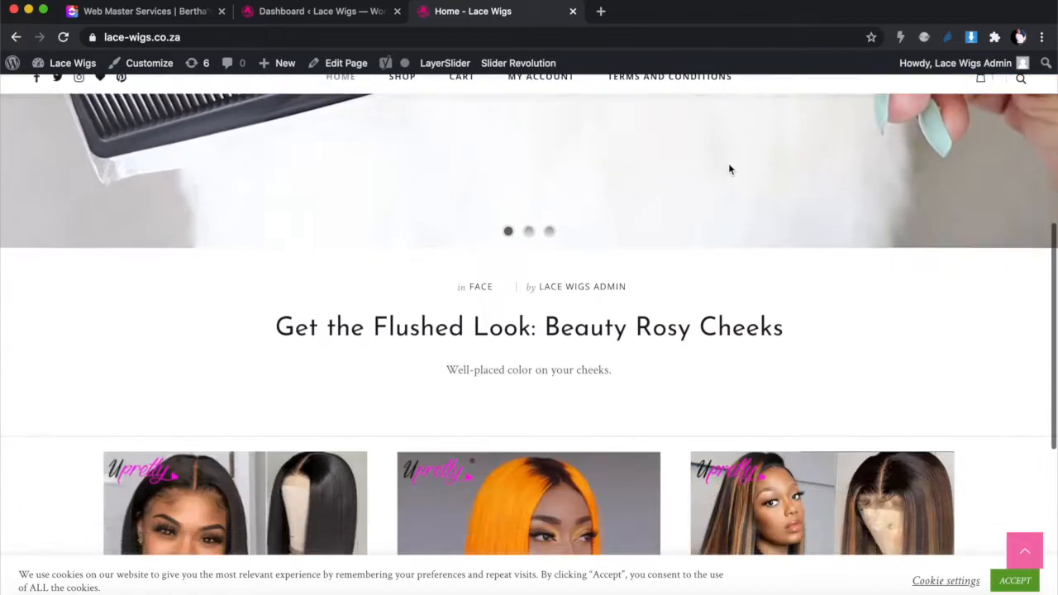
{"action": "scroll", "coordinate": [728, 170], "scroll_direction": "up", "scroll_amount": 10}
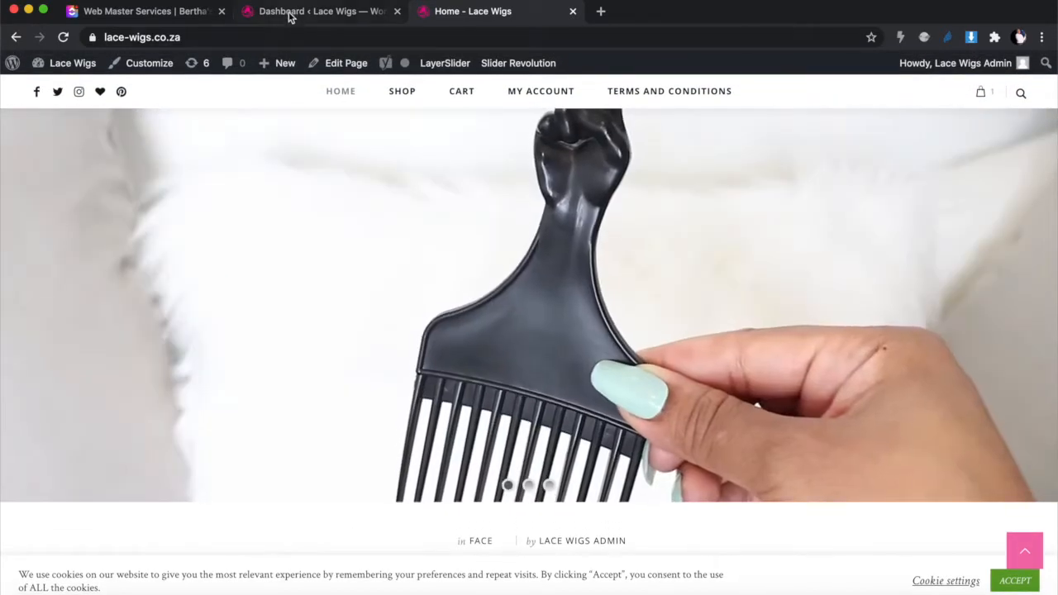
{"action": "left_click", "coordinate": [291, 15]}
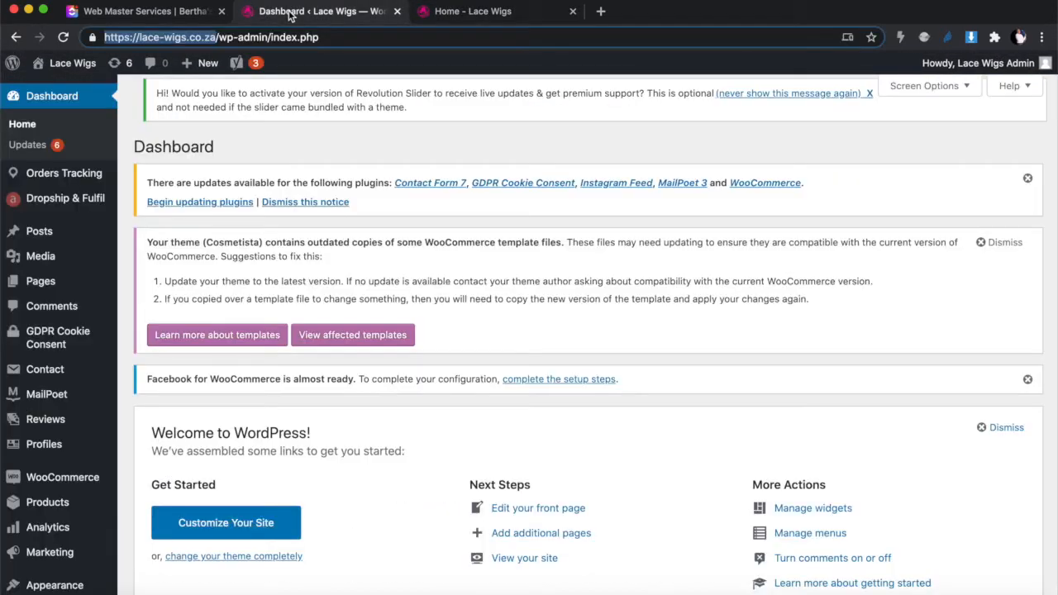
{"action": "scroll", "coordinate": [103, 329], "scroll_direction": "down", "scroll_amount": 3}
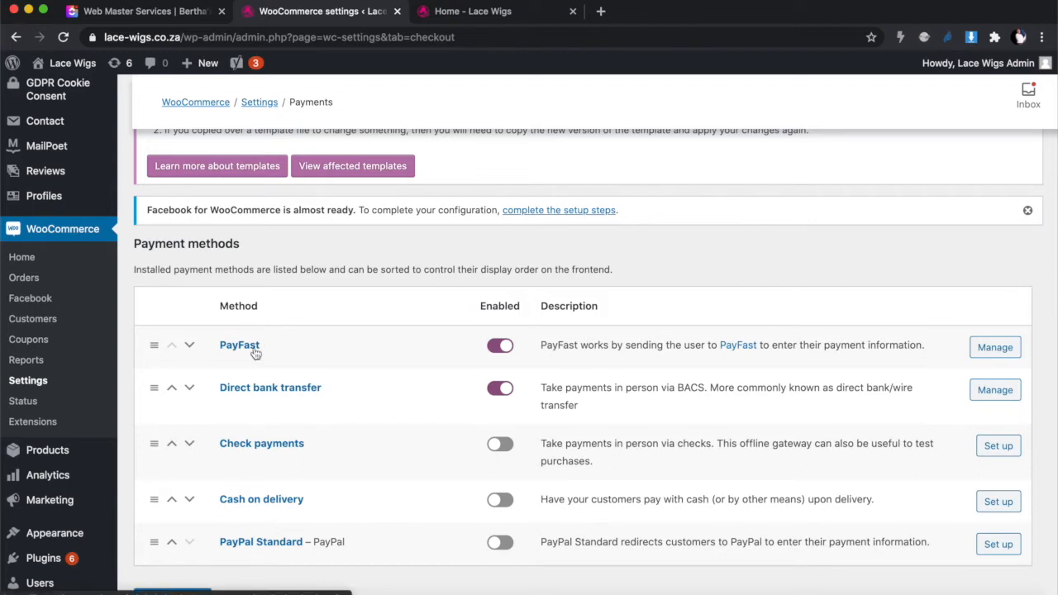
{"action": "scroll", "coordinate": [342, 349], "scroll_direction": "down", "scroll_amount": 1}
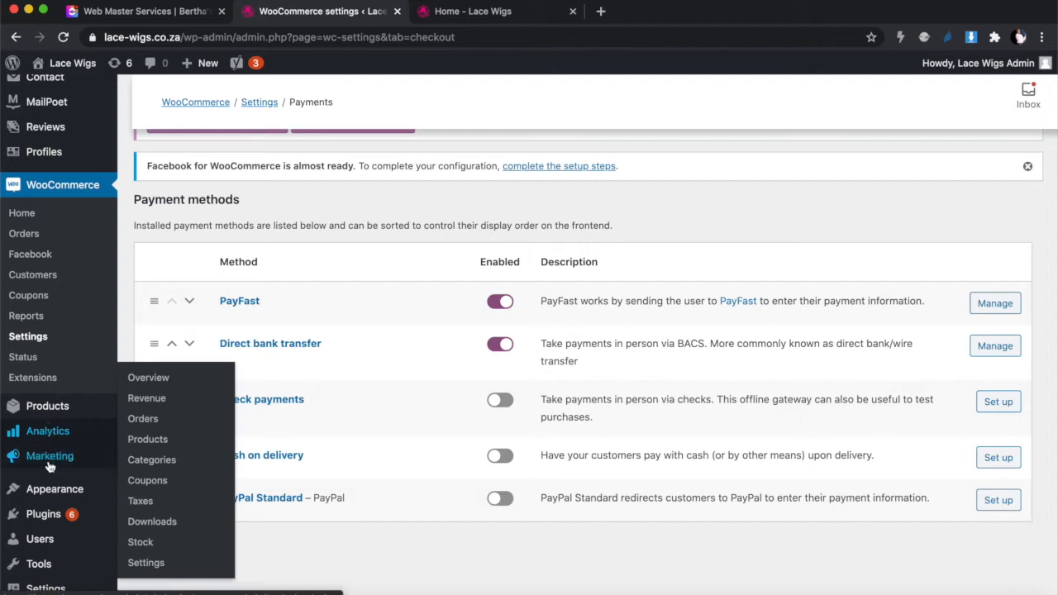
{"action": "mouse_move", "coordinate": [47, 519]}
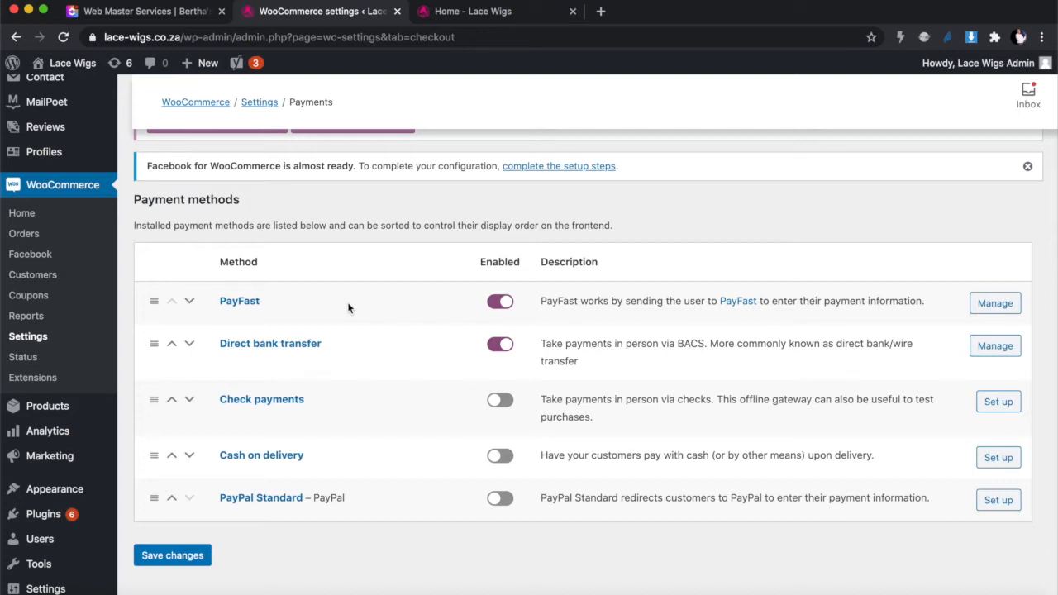
- Examine the wig products on the Lace Wigs home page and the Web Master Services task board in ClickUp
{"action": "left_click", "coordinate": [468, 12]}
{"action": "scroll", "coordinate": [278, 402], "scroll_direction": "down", "scroll_amount": 10}
{"action": "mouse_move", "coordinate": [532, 213]}
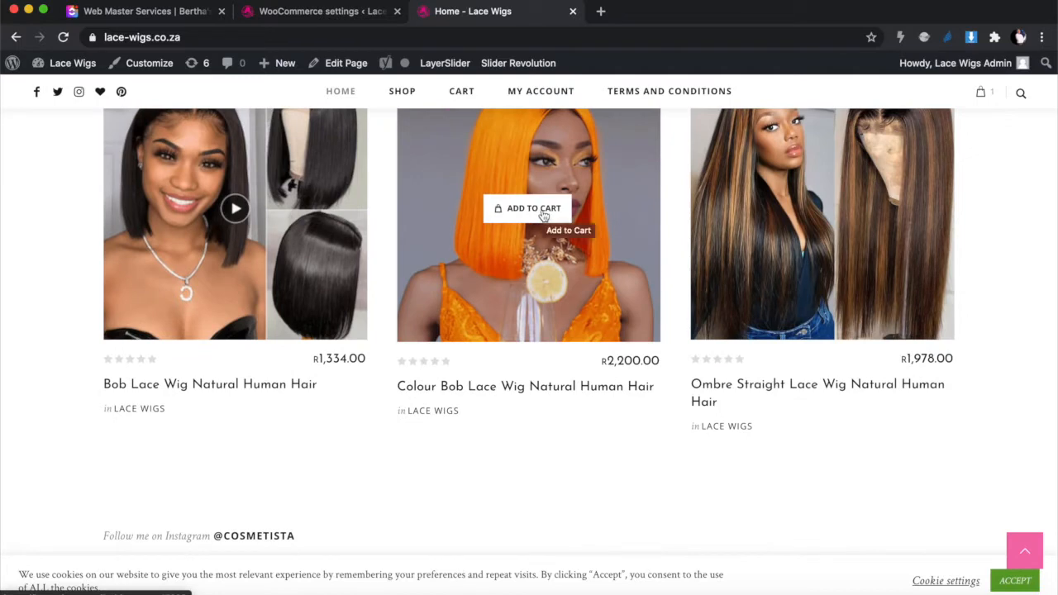
{"action": "scroll", "coordinate": [542, 214], "scroll_direction": "up", "scroll_amount": 10}
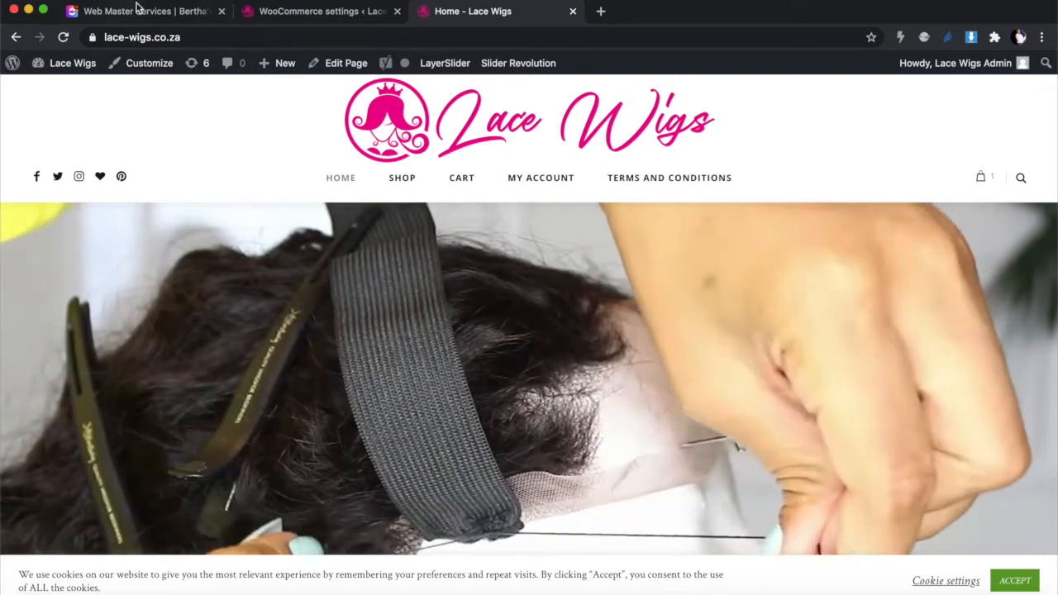
{"action": "left_click", "coordinate": [134, 14]}
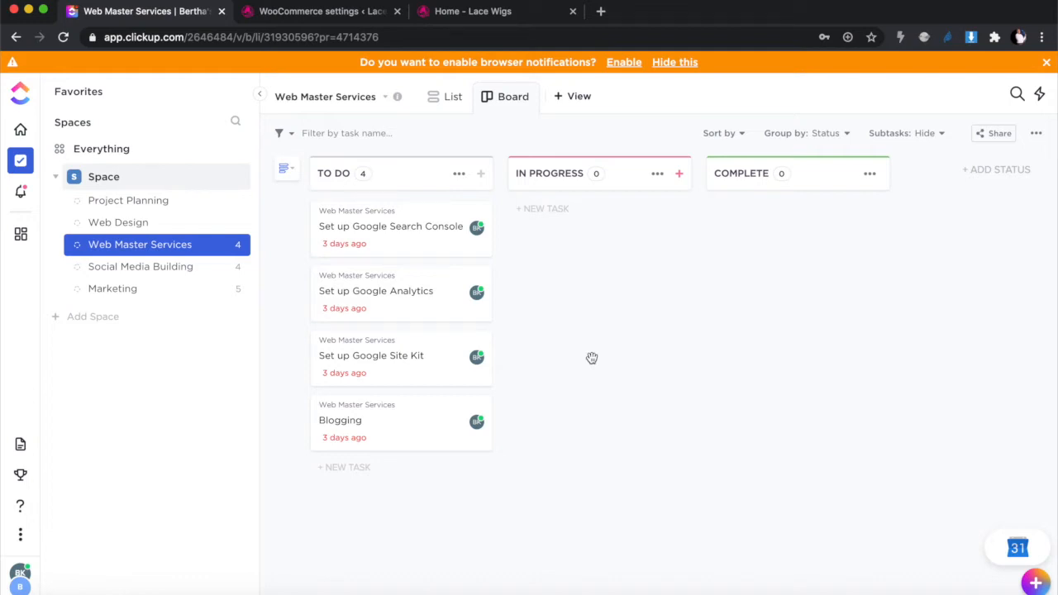
{"action": "left_click", "coordinate": [468, 12]}
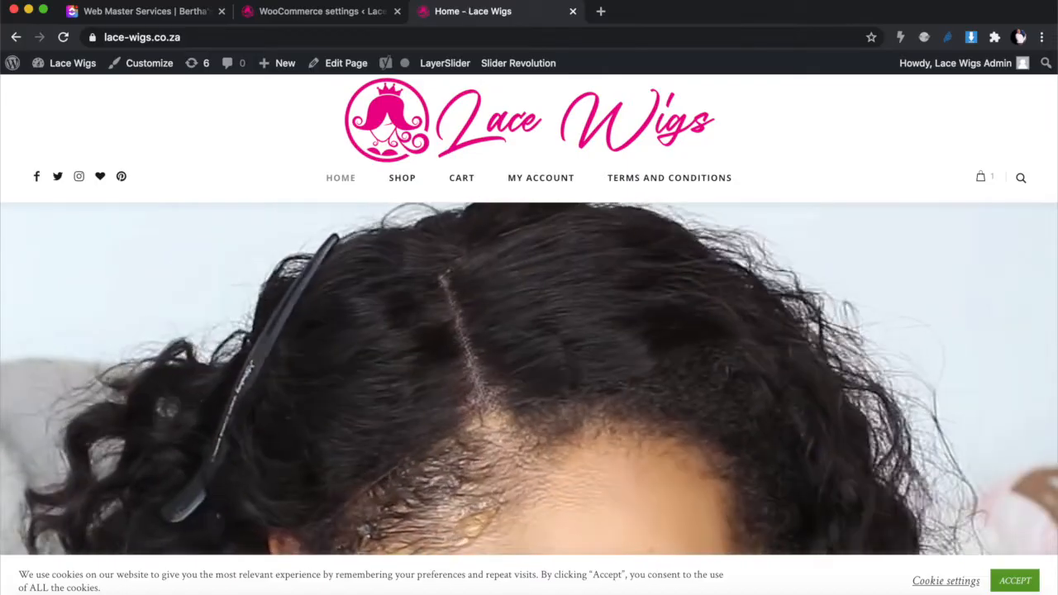
- Search Google in a new browser tab for "what is a lace wig"
{"action": "left_click", "coordinate": [601, 11]}
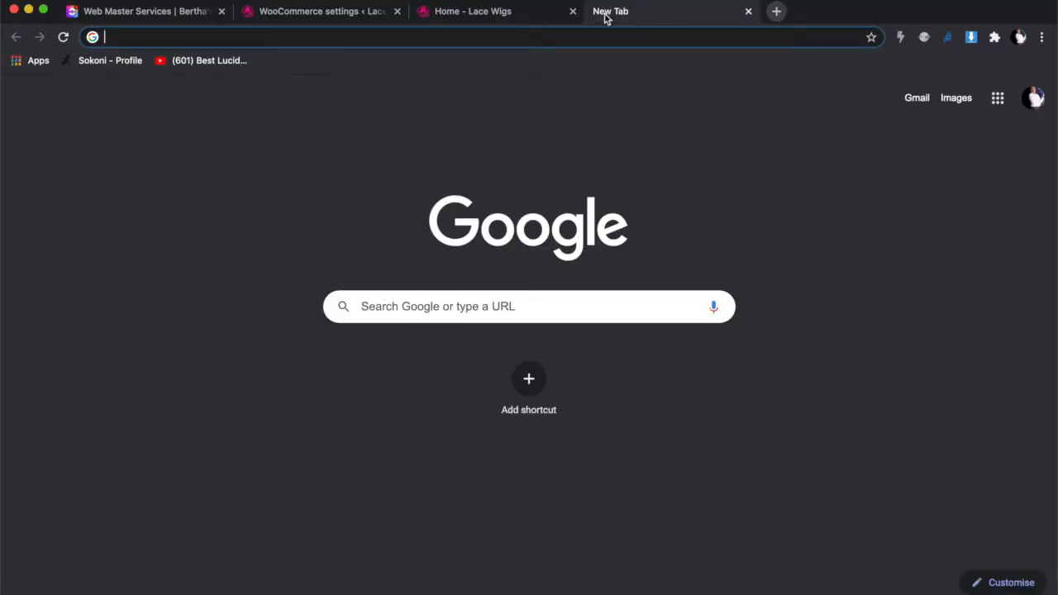
{"action": "type", "text": "what is "}
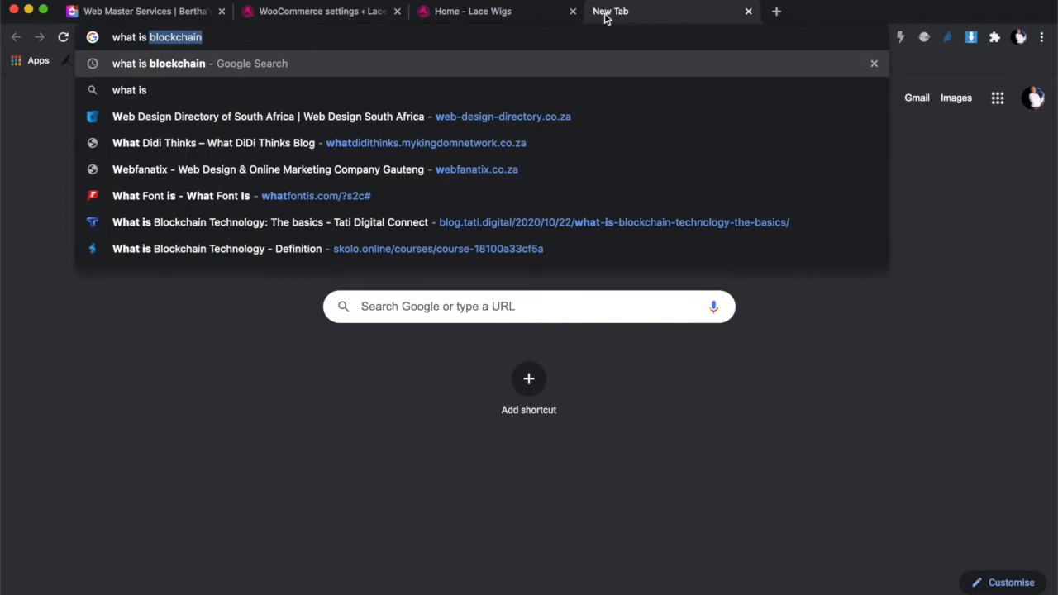
{"action": "type", "text": "a lace wig"}
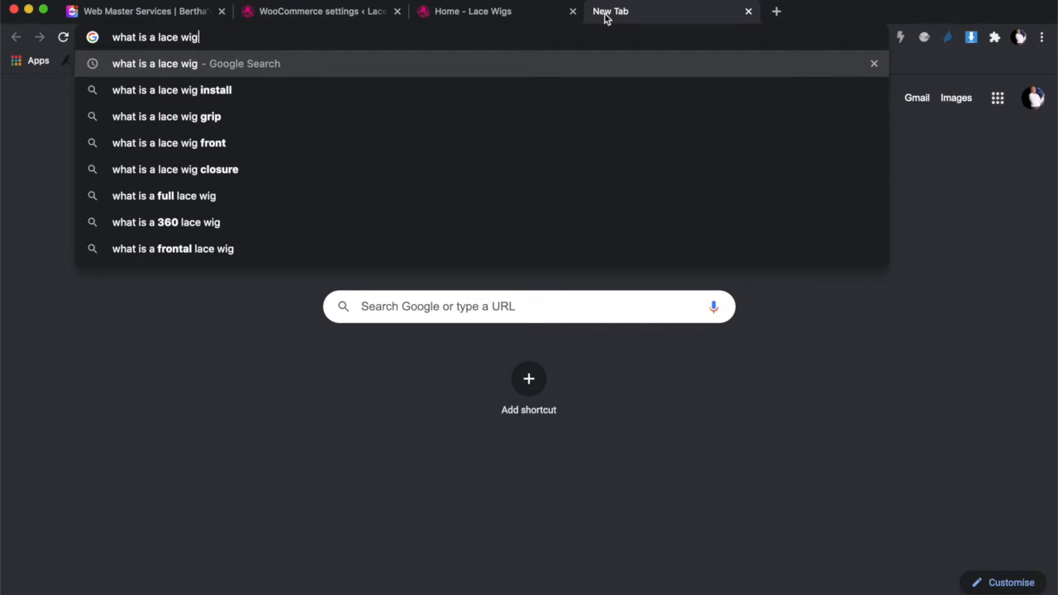
{"action": "key", "text": "Return"}
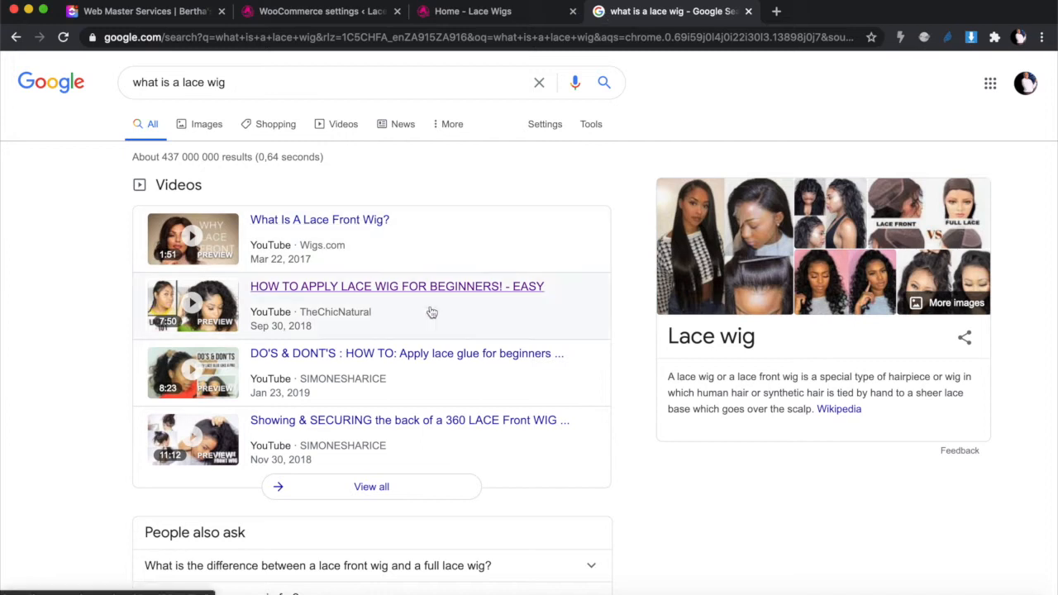
- Open the Allure result "Lace Frontier Wigs 101: The Beginner's Guide for First-Time ..." in a separate tab and switch to it
{"action": "scroll", "coordinate": [421, 313], "scroll_direction": "down", "scroll_amount": 10}
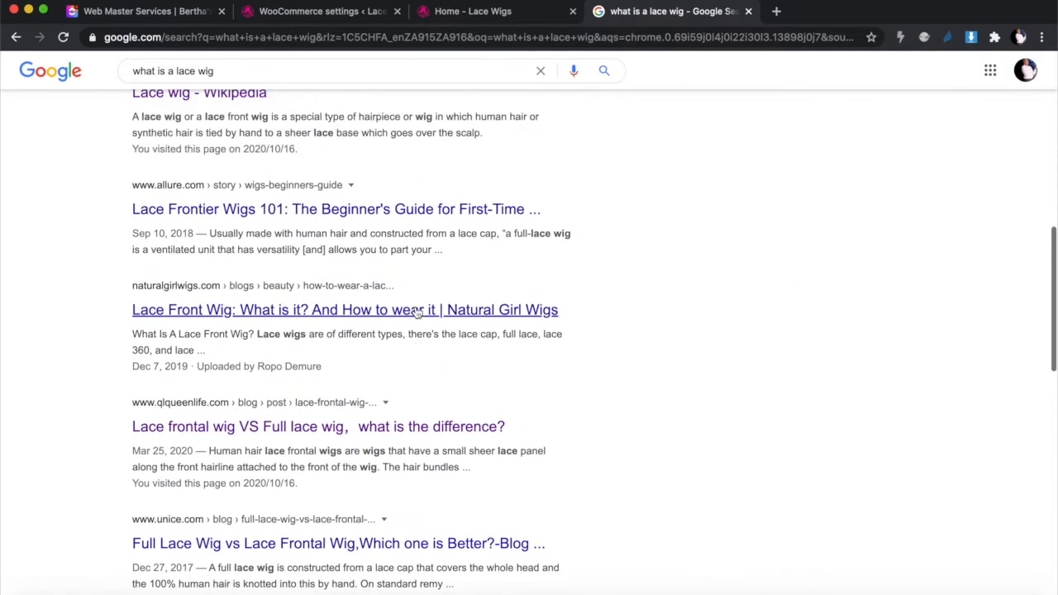
{"action": "right_click", "coordinate": [355, 211]}
{"action": "left_click", "coordinate": [415, 218]}
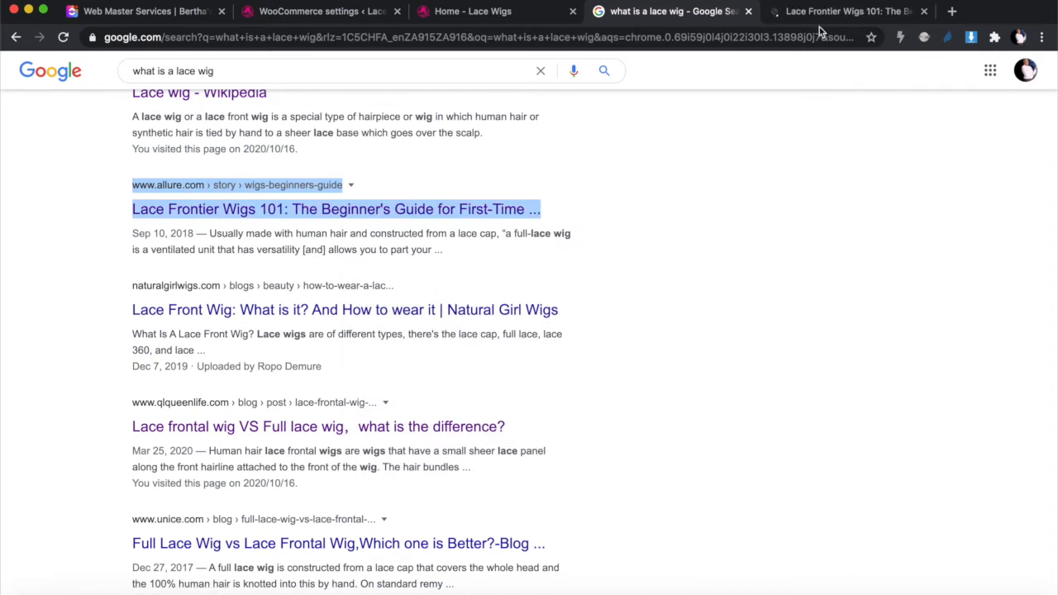
{"action": "left_click", "coordinate": [843, 12]}
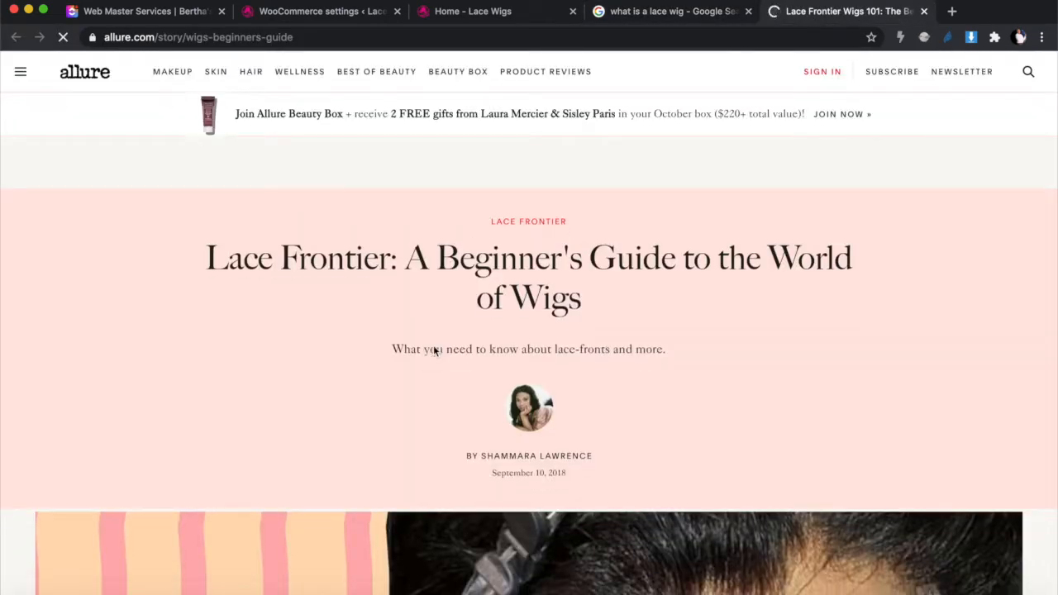
- Skim the lead image and introduction of Allure's "Lace Frontier: A Beginner's Guide to the World of Wigs"
{"action": "scroll", "coordinate": [433, 344], "scroll_direction": "down", "scroll_amount": 10}
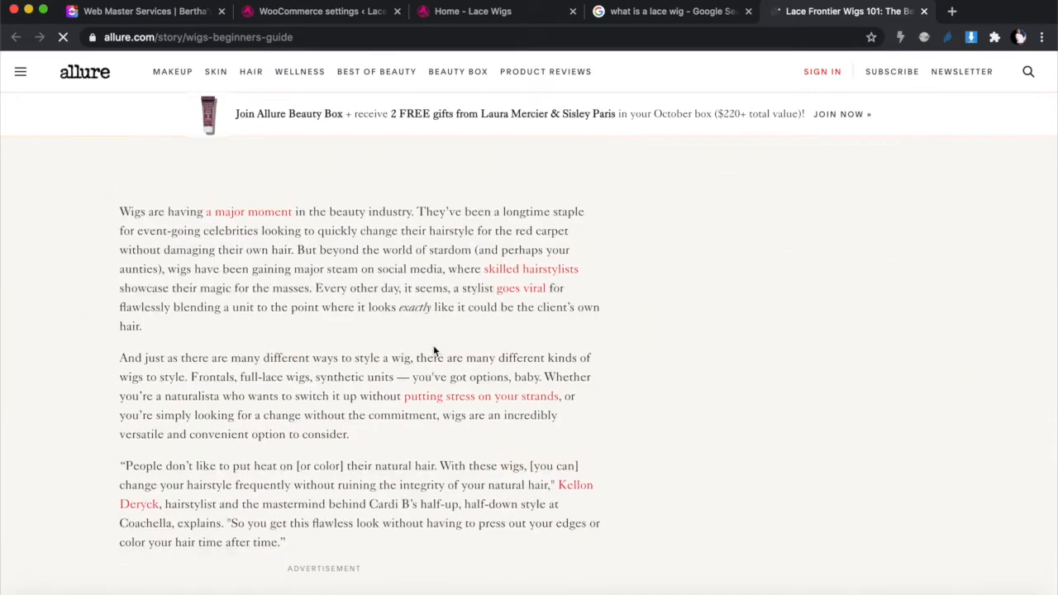
{"action": "scroll", "coordinate": [433, 344], "scroll_direction": "up", "scroll_amount": 6}
{"action": "scroll", "coordinate": [433, 345], "scroll_direction": "up", "scroll_amount": 5}
{"action": "scroll", "coordinate": [433, 347], "scroll_direction": "down", "scroll_amount": 3}
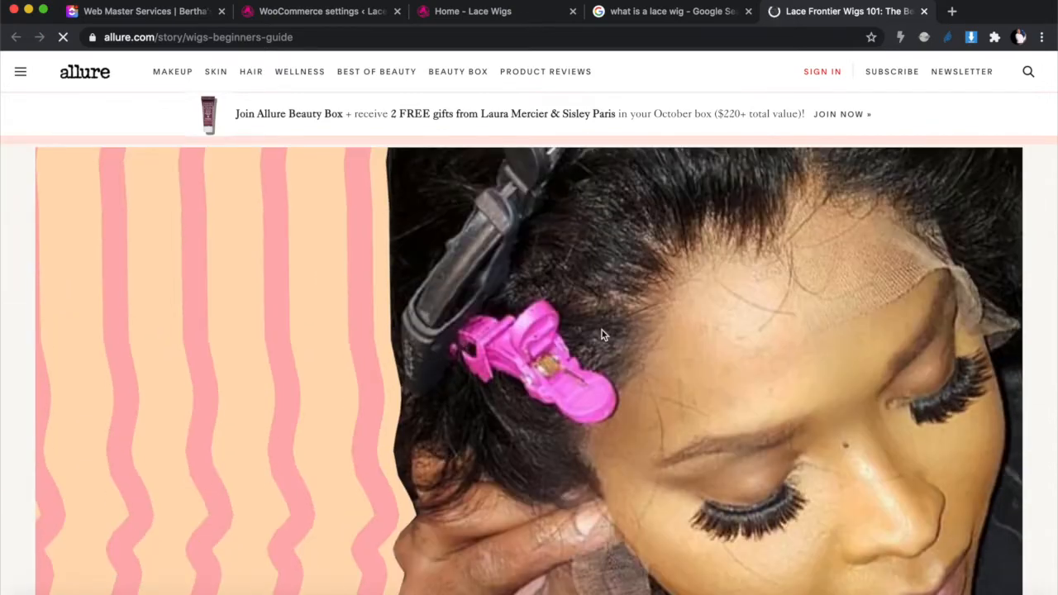
{"action": "scroll", "coordinate": [618, 315], "scroll_direction": "down", "scroll_amount": 8}
{"action": "scroll", "coordinate": [618, 316], "scroll_direction": "up", "scroll_amount": 3}
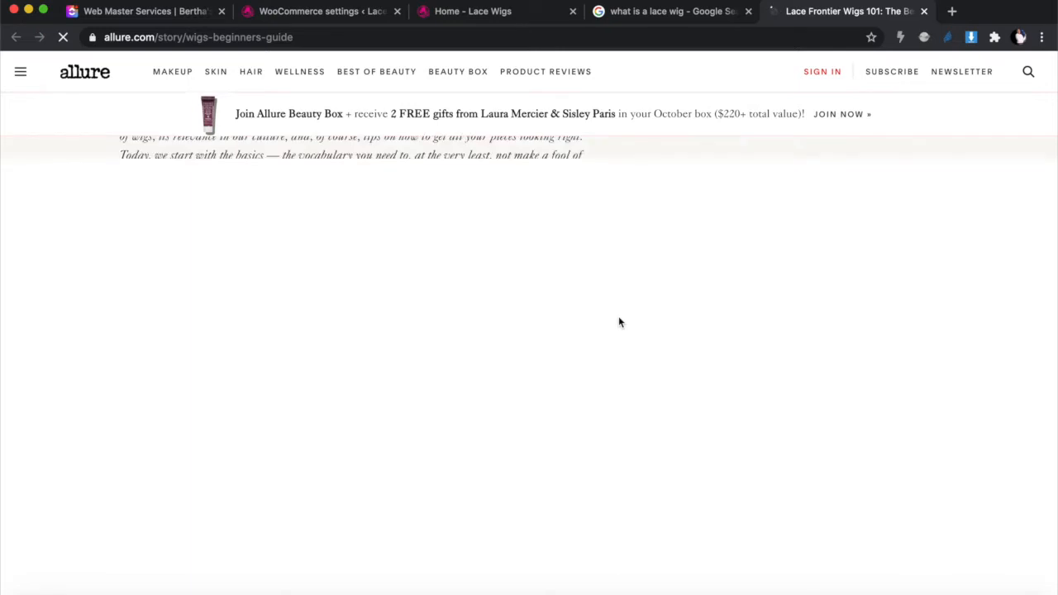
{"action": "scroll", "coordinate": [620, 322], "scroll_direction": "down", "scroll_amount": 3}
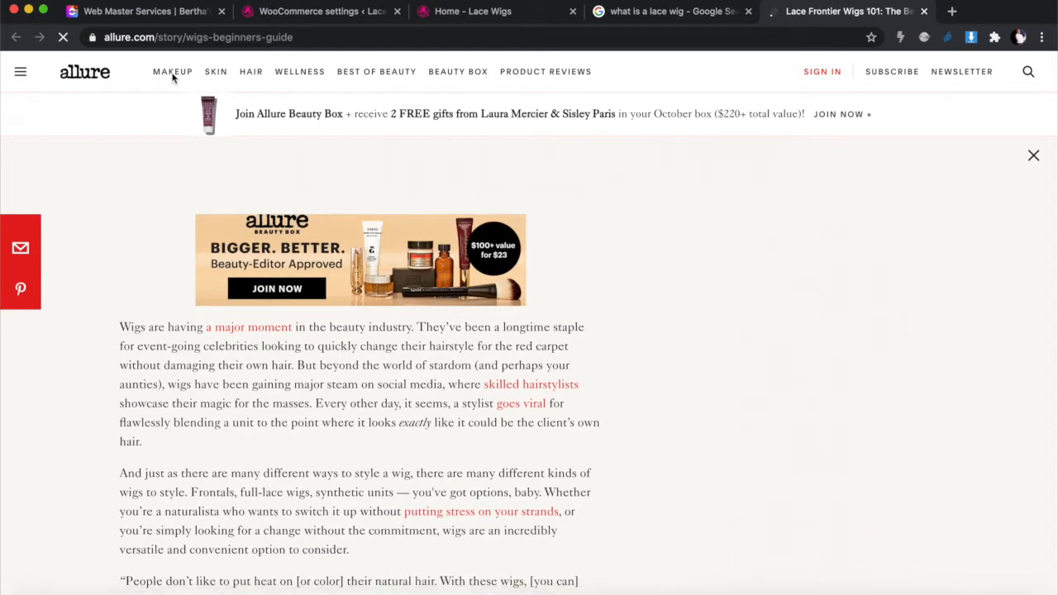
- Read the Allure guide's body text from the opening paragraphs through the wig types, down to "Full-Lace Wigs"
{"action": "scroll", "coordinate": [405, 295], "scroll_direction": "down", "scroll_amount": 7}
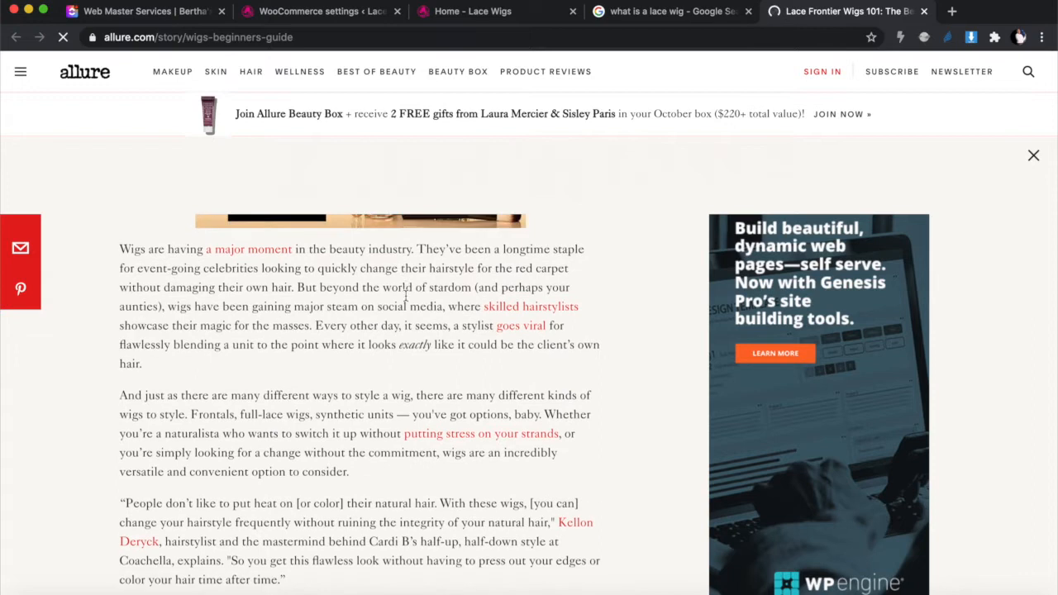
{"action": "scroll", "coordinate": [566, 273], "scroll_direction": "down", "scroll_amount": 10}
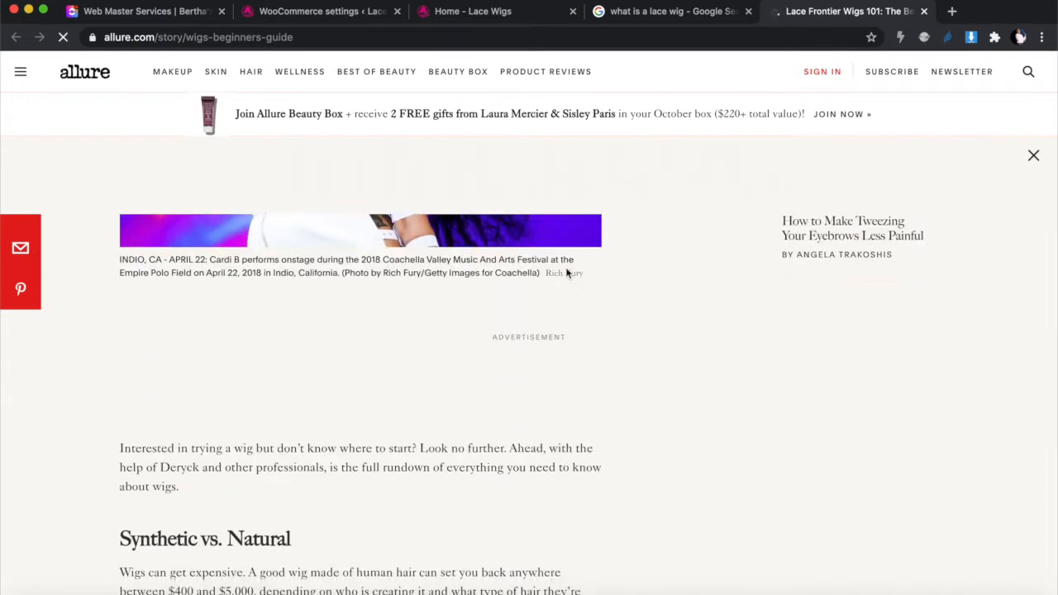
{"action": "scroll", "coordinate": [566, 273], "scroll_direction": "down", "scroll_amount": 6}
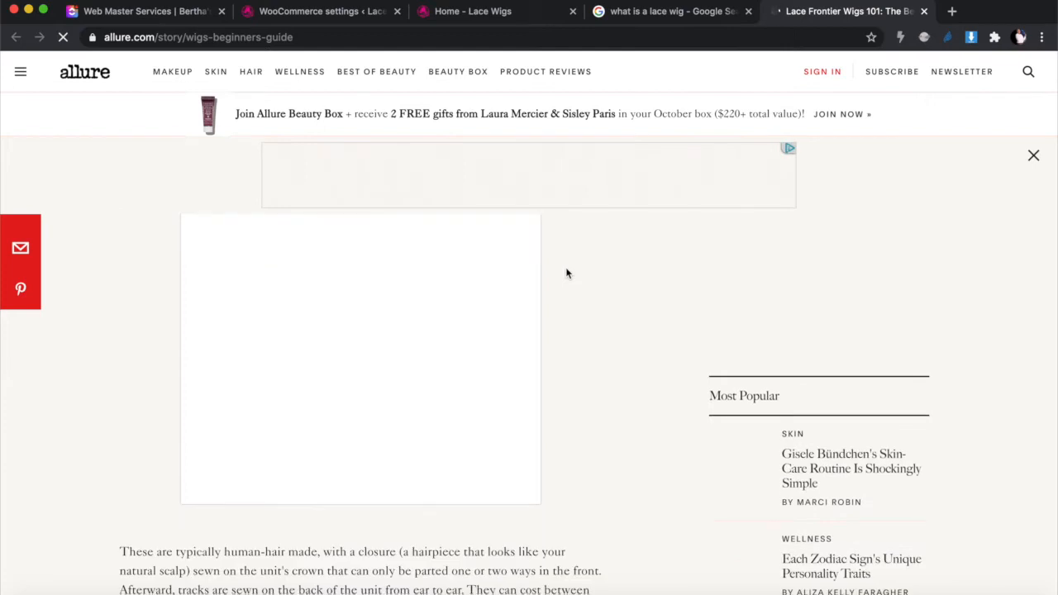
{"action": "scroll", "coordinate": [566, 273], "scroll_direction": "down", "scroll_amount": 4}
{"action": "scroll", "coordinate": [566, 269], "scroll_direction": "down", "scroll_amount": 1}
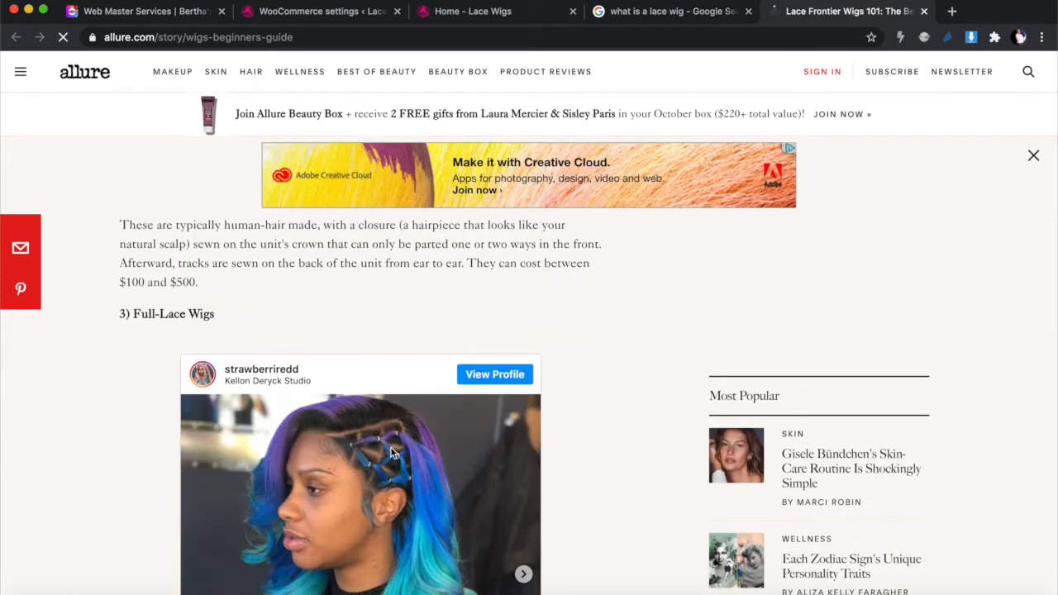
{"action": "scroll", "coordinate": [392, 451], "scroll_direction": "down", "scroll_amount": 2}
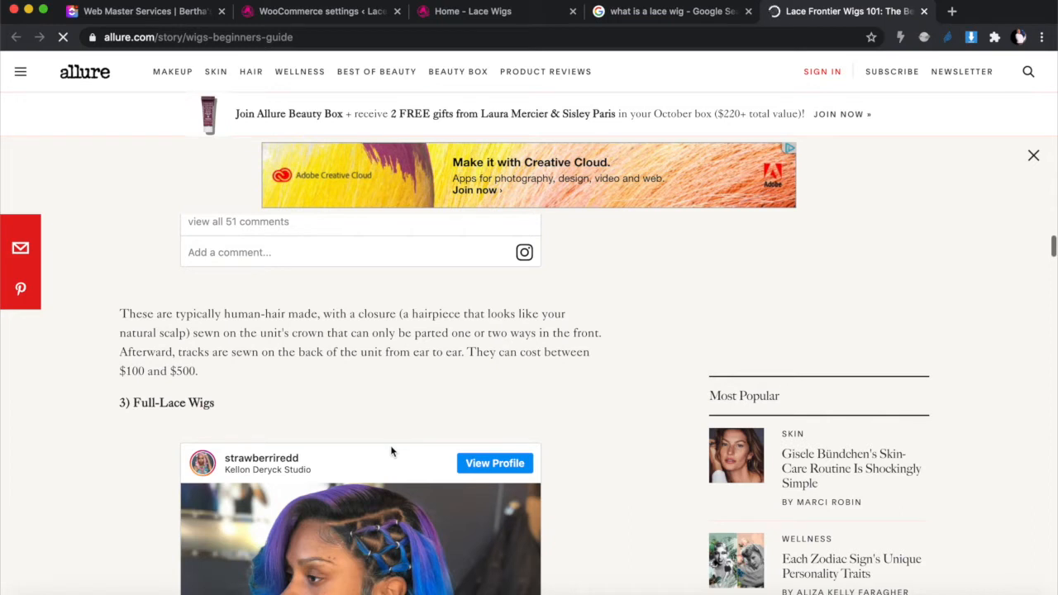
{"action": "scroll", "coordinate": [404, 448], "scroll_direction": "down", "scroll_amount": 5}
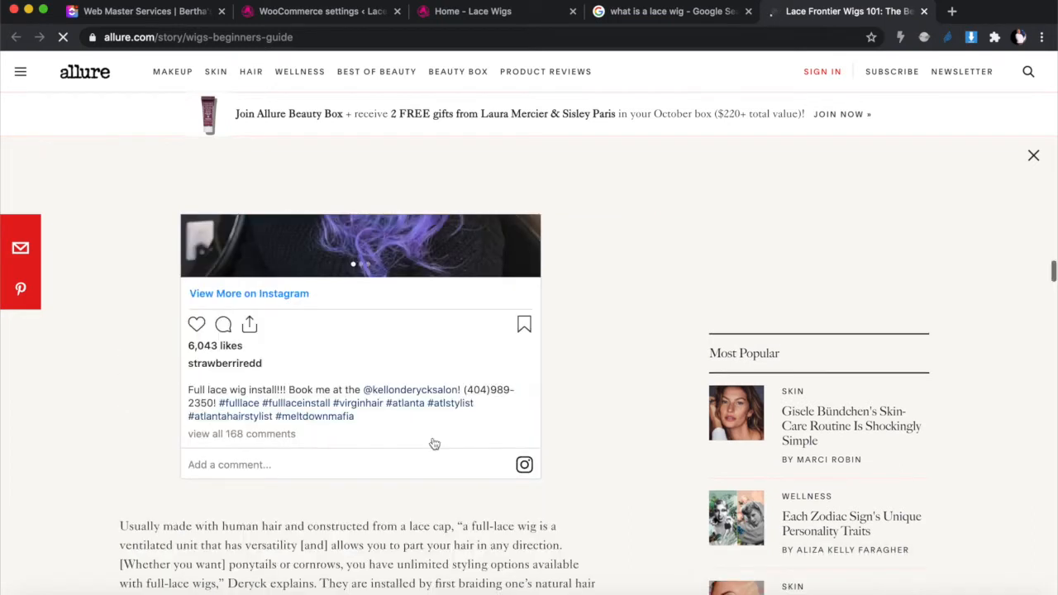
{"action": "scroll", "coordinate": [287, 353], "scroll_direction": "up", "scroll_amount": 6}
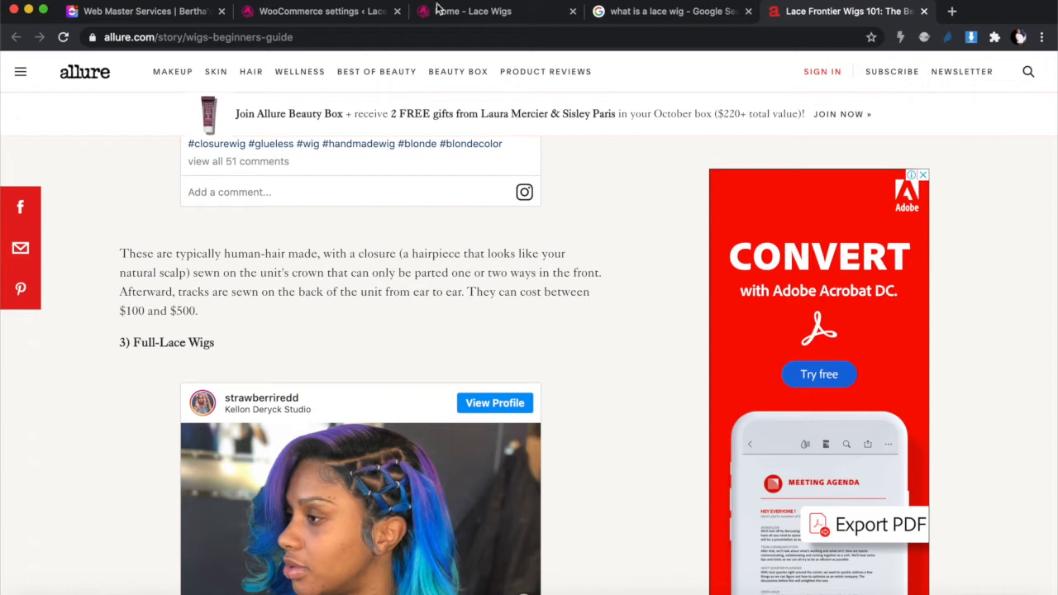
- Close the Allure article and look over the header and main banner of the Lace Wigs home page
{"action": "left_click", "coordinate": [923, 12]}
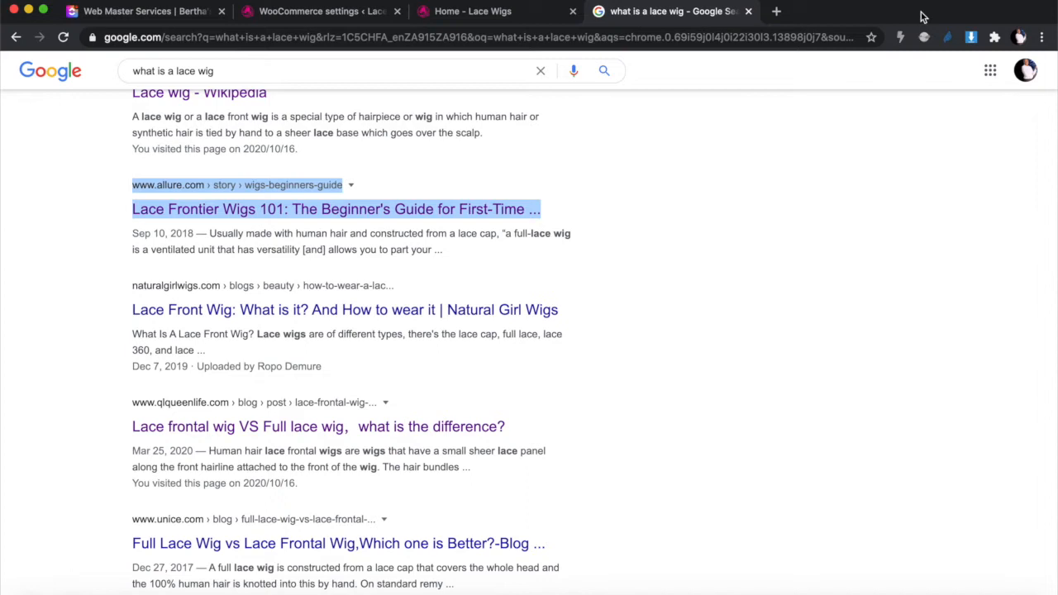
{"action": "left_click", "coordinate": [510, 14]}
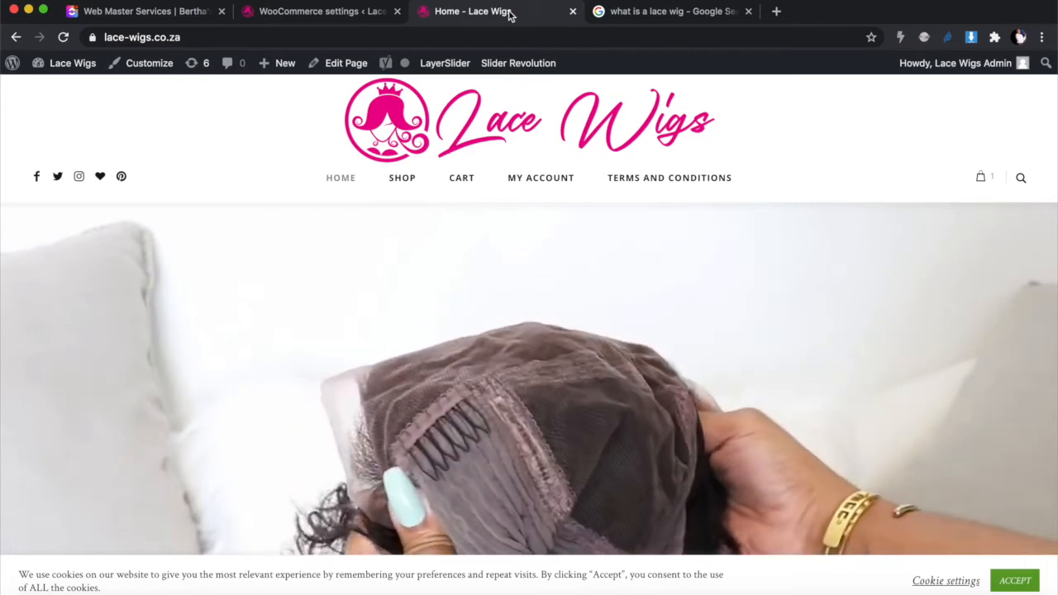
{"action": "scroll", "coordinate": [403, 286], "scroll_direction": "down", "scroll_amount": 5}
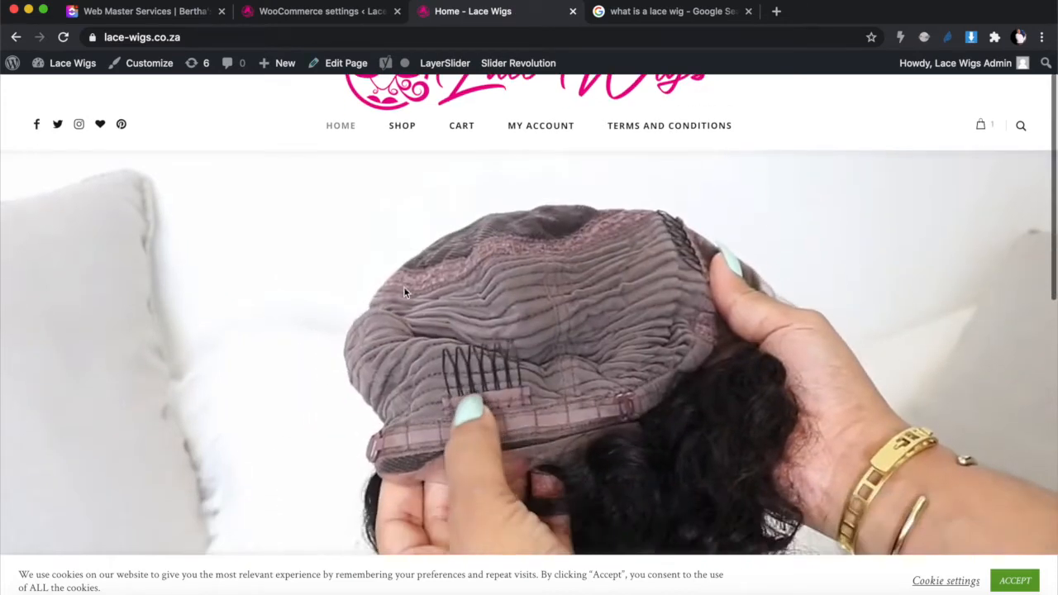
{"action": "scroll", "coordinate": [405, 291], "scroll_direction": "up", "scroll_amount": 5}
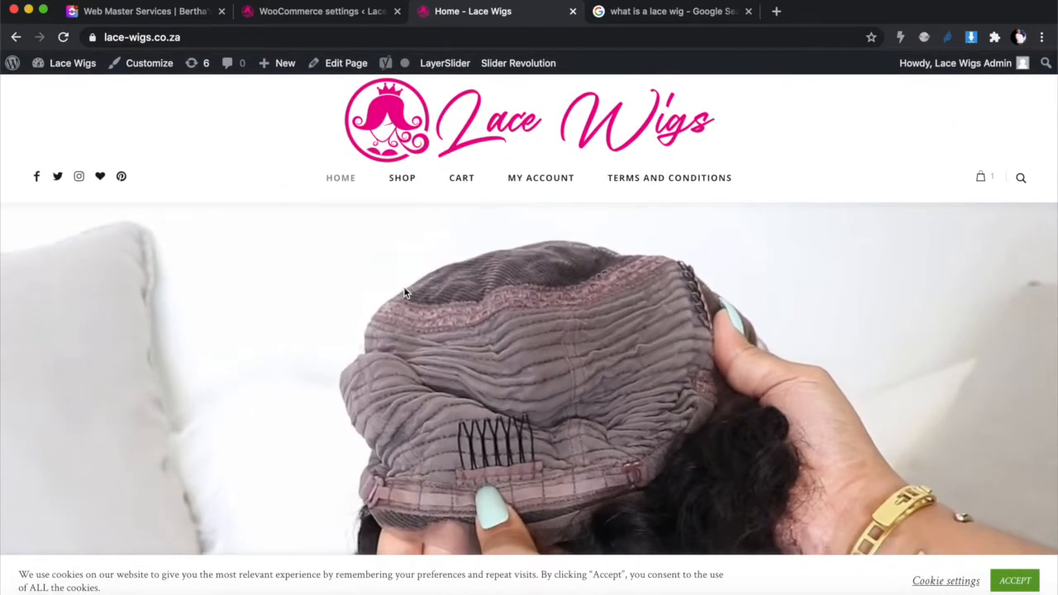
{"action": "scroll", "coordinate": [405, 292], "scroll_direction": "down", "scroll_amount": 1}
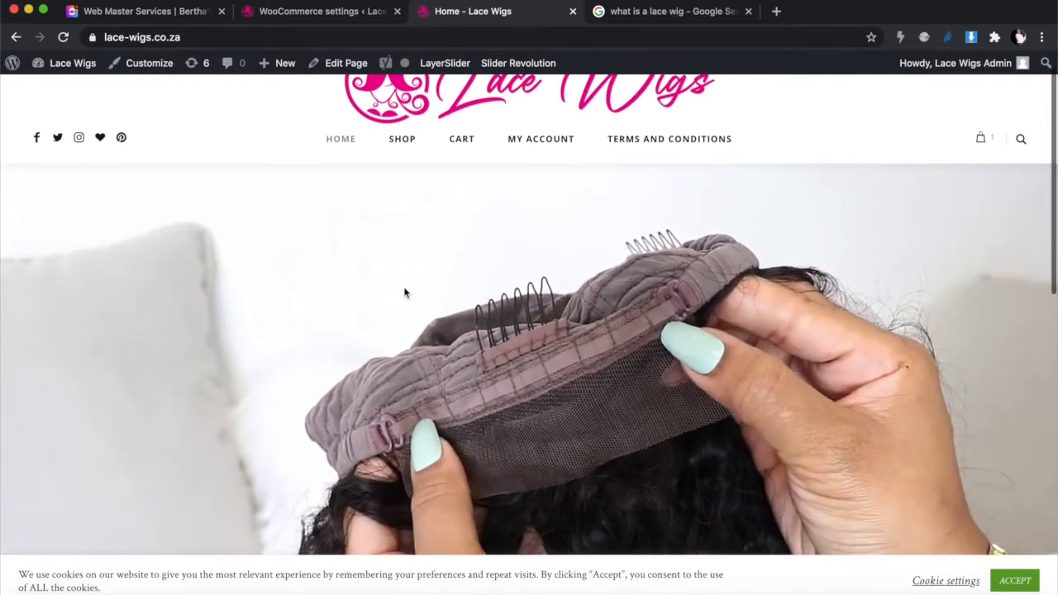
{"action": "scroll", "coordinate": [405, 292], "scroll_direction": "up", "scroll_amount": 1}
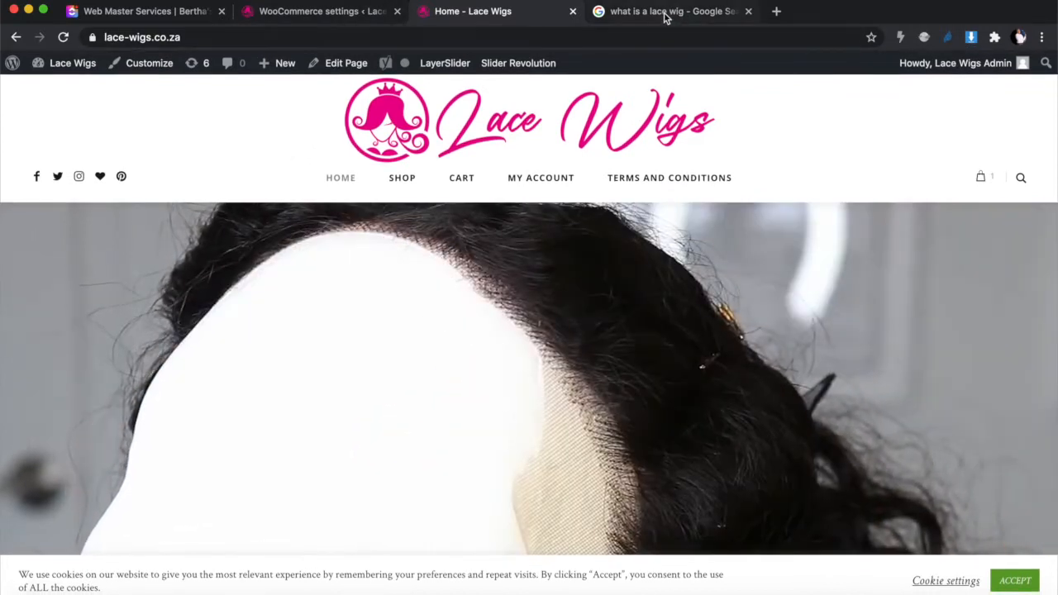
- Return to the "what is a lace wig" results and open Allure's "Lace Frontier Wigs 101" in a new tab, switching to it
{"action": "left_click", "coordinate": [665, 13]}
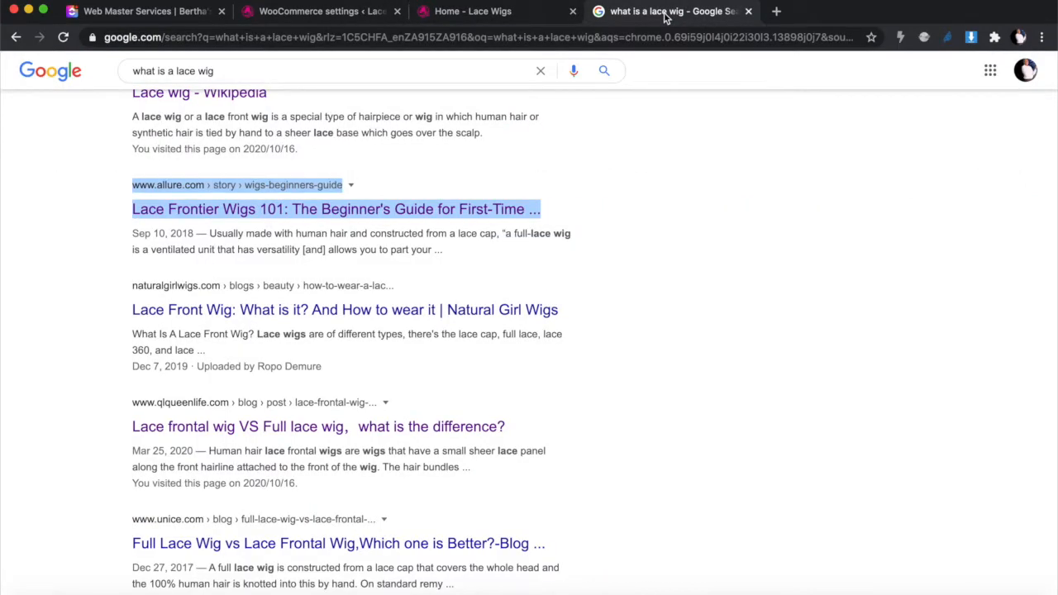
{"action": "scroll", "coordinate": [631, 403], "scroll_direction": "down", "scroll_amount": 1}
{"action": "scroll", "coordinate": [630, 402], "scroll_direction": "up", "scroll_amount": 6}
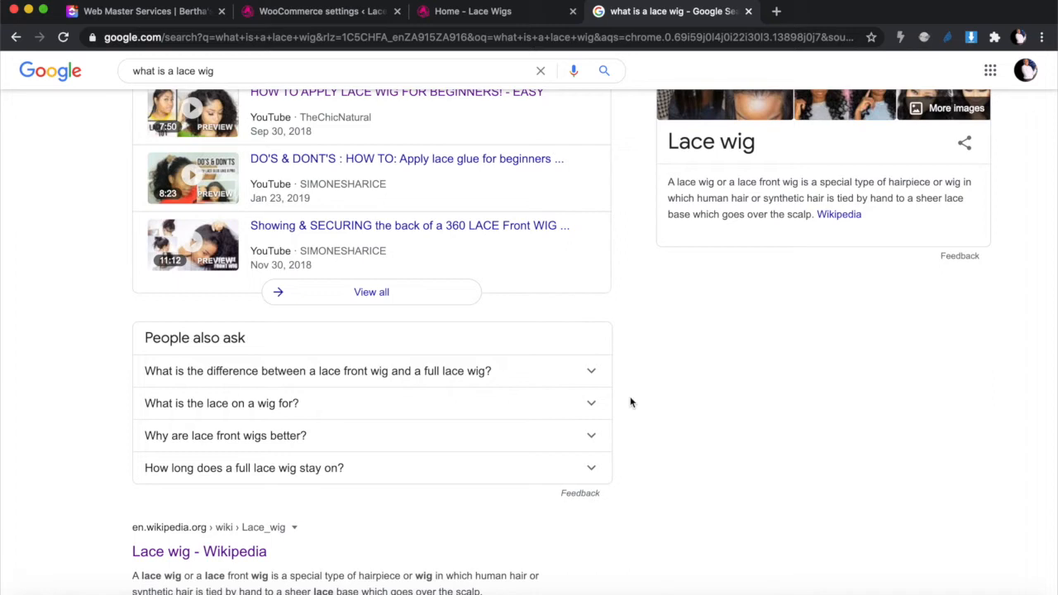
{"action": "scroll", "coordinate": [307, 487], "scroll_direction": "down", "scroll_amount": 5}
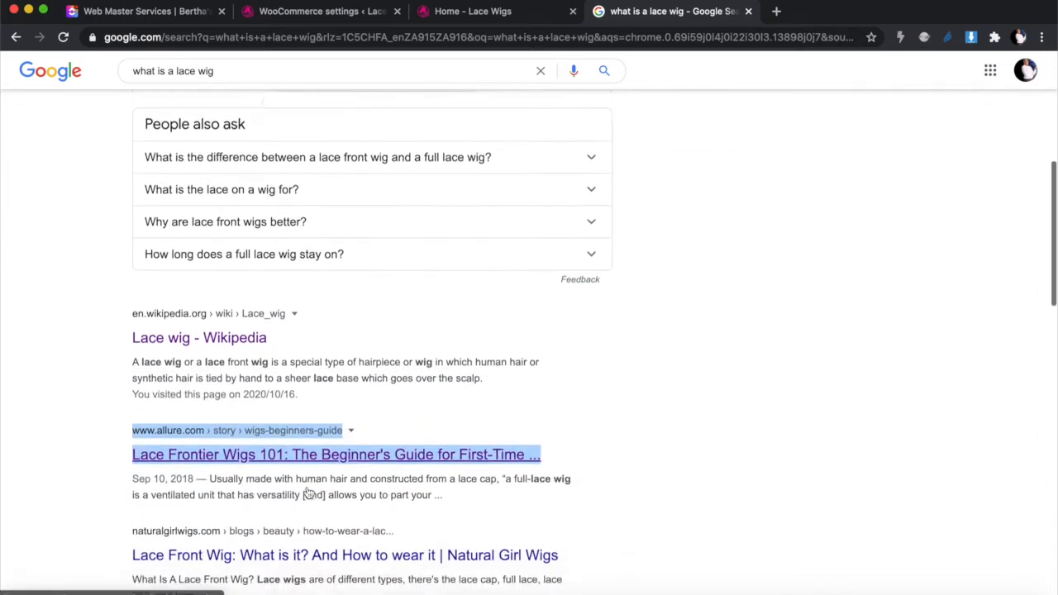
{"action": "right_click", "coordinate": [334, 291]}
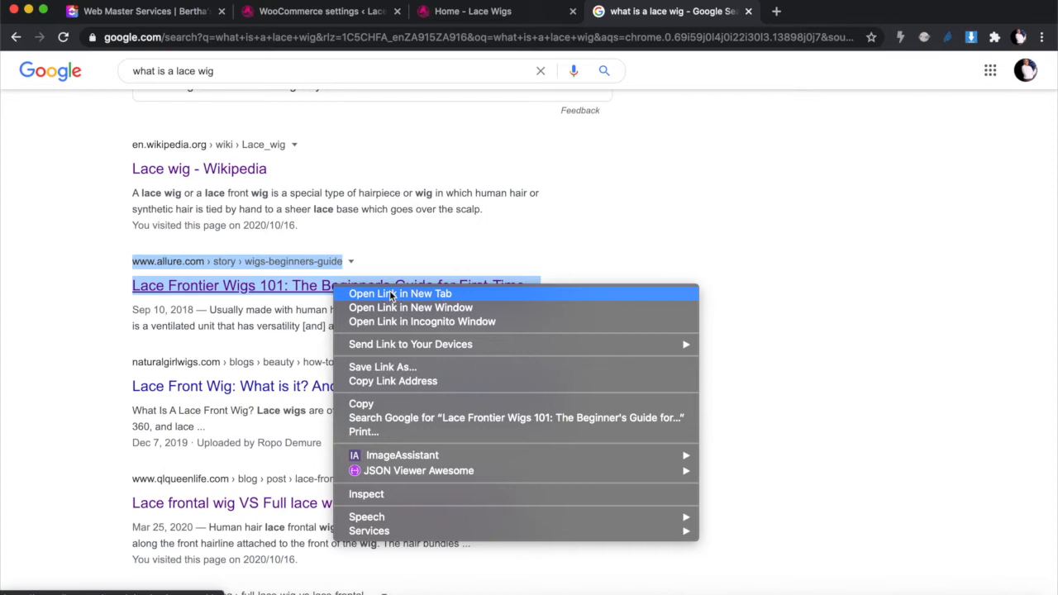
{"action": "left_click", "coordinate": [392, 295]}
{"action": "left_click", "coordinate": [805, 10]}
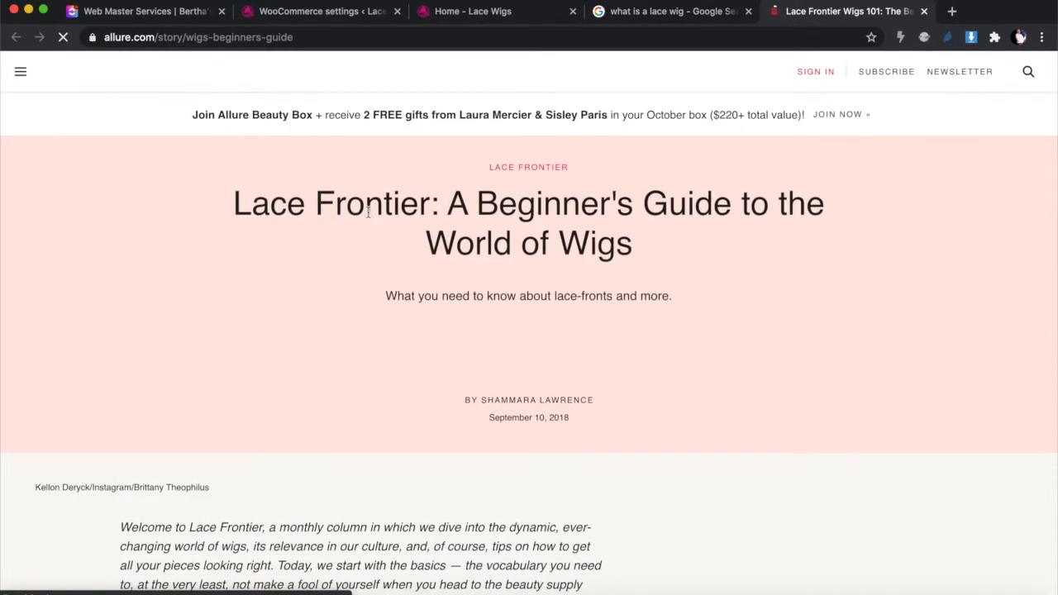
- Review the Allure guide's introduction, "Synthetic vs. Natural" and "Ready-Made Wigs" sections, dismissing the Allure Beauty Box offer
{"action": "scroll", "coordinate": [605, 219], "scroll_direction": "down", "scroll_amount": 10}
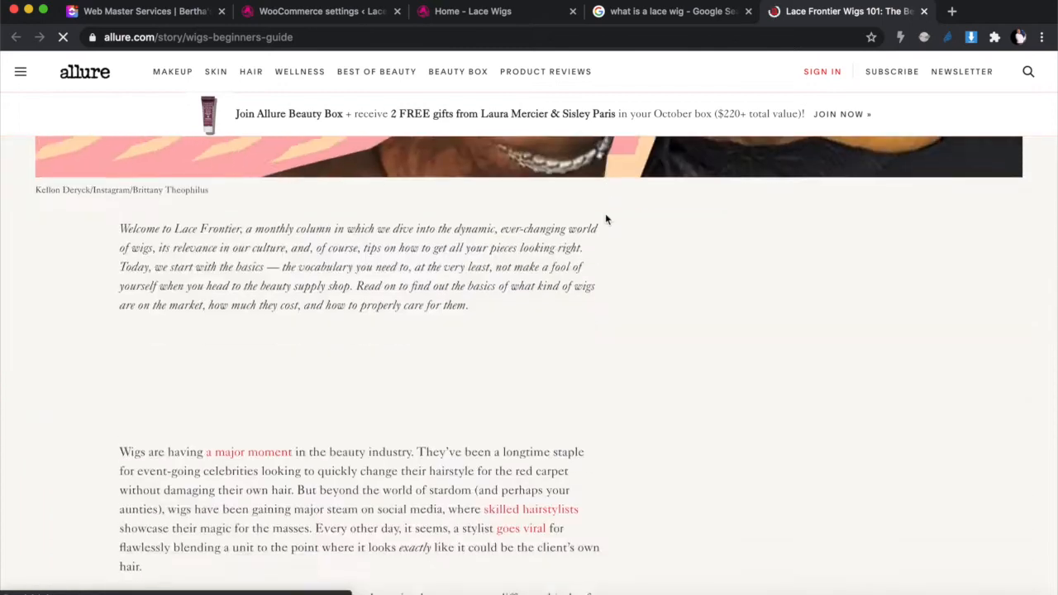
{"action": "scroll", "coordinate": [605, 219], "scroll_direction": "down", "scroll_amount": 4}
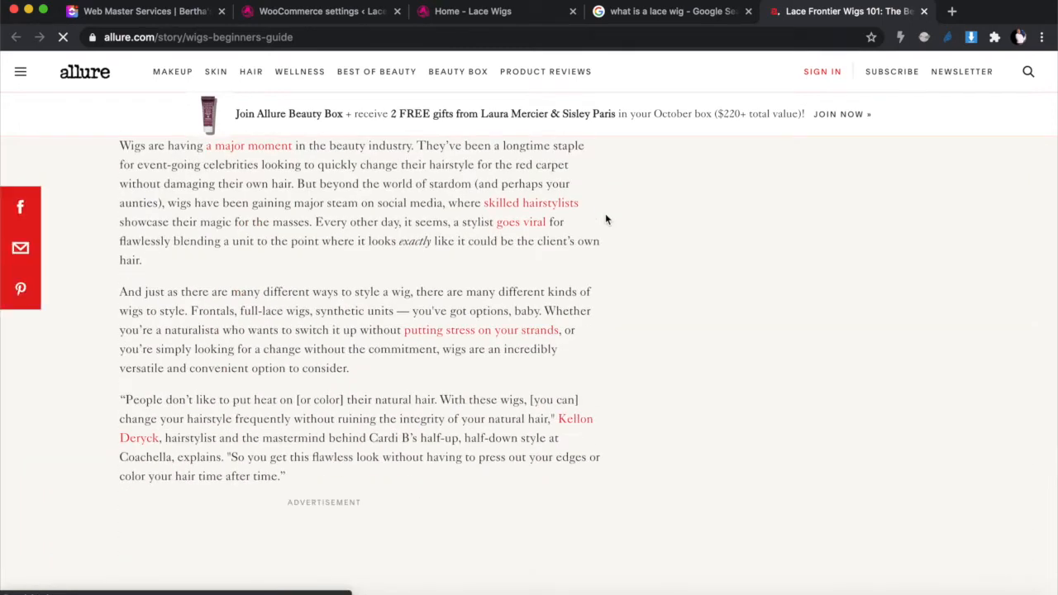
{"action": "scroll", "coordinate": [541, 214], "scroll_direction": "up", "scroll_amount": 5}
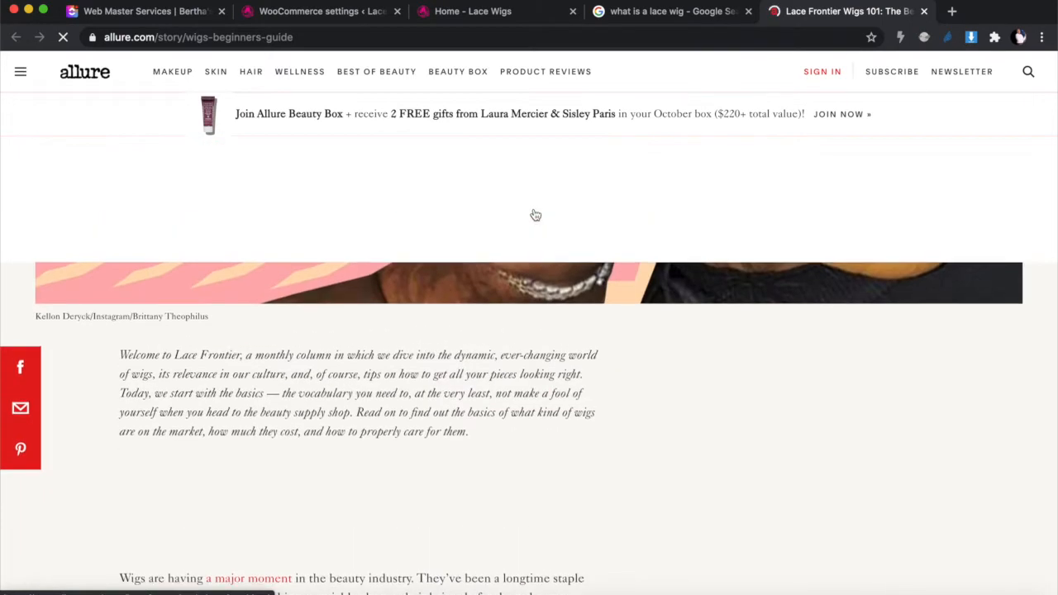
{"action": "scroll", "coordinate": [248, 395], "scroll_direction": "down", "scroll_amount": 2}
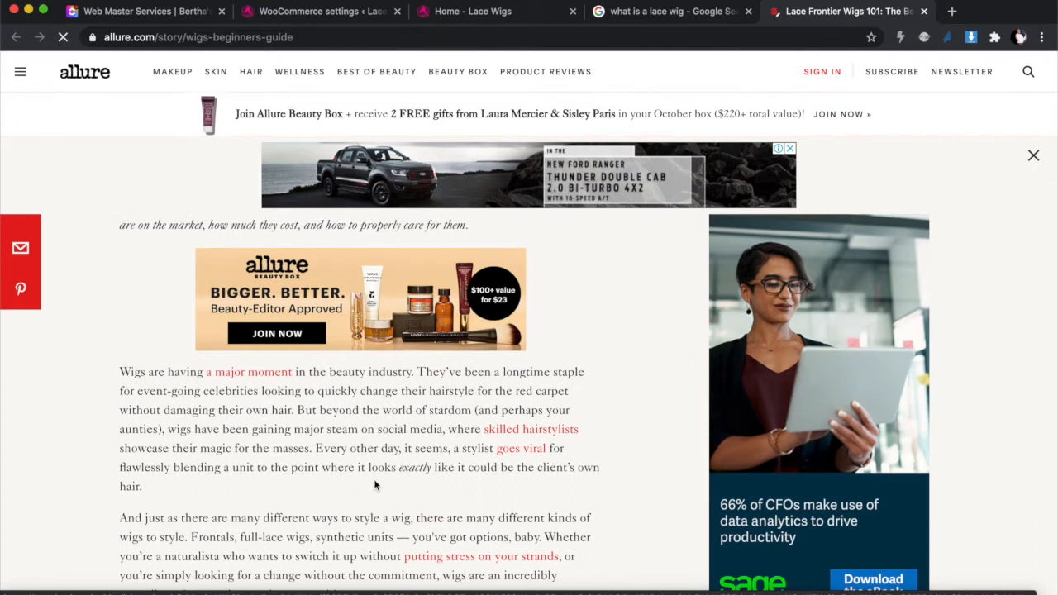
{"action": "scroll", "coordinate": [374, 484], "scroll_direction": "down", "scroll_amount": 15}
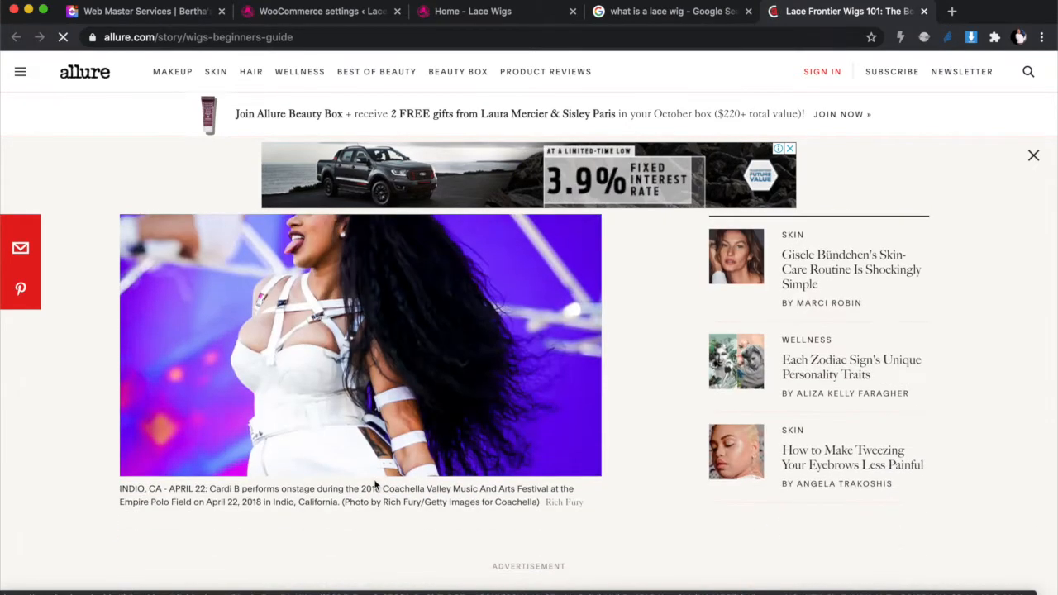
{"action": "scroll", "coordinate": [374, 485], "scroll_direction": "down", "scroll_amount": 3}
{"action": "scroll", "coordinate": [372, 484], "scroll_direction": "down", "scroll_amount": 5}
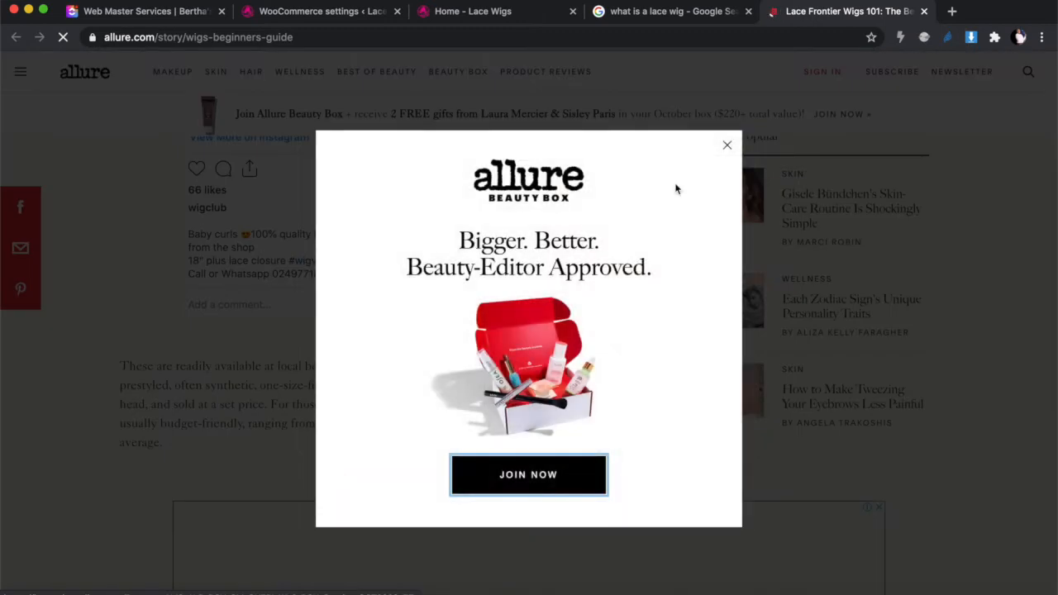
{"action": "left_click", "coordinate": [728, 146]}
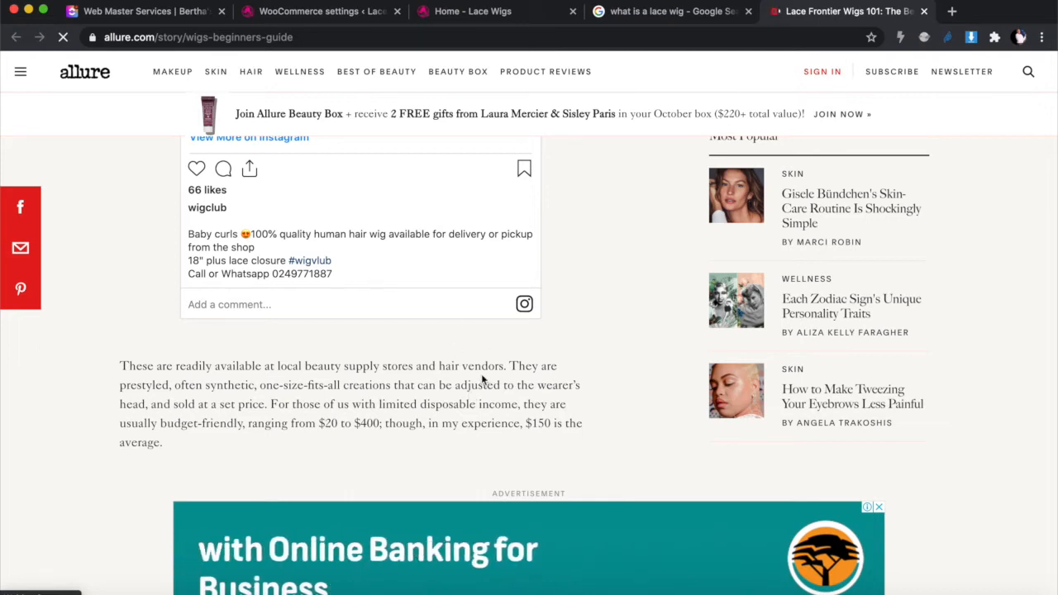
{"action": "scroll", "coordinate": [481, 374], "scroll_direction": "up", "scroll_amount": 6}
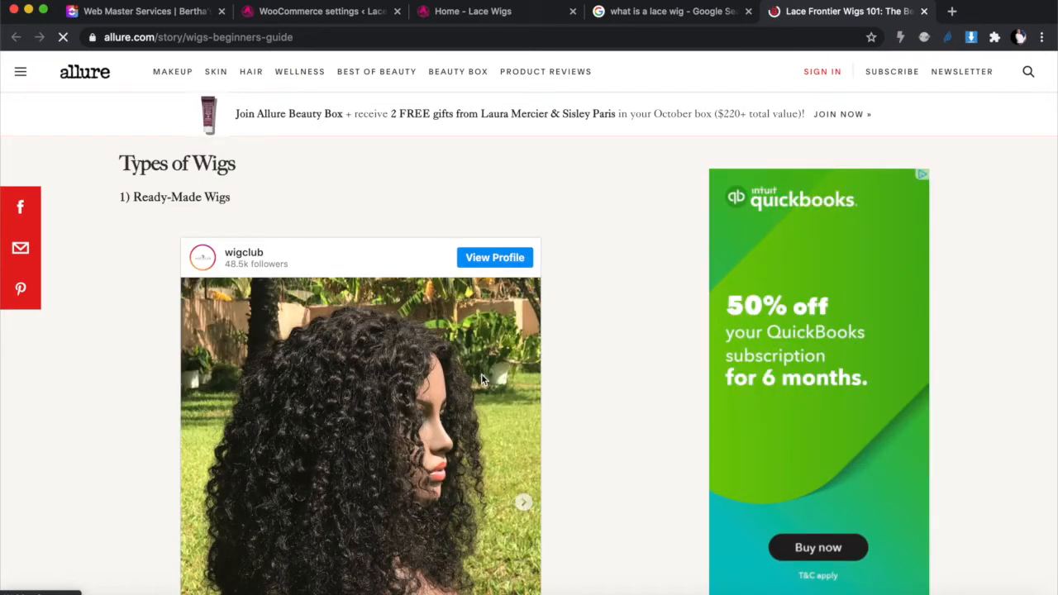
{"action": "scroll", "coordinate": [480, 374], "scroll_direction": "up", "scroll_amount": 1}
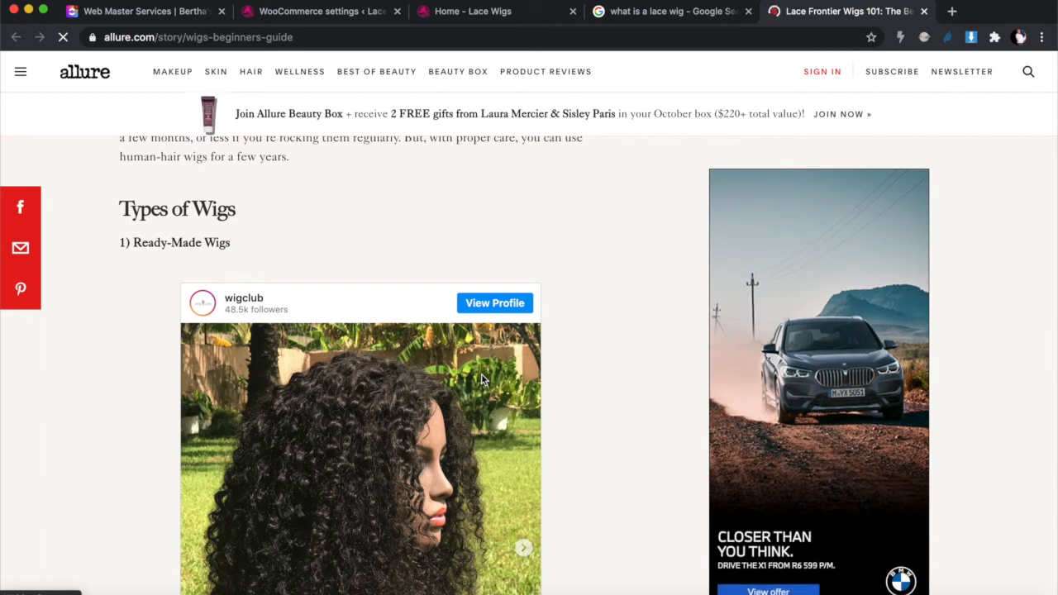
{"action": "scroll", "coordinate": [541, 273], "scroll_direction": "up", "scroll_amount": 5}
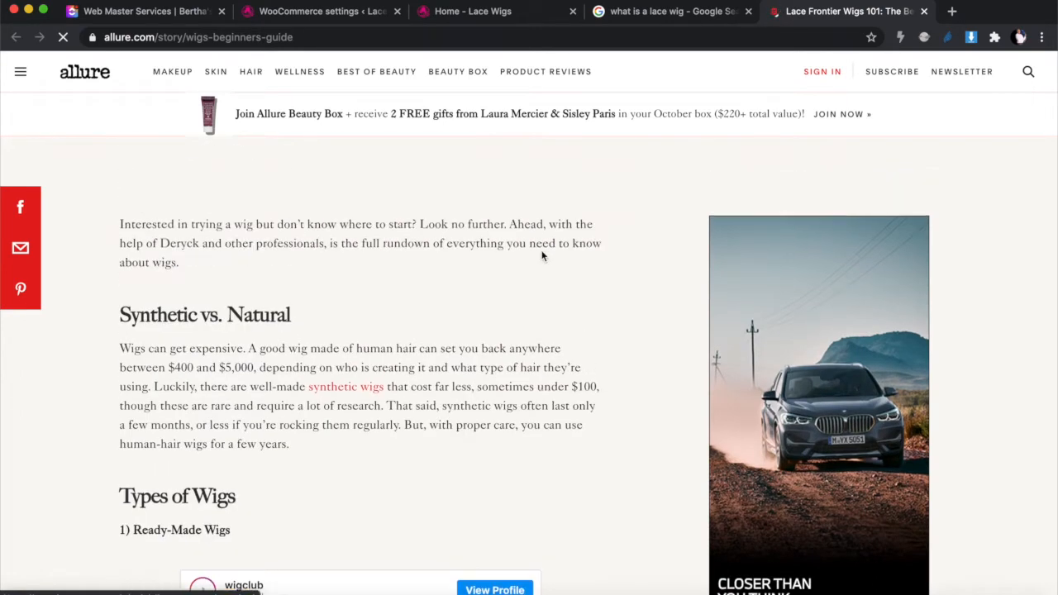
{"action": "scroll", "coordinate": [541, 255], "scroll_direction": "up", "scroll_amount": 15}
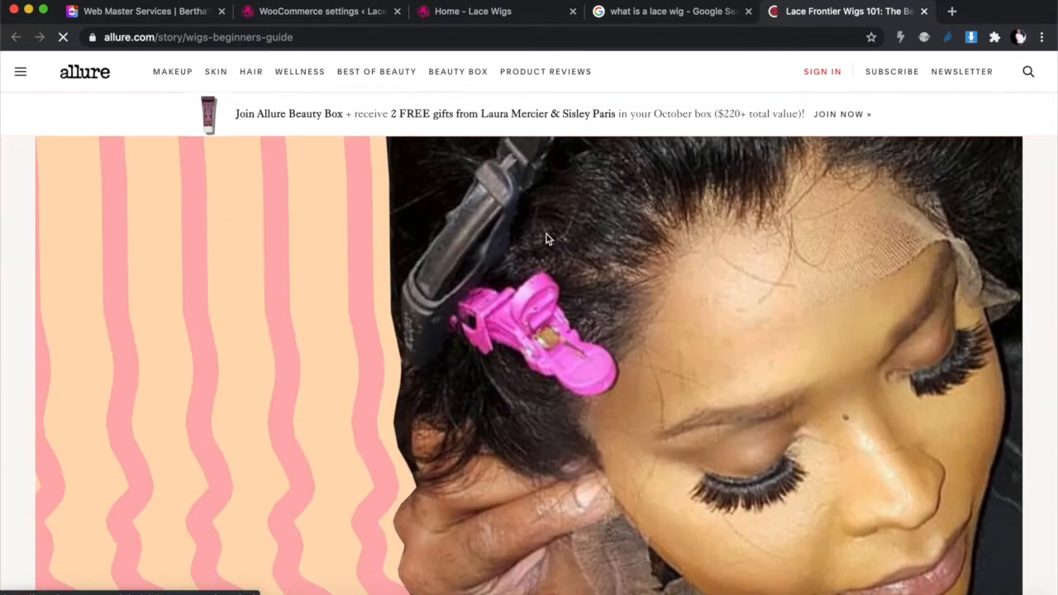
- Return to the "what is a lace wig" results and look through the remaining articles down to "People also search for"
{"action": "left_click", "coordinate": [644, 13]}
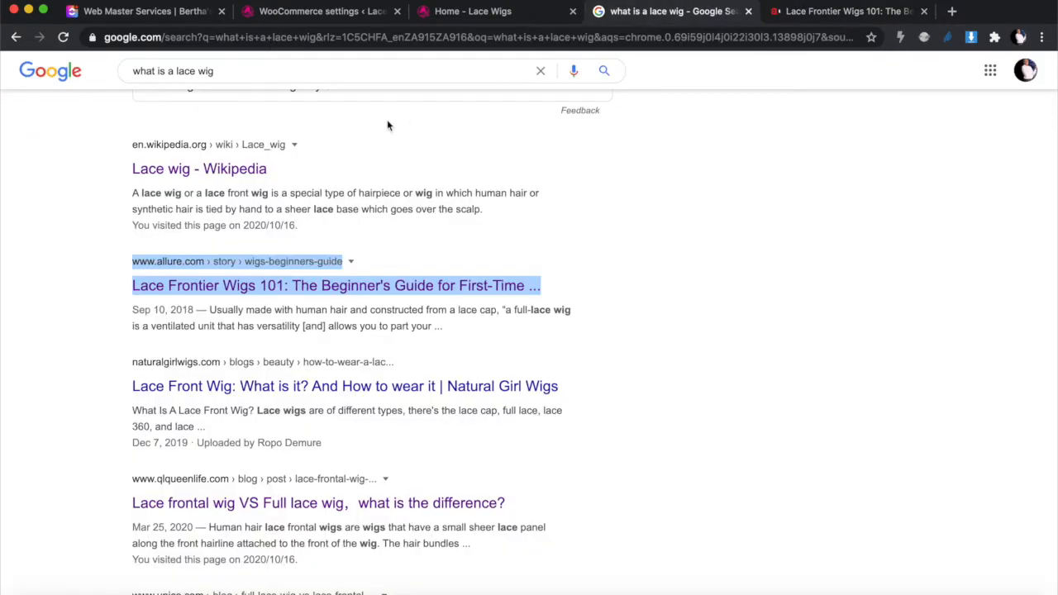
{"action": "scroll", "coordinate": [387, 126], "scroll_direction": "up", "scroll_amount": 3}
{"action": "scroll", "coordinate": [384, 258], "scroll_direction": "down", "scroll_amount": 5}
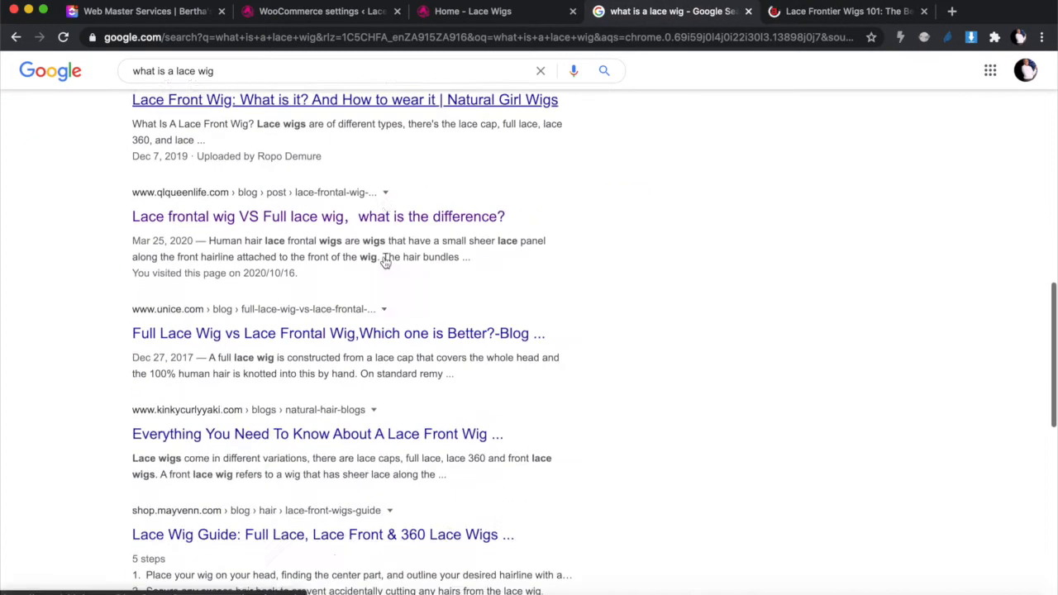
{"action": "scroll", "coordinate": [385, 261], "scroll_direction": "down", "scroll_amount": 2}
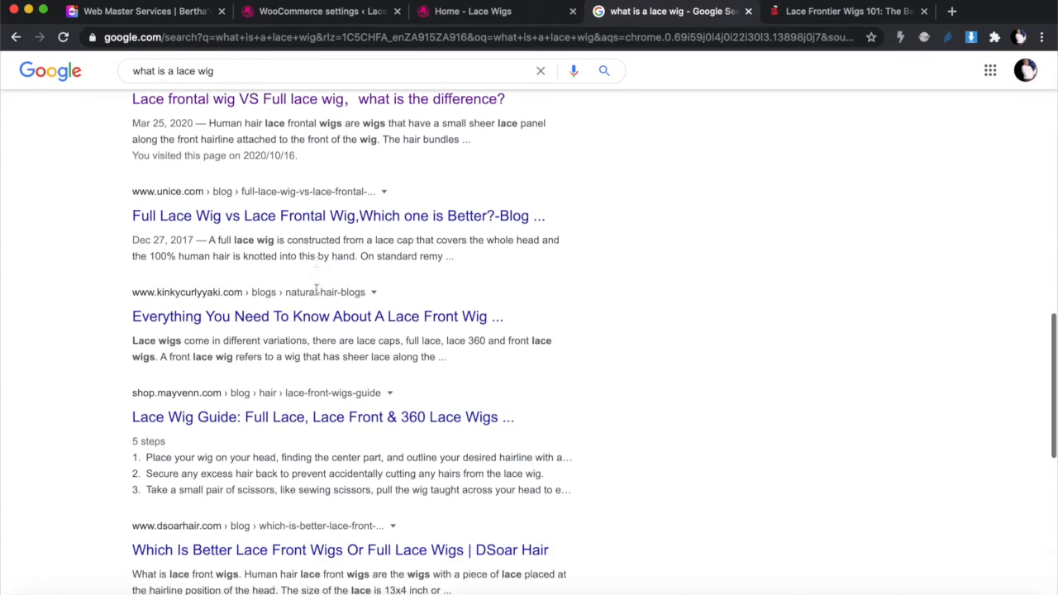
{"action": "scroll", "coordinate": [316, 289], "scroll_direction": "down", "scroll_amount": 1}
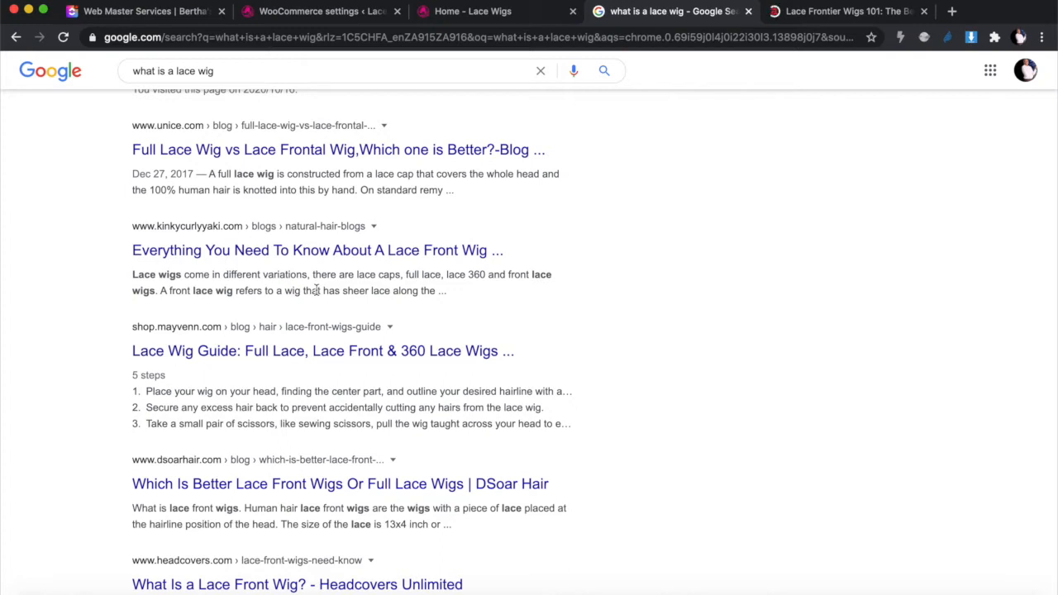
{"action": "scroll", "coordinate": [317, 289], "scroll_direction": "down", "scroll_amount": 4}
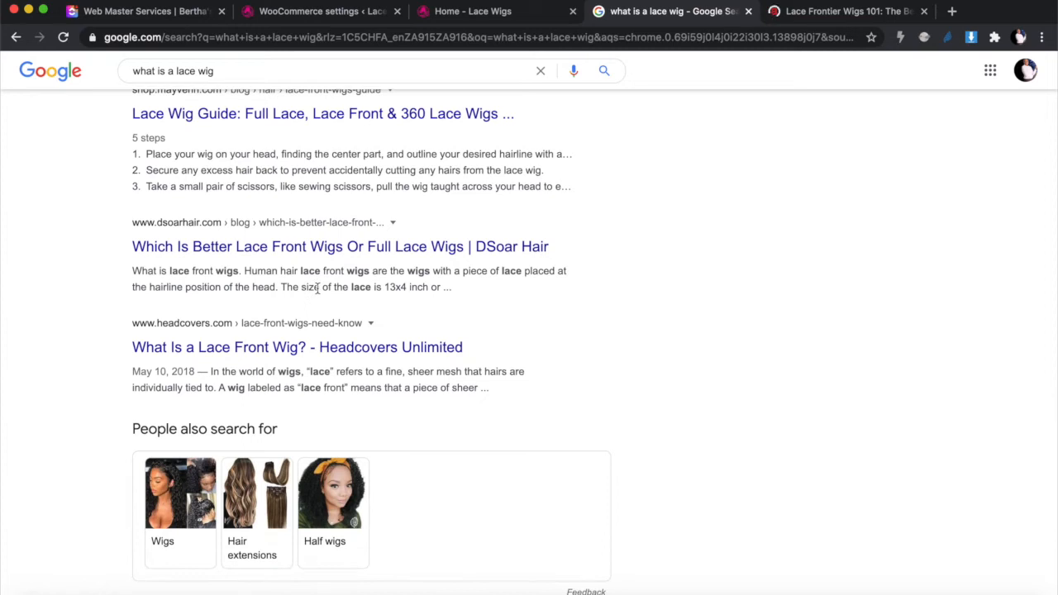
- Check the store's WooCommerce payment methods and look over the wig products on the Lace Wigs home page
{"action": "left_click", "coordinate": [488, 19]}
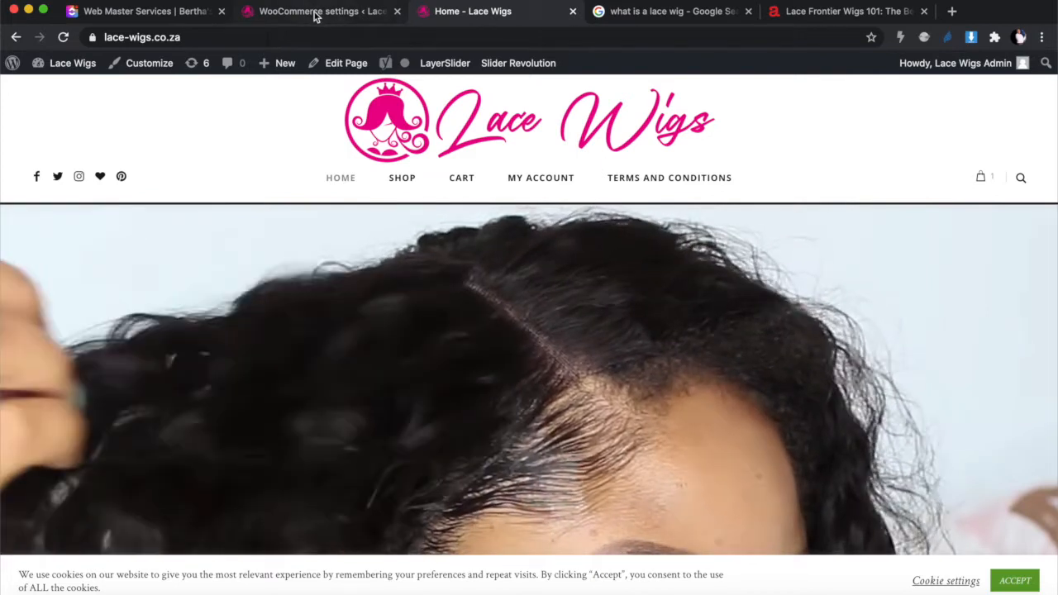
{"action": "left_click", "coordinate": [315, 11]}
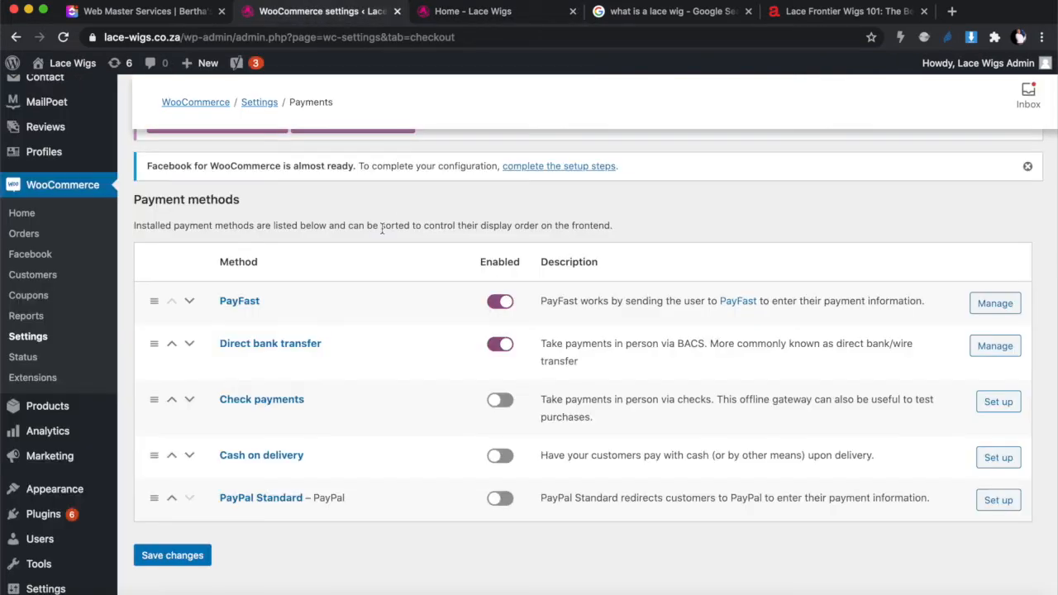
{"action": "left_click", "coordinate": [508, 15]}
{"action": "scroll", "coordinate": [508, 228], "scroll_direction": "down", "scroll_amount": 15}
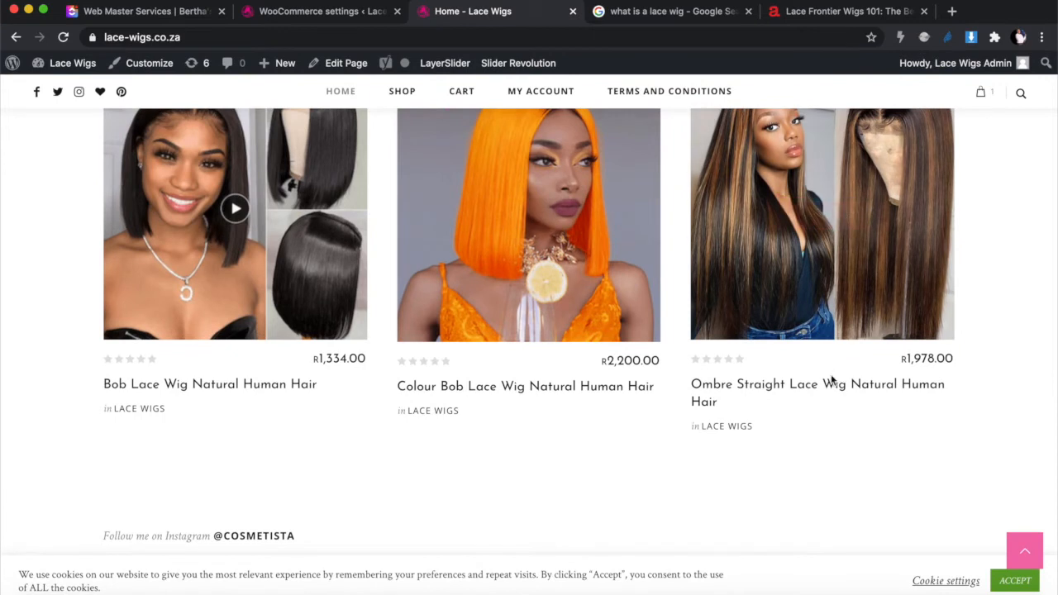
{"action": "scroll", "coordinate": [888, 377], "scroll_direction": "up", "scroll_amount": 2}
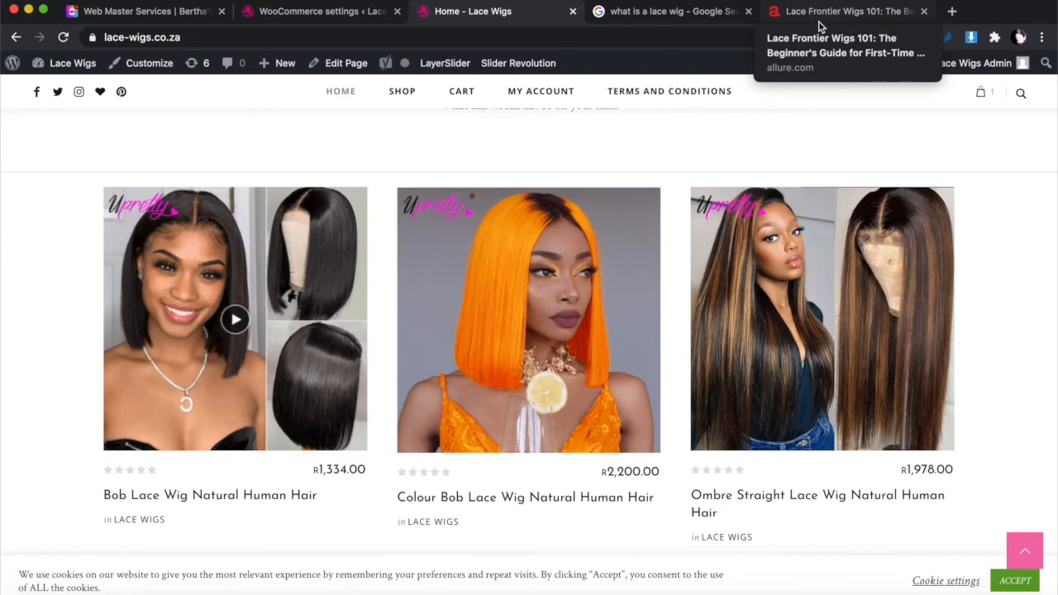
- Switch to the Web Master Services board in ClickUp, mark the Blogging task complete and close the Allure article
{"action": "left_click", "coordinate": [165, 12]}
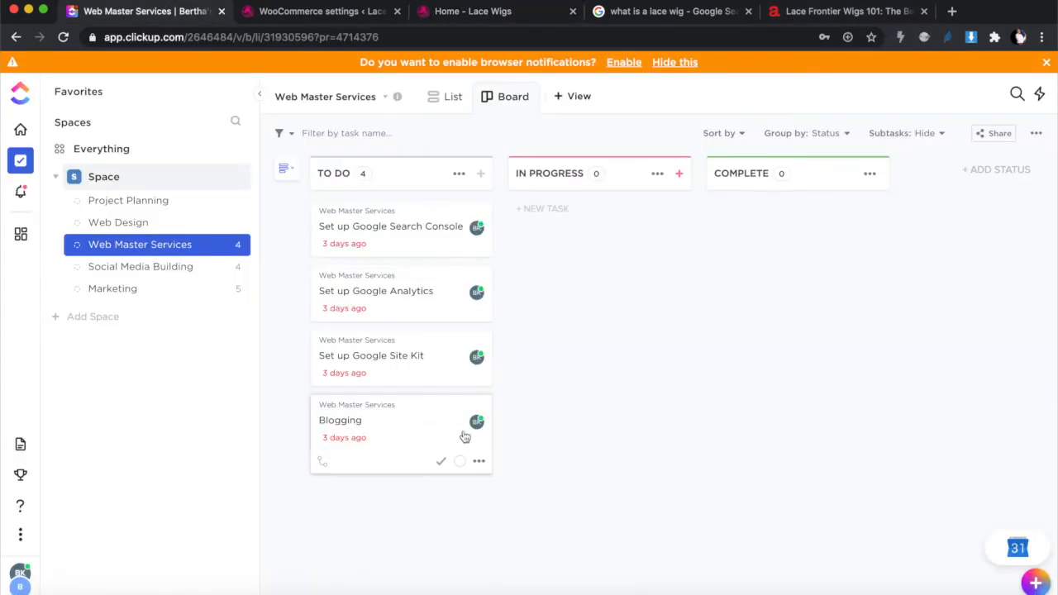
{"action": "left_click", "coordinate": [459, 460]}
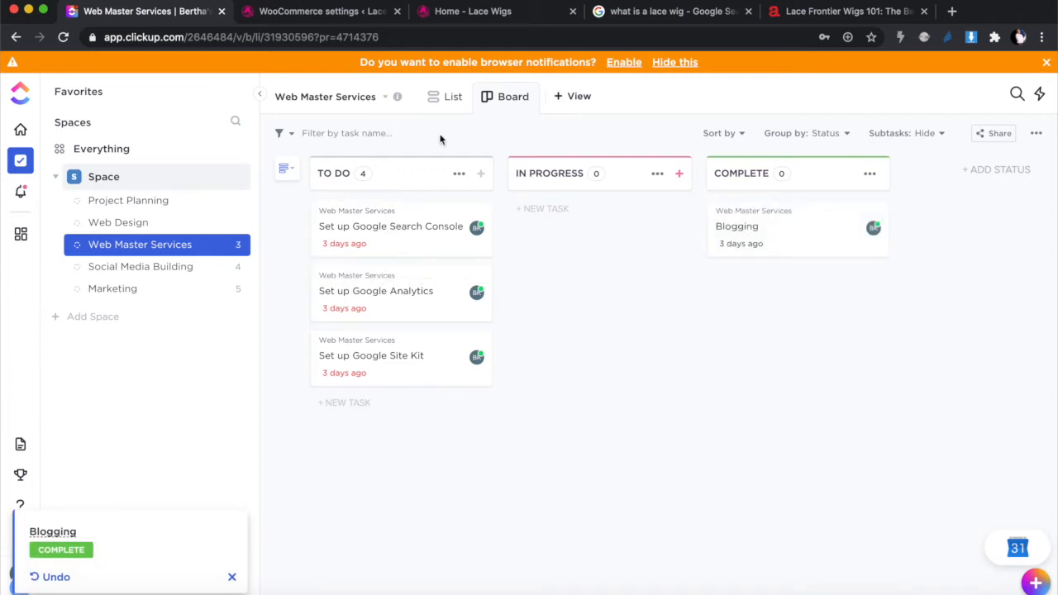
{"action": "left_click", "coordinate": [925, 13]}
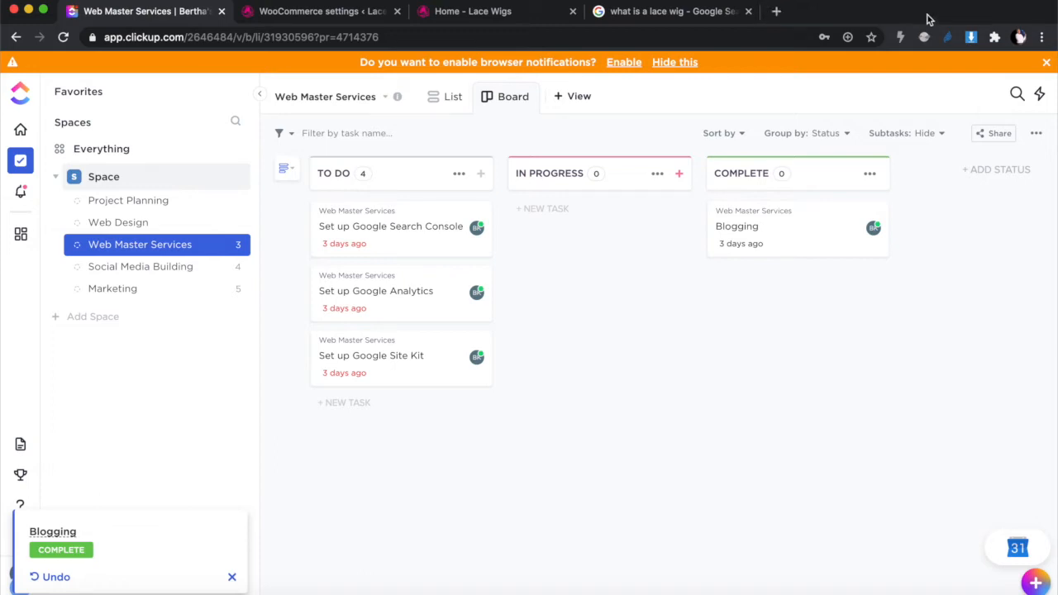
- Search Google for "google search console", open the Google Search Console tool page and start the console
{"action": "left_click", "coordinate": [699, 13]}
{"action": "scroll", "coordinate": [452, 168], "scroll_direction": "up", "scroll_amount": 15}
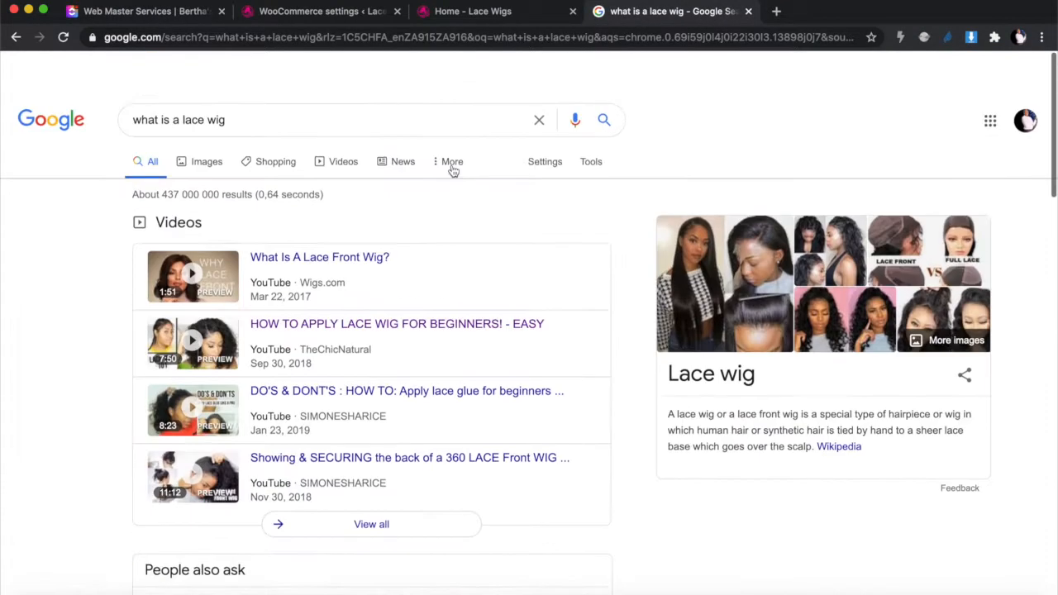
{"action": "left_click_drag", "start_coordinate": [245, 83], "coordinate": [10, 74]}
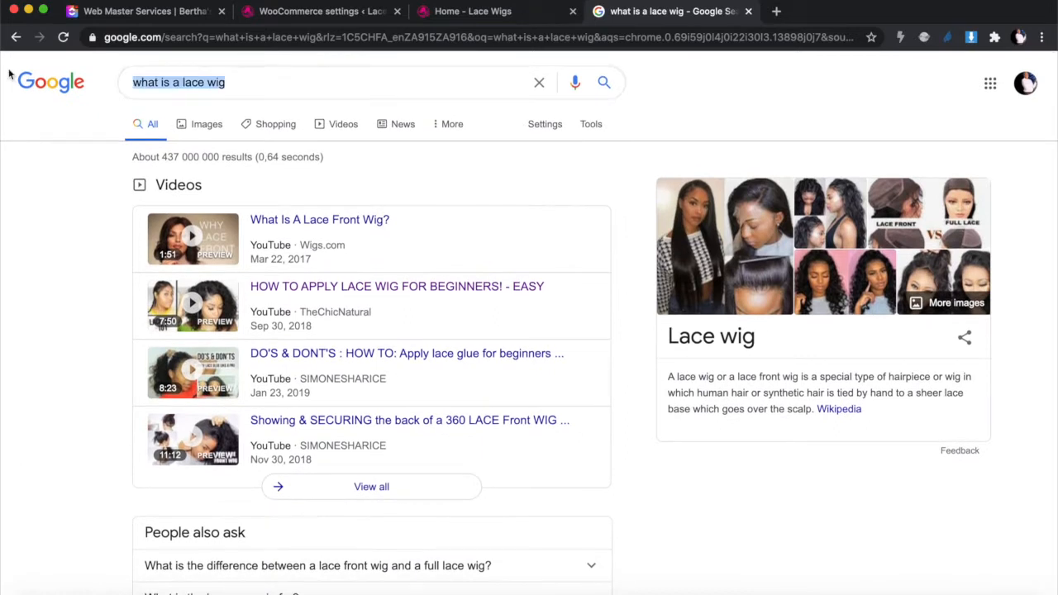
{"action": "type", "text": "google search console"}
{"action": "key", "text": "Return"}
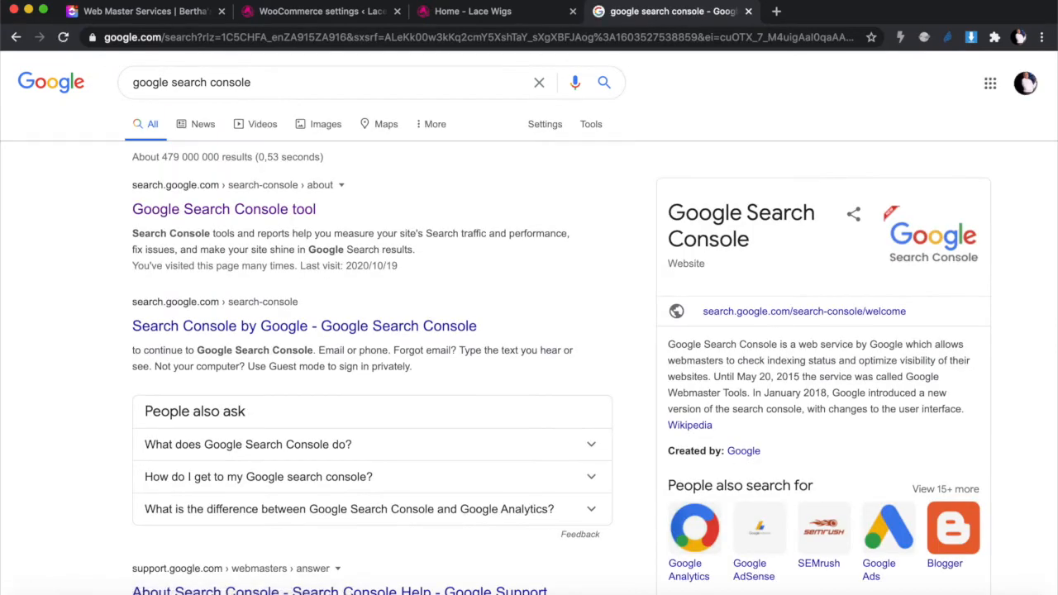
{"action": "left_click", "coordinate": [217, 212]}
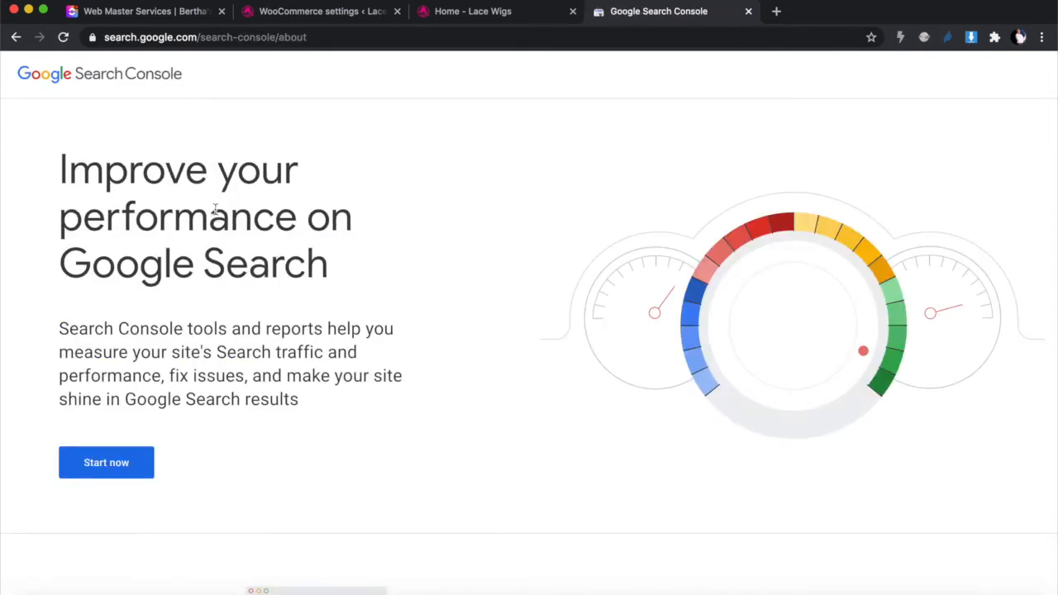
{"action": "left_click", "coordinate": [106, 467]}
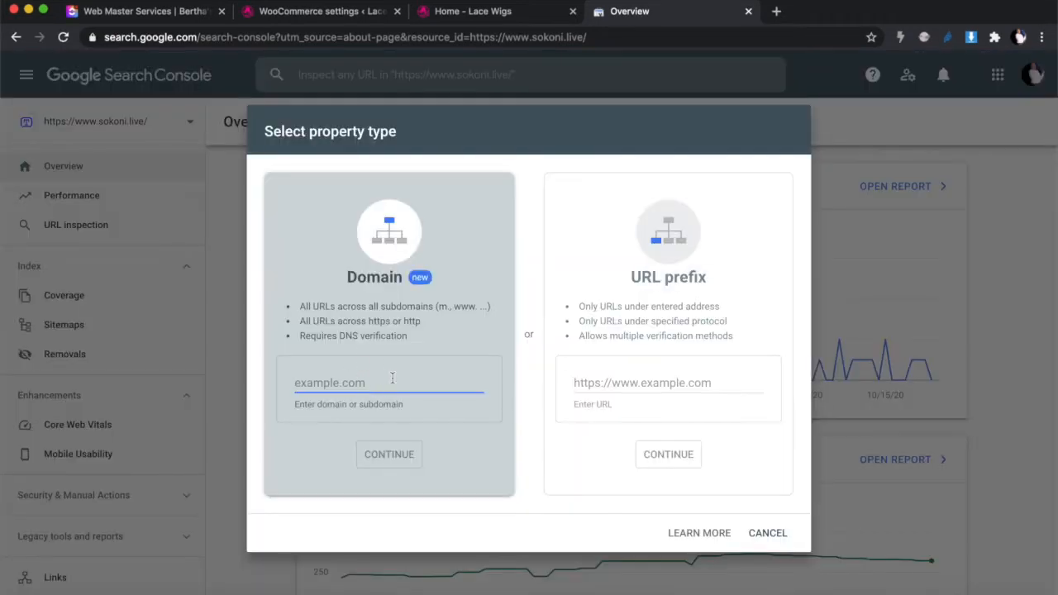
{"action": "left_click", "coordinate": [340, 14]}
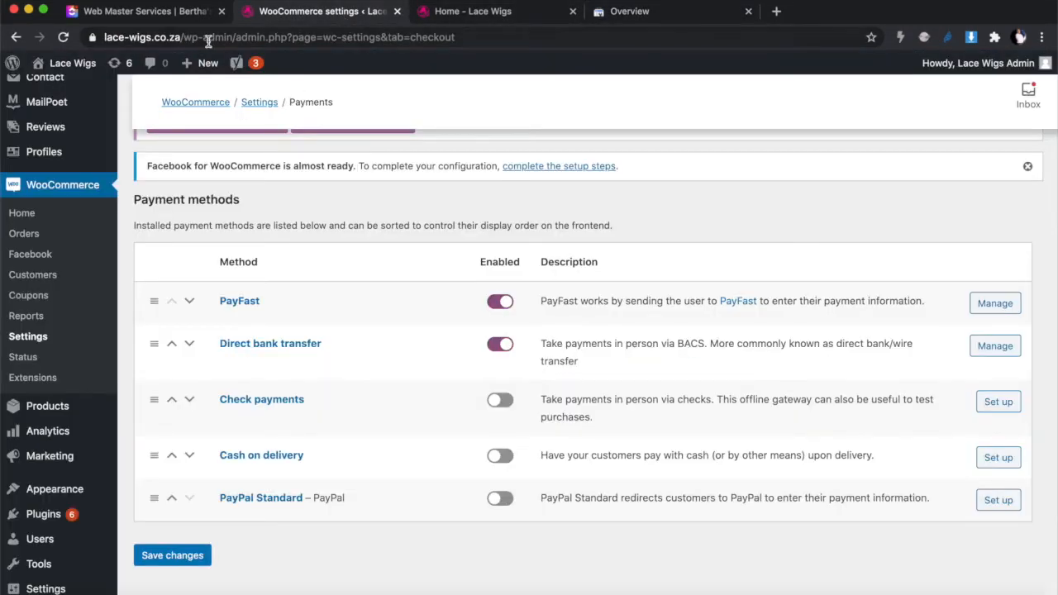
{"action": "left_click_drag", "start_coordinate": [183, 39], "coordinate": [97, 41]}
{"action": "key", "text": "super+c"}
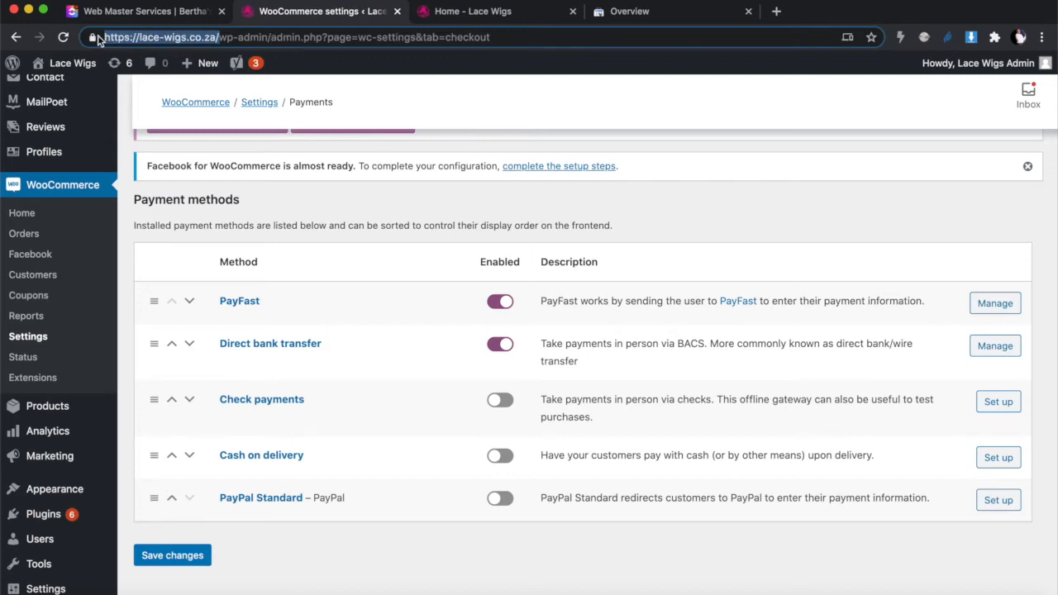
{"action": "left_click", "coordinate": [680, 22]}
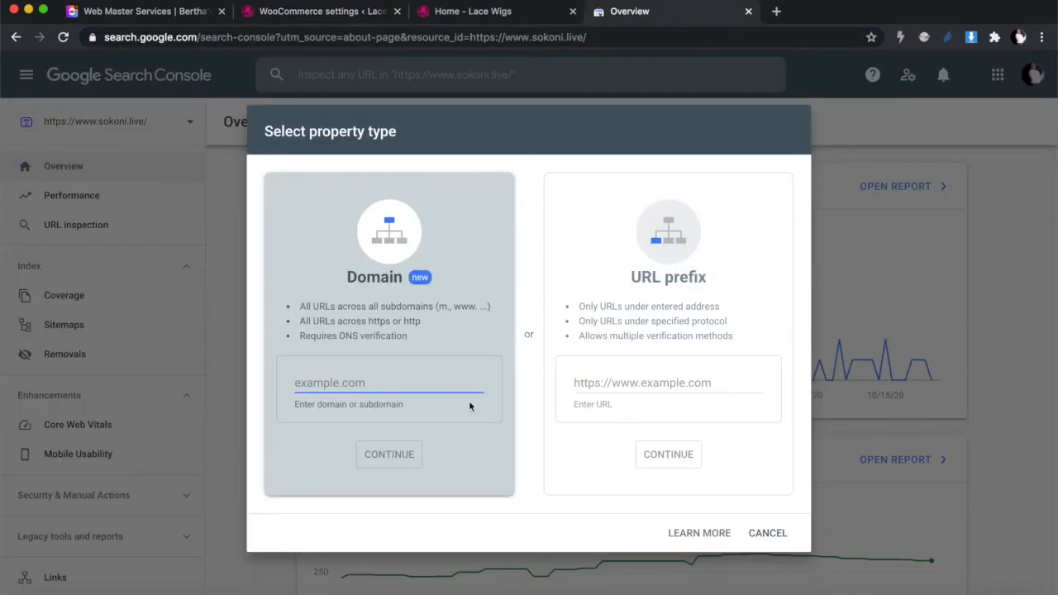
{"action": "left_click", "coordinate": [615, 382]}
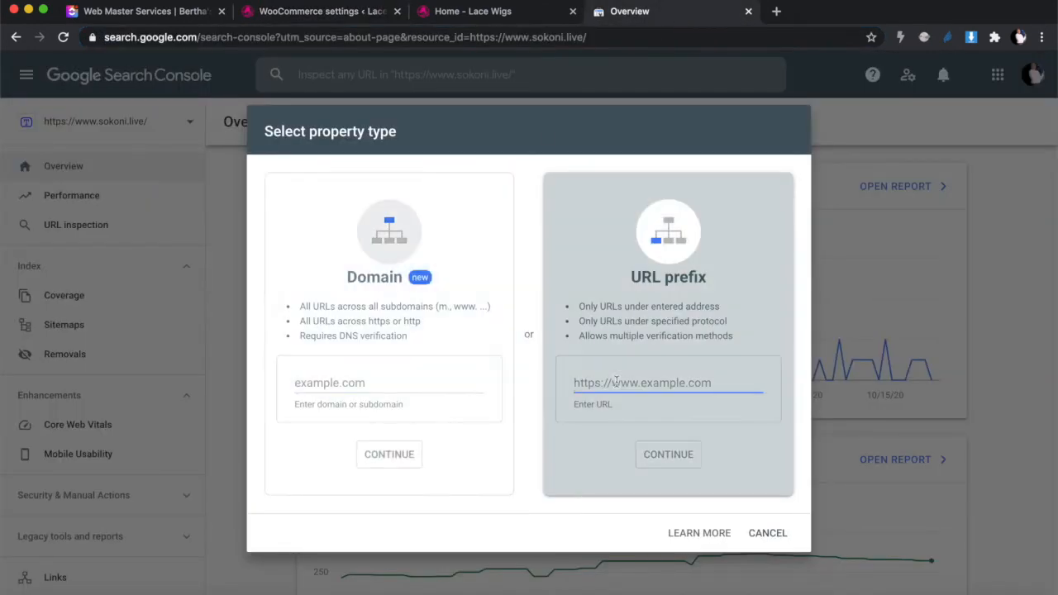
{"action": "key", "text": "super+v"}
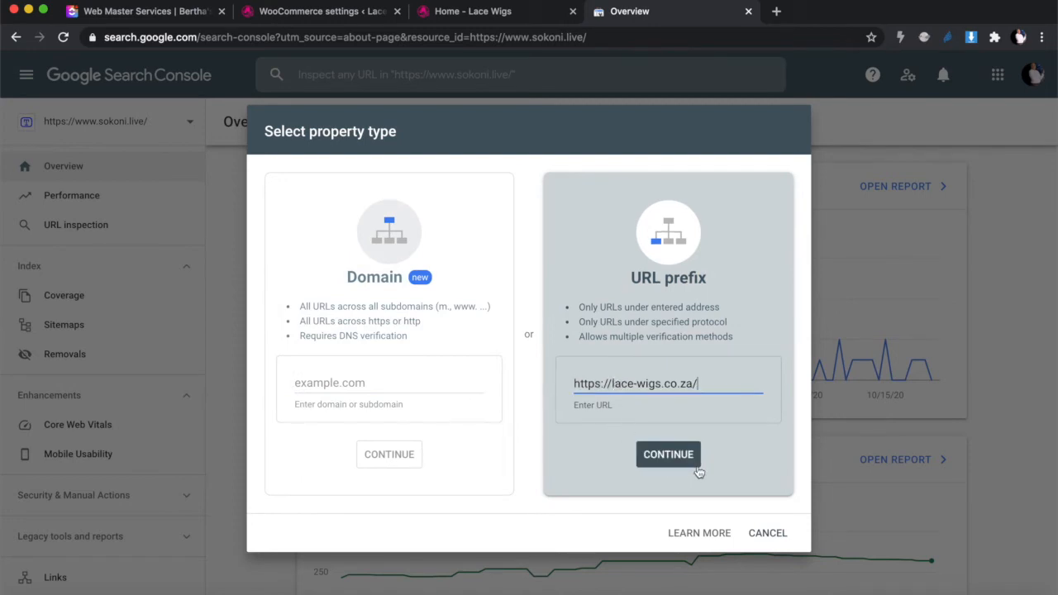
{"action": "left_click", "coordinate": [668, 454]}
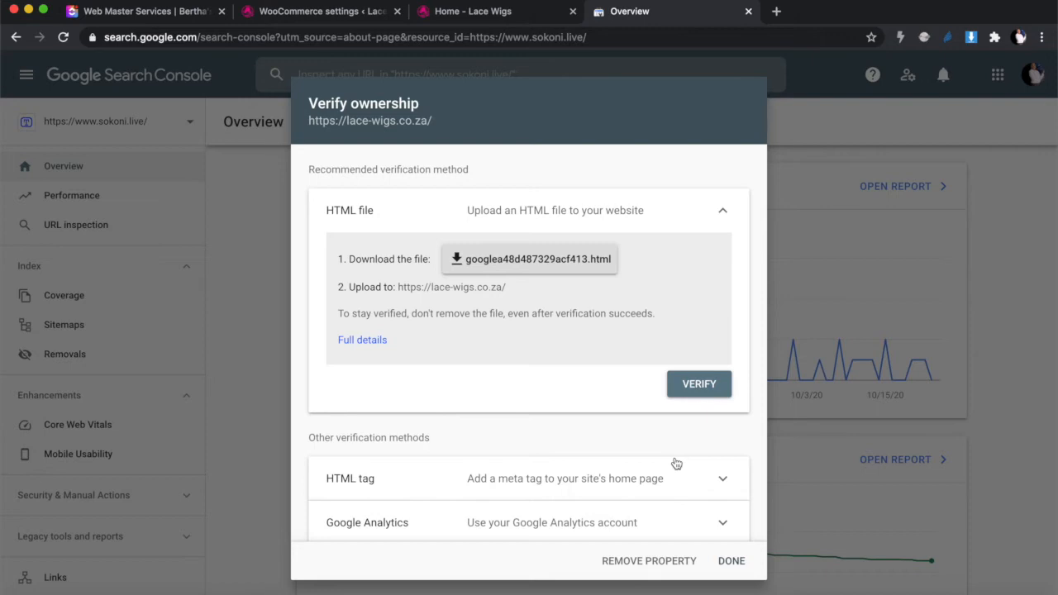
- Look over the ownership verification methods, expand the HTML tag method and copy its meta tag
{"action": "scroll", "coordinate": [676, 464], "scroll_direction": "down", "scroll_amount": 3}
{"action": "scroll", "coordinate": [678, 463], "scroll_direction": "up", "scroll_amount": 3}
{"action": "scroll", "coordinate": [557, 394], "scroll_direction": "down", "scroll_amount": 3}
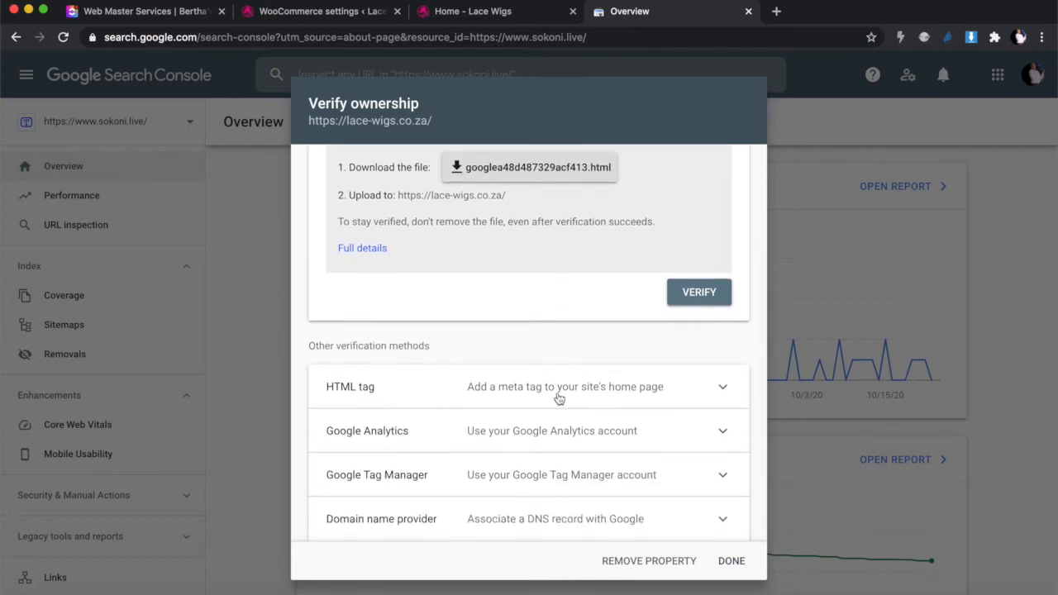
{"action": "scroll", "coordinate": [559, 398], "scroll_direction": "up", "scroll_amount": 3}
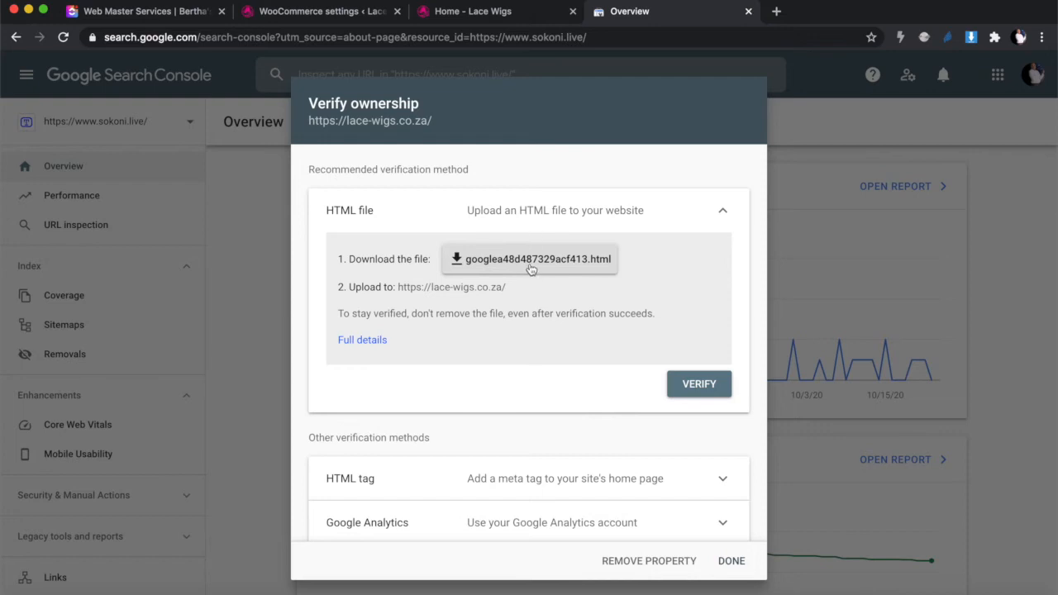
{"action": "scroll", "coordinate": [530, 269], "scroll_direction": "down", "scroll_amount": 3}
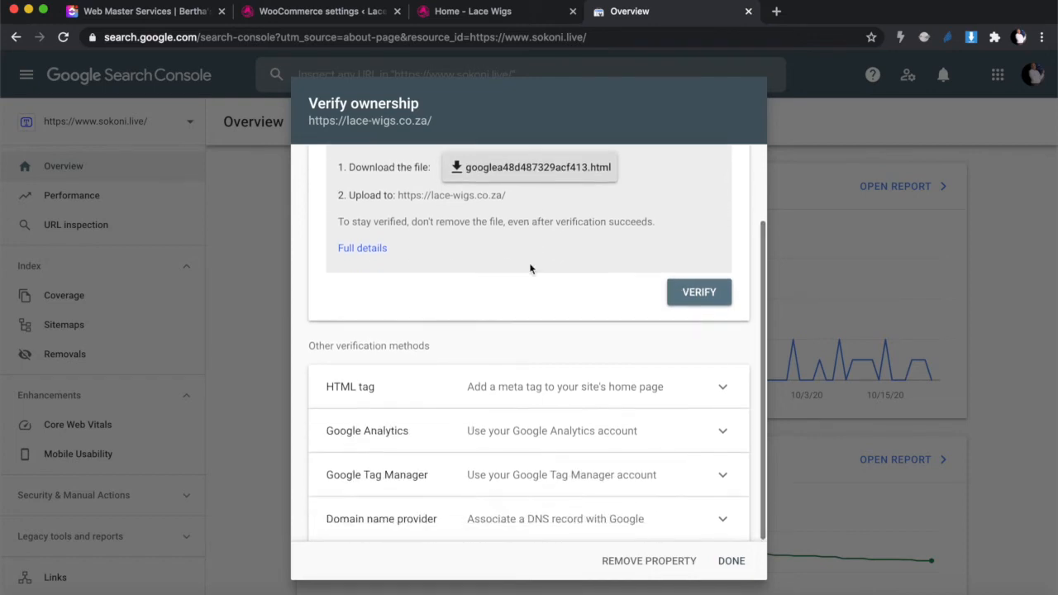
{"action": "left_click", "coordinate": [538, 395]}
{"action": "scroll", "coordinate": [533, 417], "scroll_direction": "down", "scroll_amount": 5}
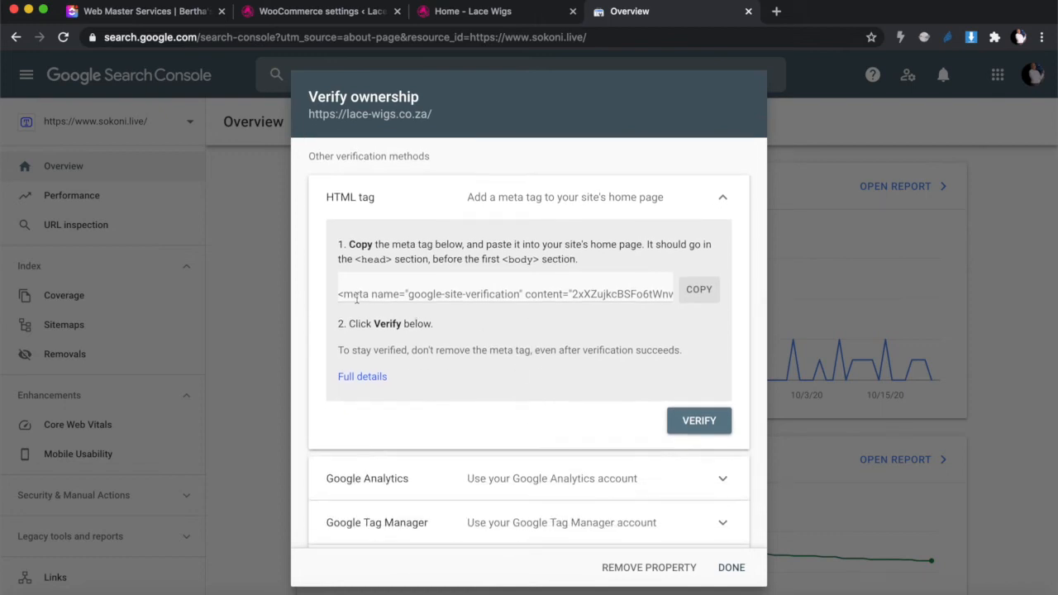
{"action": "left_click", "coordinate": [702, 294]}
- Switch back to the Lace Wigs WordPress admin and open the page for adding new plugins
{"action": "left_click", "coordinate": [324, 12]}
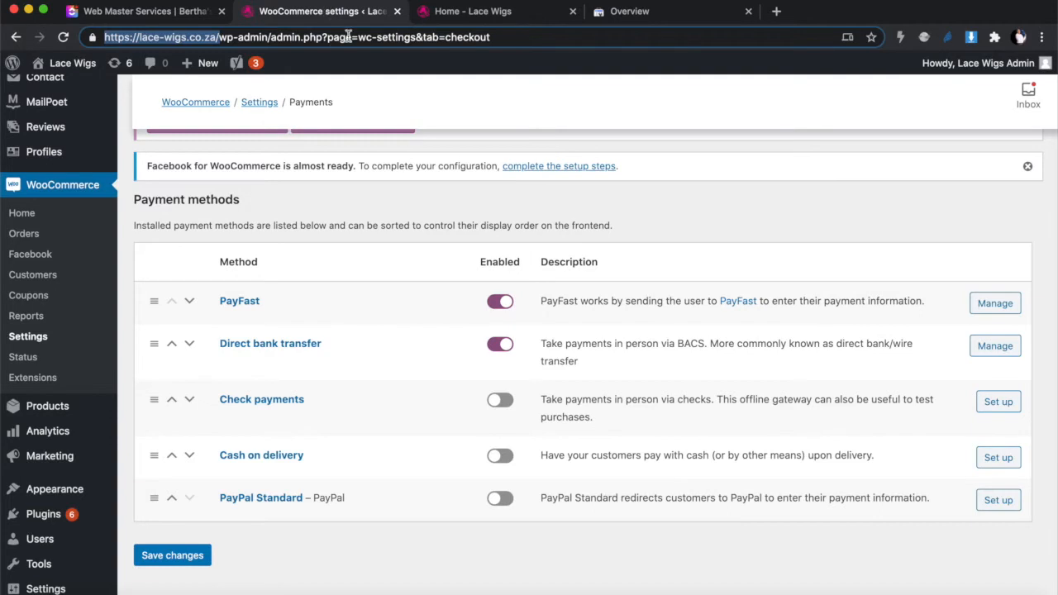
{"action": "left_click", "coordinate": [467, 13]}
{"action": "left_click", "coordinate": [336, 17]}
{"action": "scroll", "coordinate": [278, 330], "scroll_direction": "up", "scroll_amount": 4}
{"action": "scroll", "coordinate": [278, 331], "scroll_direction": "down", "scroll_amount": 5}
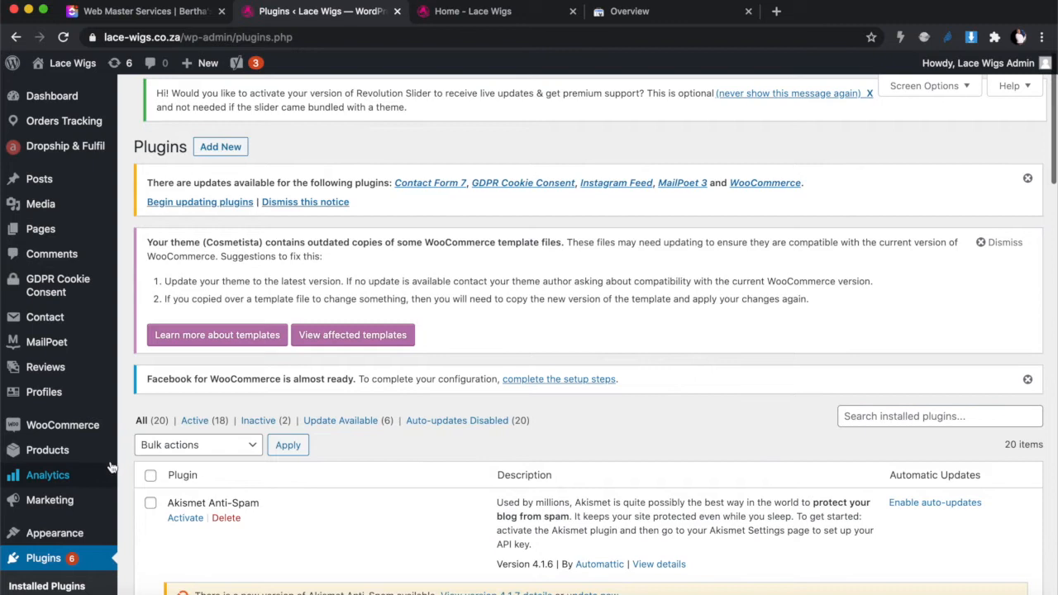
{"action": "scroll", "coordinate": [41, 474], "scroll_direction": "down", "scroll_amount": 2}
{"action": "left_click", "coordinate": [29, 526]}
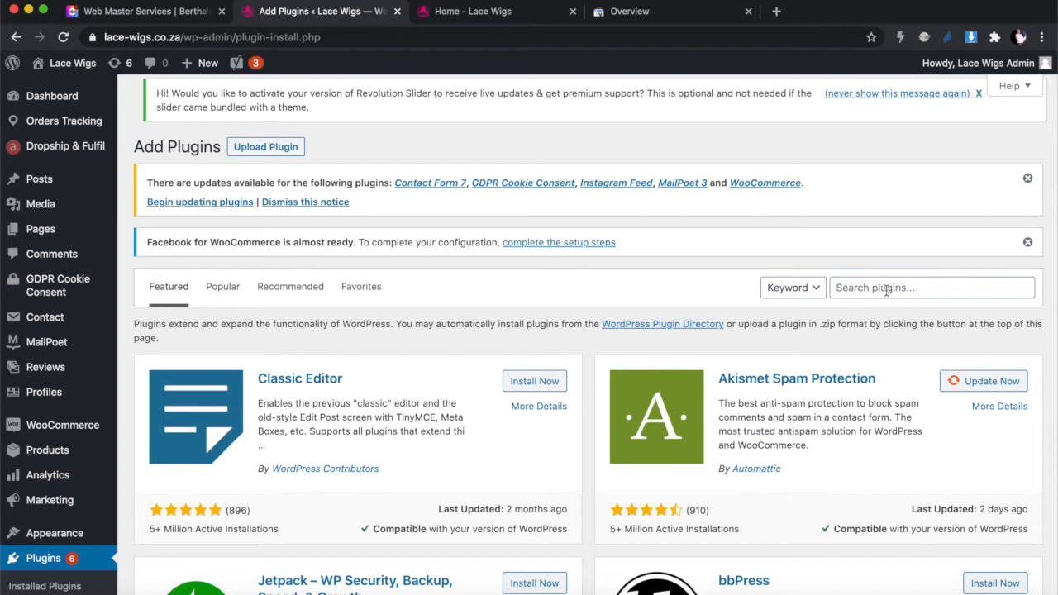
- Search the plugins for "headers" and install Insert Headers and Footers by WPBeginner
{"action": "left_click", "coordinate": [887, 289]}
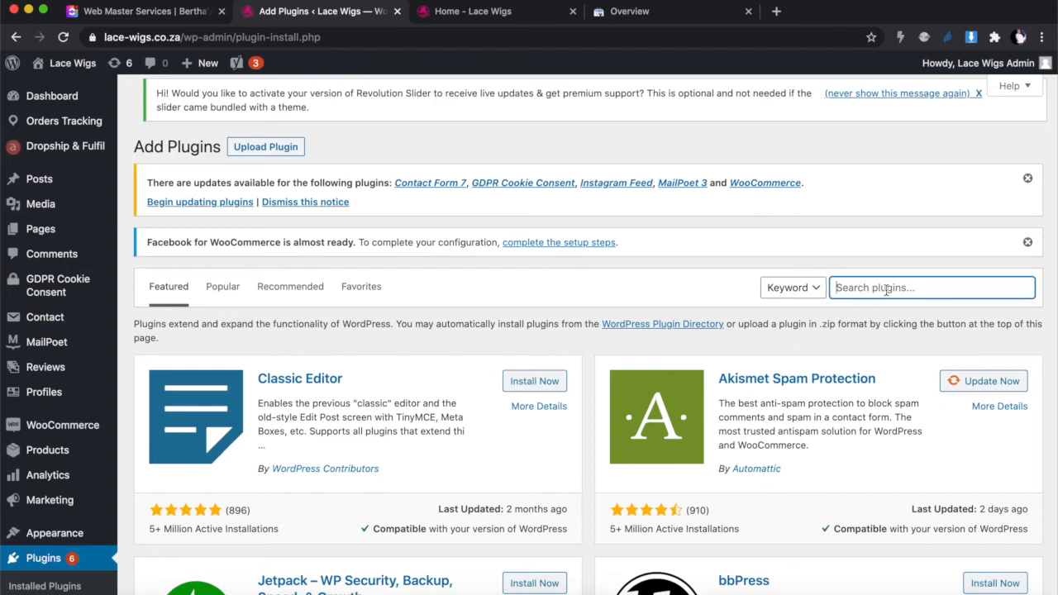
{"action": "type", "text": "headers"}
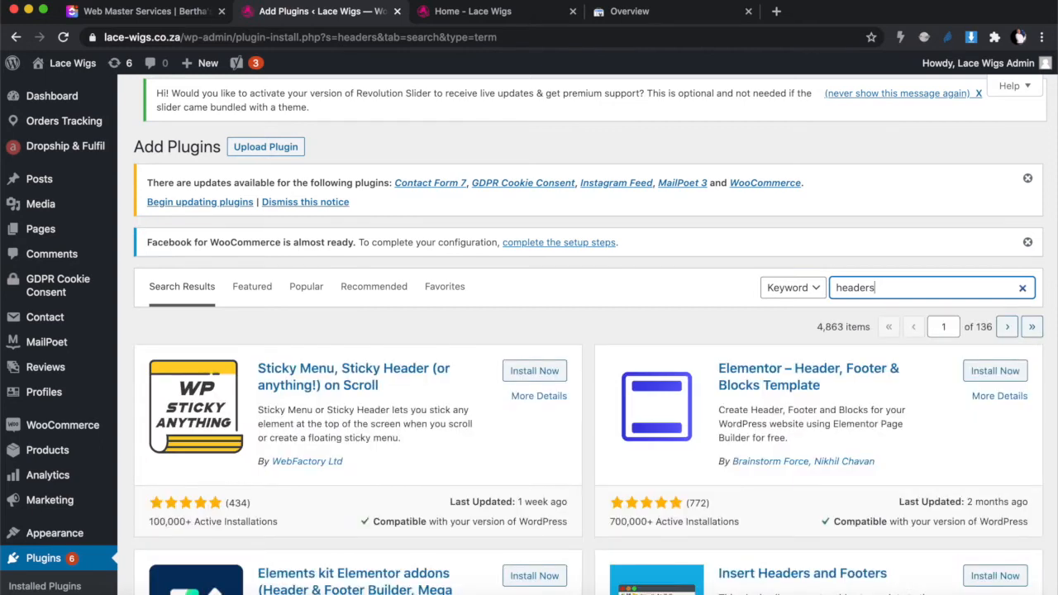
{"action": "scroll", "coordinate": [774, 397], "scroll_direction": "down", "scroll_amount": 5}
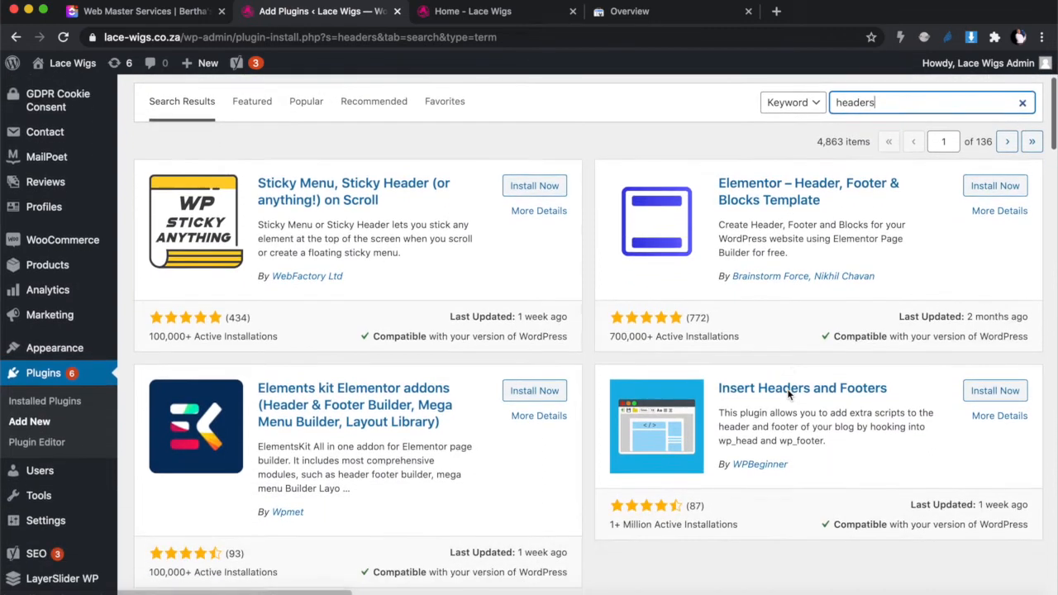
{"action": "scroll", "coordinate": [774, 397], "scroll_direction": "down", "scroll_amount": 2}
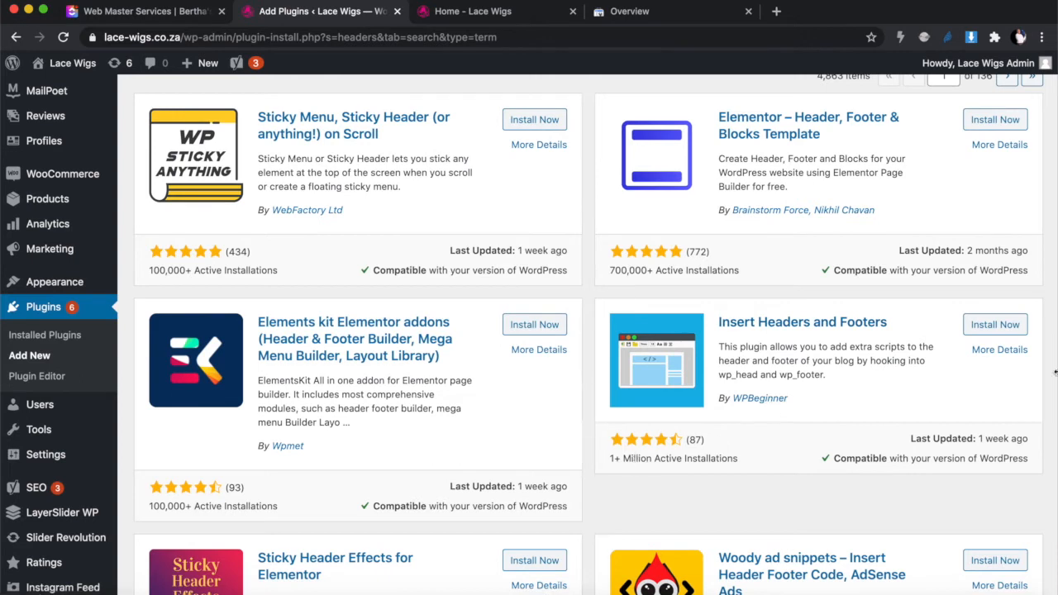
{"action": "left_click", "coordinate": [996, 327]}
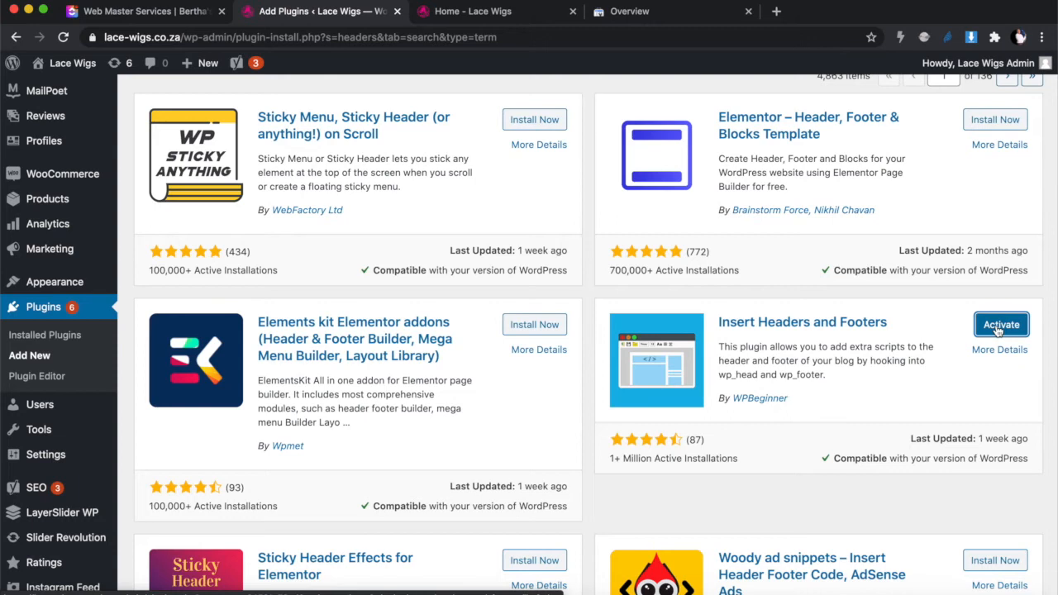
- Activate the Insert Headers and Footers plugin and open its settings page
{"action": "left_click", "coordinate": [997, 328]}
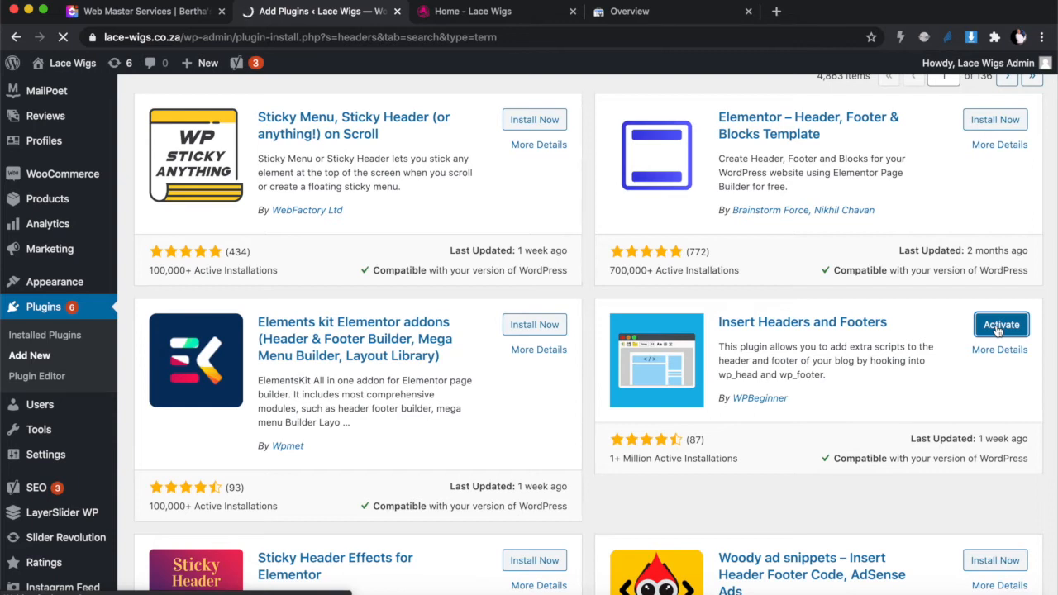
{"action": "scroll", "coordinate": [891, 364], "scroll_direction": "down", "scroll_amount": 5}
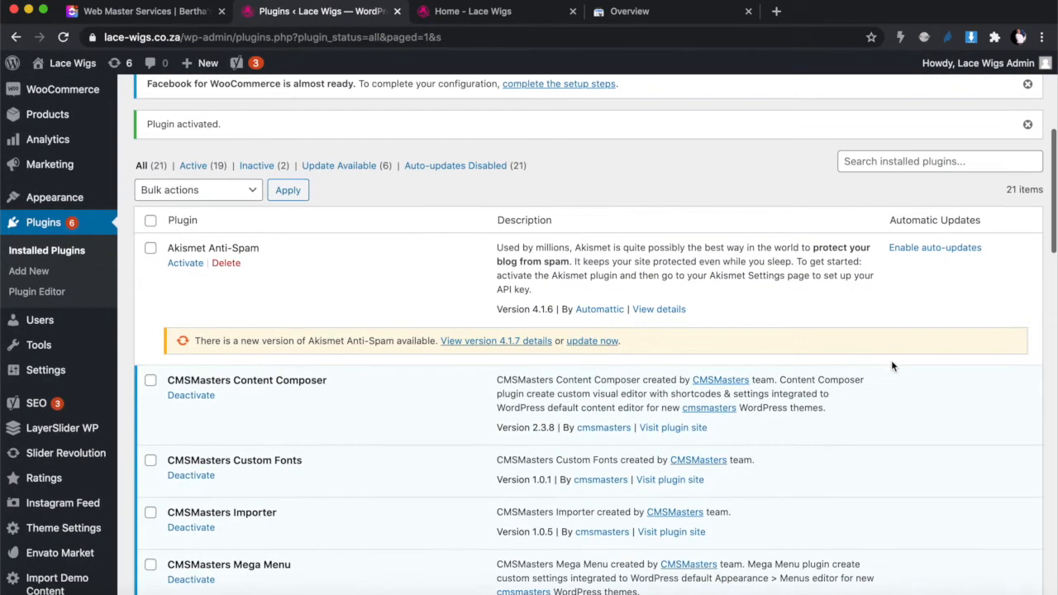
{"action": "scroll", "coordinate": [890, 364], "scroll_direction": "down", "scroll_amount": 2}
{"action": "scroll", "coordinate": [890, 366], "scroll_direction": "down", "scroll_amount": 10}
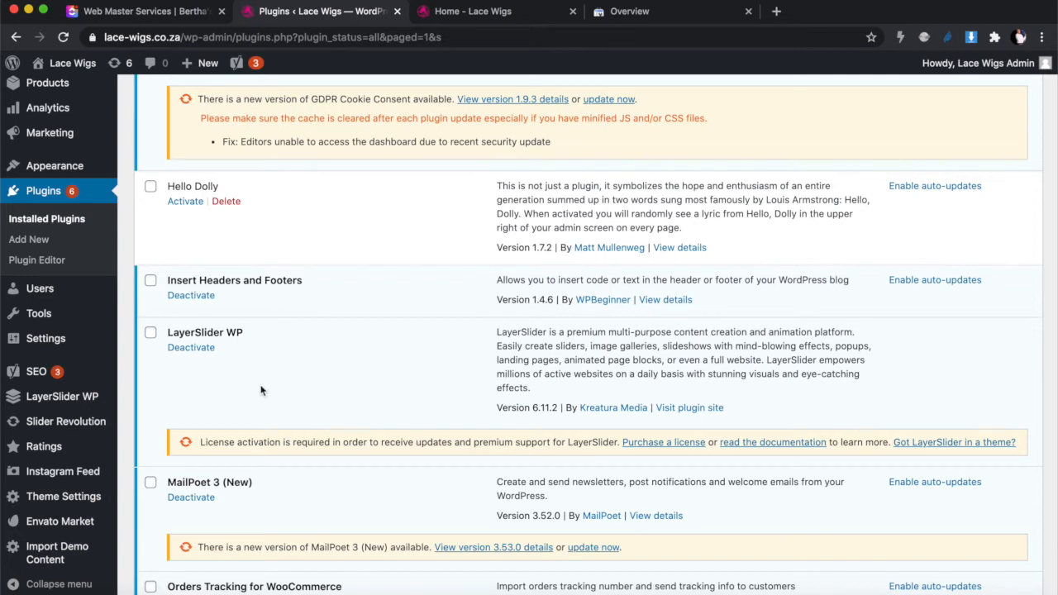
{"action": "scroll", "coordinate": [260, 390], "scroll_direction": "down", "scroll_amount": 1}
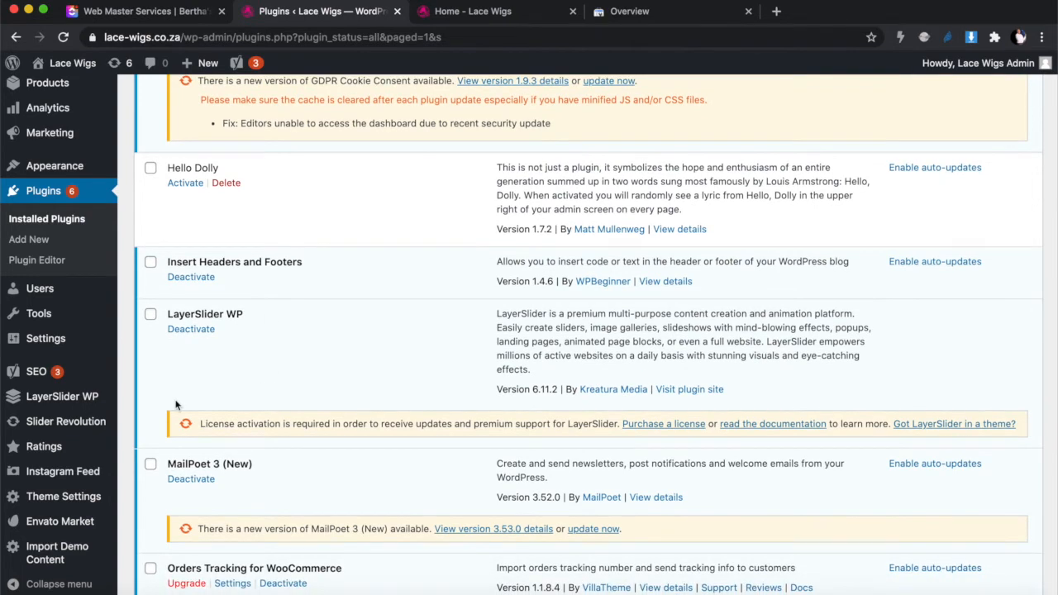
{"action": "scroll", "coordinate": [68, 341], "scroll_direction": "down", "scroll_amount": 5}
{"action": "mouse_move", "coordinate": [68, 341]}
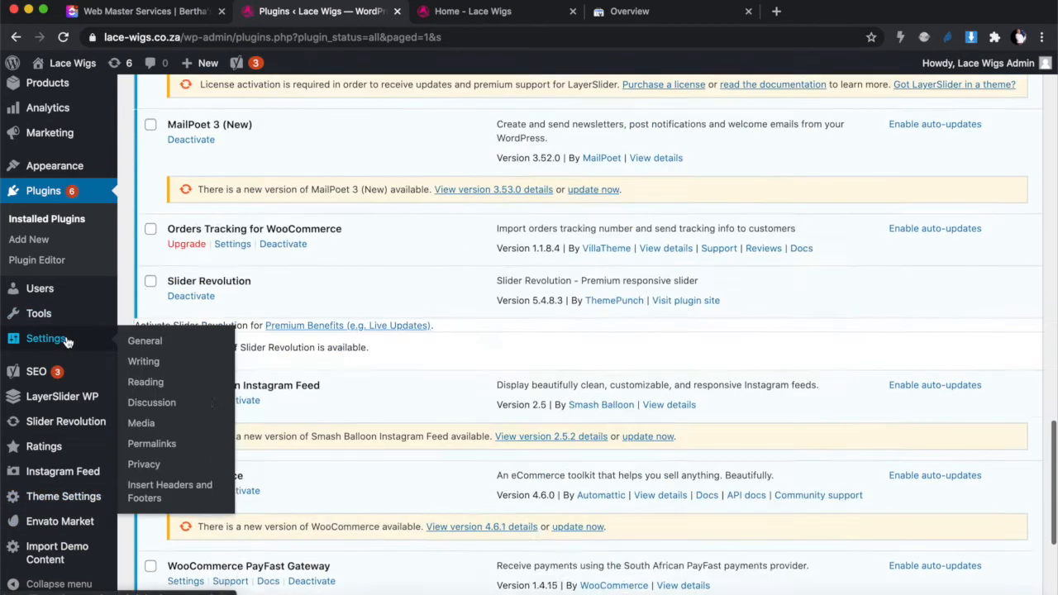
{"action": "scroll", "coordinate": [67, 341], "scroll_direction": "down", "scroll_amount": 2}
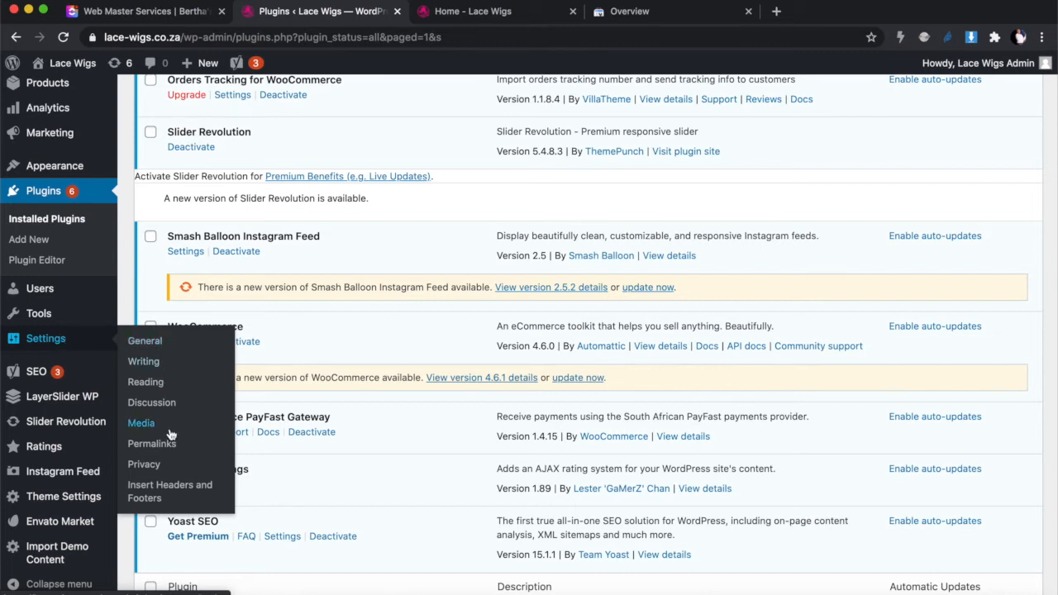
{"action": "left_click", "coordinate": [162, 492]}
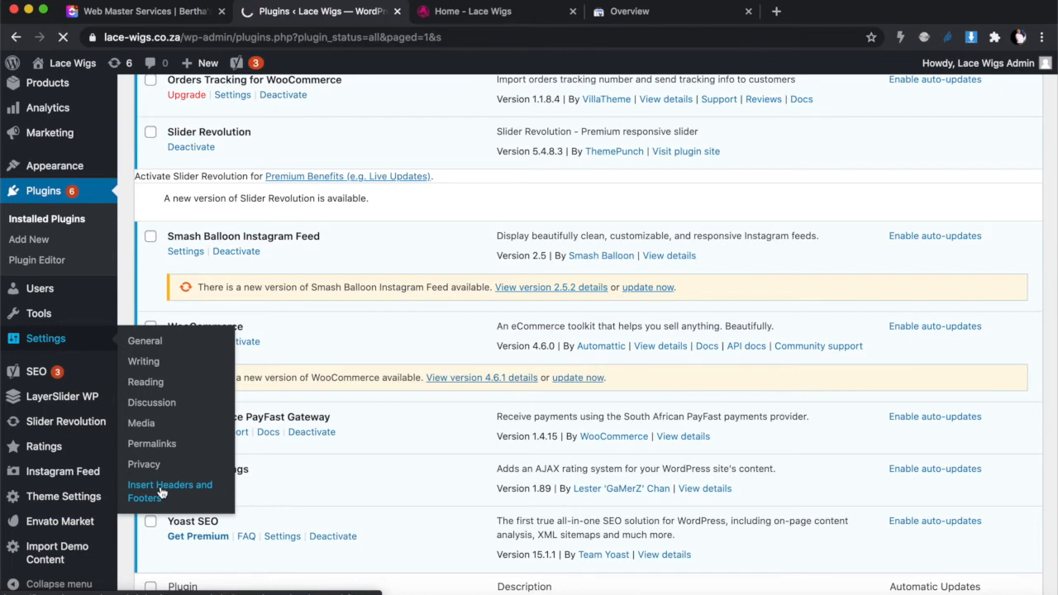
- Paste the google-site-verification meta tag with its verification token into Scripts in Header, save the settings and reload the page
{"action": "scroll", "coordinate": [268, 461], "scroll_direction": "down", "scroll_amount": 3}
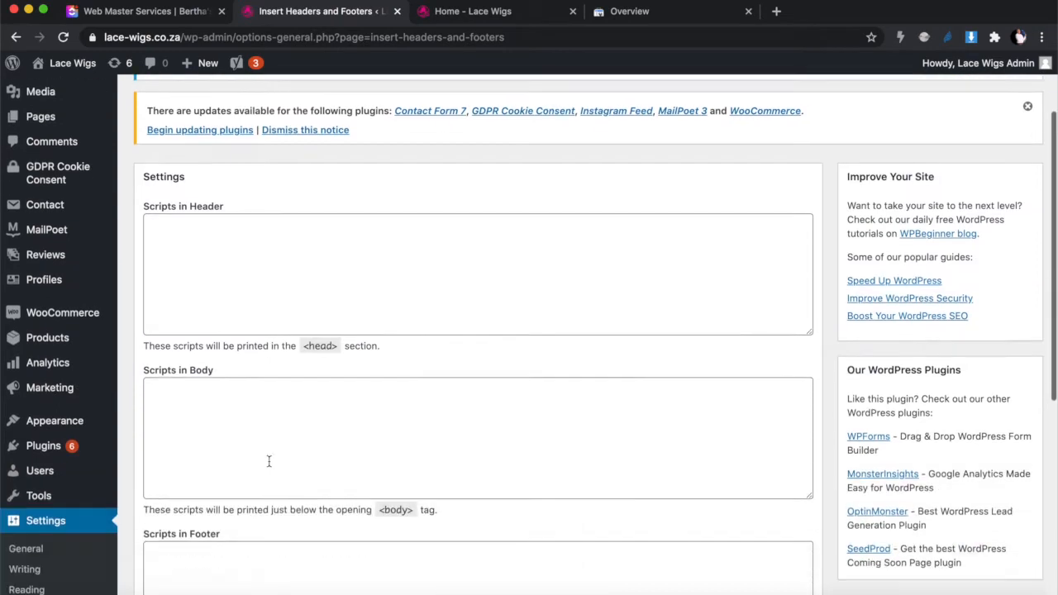
{"action": "scroll", "coordinate": [268, 461], "scroll_direction": "down", "scroll_amount": 1}
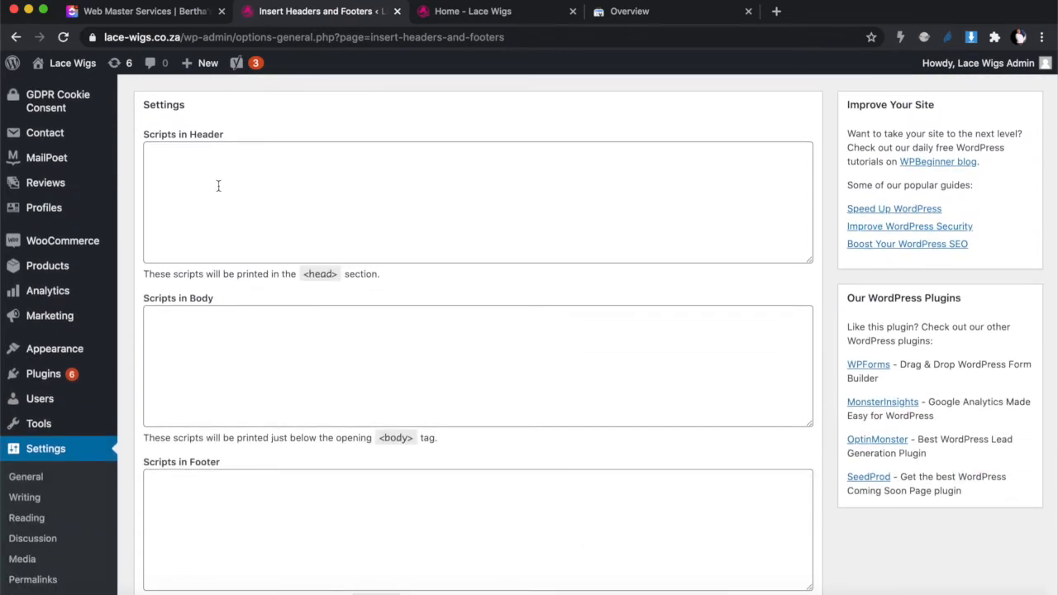
{"action": "scroll", "coordinate": [220, 186], "scroll_direction": "up", "scroll_amount": 1}
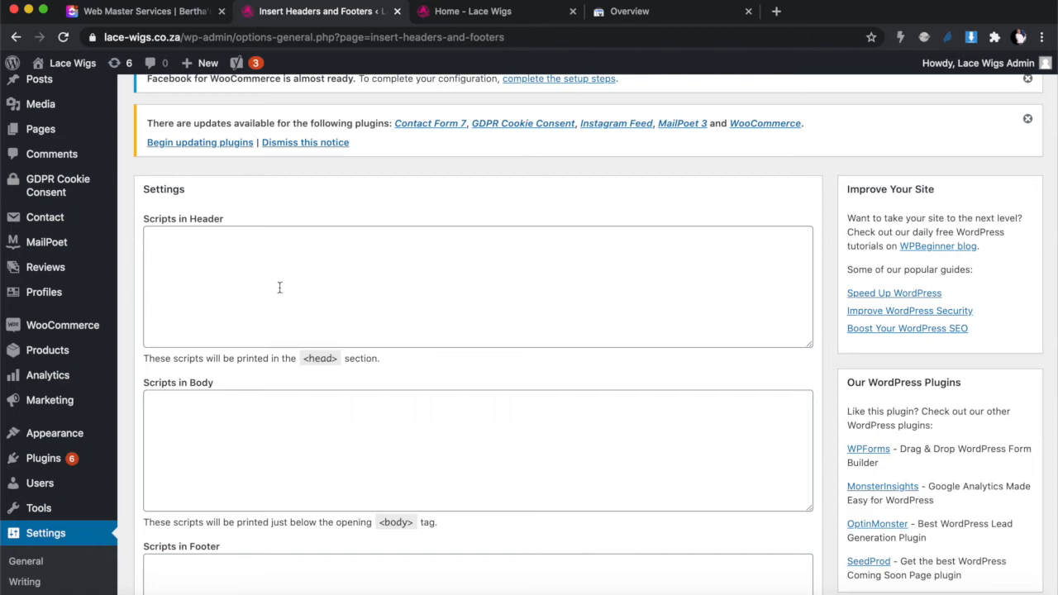
{"action": "scroll", "coordinate": [279, 289], "scroll_direction": "down", "scroll_amount": 3}
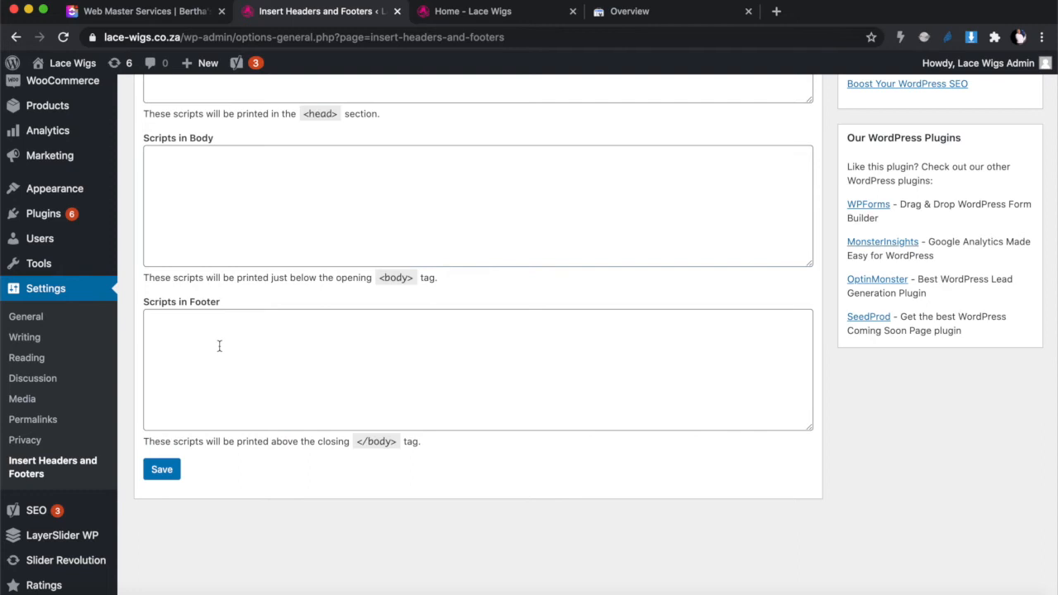
{"action": "scroll", "coordinate": [219, 346], "scroll_direction": "up", "scroll_amount": 5}
{"action": "left_click", "coordinate": [202, 310]}
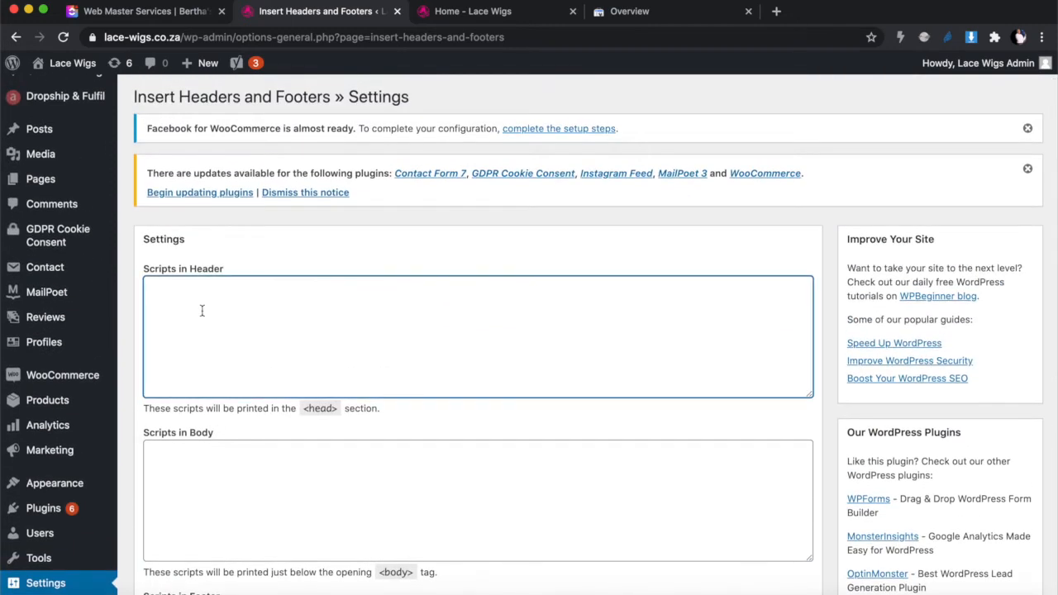
{"action": "type", "text": "<meta name=\"google-site-verification\" content=\"2xXZujkcBSFo6tWnww_HnOD65EveReQDR2Qic7i7cTQ\" />"}
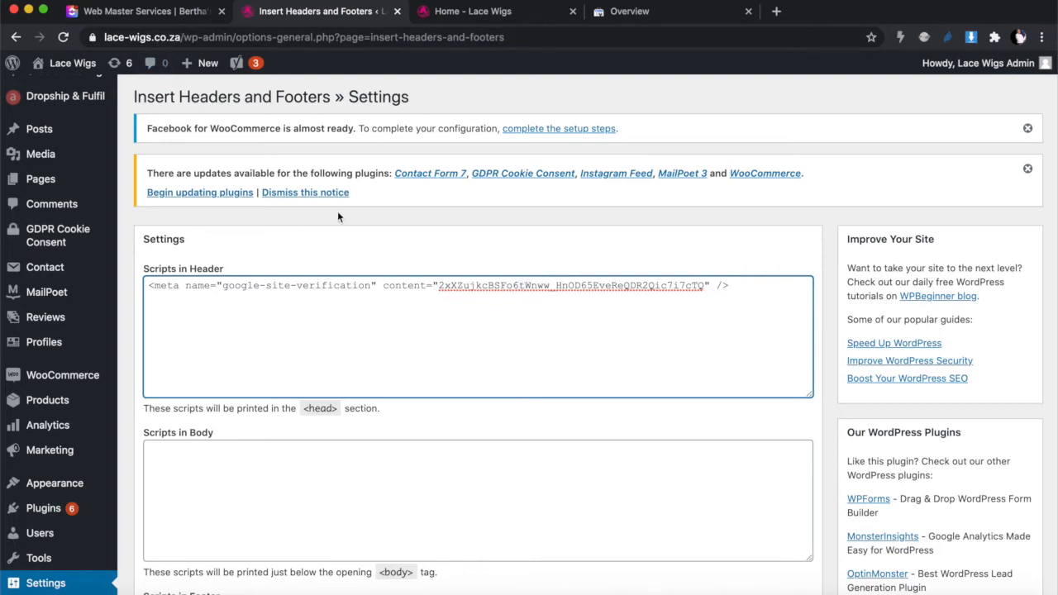
{"action": "scroll", "coordinate": [467, 322], "scroll_direction": "down", "scroll_amount": 5}
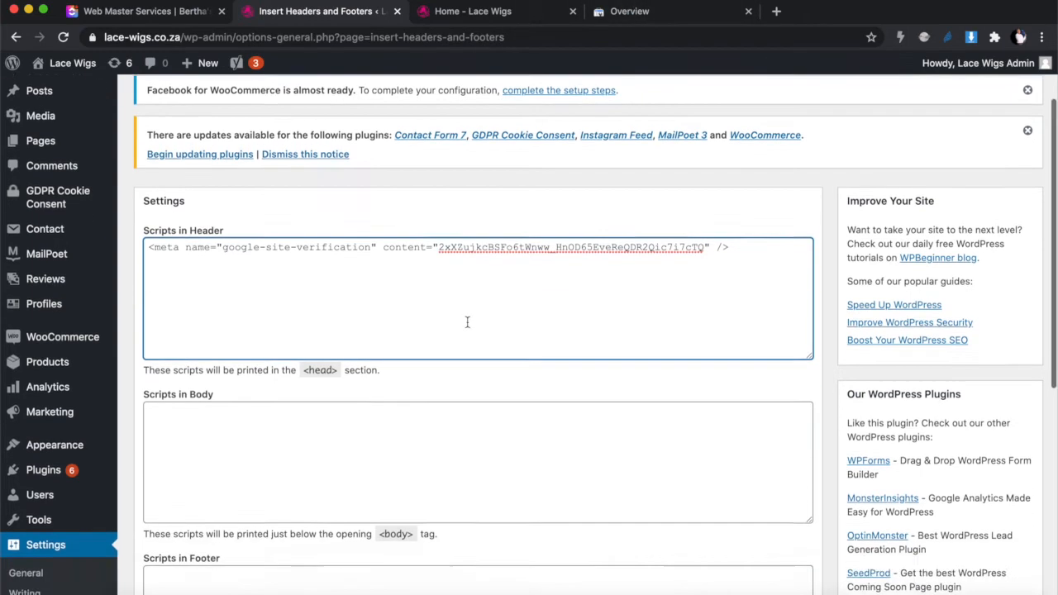
{"action": "scroll", "coordinate": [467, 322], "scroll_direction": "down", "scroll_amount": 5}
{"action": "left_click", "coordinate": [162, 319]}
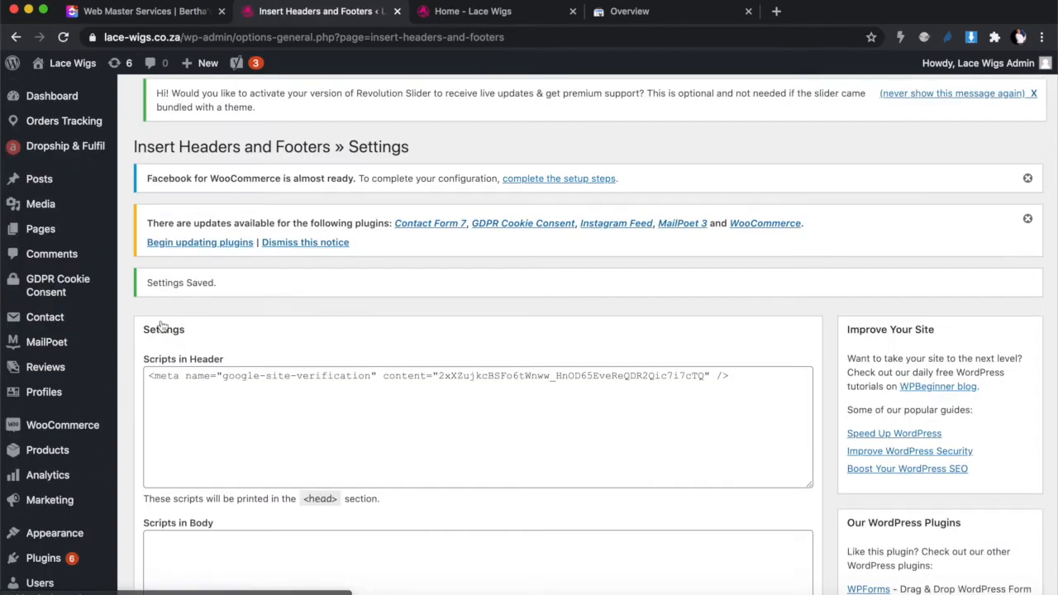
{"action": "left_click", "coordinate": [63, 38]}
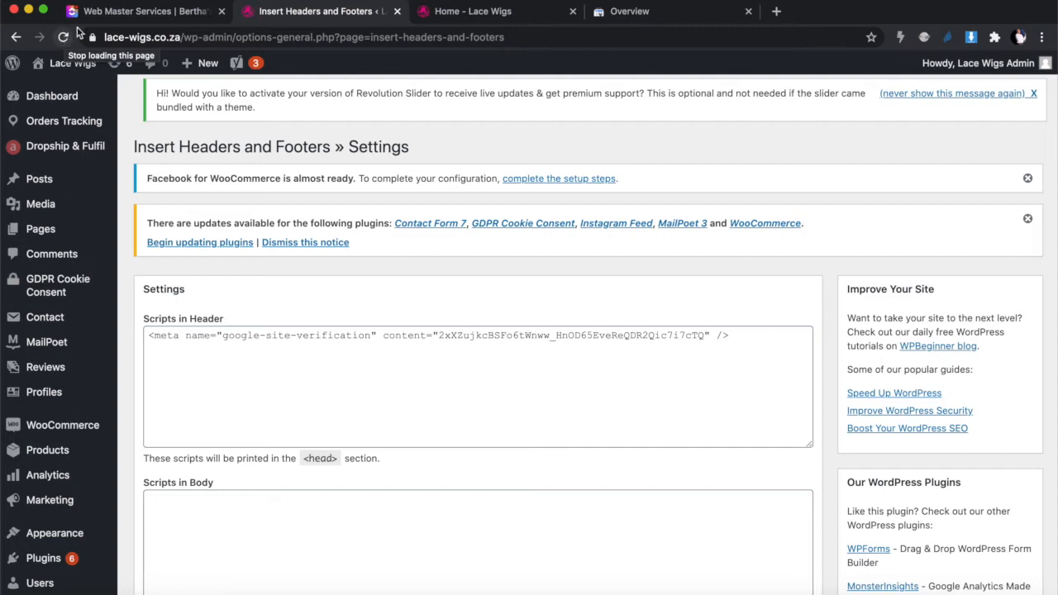
{"action": "left_click", "coordinate": [630, 11]}
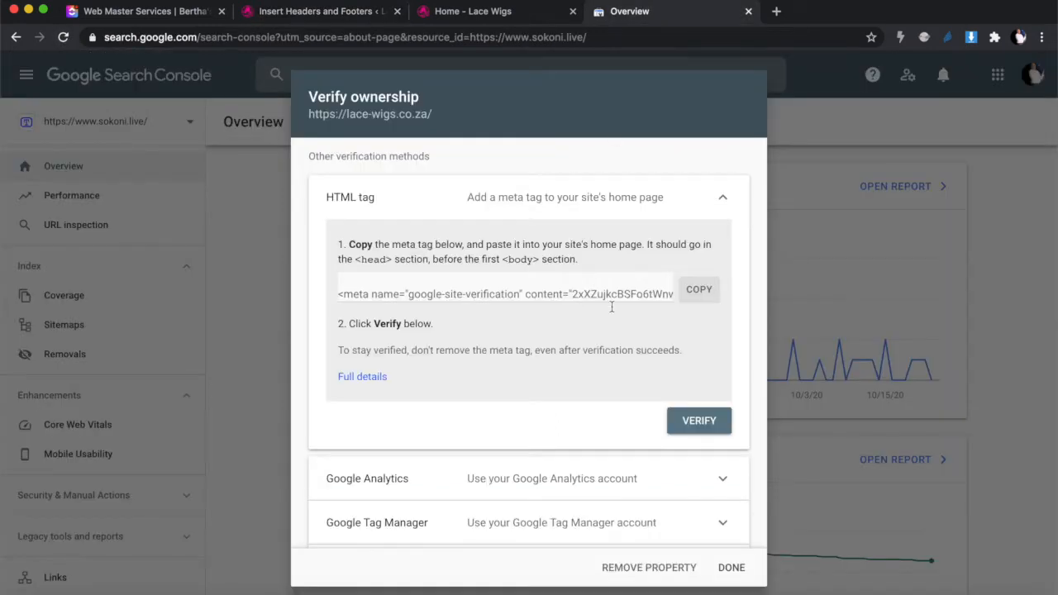
{"action": "left_click", "coordinate": [700, 421]}
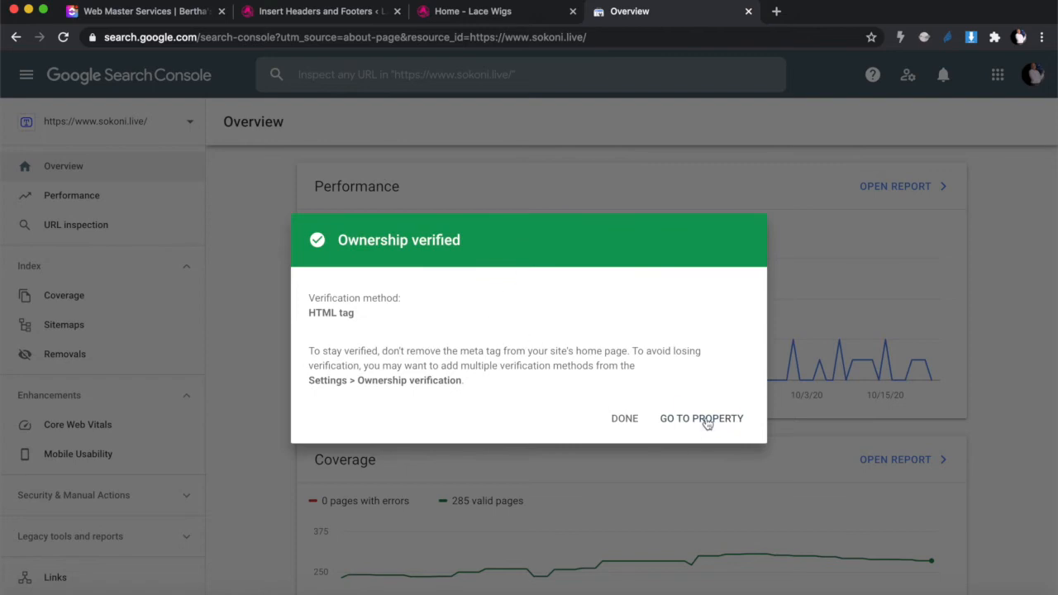
{"action": "left_click", "coordinate": [704, 419]}
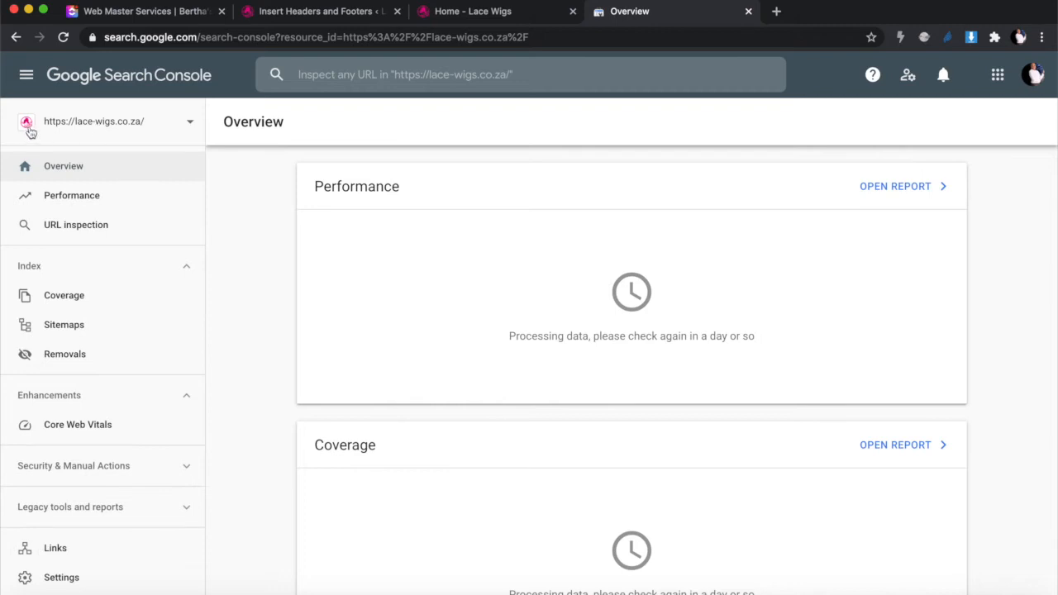
{"action": "scroll", "coordinate": [441, 410], "scroll_direction": "down", "scroll_amount": 1}
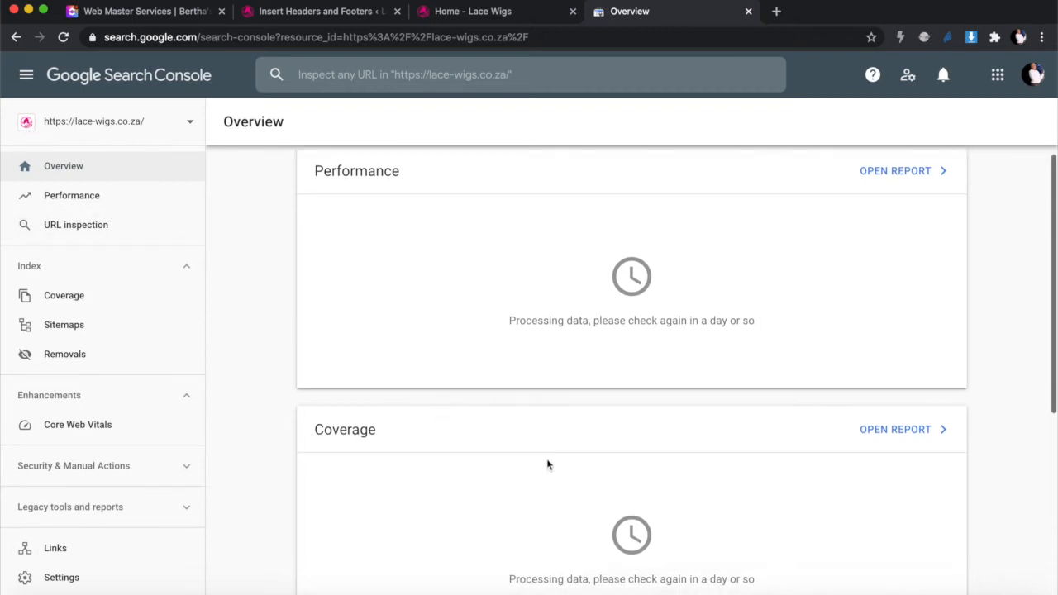
{"action": "scroll", "coordinate": [546, 464], "scroll_direction": "up", "scroll_amount": 1}
{"action": "scroll", "coordinate": [540, 467], "scroll_direction": "down", "scroll_amount": 3}
{"action": "scroll", "coordinate": [538, 467], "scroll_direction": "up", "scroll_amount": 3}
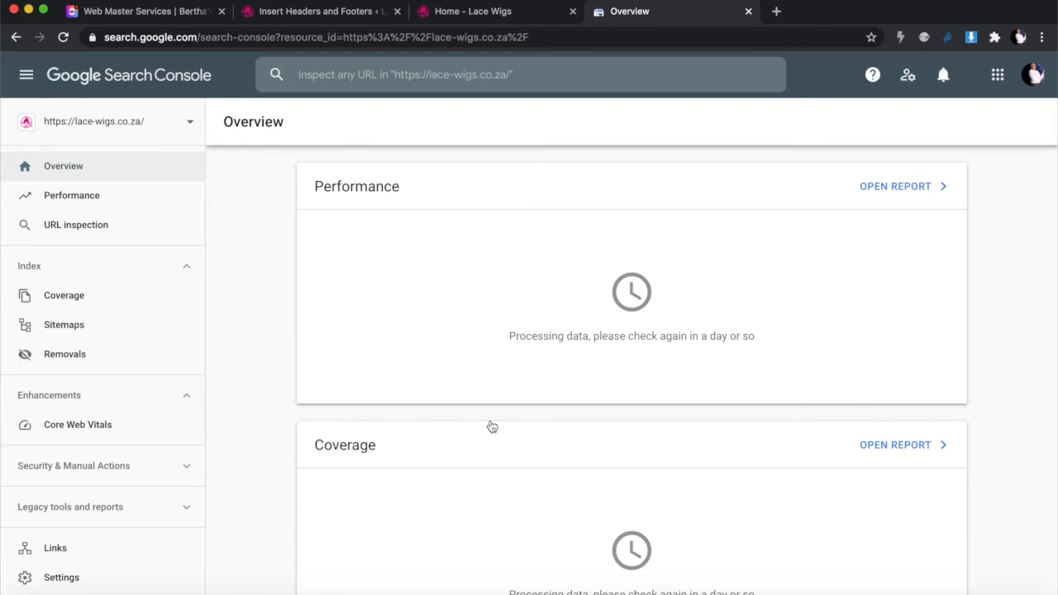
{"action": "left_click", "coordinate": [486, 17]}
{"action": "left_click", "coordinate": [212, 37]}
{"action": "left_click", "coordinate": [212, 37]}
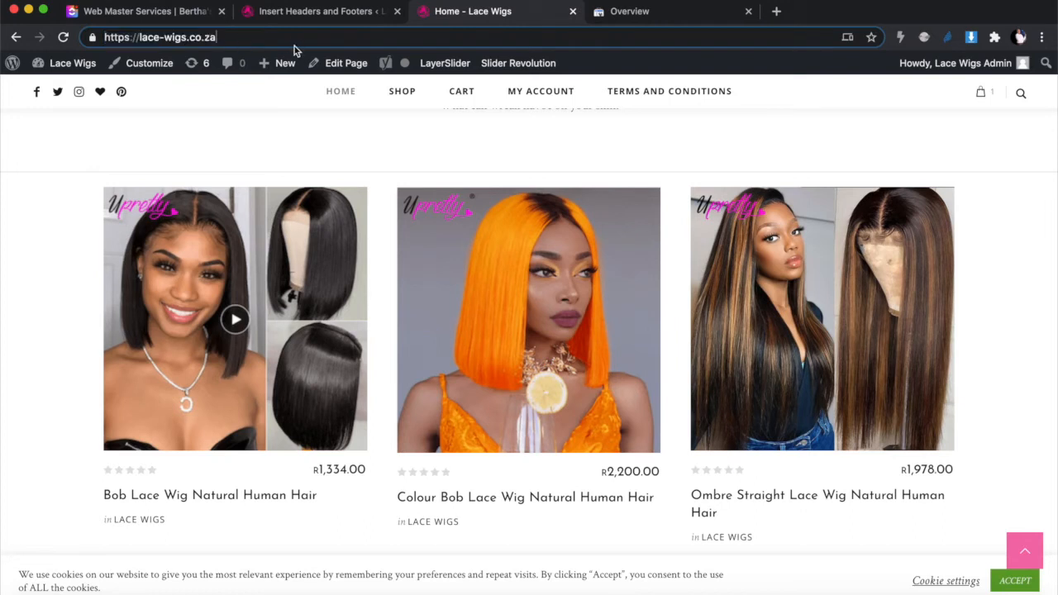
{"action": "type", "text": "/s"}
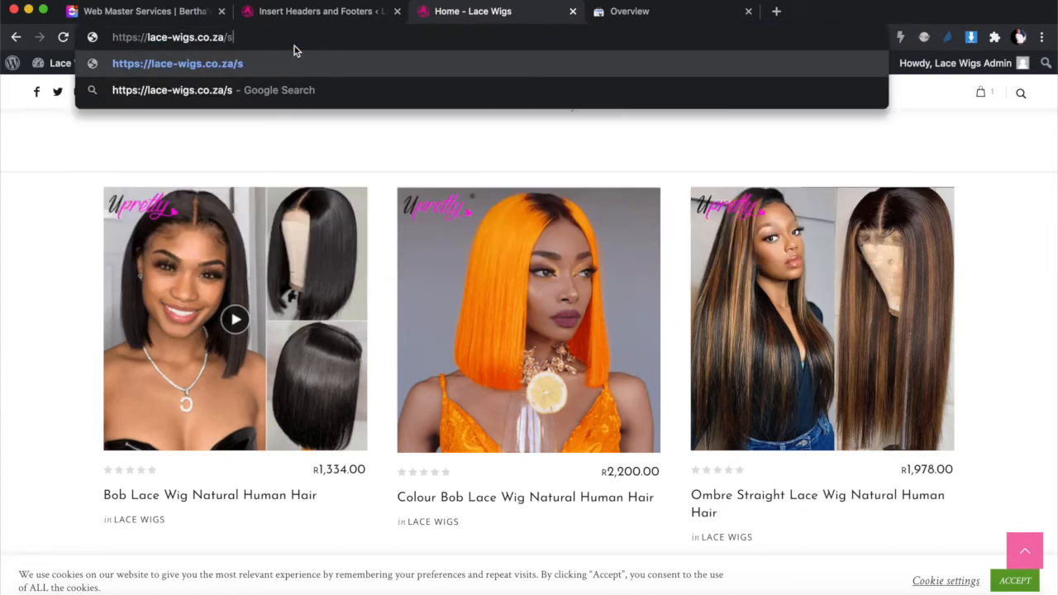
{"action": "type", "text": "itemap."}
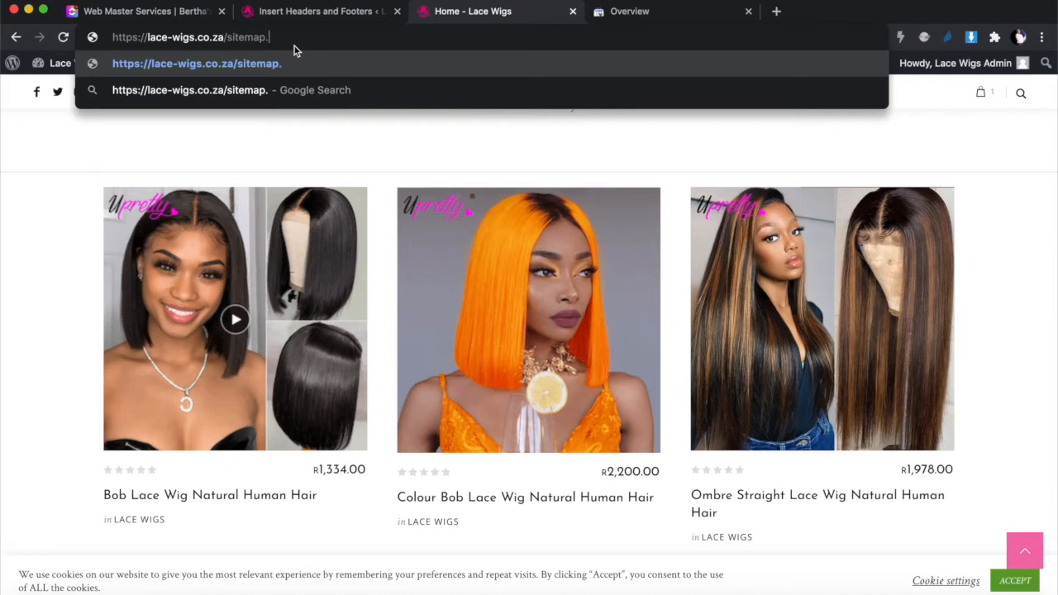
{"action": "type", "text": "xml"}
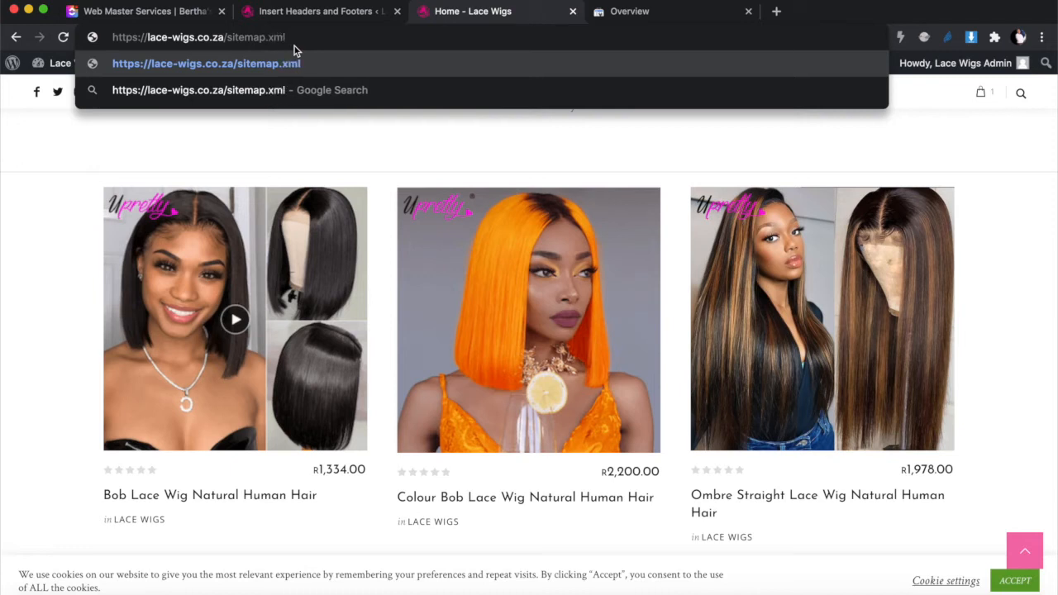
{"action": "key", "text": "Return"}
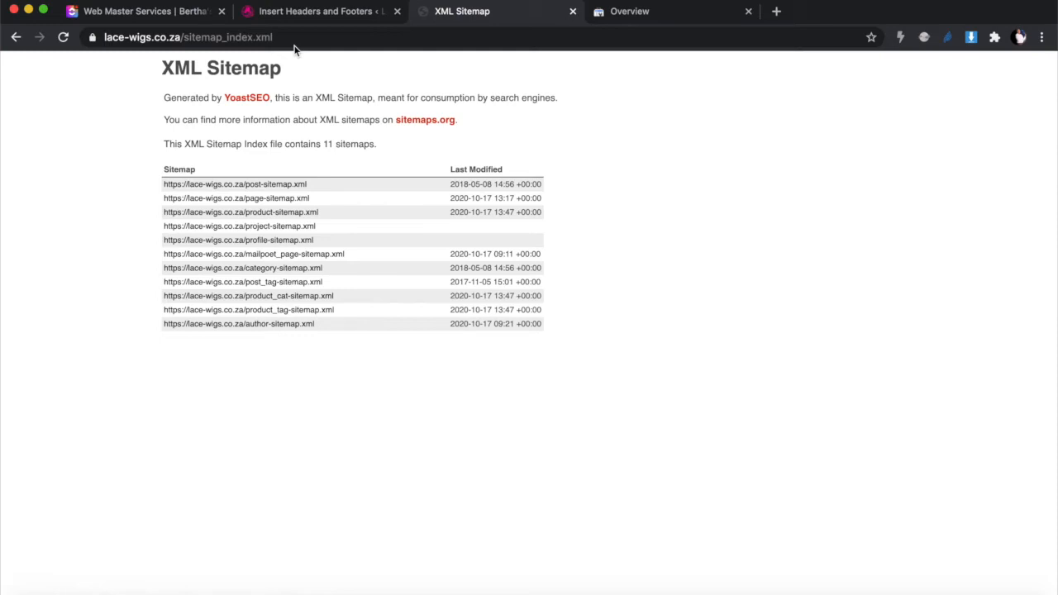
{"action": "left_click", "coordinate": [299, 37]}
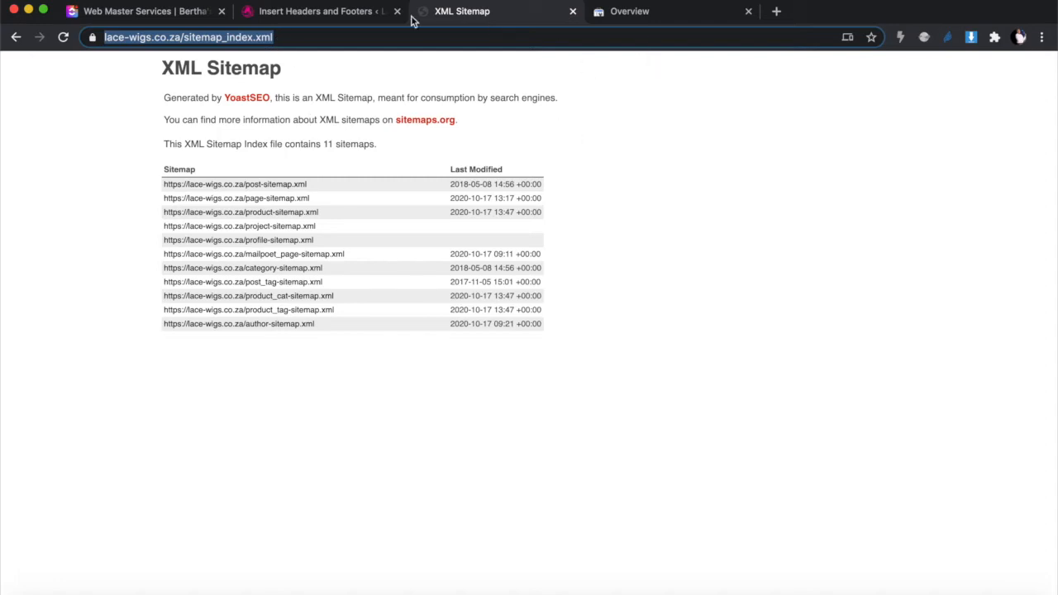
- Return to Search Console and open the Sitemaps page of the Lace Wigs property
{"action": "left_click", "coordinate": [634, 12]}
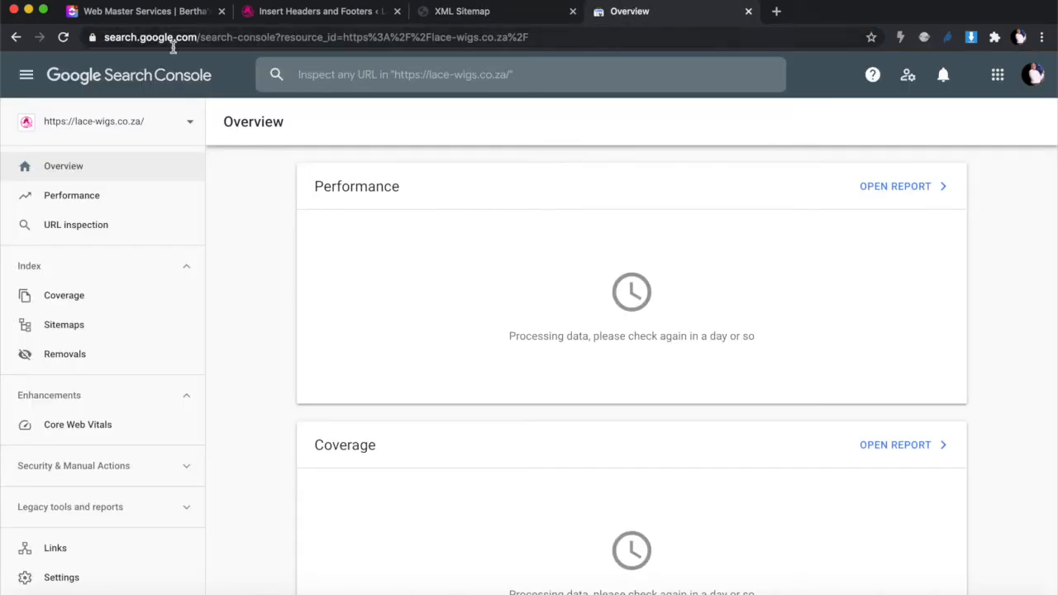
{"action": "scroll", "coordinate": [215, 288], "scroll_direction": "down", "scroll_amount": 2}
{"action": "left_click", "coordinate": [79, 327]}
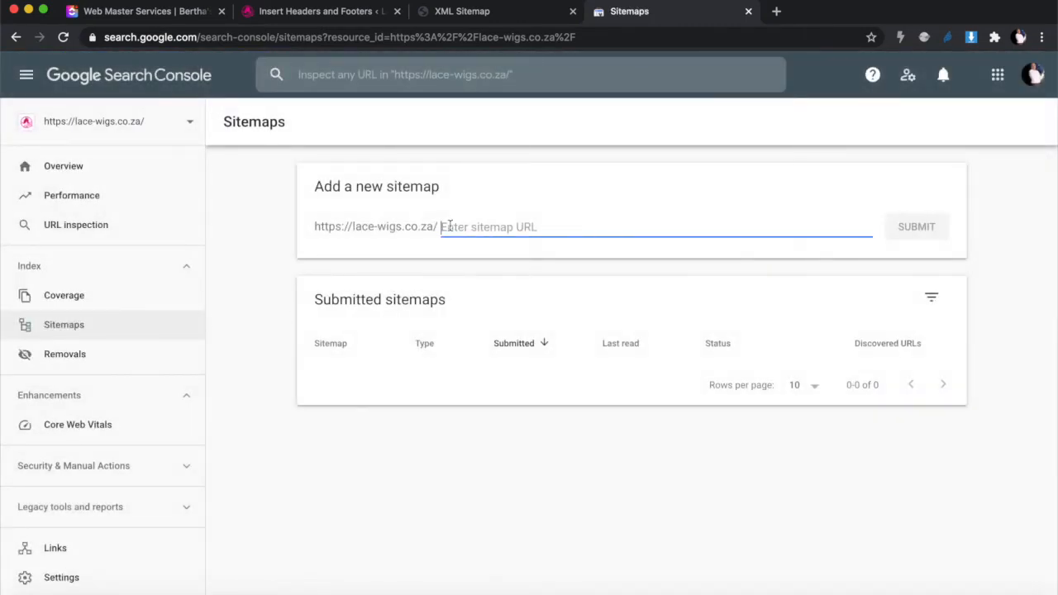
- Copy sitemap_index.xml from the XML sitemap's address, submit it as a new sitemap in Search Console and dismiss the submission dialog
{"action": "left_click", "coordinate": [463, 12]}
{"action": "left_click", "coordinate": [309, 37]}
{"action": "left_click_drag", "start_coordinate": [330, 36], "coordinate": [221, 40]}
{"action": "key", "text": "super+c"}
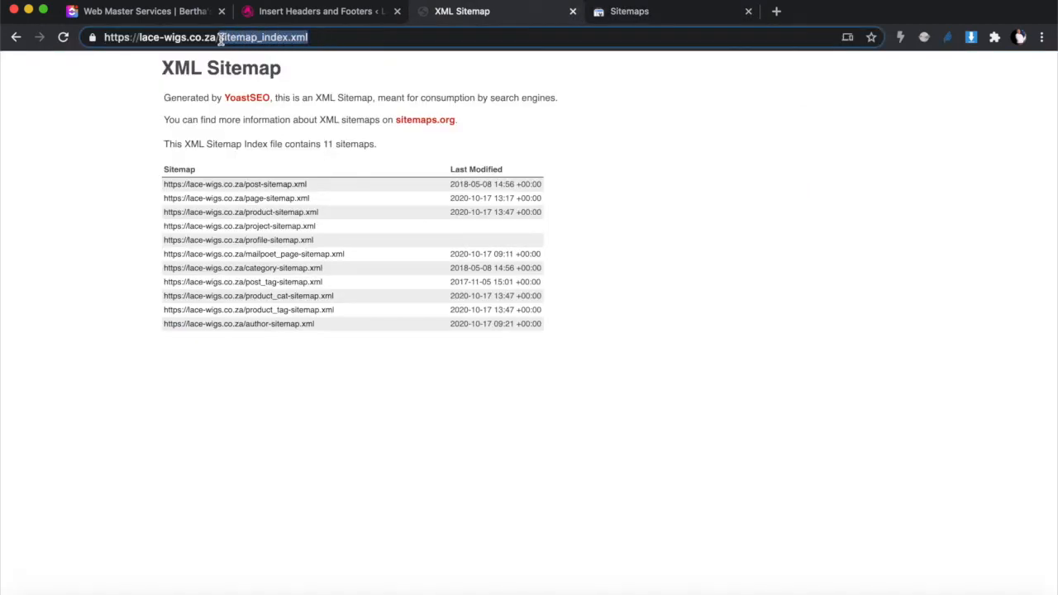
{"action": "left_click", "coordinate": [628, 17]}
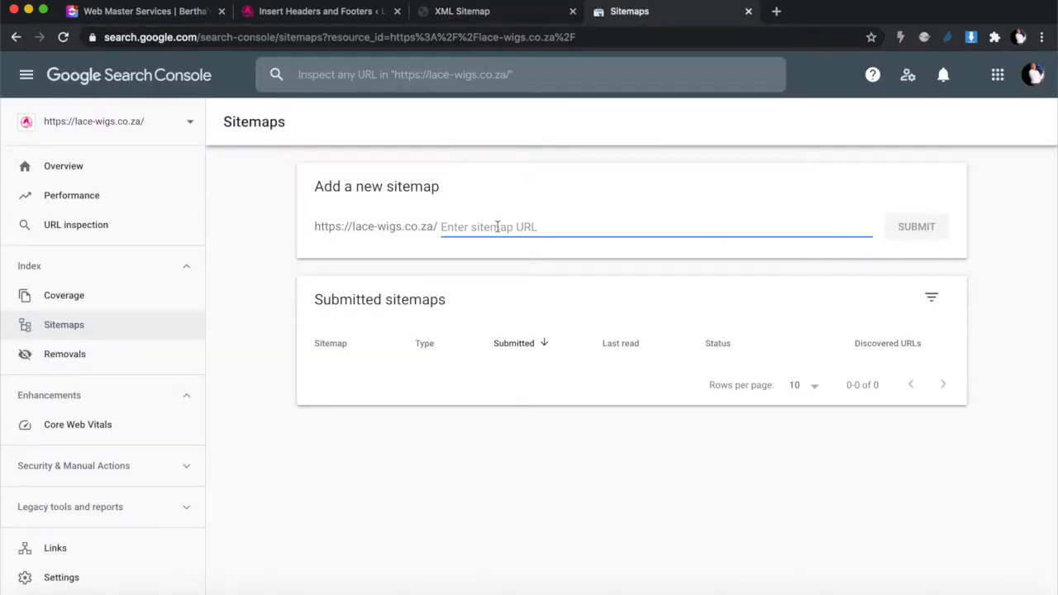
{"action": "key", "text": "super+v"}
{"action": "left_click", "coordinate": [915, 233]}
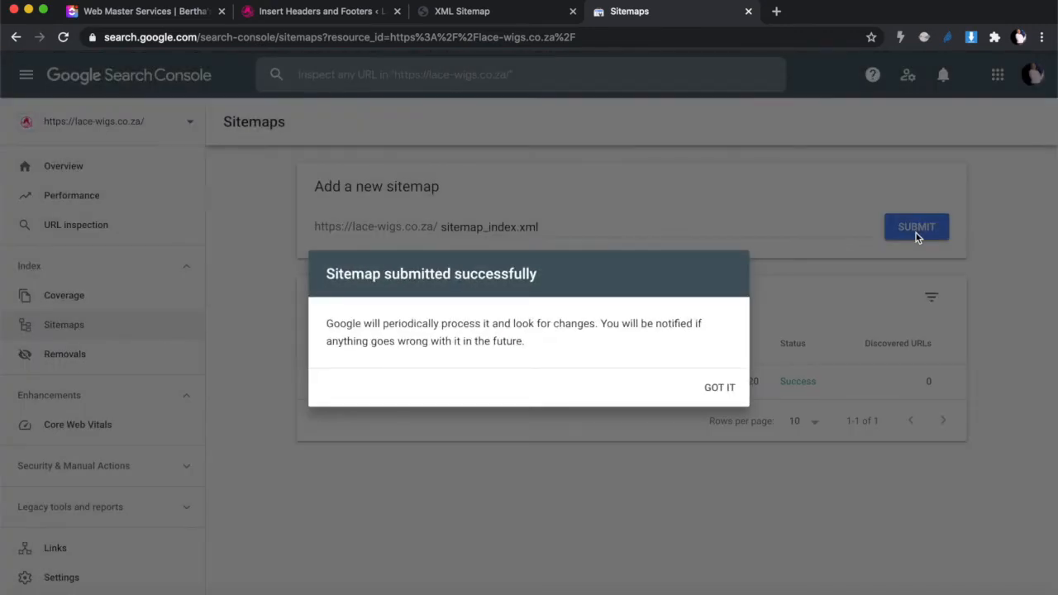
{"action": "left_click", "coordinate": [717, 387]}
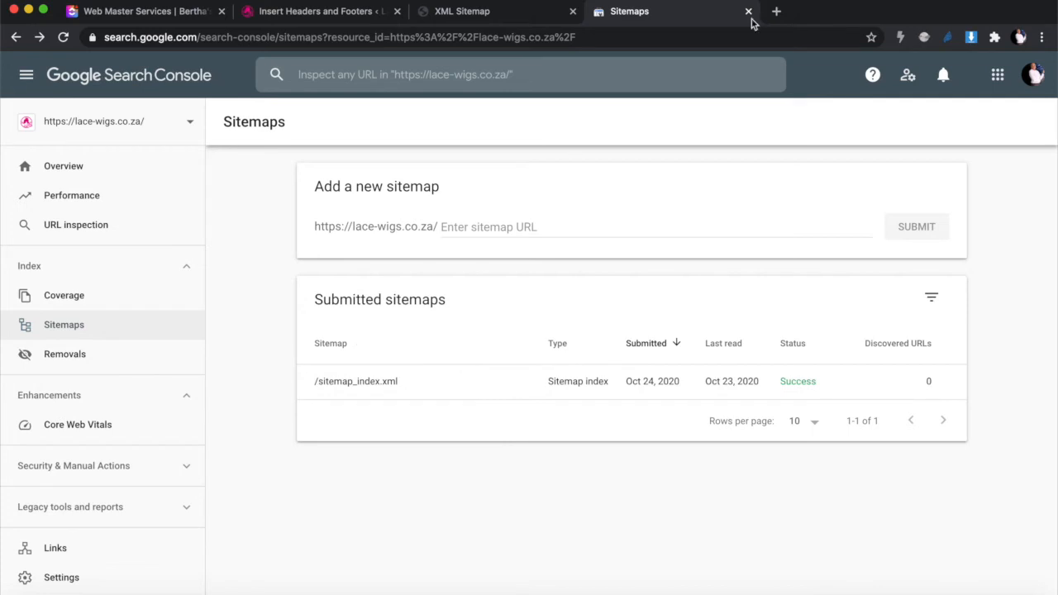
{"action": "left_click", "coordinate": [777, 10]}
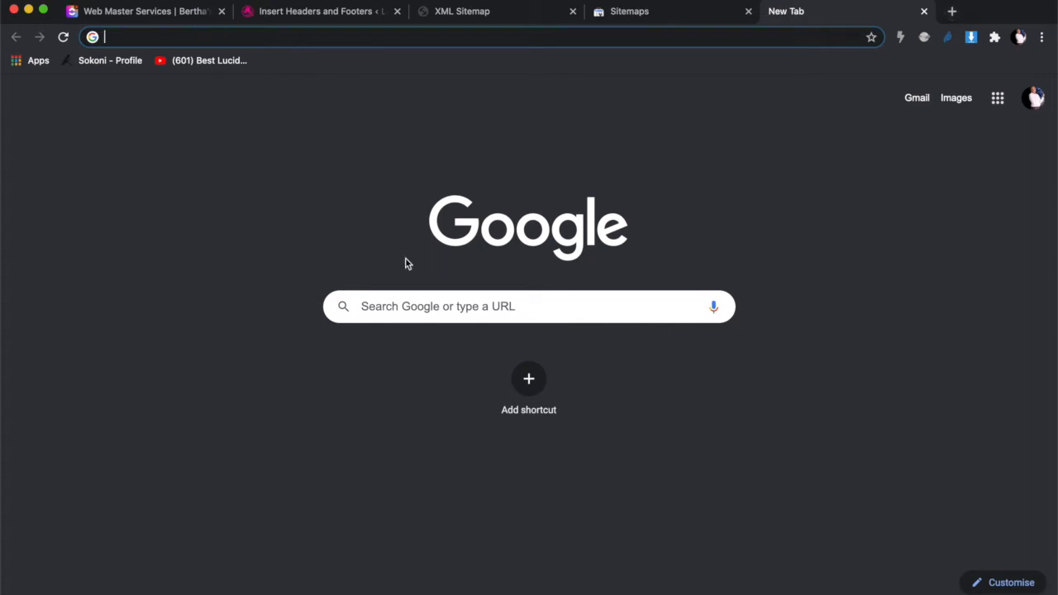
{"action": "left_click", "coordinate": [409, 306]}
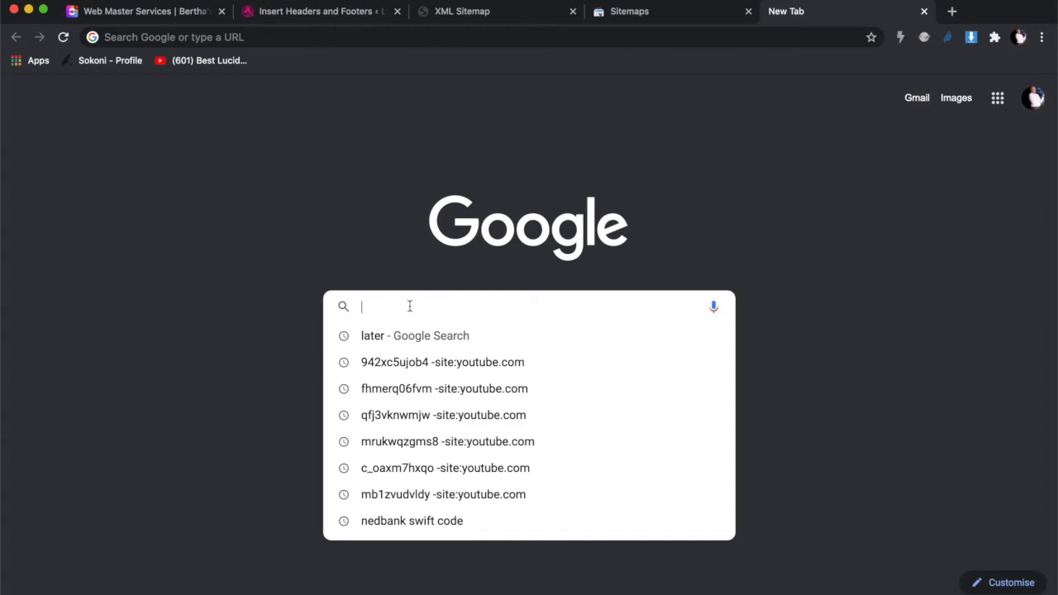
{"action": "type", "text": "site"}
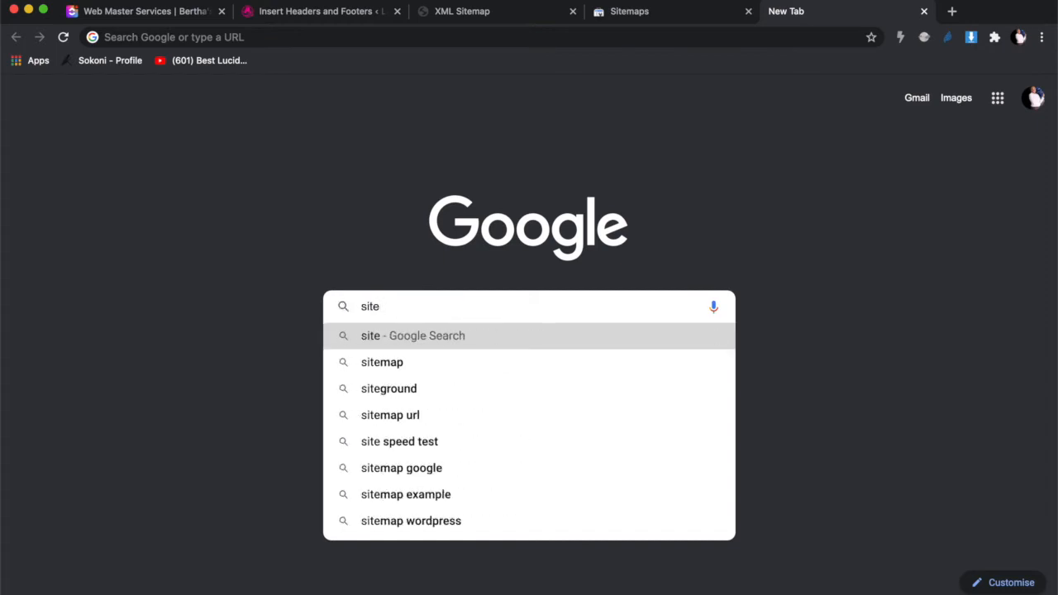
{"action": "type", "text": ":"}
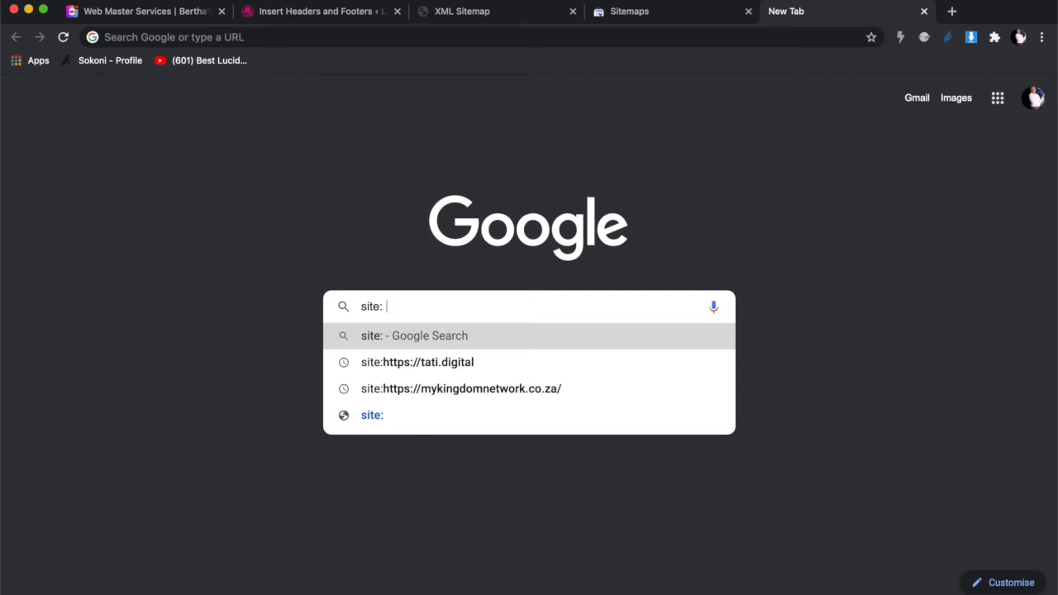
{"action": "left_click", "coordinate": [306, 12]}
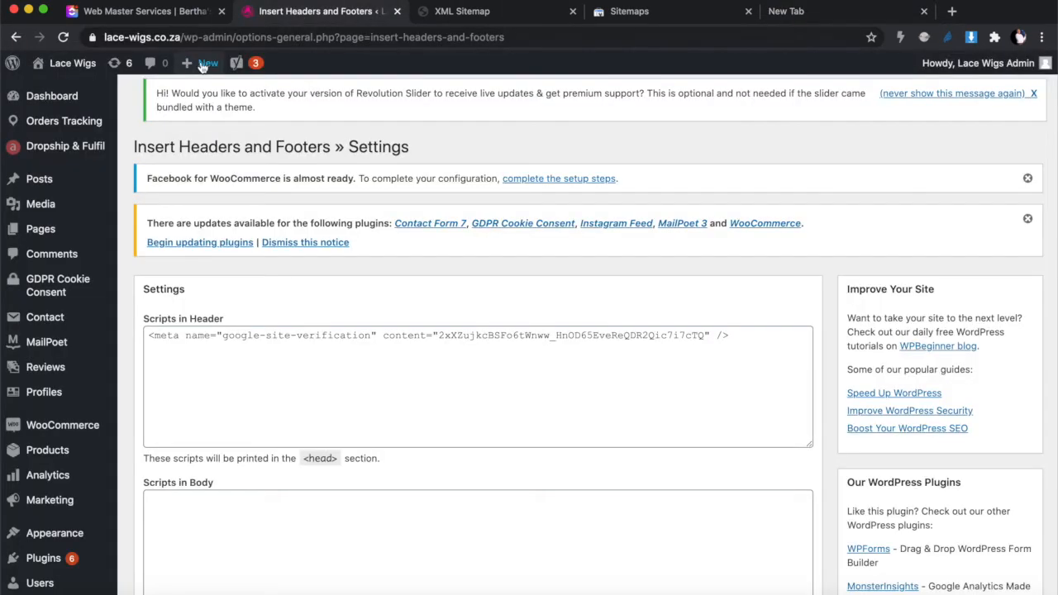
{"action": "mouse_move", "coordinate": [103, 37]}
{"action": "left_mouse_down"}
{"action": "mouse_move", "coordinate": [220, 37]}
{"action": "mouse_move", "coordinate": [86, 46]}
{"action": "left_mouse_up"}
{"action": "key", "text": "super+c"}
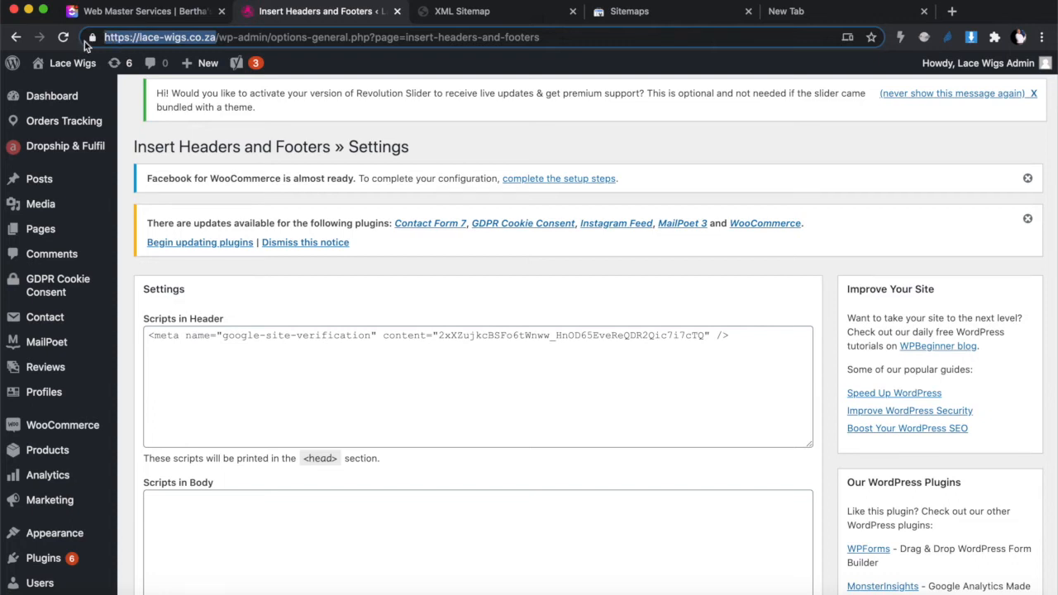
{"action": "left_click", "coordinate": [806, 12]}
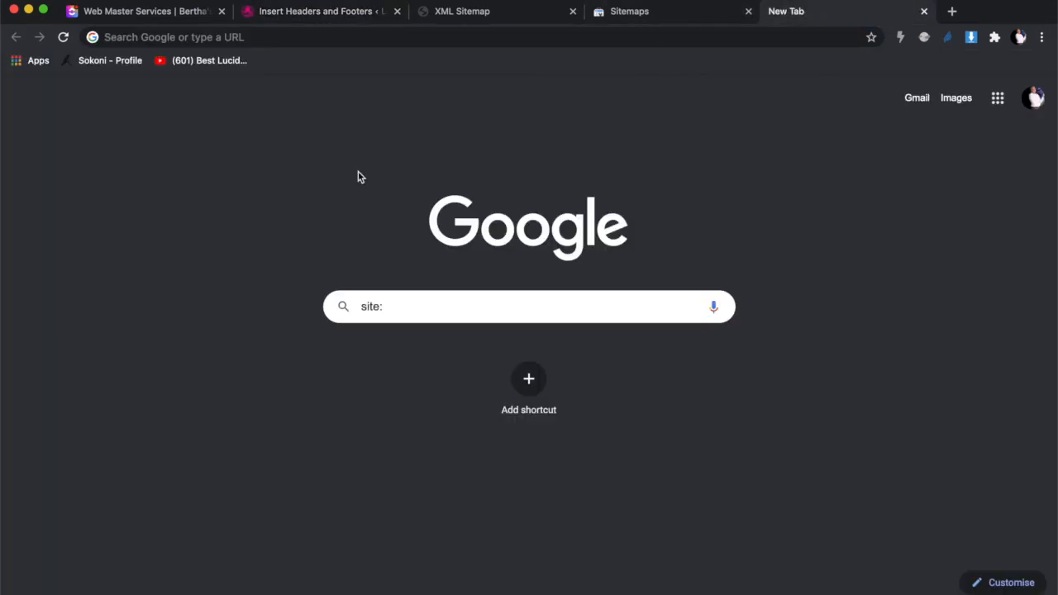
{"action": "left_click", "coordinate": [416, 306]}
{"action": "key", "text": "super+v"}
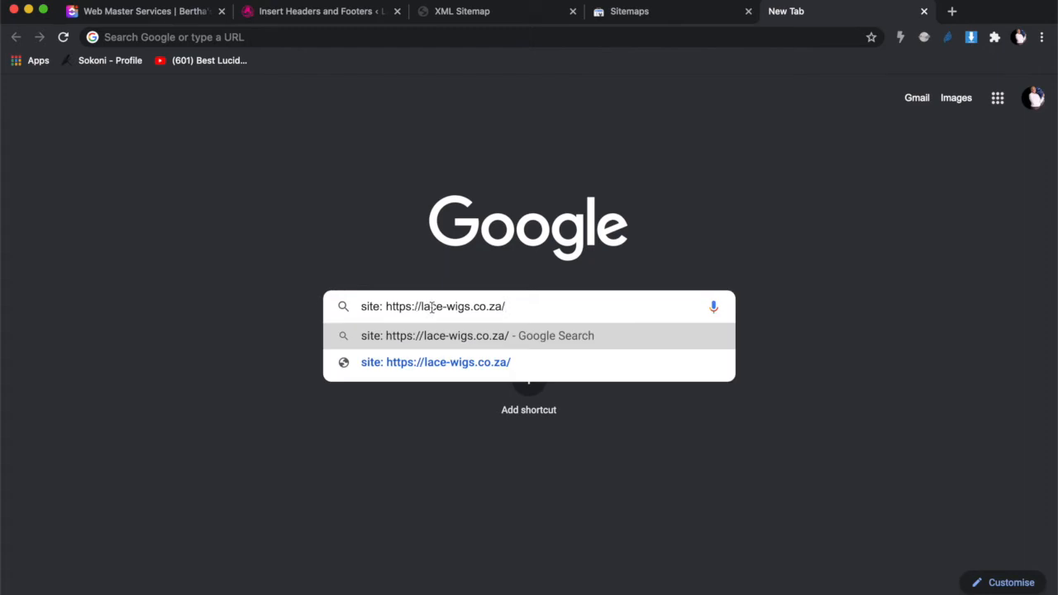
{"action": "key", "text": "Return"}
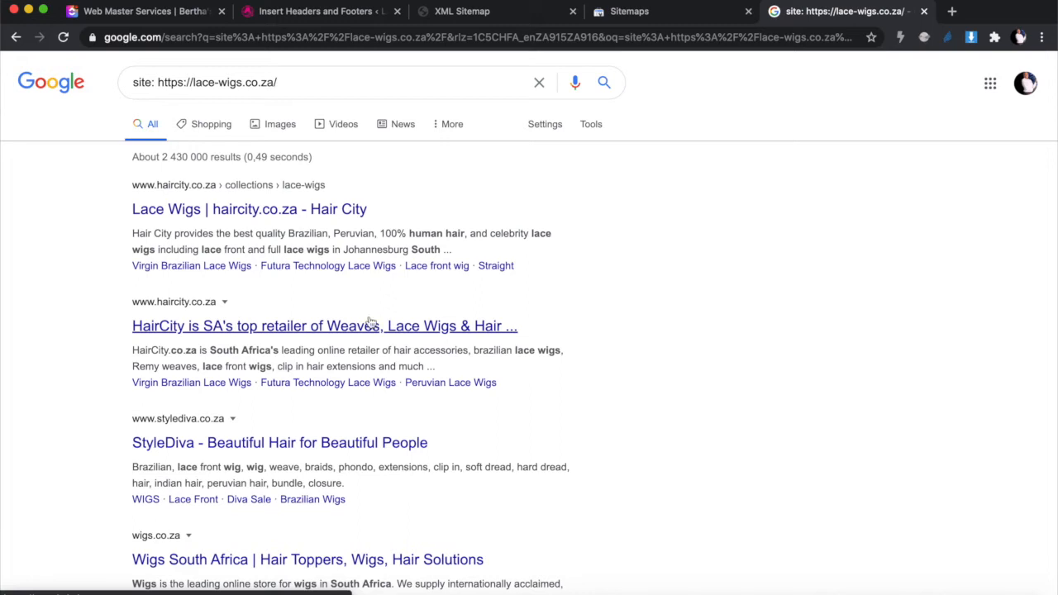
{"action": "left_click_drag", "start_coordinate": [193, 82], "coordinate": [158, 79]}
{"action": "key", "text": "BackSpace"}
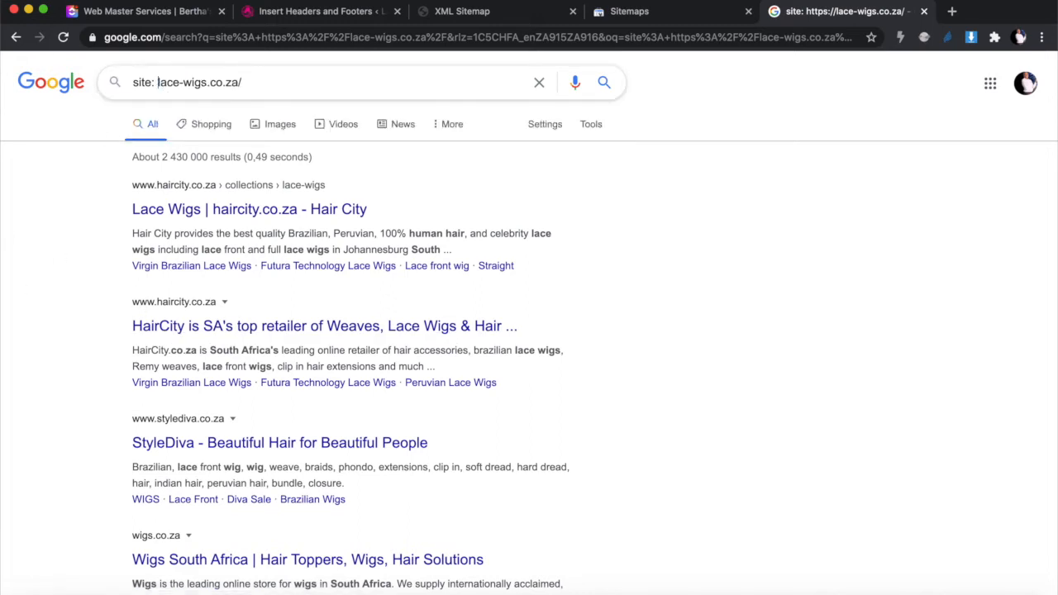
{"action": "key", "text": "Return"}
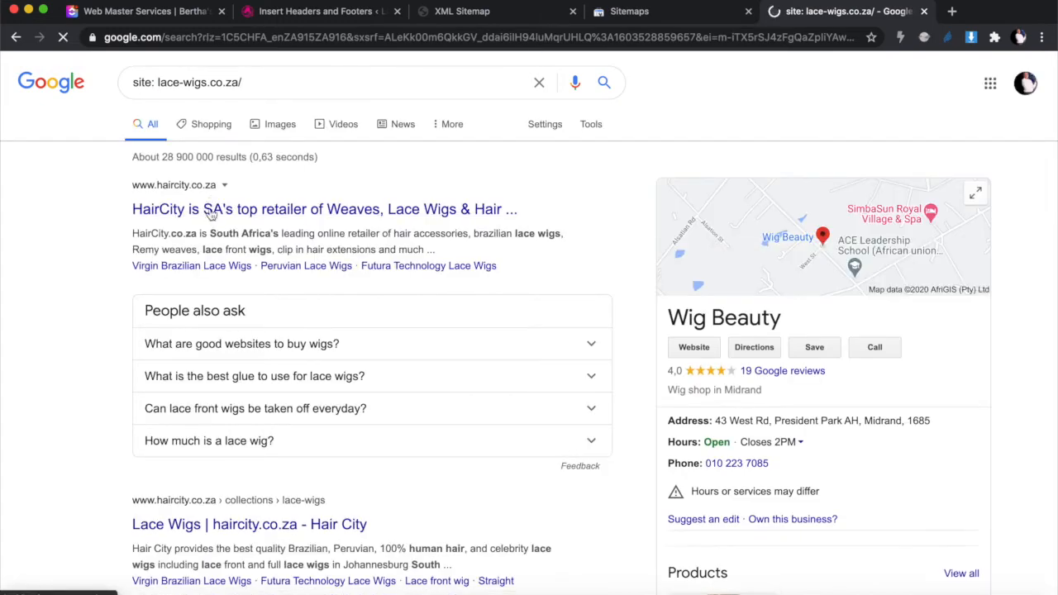
{"action": "scroll", "coordinate": [267, 455], "scroll_direction": "down", "scroll_amount": 3}
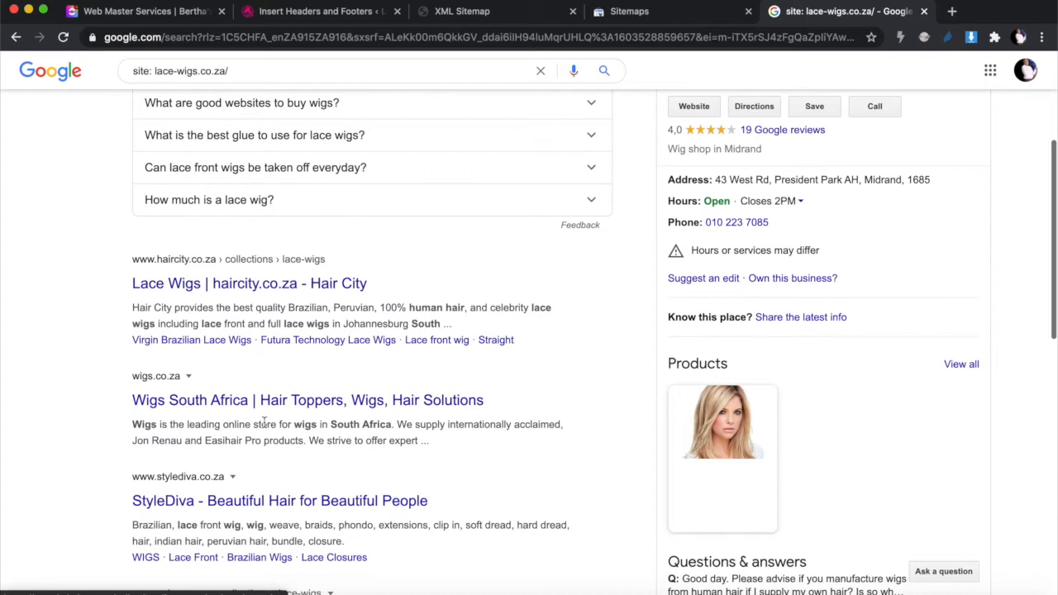
{"action": "scroll", "coordinate": [259, 403], "scroll_direction": "down", "scroll_amount": 1}
{"action": "scroll", "coordinate": [258, 402], "scroll_direction": "down", "scroll_amount": 3}
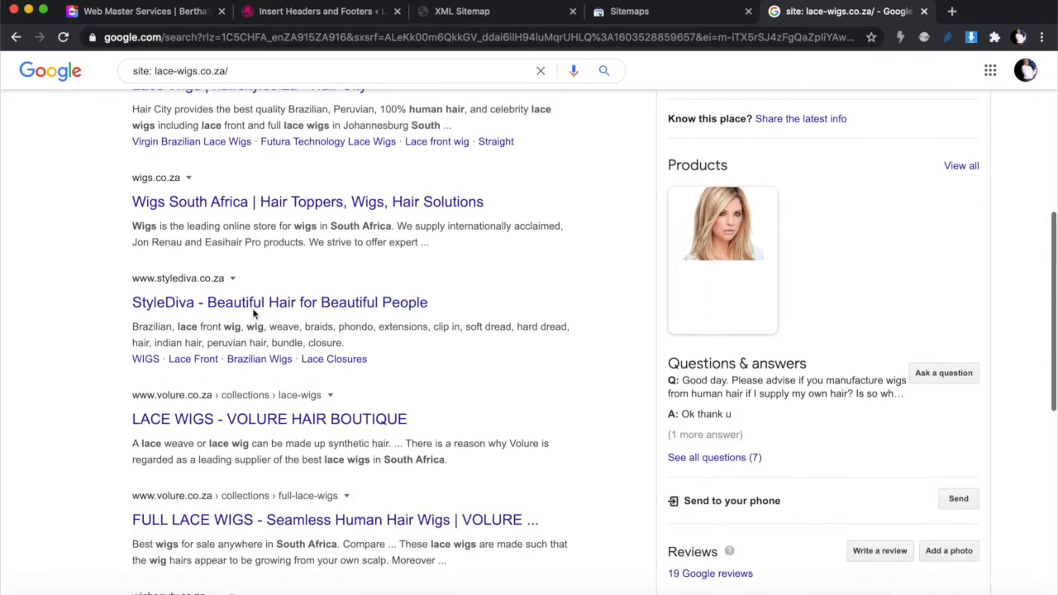
{"action": "scroll", "coordinate": [255, 309], "scroll_direction": "down", "scroll_amount": 1}
{"action": "scroll", "coordinate": [251, 304], "scroll_direction": "down", "scroll_amount": 3}
{"action": "scroll", "coordinate": [248, 285], "scroll_direction": "down", "scroll_amount": 3}
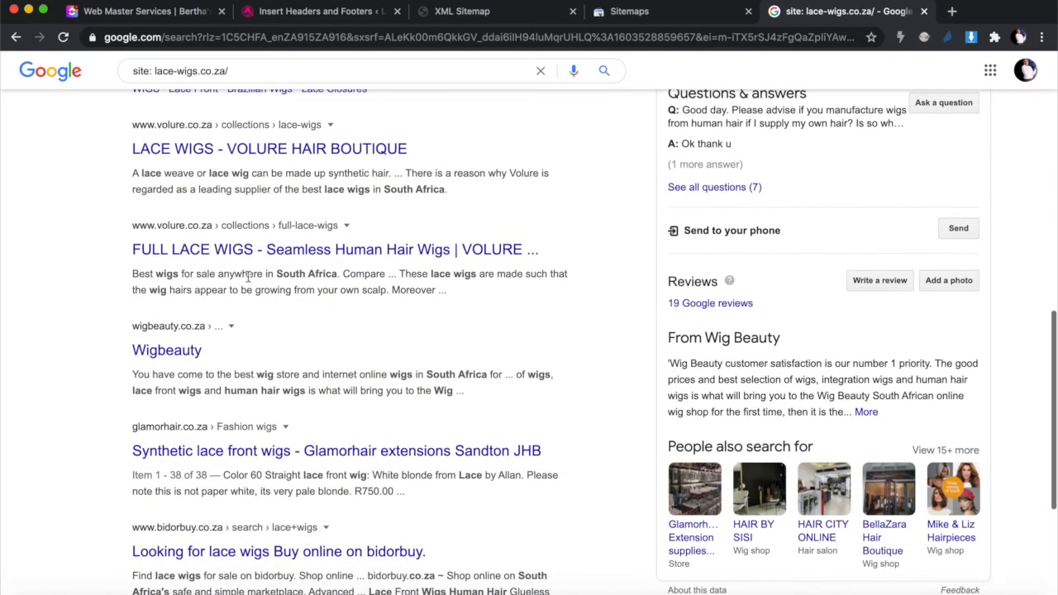
{"action": "scroll", "coordinate": [248, 281], "scroll_direction": "down", "scroll_amount": 3}
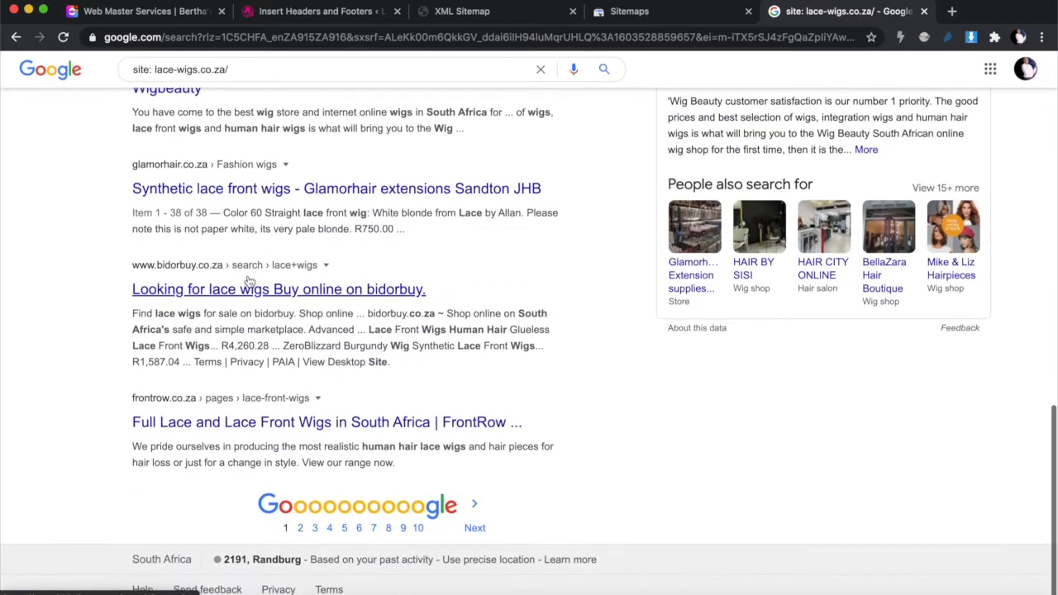
{"action": "scroll", "coordinate": [248, 284], "scroll_direction": "up", "scroll_amount": 10}
{"action": "scroll", "coordinate": [248, 280], "scroll_direction": "up", "scroll_amount": 3}
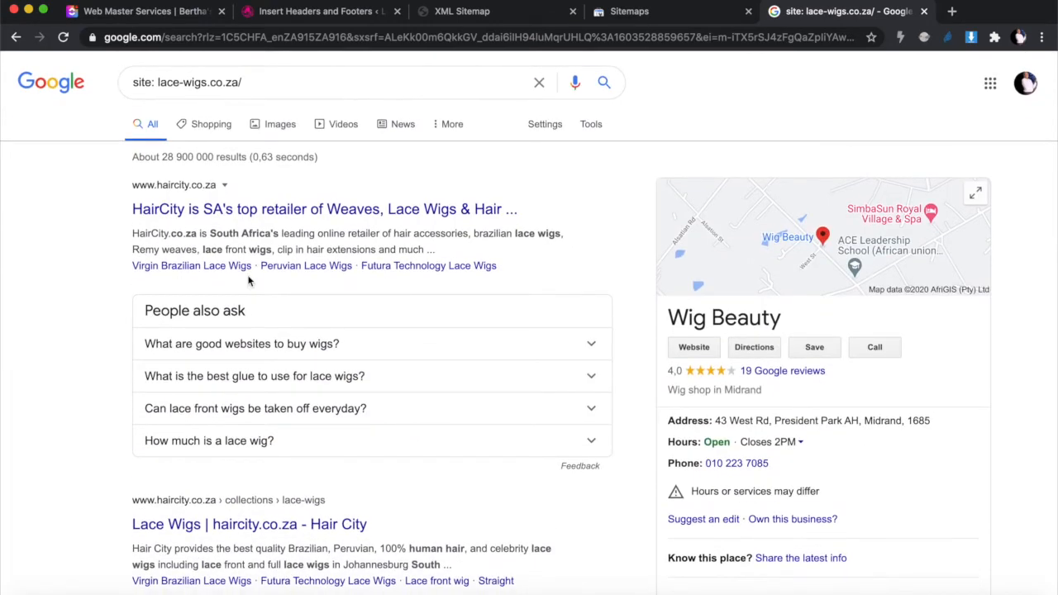
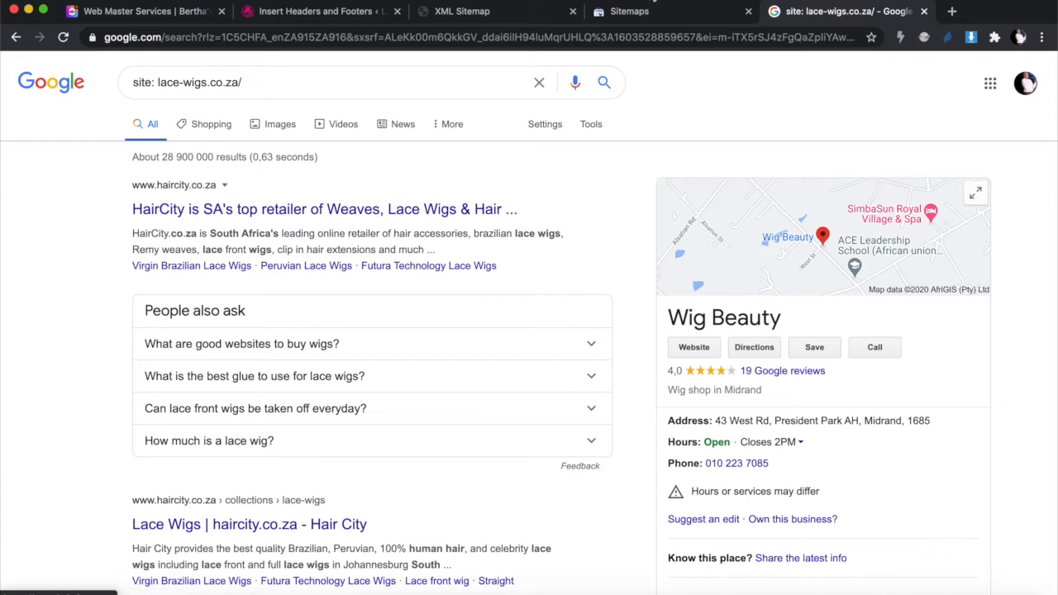
- Close the site search results and mark the Set up Google Search Console task as complete on the ClickUp board
{"action": "left_click", "coordinate": [637, 13]}
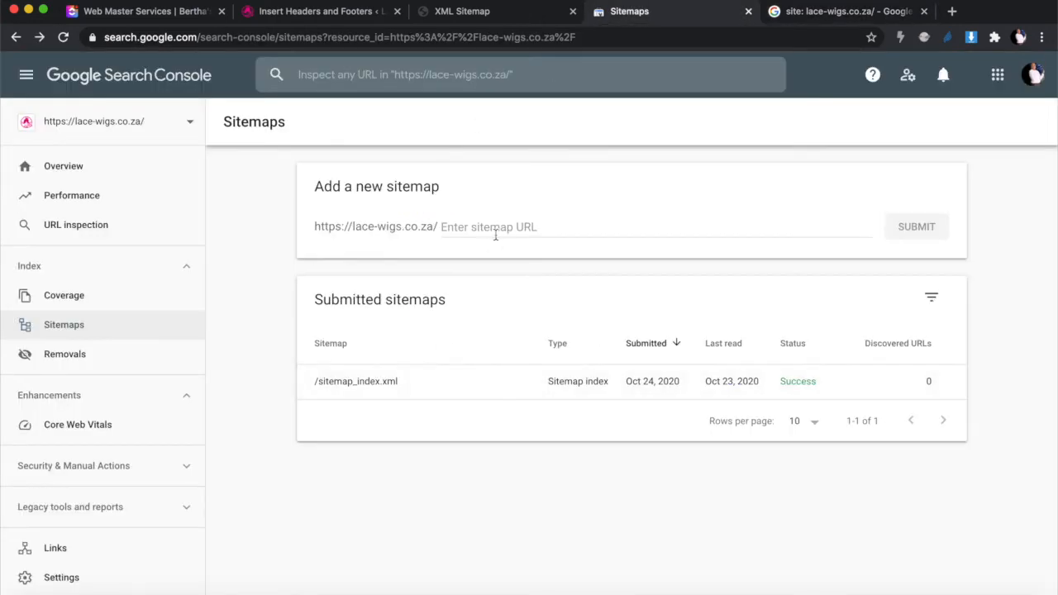
{"action": "left_click", "coordinate": [825, 12]}
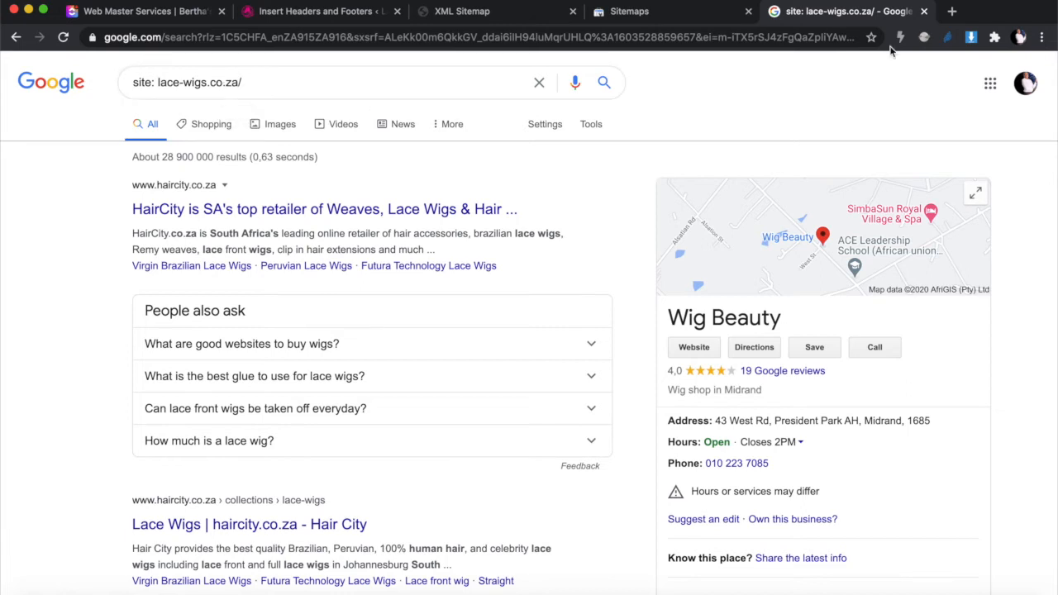
{"action": "left_click", "coordinate": [925, 12]}
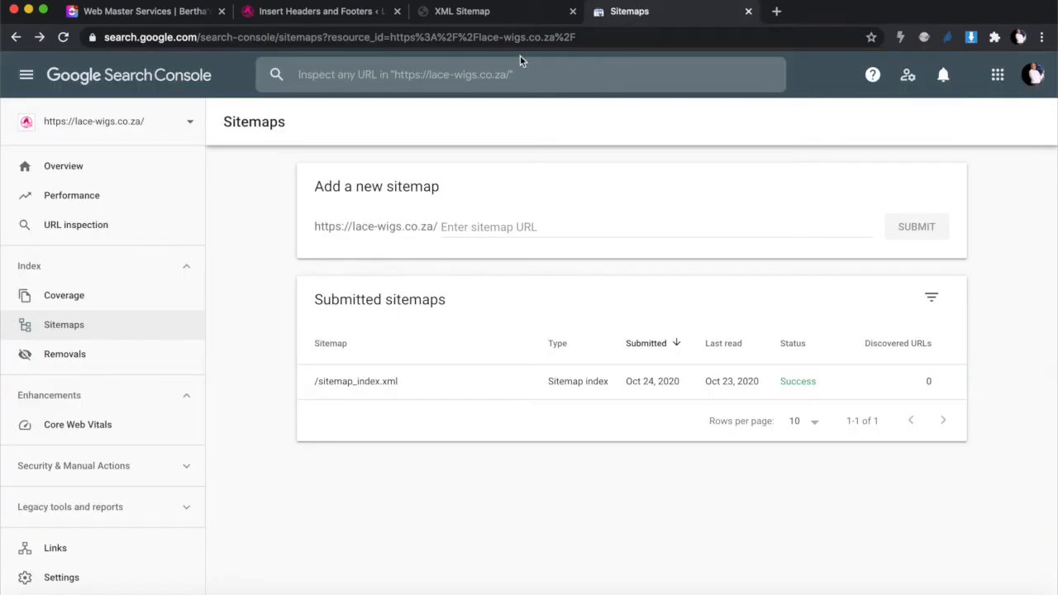
{"action": "left_click", "coordinate": [138, 17]}
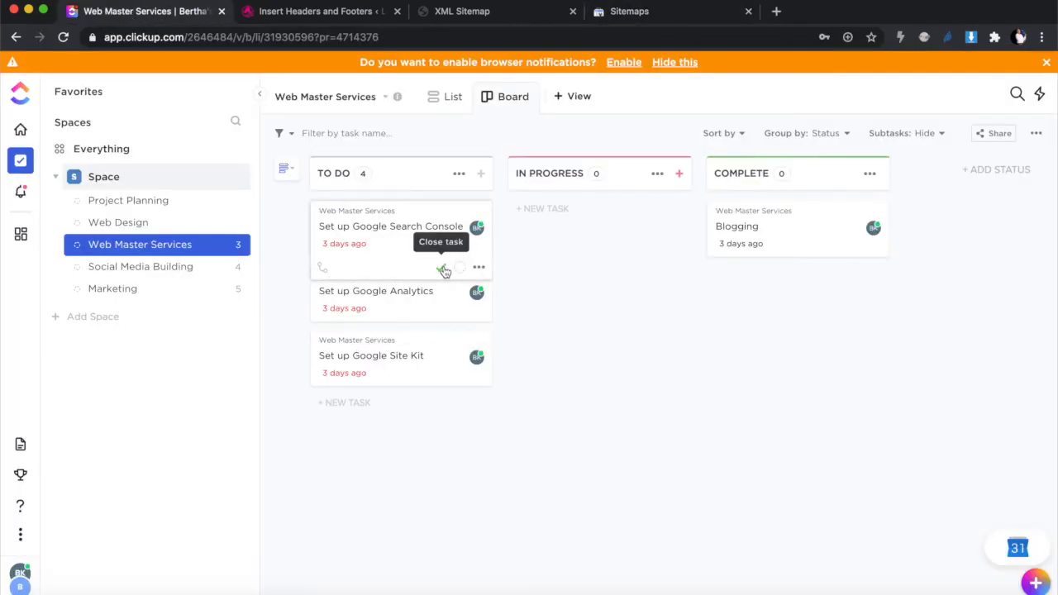
{"action": "left_click", "coordinate": [442, 269]}
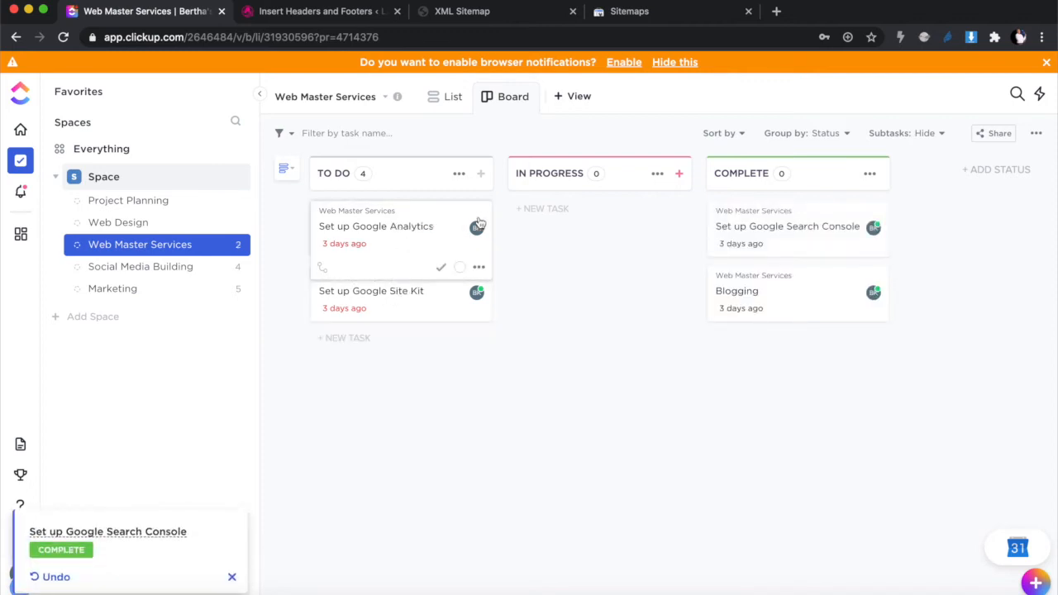
- Search for "google analytics" in a new tab and open the Google Analytics Admin page
{"action": "left_click", "coordinate": [776, 12]}
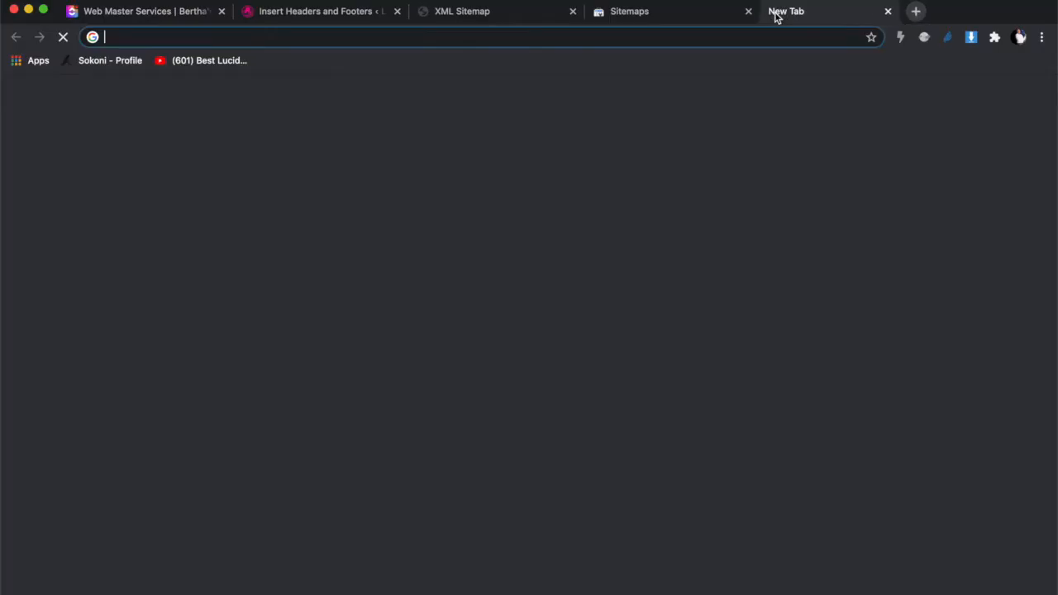
{"action": "type", "text": "google ans"}
{"action": "key", "text": "BackSpace"}
{"action": "key", "text": "BackSpace"}
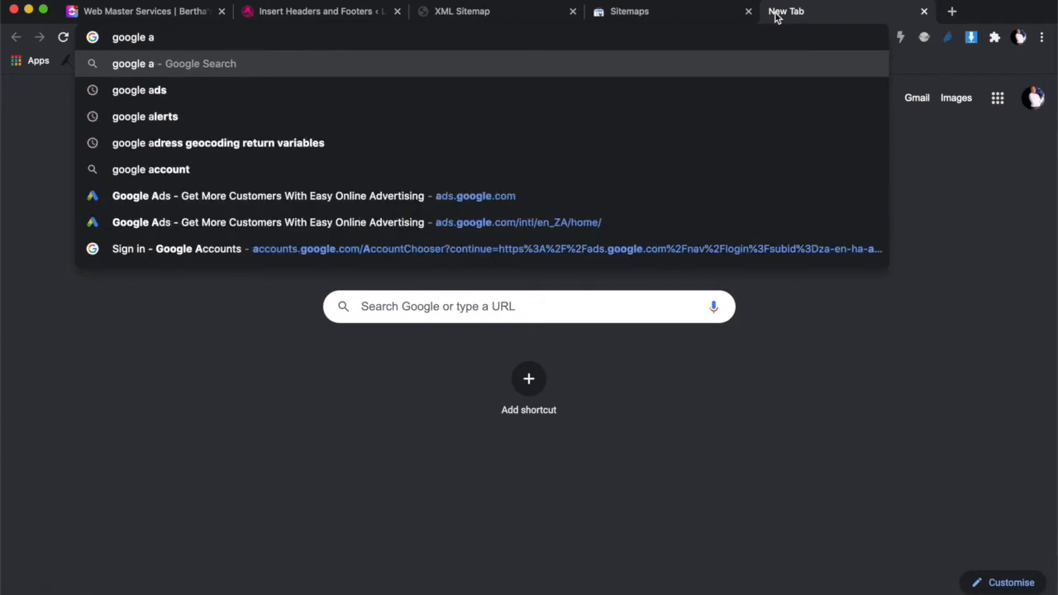
{"action": "type", "text": "nalytics"}
{"action": "key", "text": "Return"}
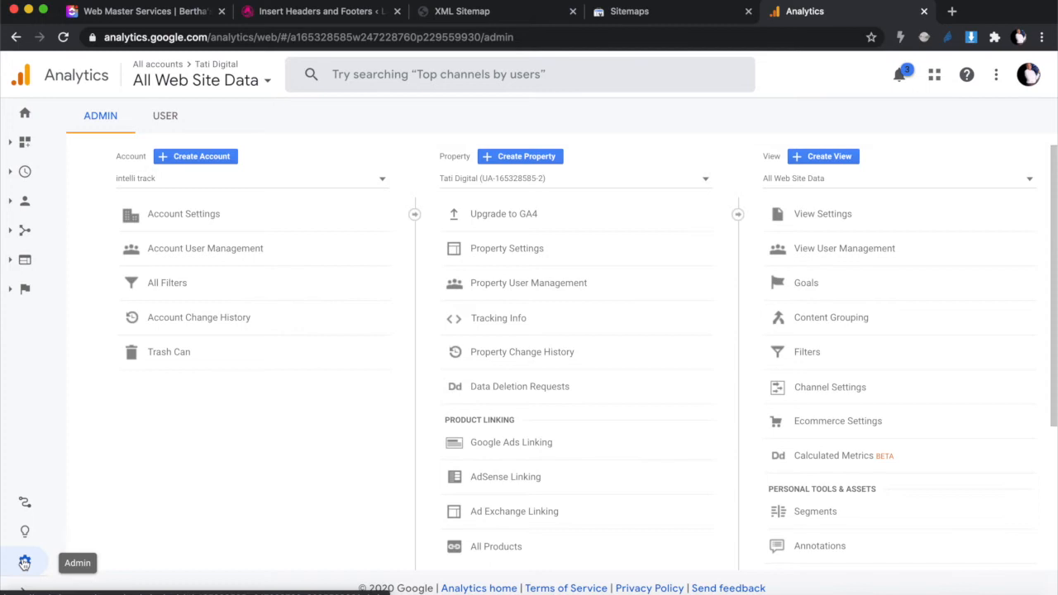
- Create a new Analytics account named Lace Wigs, keep all data sharing options enabled and continue to the property setup
{"action": "left_click", "coordinate": [202, 157]}
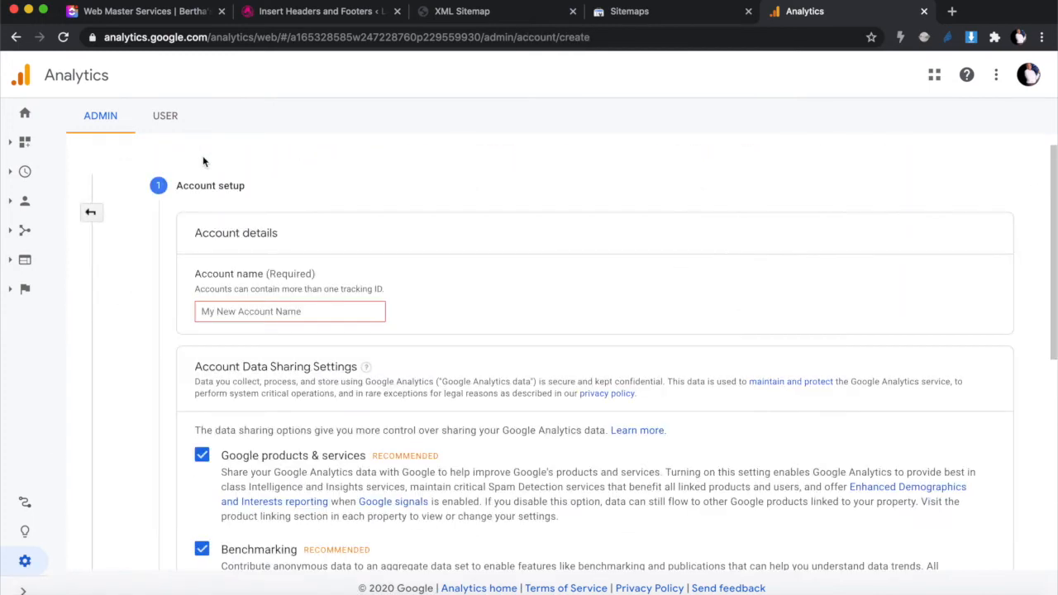
{"action": "left_click", "coordinate": [285, 311]}
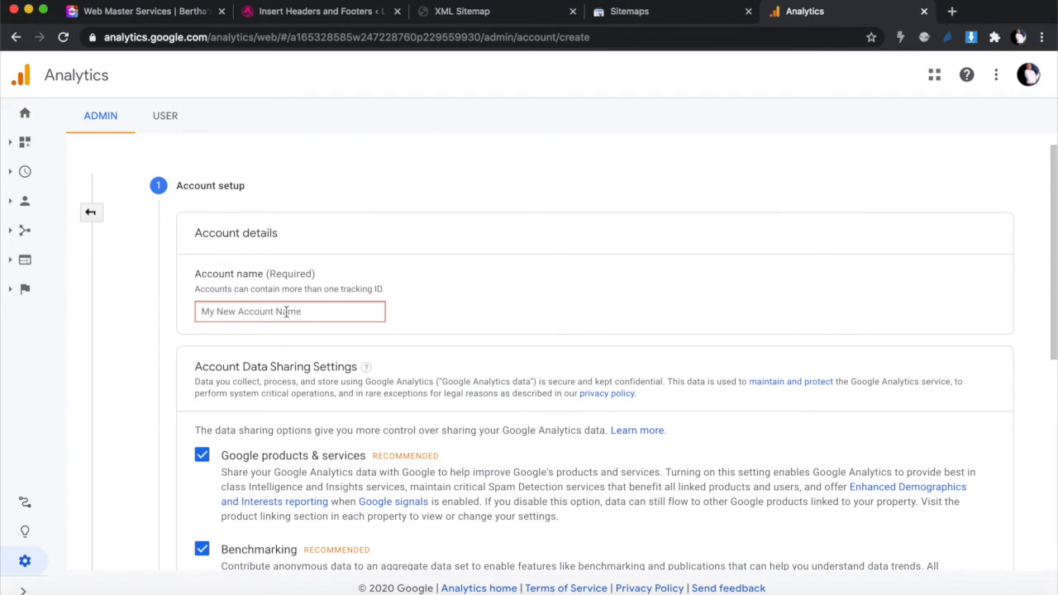
{"action": "type", "text": "Lace Wi"}
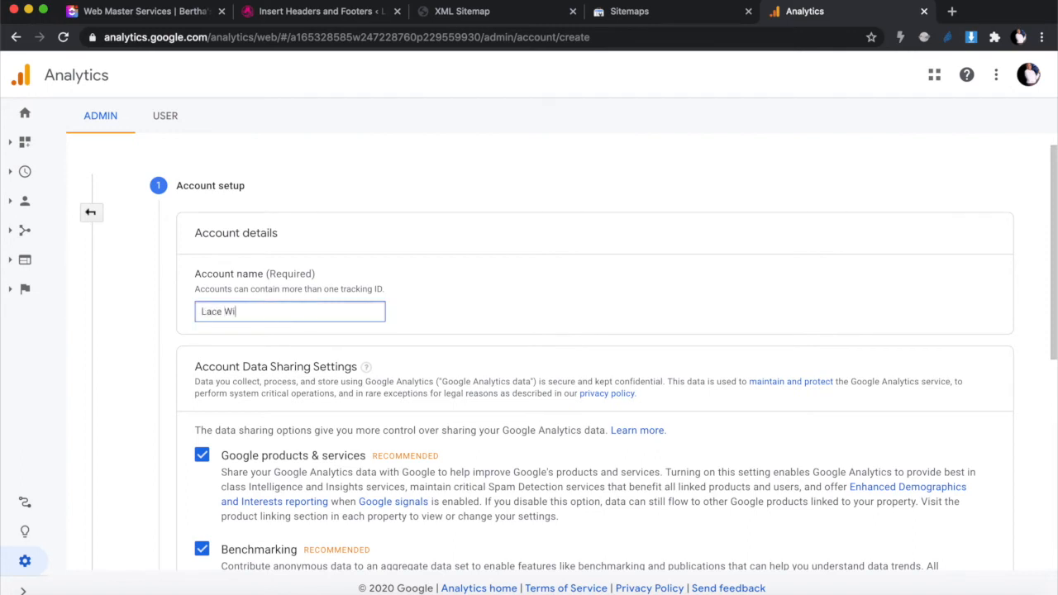
{"action": "scroll", "coordinate": [401, 347], "scroll_direction": "down", "scroll_amount": 5}
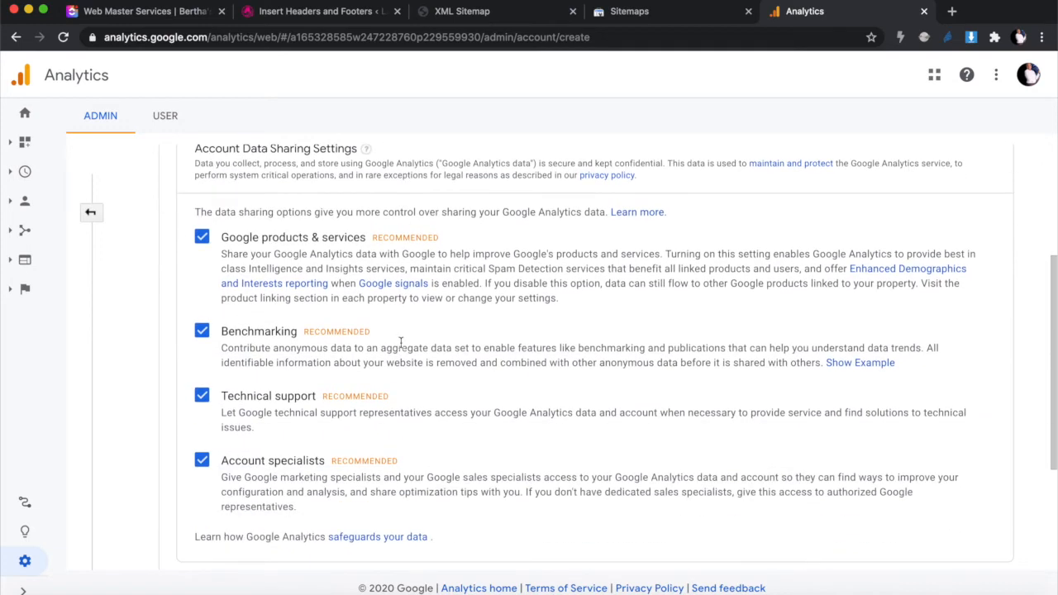
{"action": "scroll", "coordinate": [402, 342], "scroll_direction": "down", "scroll_amount": 5}
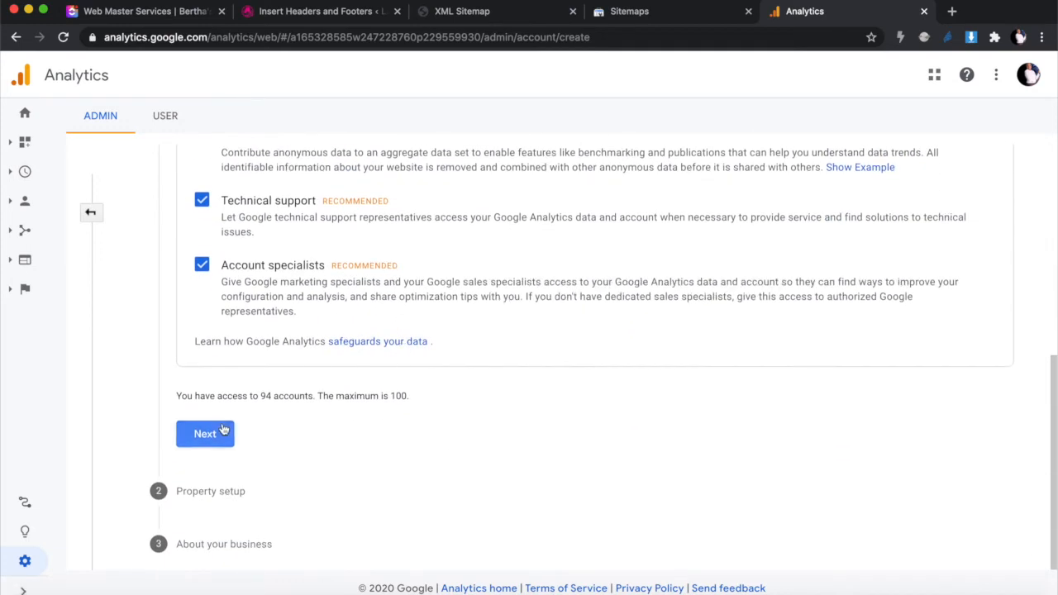
{"action": "scroll", "coordinate": [223, 429], "scroll_direction": "up", "scroll_amount": 5}
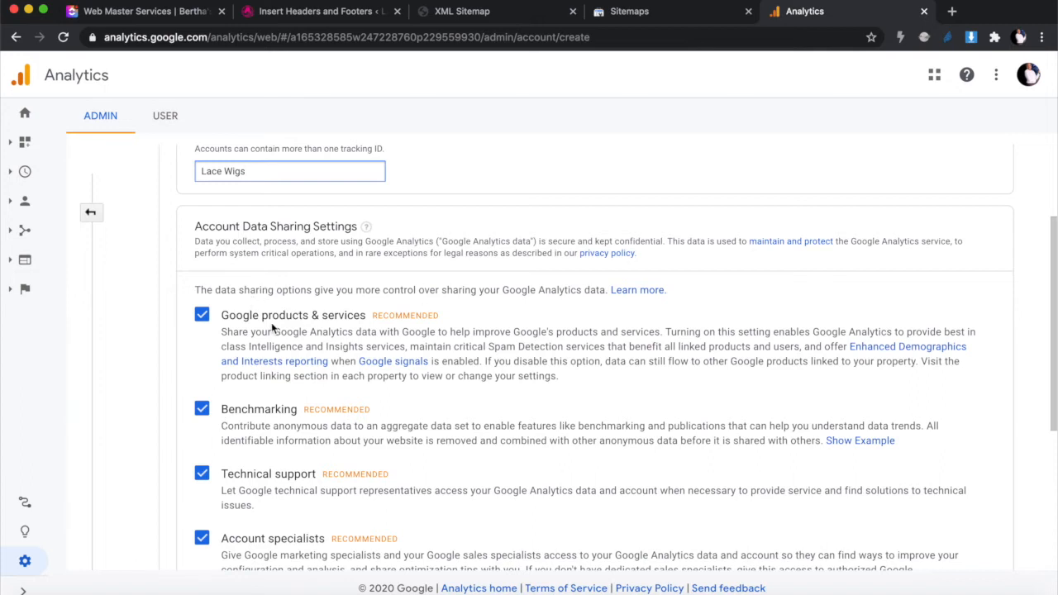
{"action": "scroll", "coordinate": [273, 324], "scroll_direction": "down", "scroll_amount": 3}
{"action": "scroll", "coordinate": [271, 322], "scroll_direction": "down", "scroll_amount": 2}
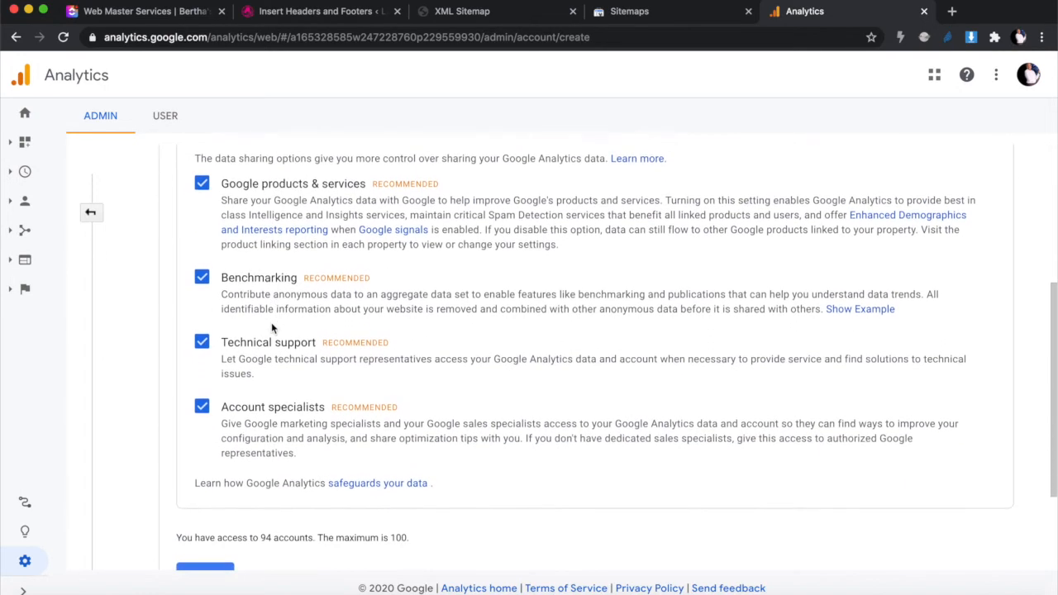
{"action": "scroll", "coordinate": [271, 322], "scroll_direction": "down", "scroll_amount": 1}
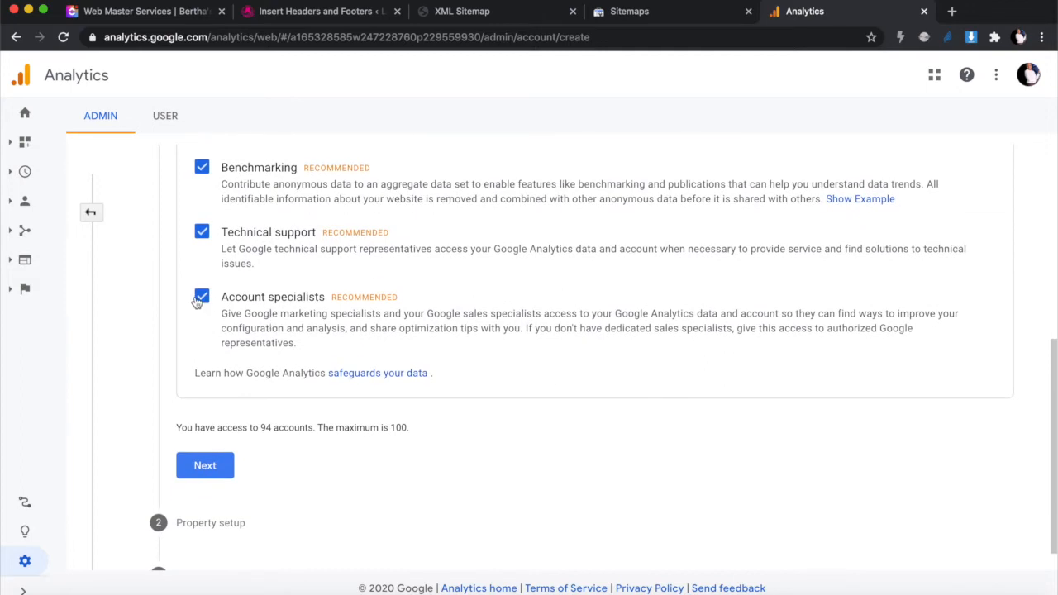
{"action": "left_click", "coordinate": [206, 465]}
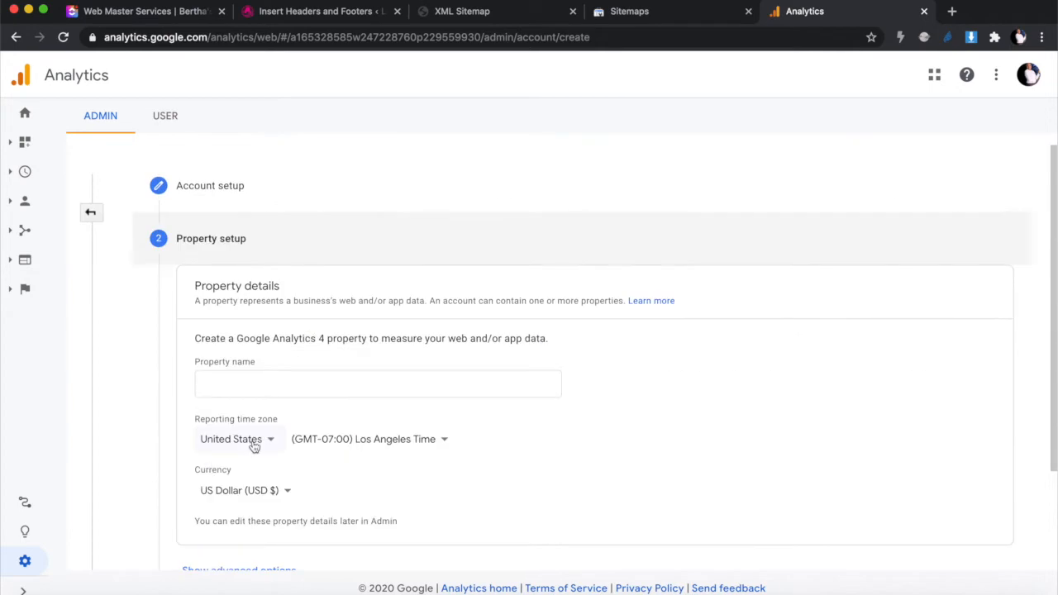
- Name the new Analytics property Lace Wigs and set its reporting time zone country to South Africa
{"action": "left_click", "coordinate": [244, 325]}
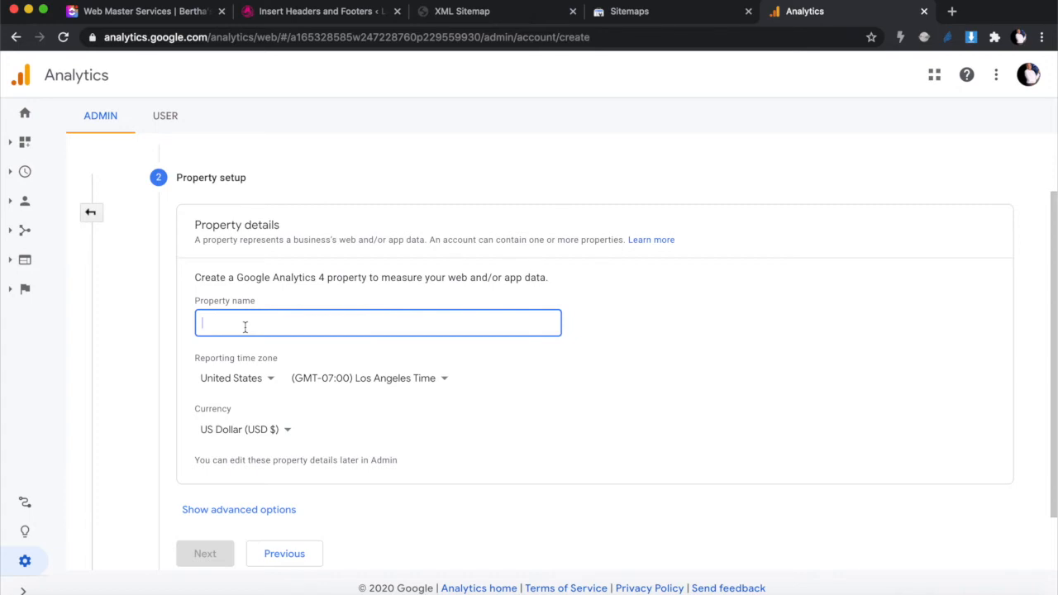
{"action": "type", "text": "Lace Wigs"}
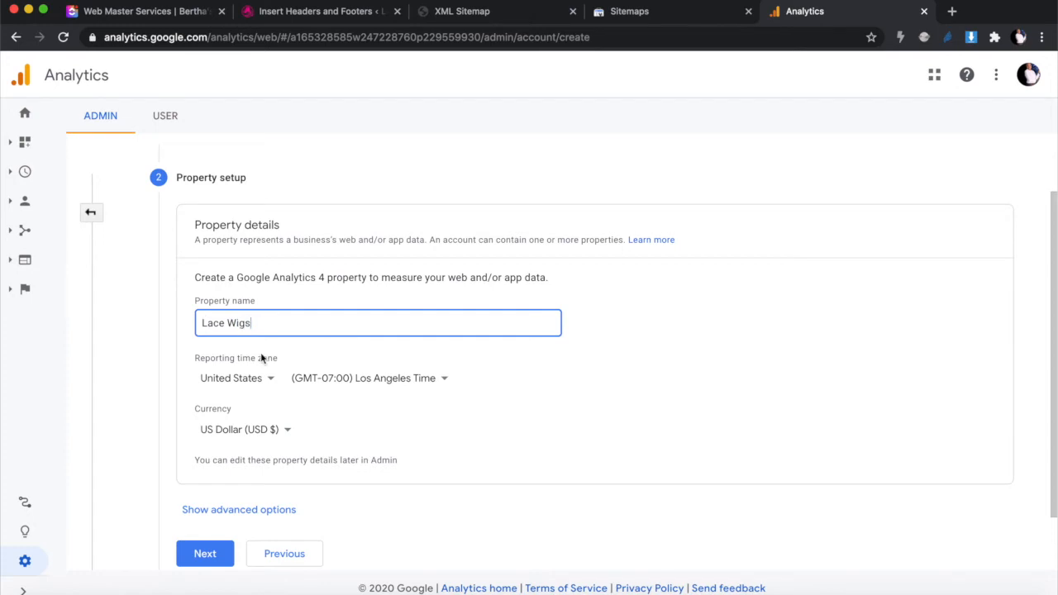
{"action": "scroll", "coordinate": [276, 389], "scroll_direction": "down", "scroll_amount": 2}
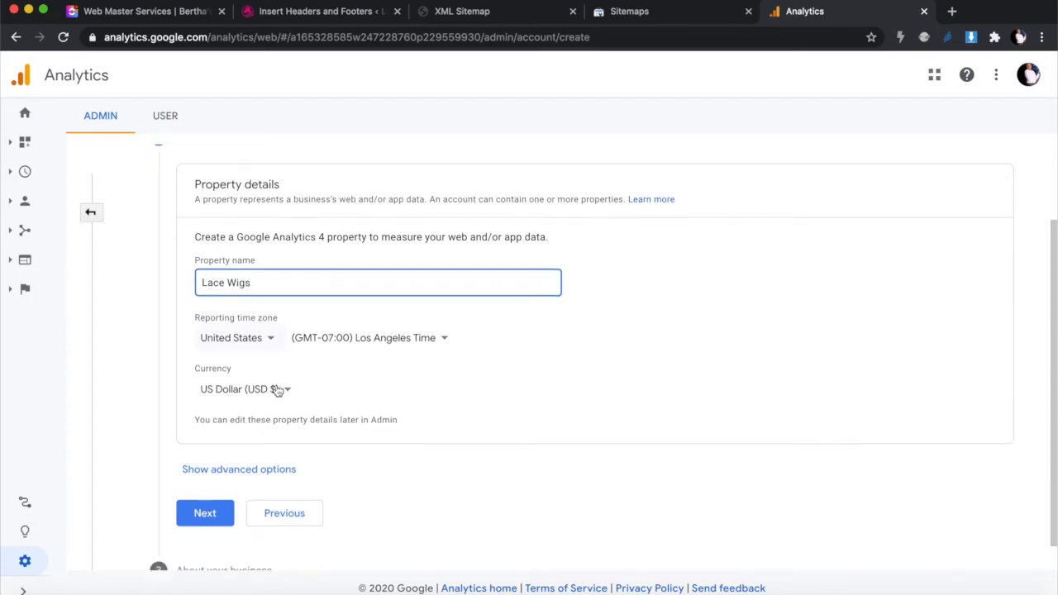
{"action": "left_click", "coordinate": [249, 314]}
{"action": "type", "text": "s"}
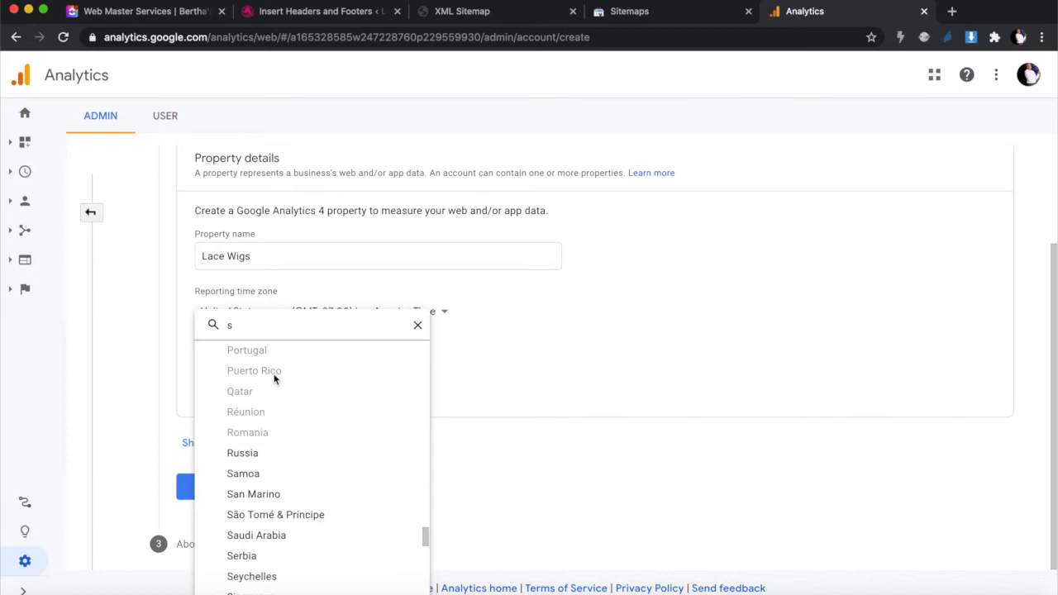
{"action": "scroll", "coordinate": [262, 548], "scroll_direction": "down", "scroll_amount": 3}
{"action": "scroll", "coordinate": [262, 548], "scroll_direction": "down", "scroll_amount": 1}
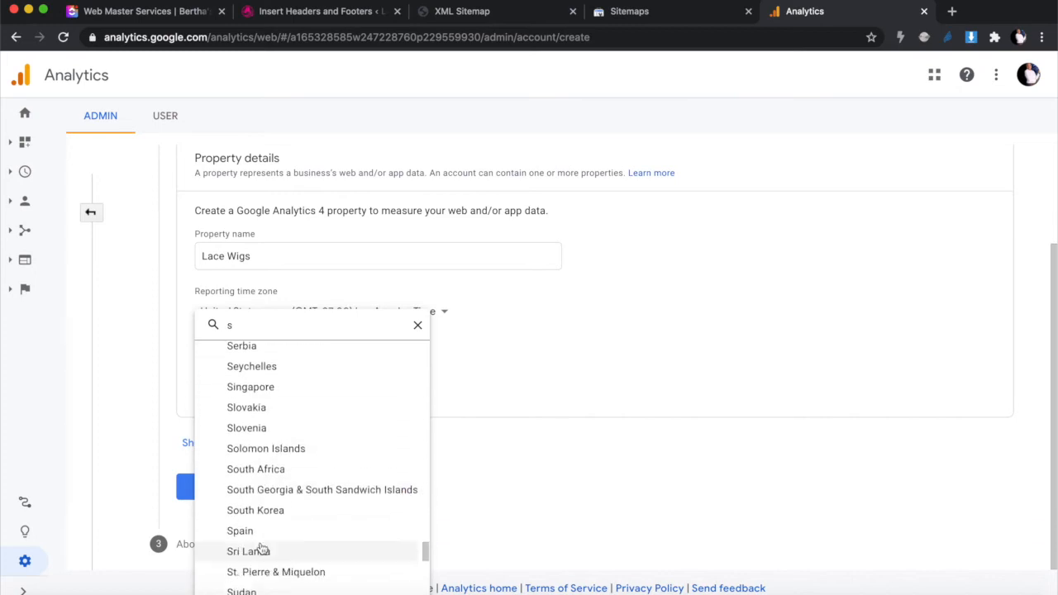
{"action": "left_click", "coordinate": [270, 469]}
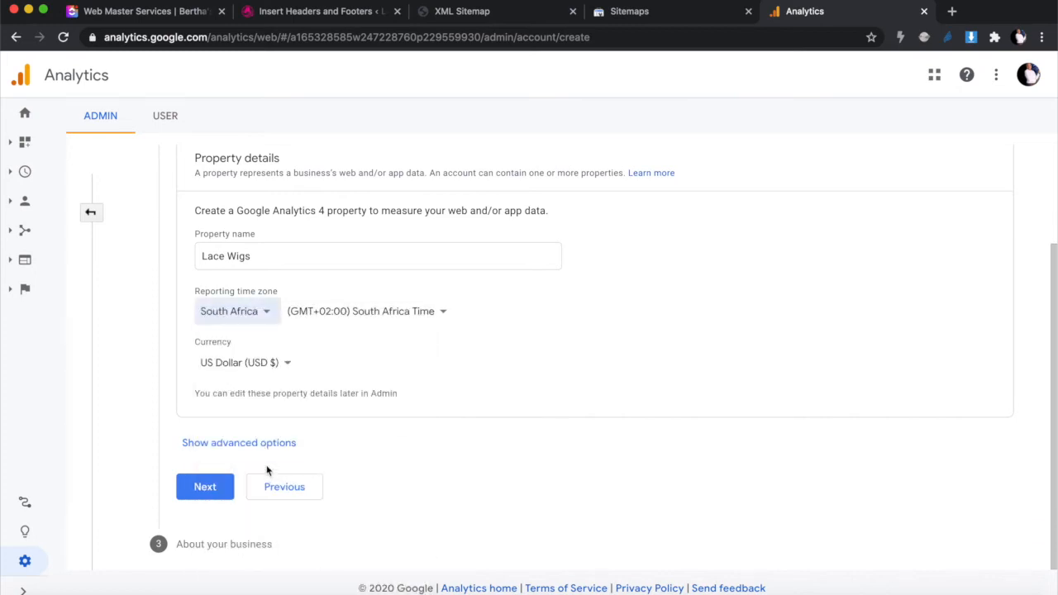
- Set the property's currency to South African Rand (ZAR) and continue to the business information
{"action": "left_click", "coordinate": [253, 364]}
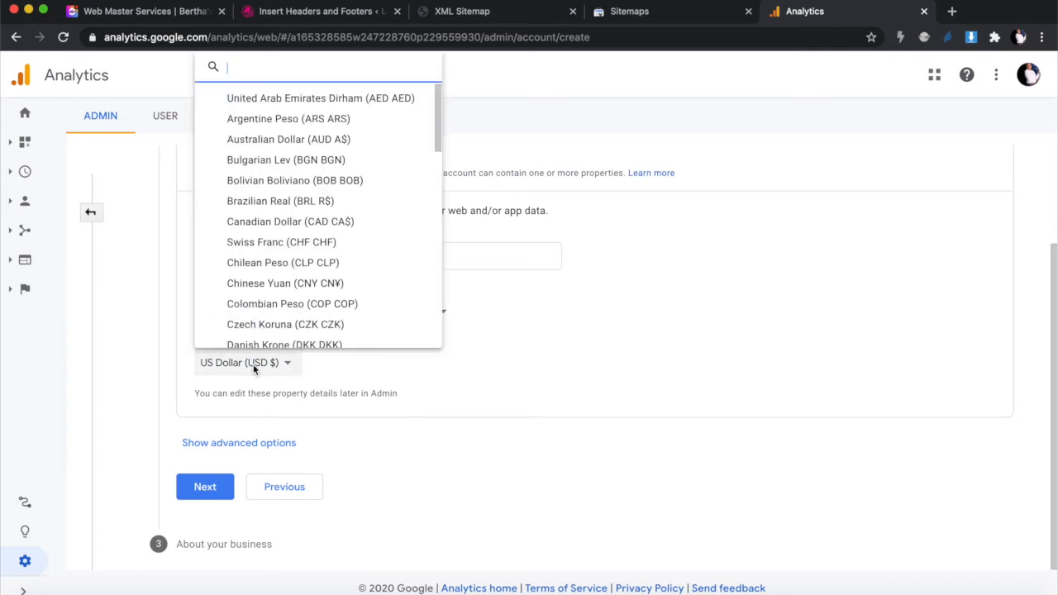
{"action": "type", "text": "za"}
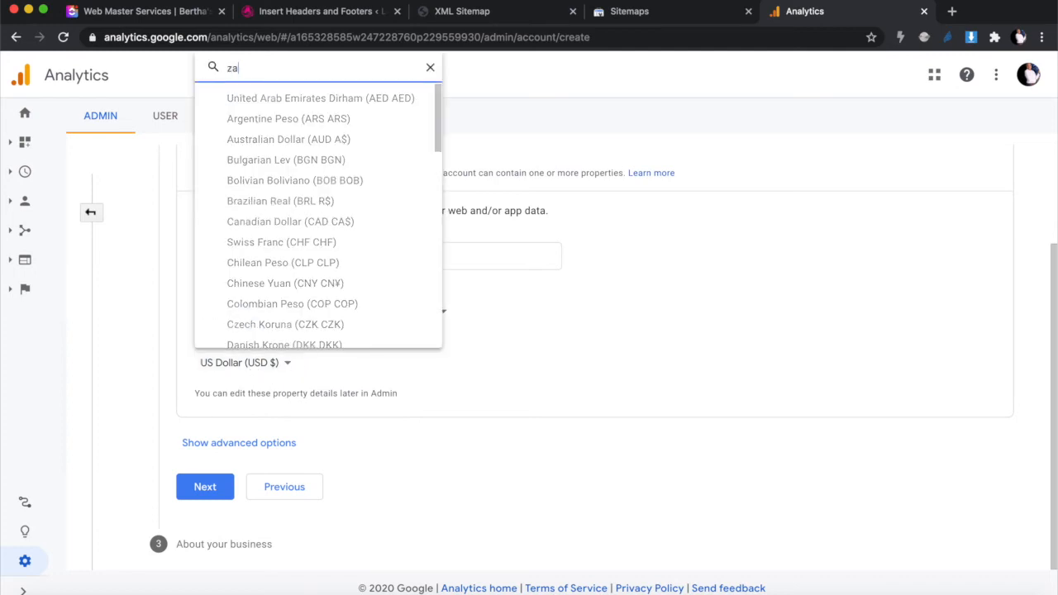
{"action": "key", "text": "BackSpace"}
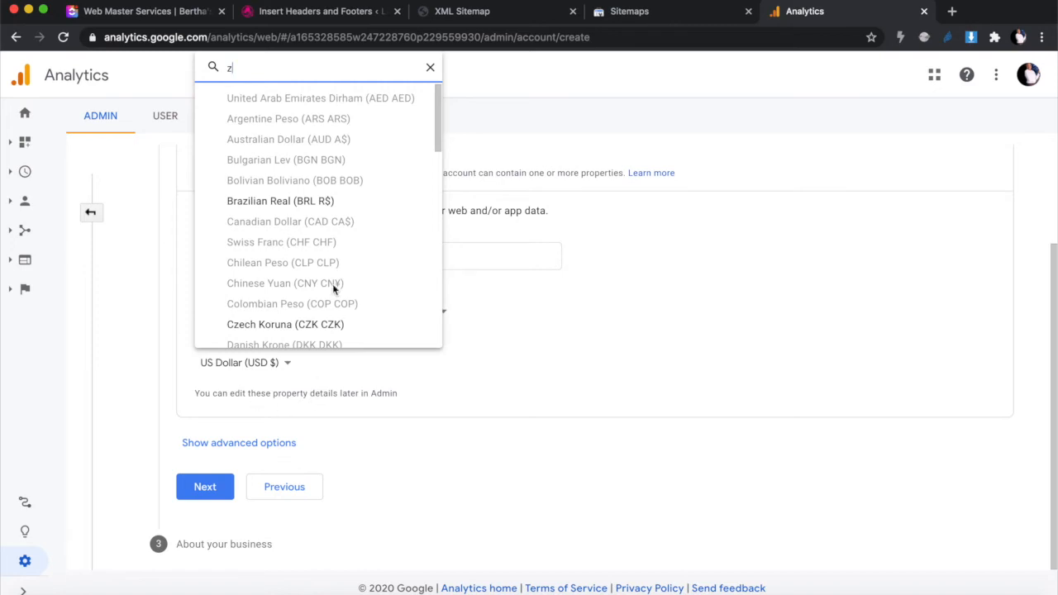
{"action": "scroll", "coordinate": [332, 284], "scroll_direction": "down", "scroll_amount": 15}
{"action": "scroll", "coordinate": [332, 284], "scroll_direction": "up", "scroll_amount": 15}
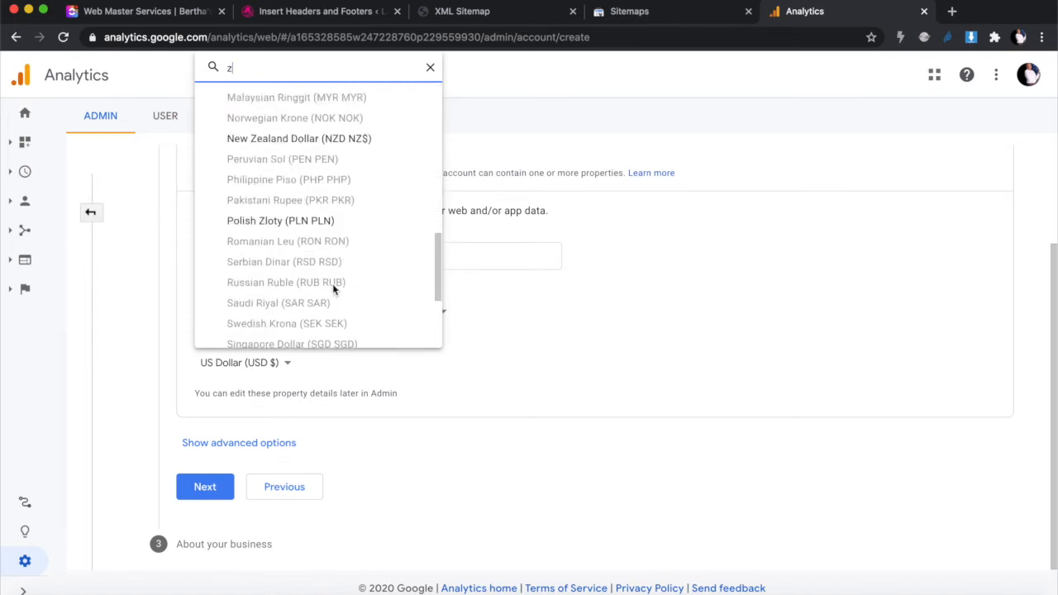
{"action": "key", "text": "BackSpace"}
{"action": "type", "text": "s"}
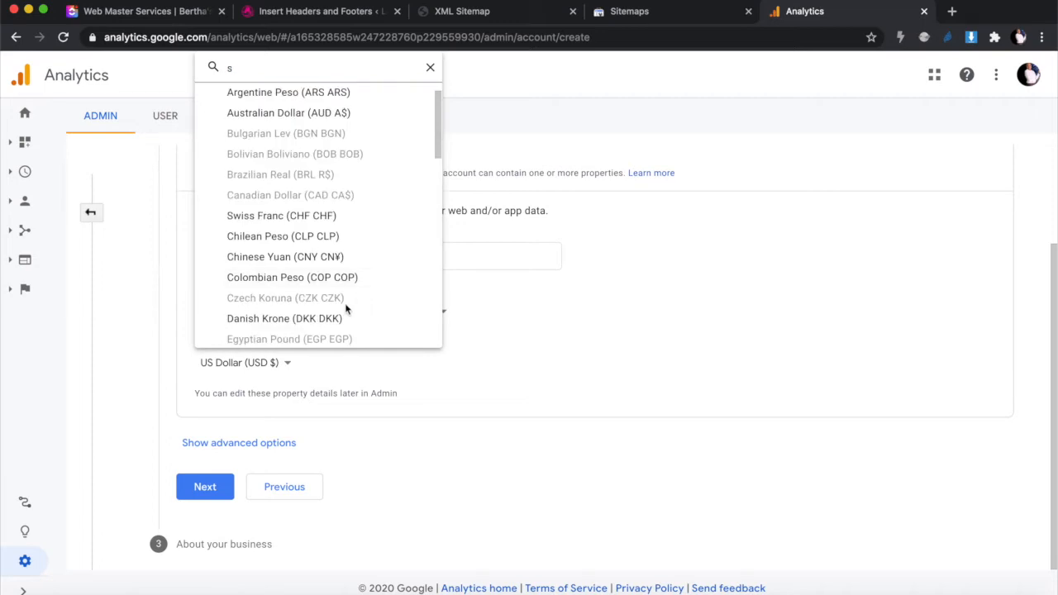
{"action": "scroll", "coordinate": [345, 307], "scroll_direction": "down", "scroll_amount": 5}
{"action": "scroll", "coordinate": [346, 309], "scroll_direction": "down", "scroll_amount": 5}
{"action": "scroll", "coordinate": [346, 308], "scroll_direction": "down", "scroll_amount": 1}
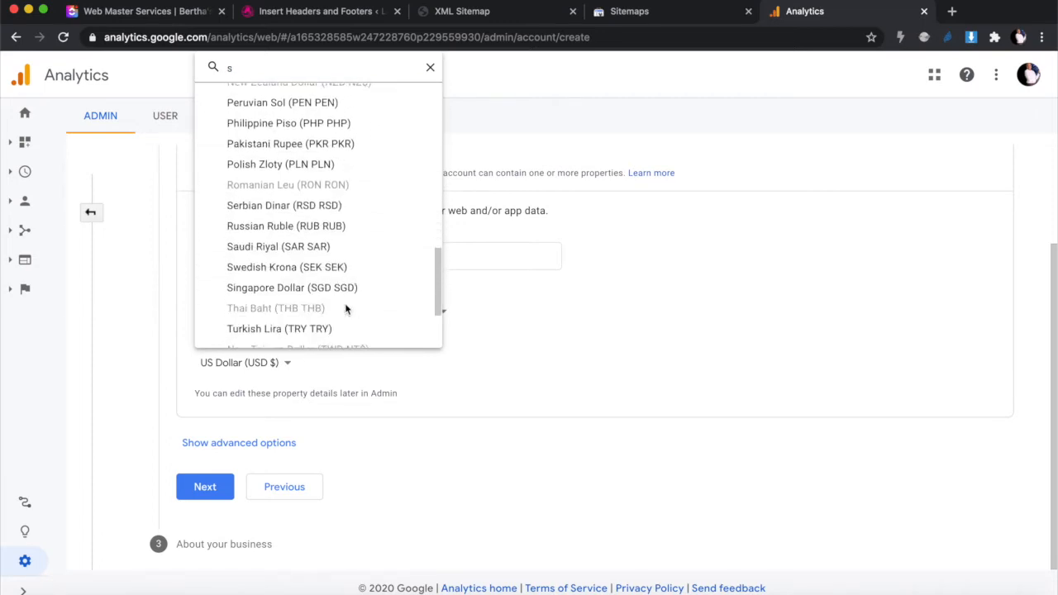
{"action": "scroll", "coordinate": [345, 308], "scroll_direction": "down", "scroll_amount": 3}
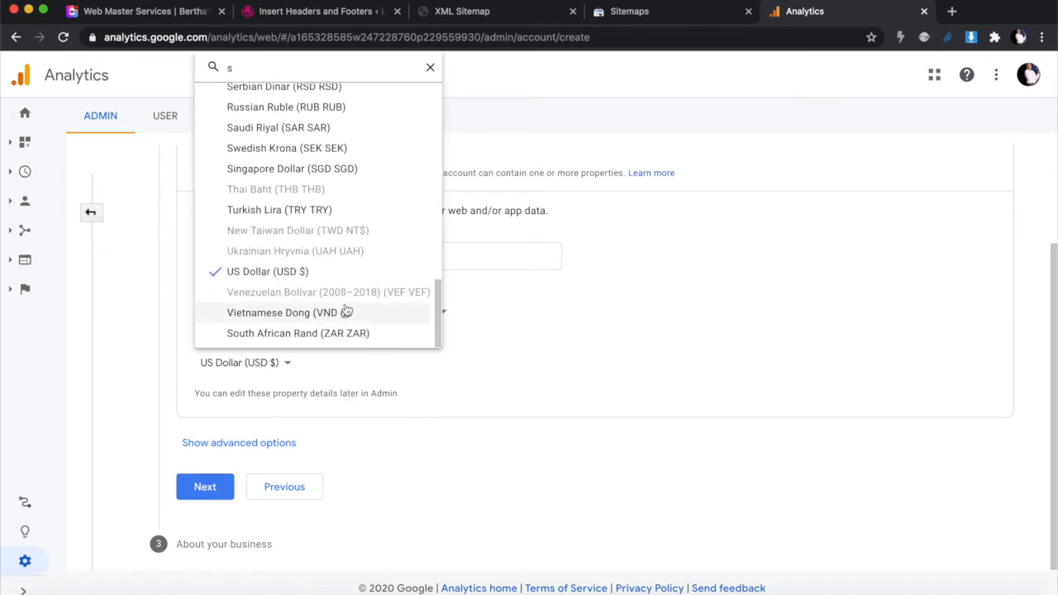
{"action": "left_click", "coordinate": [325, 338]}
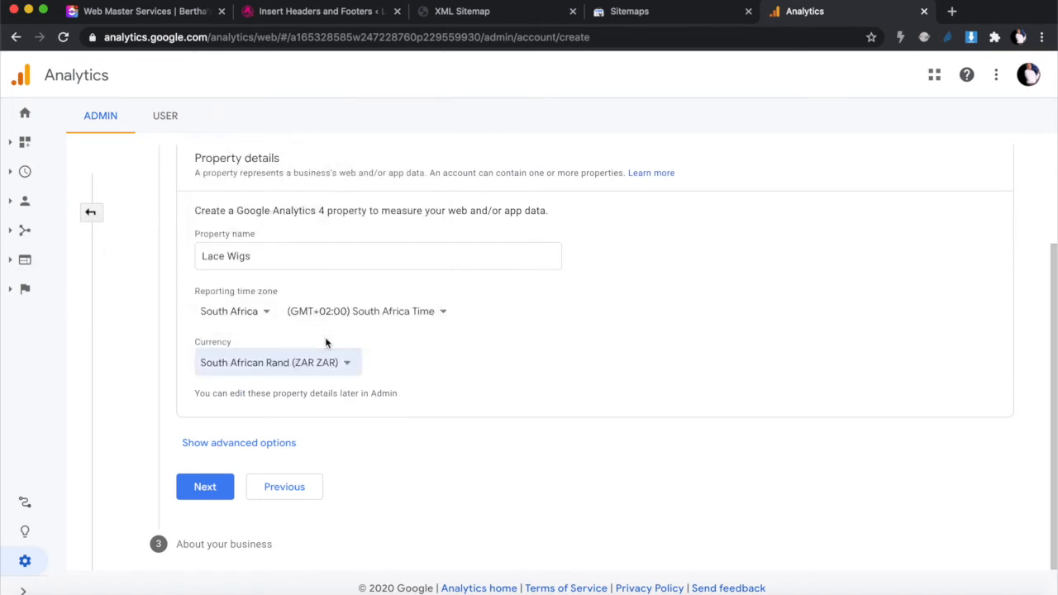
{"action": "left_click", "coordinate": [205, 486]}
- Choose Small business size, select customer engagement, site experience, conversions and online sales analysis as intended uses, and create the property
{"action": "scroll", "coordinate": [383, 466], "scroll_direction": "down", "scroll_amount": 2}
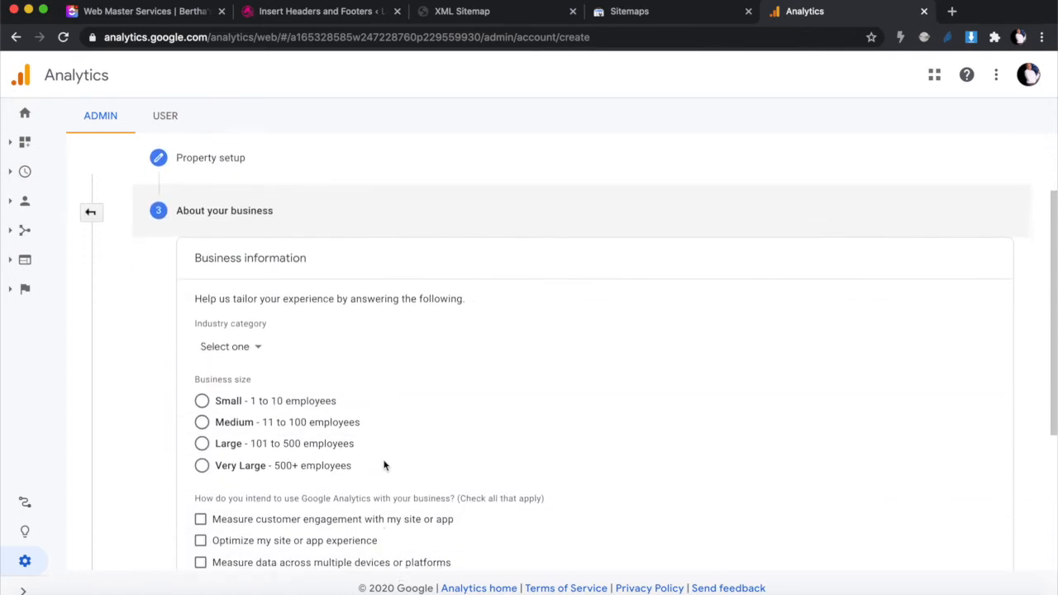
{"action": "scroll", "coordinate": [384, 465], "scroll_direction": "down", "scroll_amount": 5}
{"action": "scroll", "coordinate": [284, 252], "scroll_direction": "up", "scroll_amount": 2}
{"action": "left_click", "coordinate": [235, 246]}
{"action": "scroll", "coordinate": [410, 278], "scroll_direction": "down", "scroll_amount": 2}
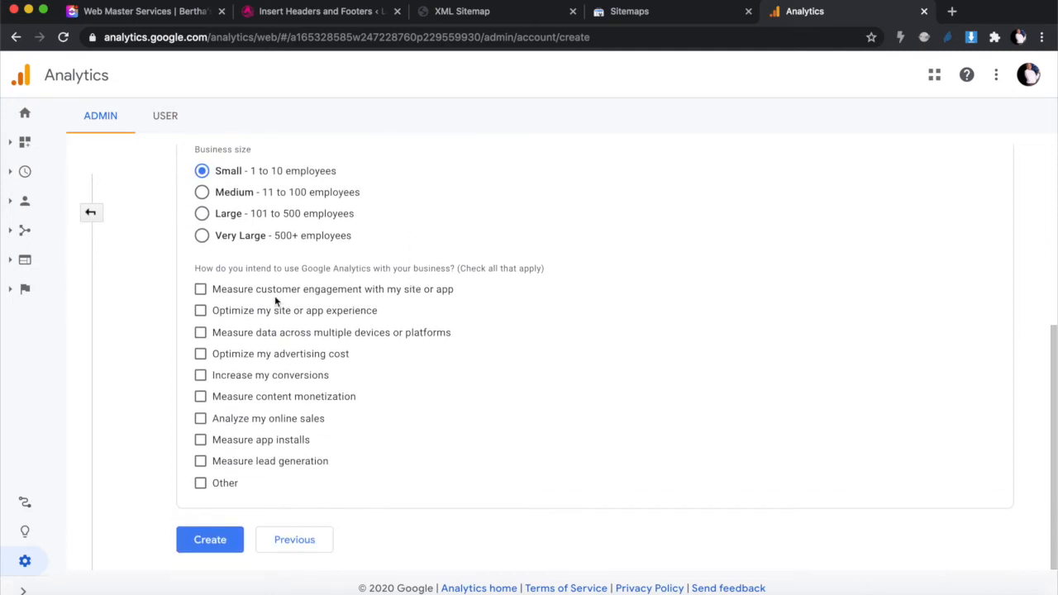
{"action": "left_click", "coordinate": [200, 292]}
{"action": "left_click", "coordinate": [201, 313]}
{"action": "left_click", "coordinate": [201, 376]}
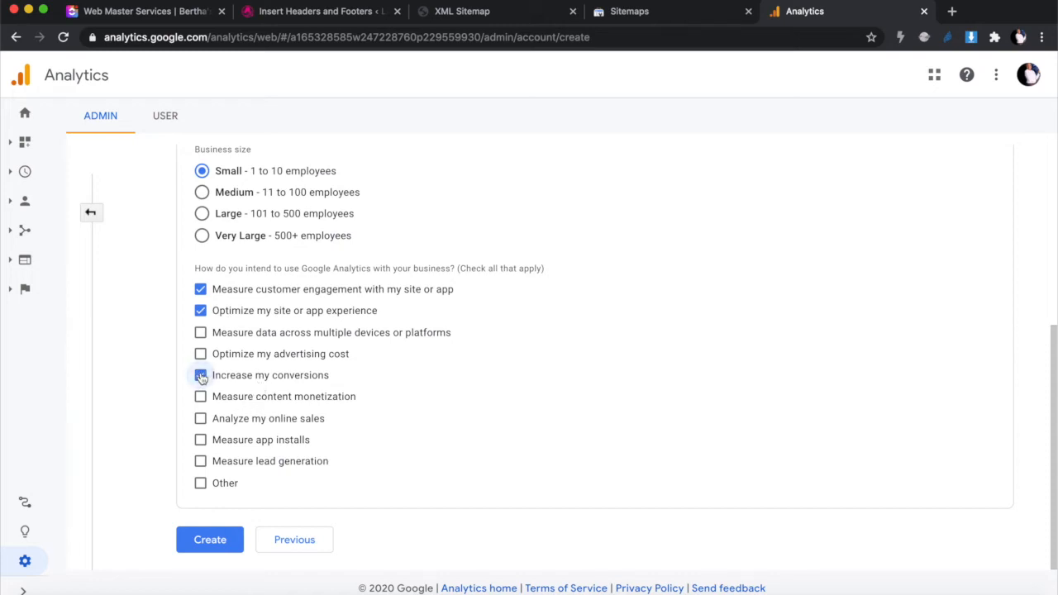
{"action": "left_click", "coordinate": [201, 418]}
{"action": "left_click", "coordinate": [228, 540]}
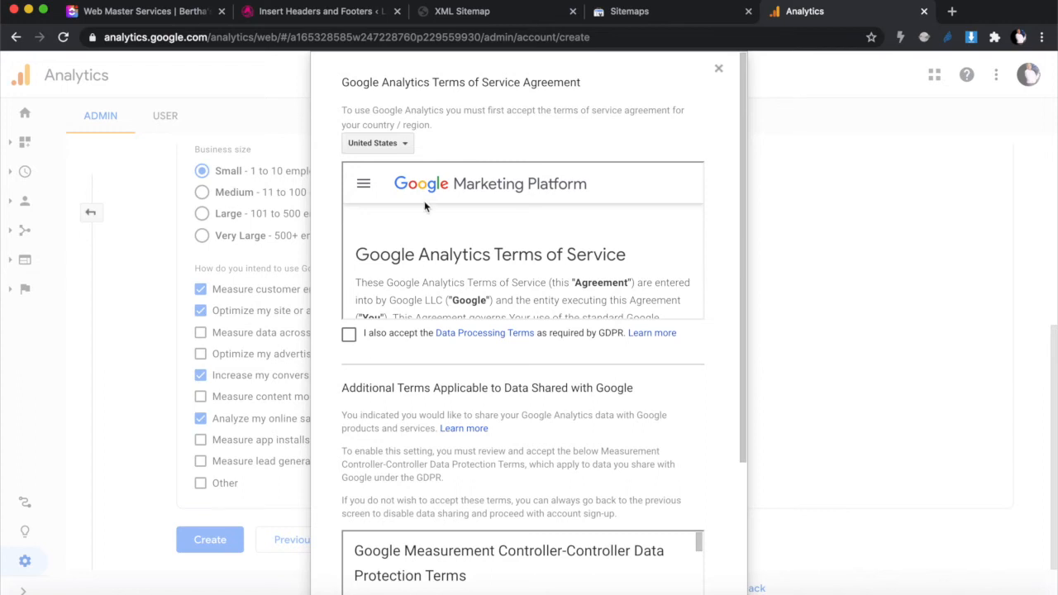
- Set the Terms of Service country to South Africa and tick acceptance of the GDPR Data Processing Terms
{"action": "left_click", "coordinate": [387, 145]}
{"action": "type", "text": "s"}
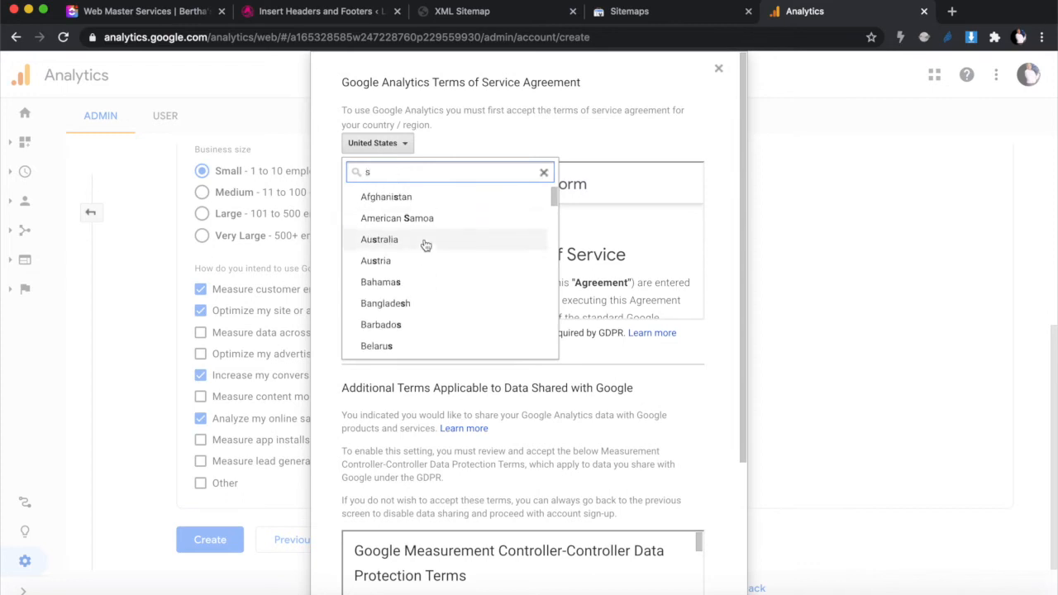
{"action": "type", "text": "outh"}
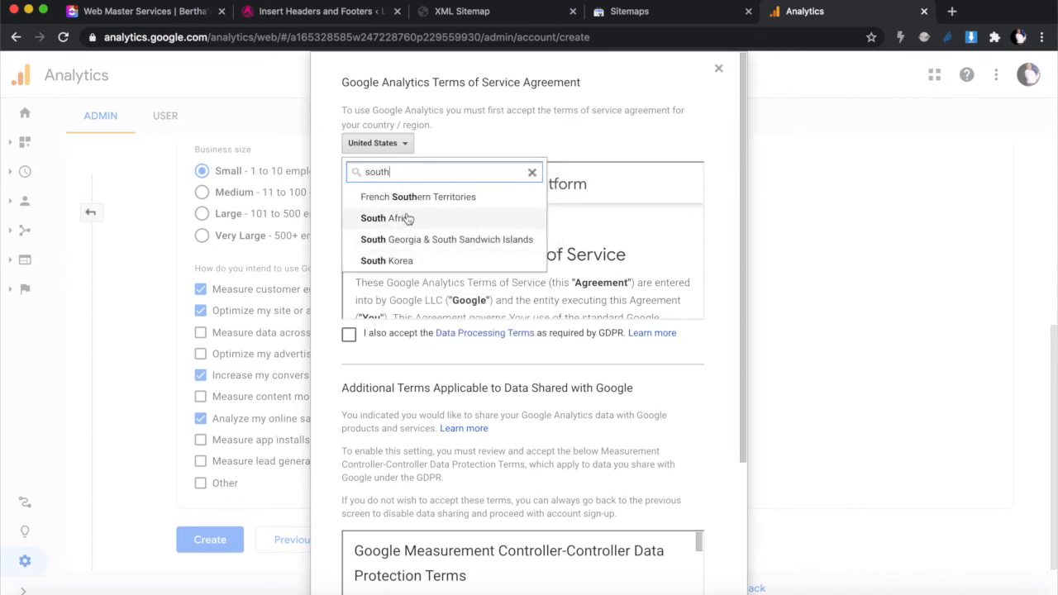
{"action": "left_click", "coordinate": [407, 218]}
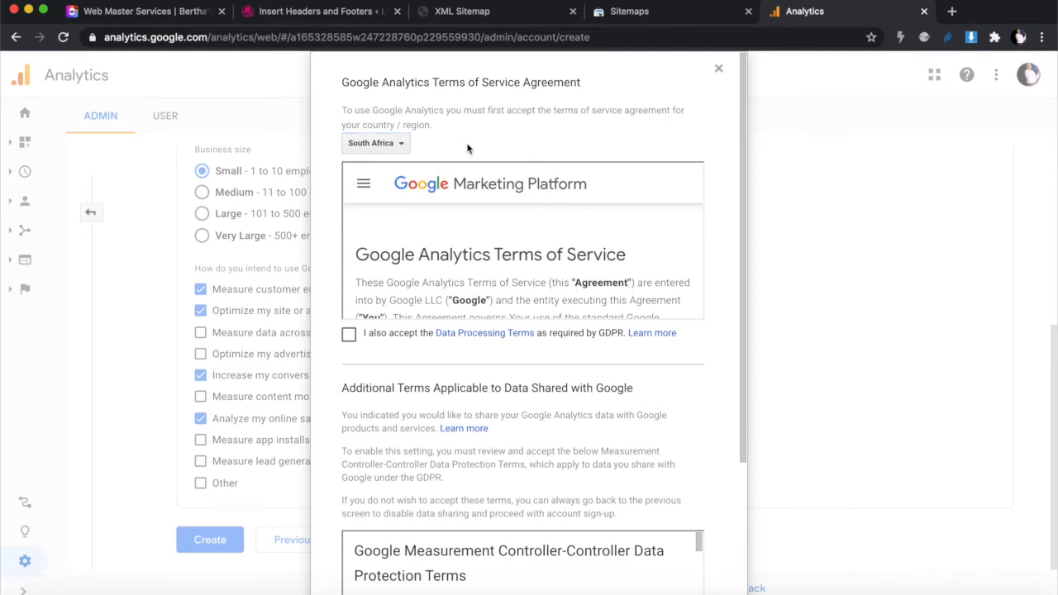
{"action": "scroll", "coordinate": [463, 276], "scroll_direction": "down", "scroll_amount": 10}
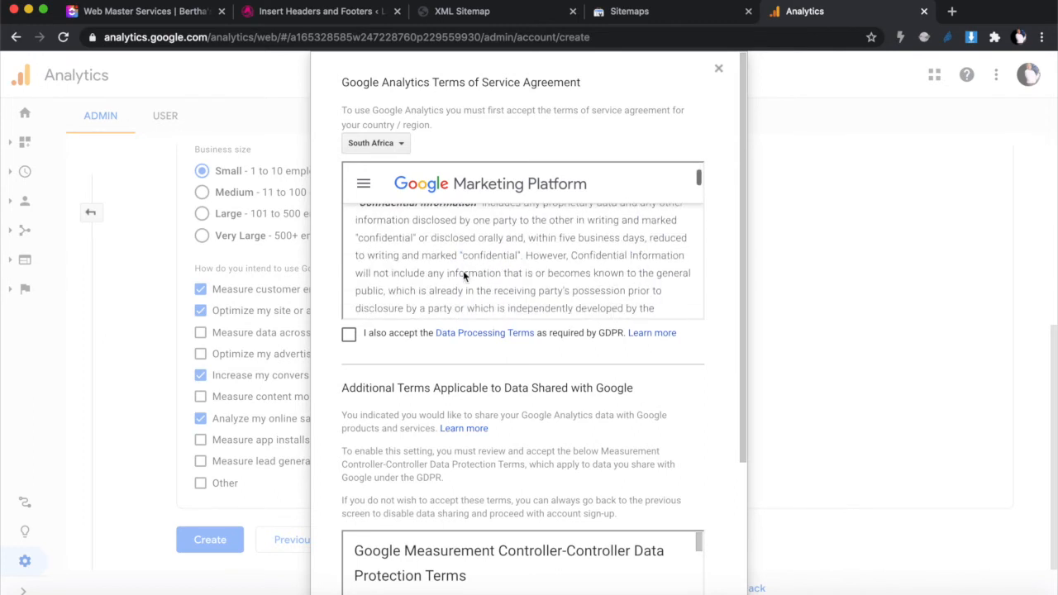
{"action": "scroll", "coordinate": [463, 273], "scroll_direction": "down", "scroll_amount": 15}
{"action": "scroll", "coordinate": [464, 273], "scroll_direction": "down", "scroll_amount": 5}
{"action": "left_click", "coordinate": [349, 334]}
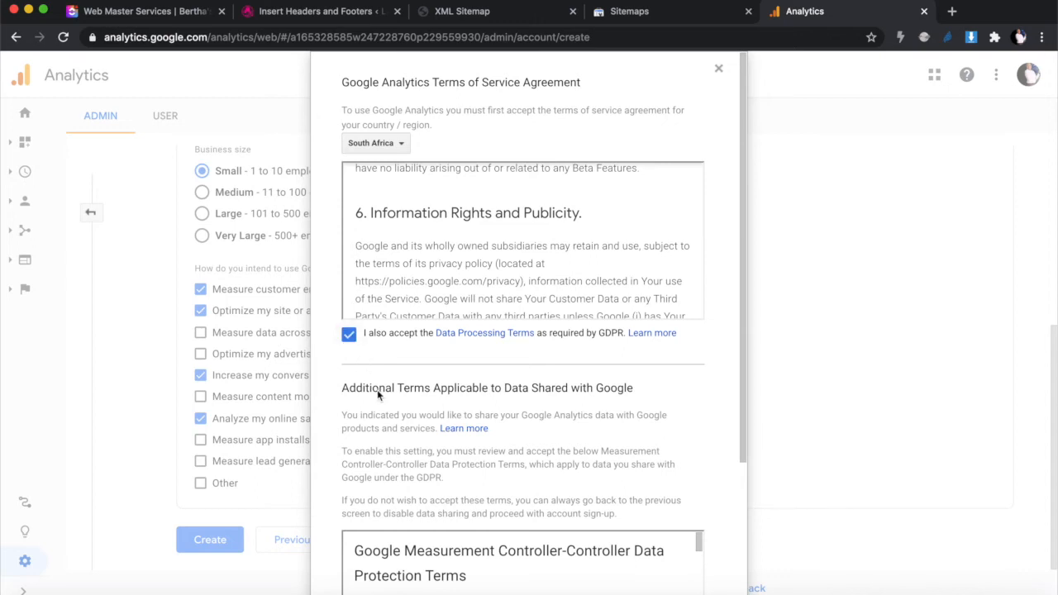
- Tick acceptance of the Measurement Controller-Controller Data Protection Terms and accept the Google Analytics agreement
{"action": "scroll", "coordinate": [377, 389], "scroll_direction": "down", "scroll_amount": 10}
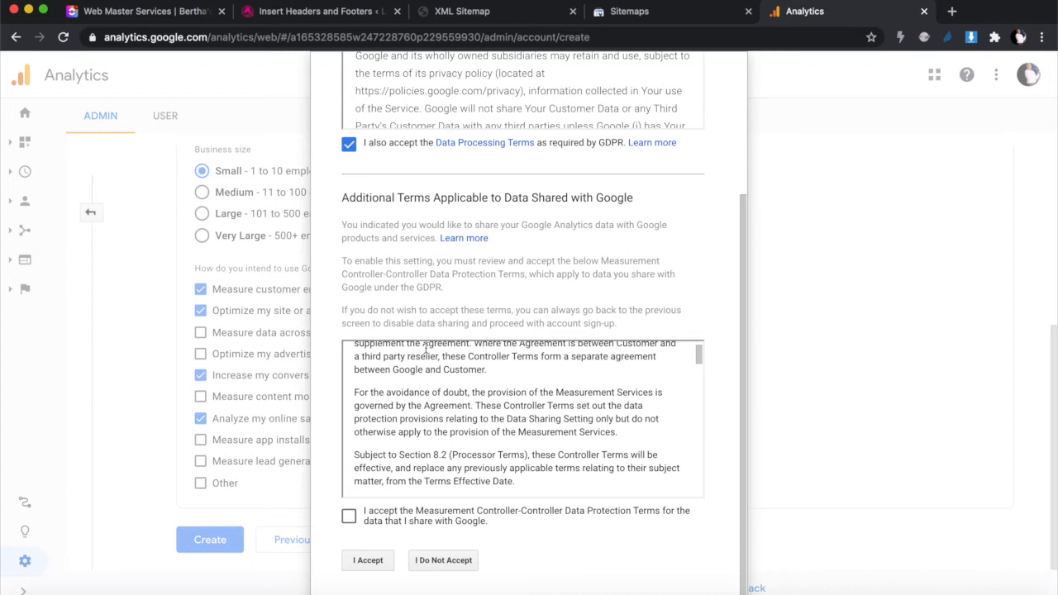
{"action": "scroll", "coordinate": [425, 349], "scroll_direction": "down", "scroll_amount": 10}
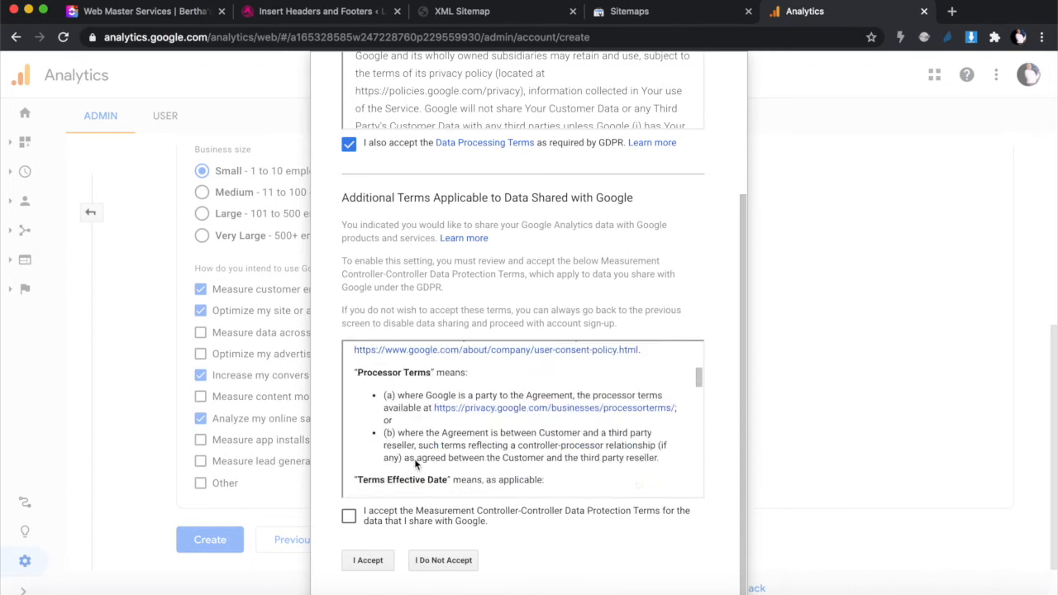
{"action": "scroll", "coordinate": [415, 466], "scroll_direction": "down", "scroll_amount": 5}
{"action": "left_click", "coordinate": [348, 518]}
{"action": "left_click", "coordinate": [362, 564]}
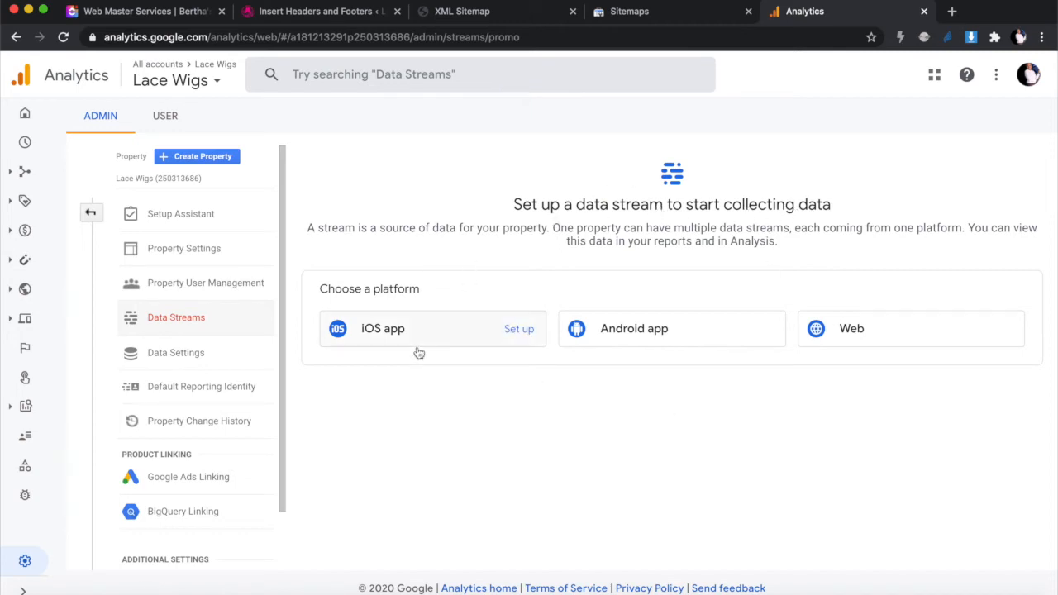
- Start a Web data stream and copy the domain lace-wigs.co.za from the WordPress admin page's address
{"action": "left_click", "coordinate": [860, 329]}
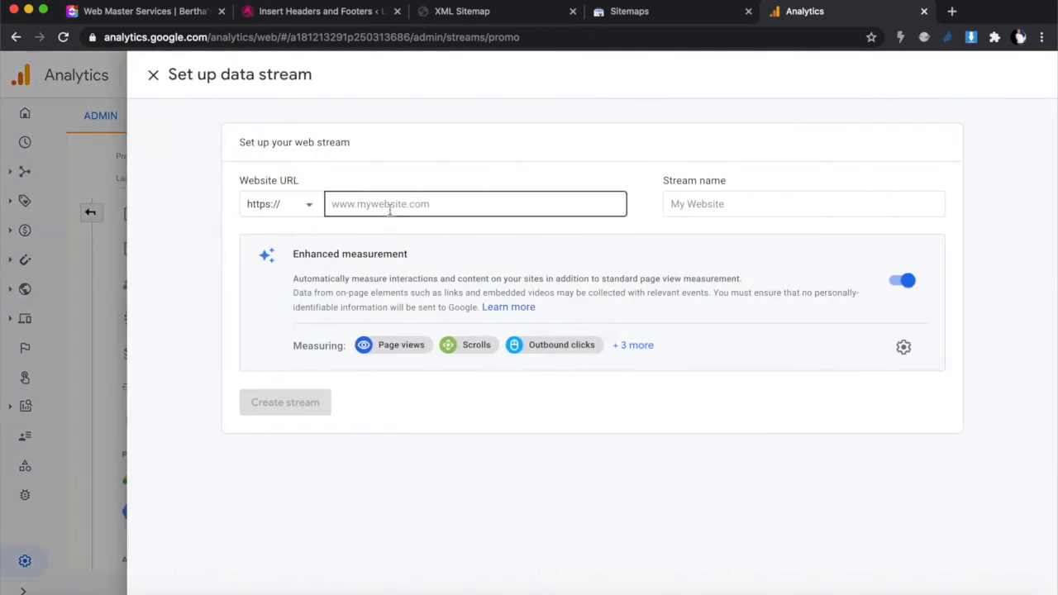
{"action": "left_click", "coordinate": [171, 13]}
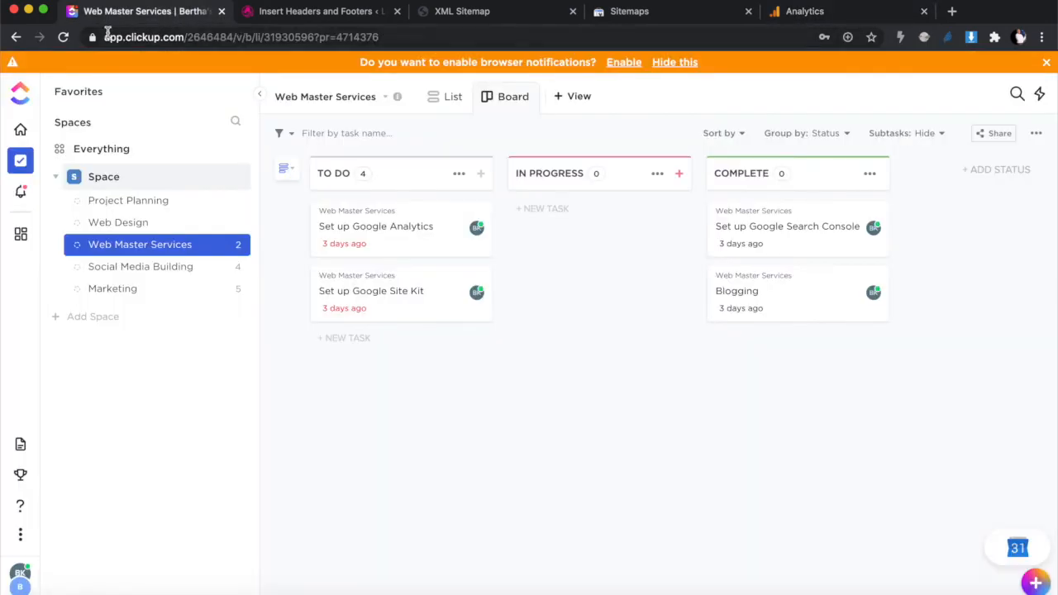
{"action": "left_click", "coordinate": [304, 17]}
{"action": "left_click", "coordinate": [167, 40]}
{"action": "left_click_drag", "start_coordinate": [141, 41], "coordinate": [214, 39]}
{"action": "key", "text": "super+c"}
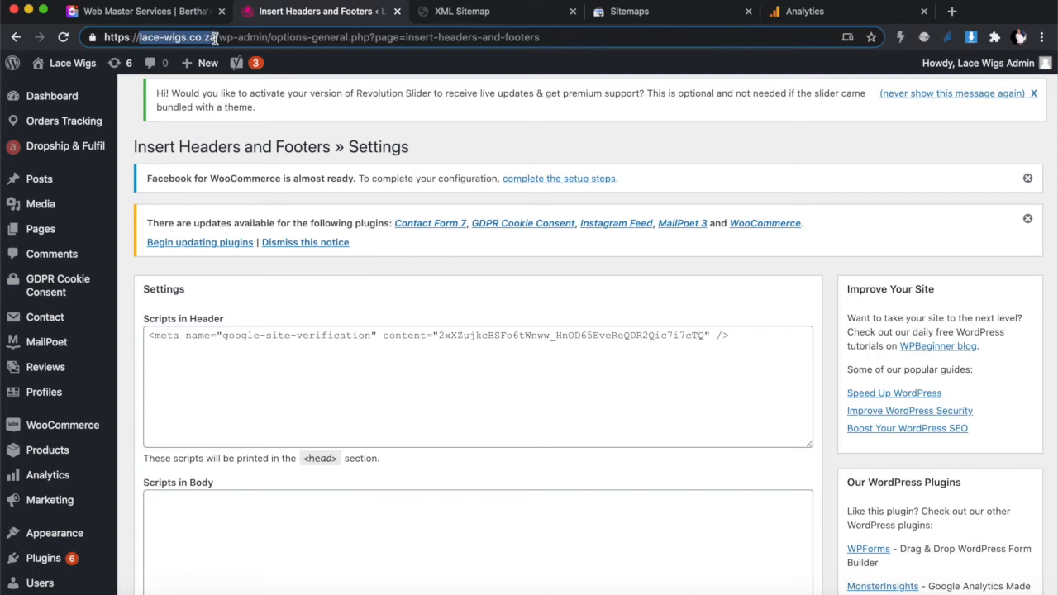
- Set the web stream's website URL to lace-wigs.co.za, name it Lace Wigs and create the stream
{"action": "left_click", "coordinate": [840, 12]}
{"action": "left_click", "coordinate": [424, 203]}
{"action": "key", "text": "super+v"}
{"action": "left_click", "coordinate": [692, 204]}
{"action": "type", "text": "Lace Wigs"}
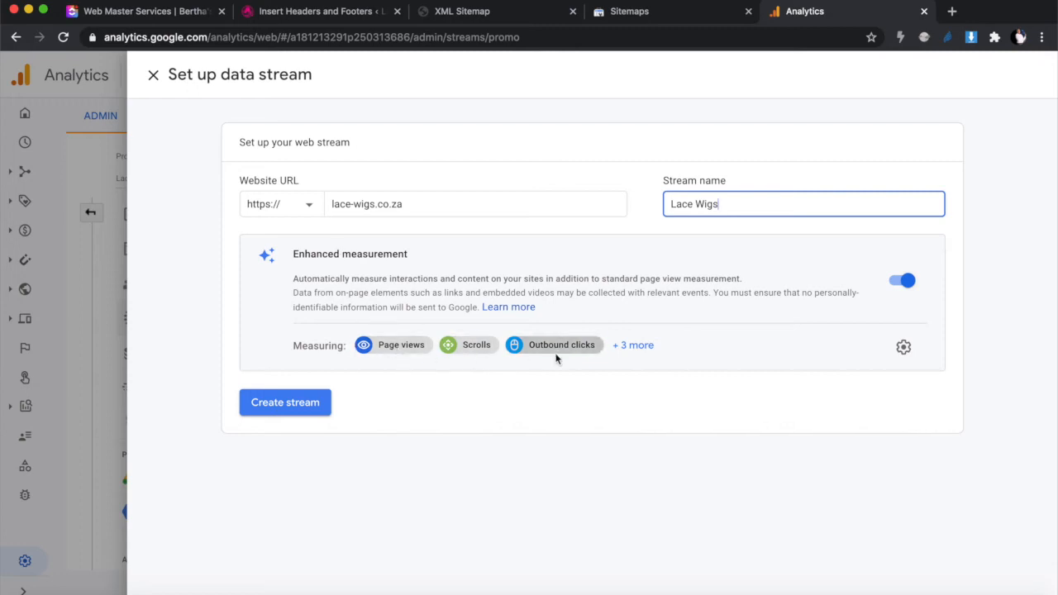
{"action": "left_click", "coordinate": [292, 404]}
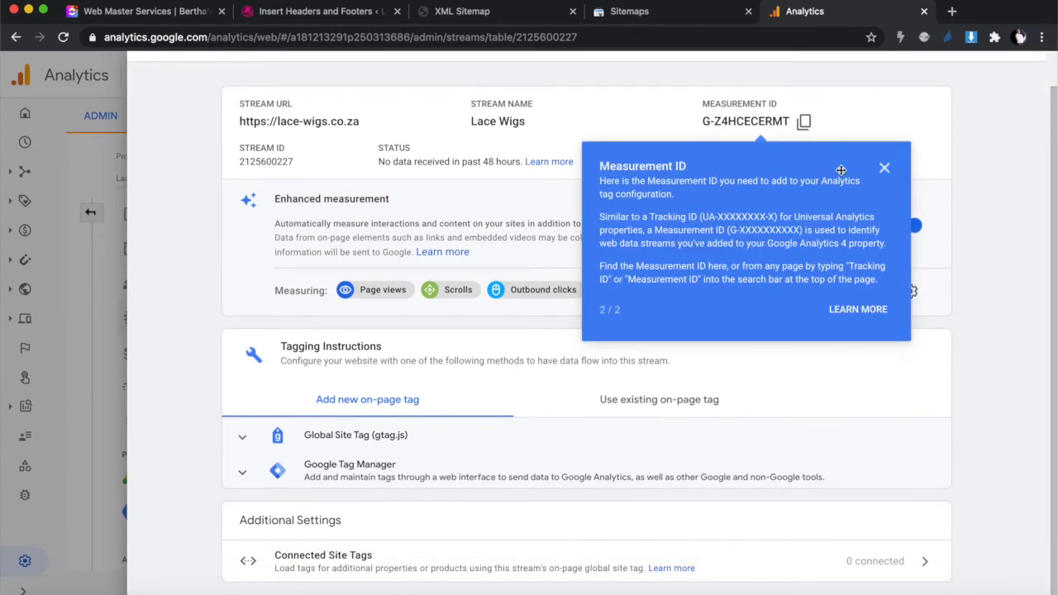
- Dismiss the Measurement ID hint, expand the Global Site Tag (gtag.js) instructions and copy the tag code
{"action": "left_click", "coordinate": [884, 169]}
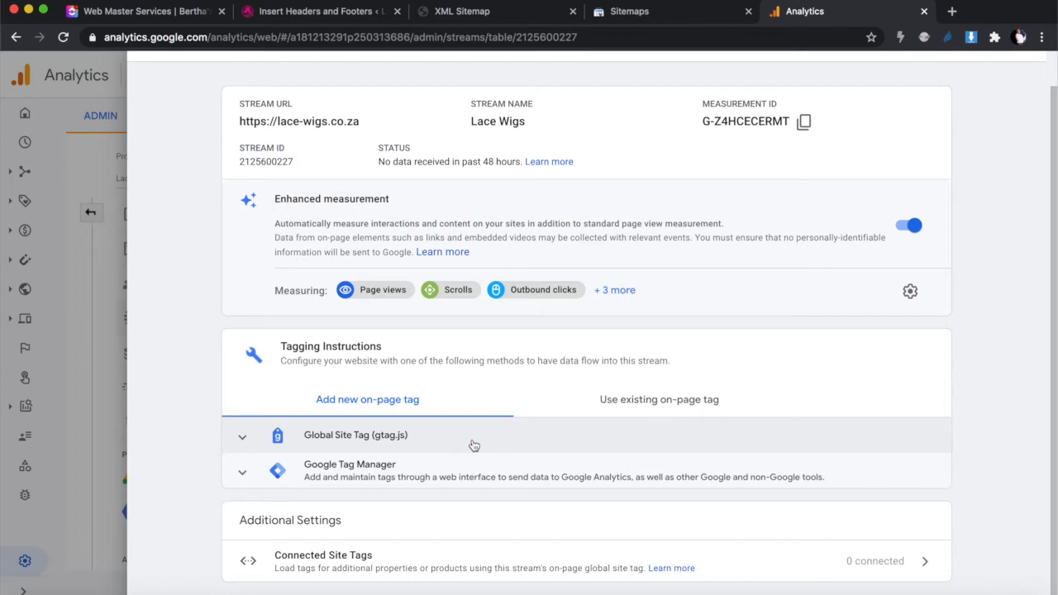
{"action": "left_click", "coordinate": [357, 438]}
{"action": "scroll", "coordinate": [357, 440], "scroll_direction": "down", "scroll_amount": 3}
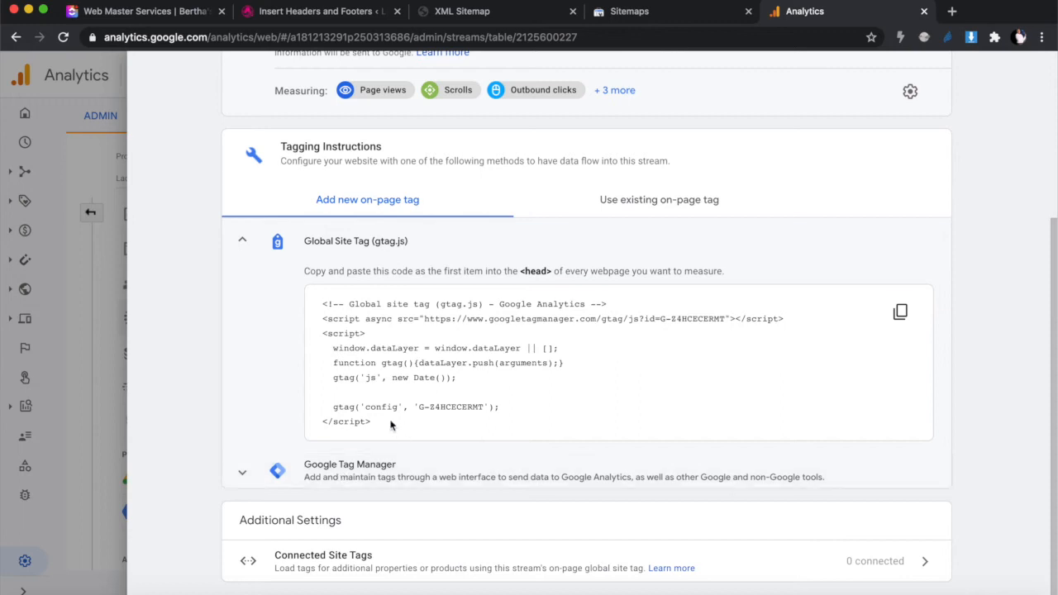
{"action": "left_click", "coordinate": [902, 314]}
{"action": "left_click", "coordinate": [900, 314]}
- Paste the Google Analytics tag code into WordPress's header scripts on a new line below the google-site-verification meta tag
{"action": "left_click", "coordinate": [480, 12]}
{"action": "left_click", "coordinate": [298, 11]}
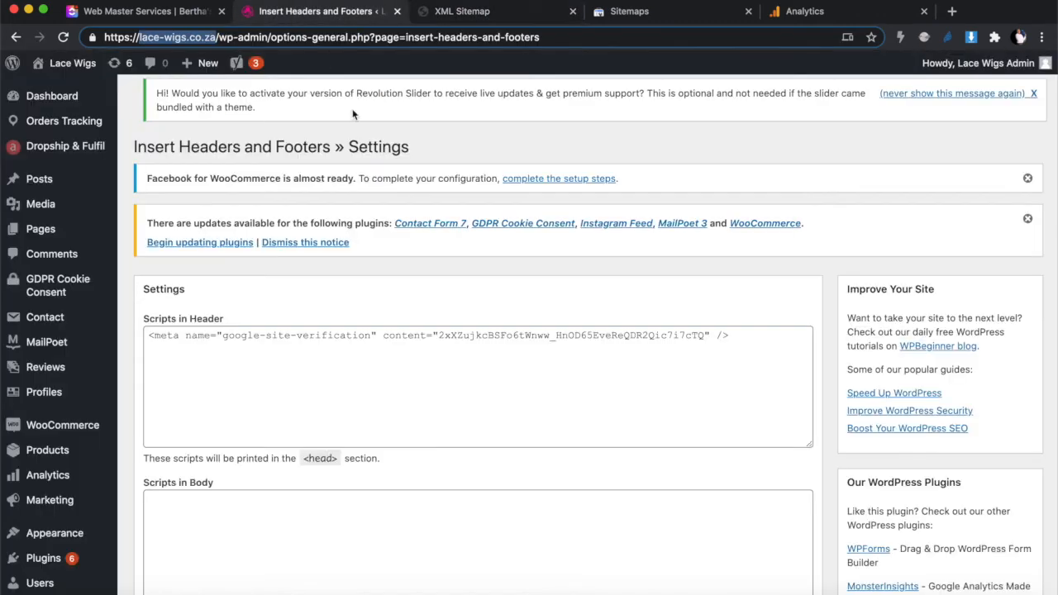
{"action": "left_click", "coordinate": [752, 334]}
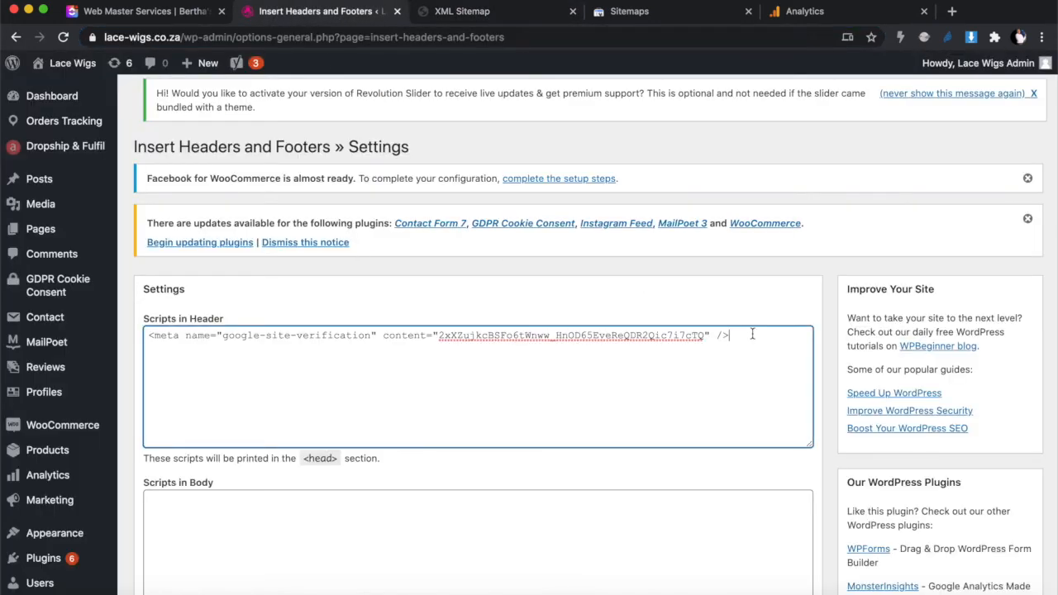
{"action": "key", "text": "Return"}
{"action": "key", "text": "super+v"}
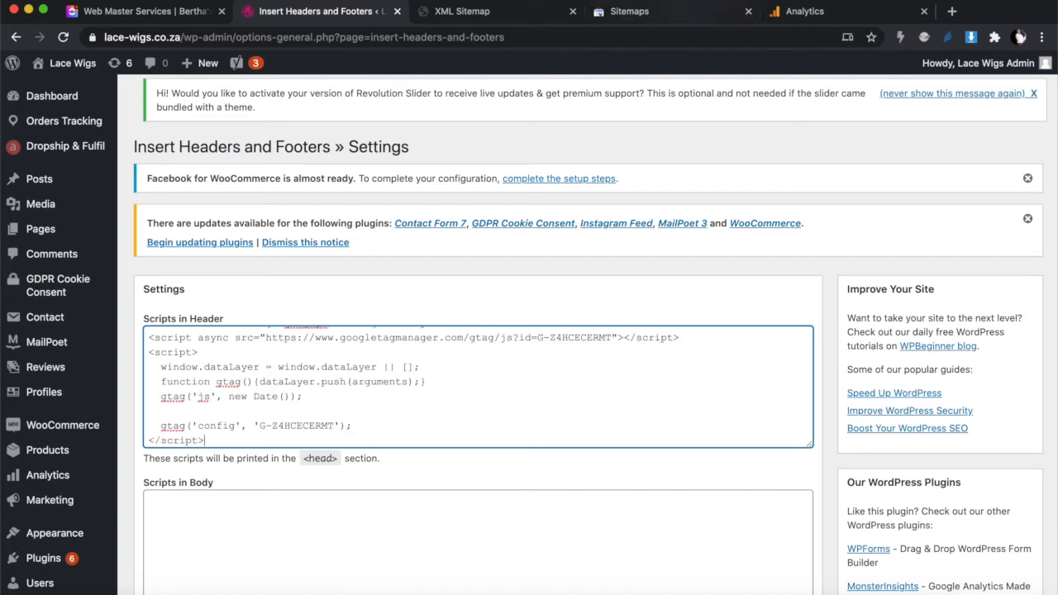
- Check the Global Site Tag's head placement instruction in Google Analytics and return to the WordPress header scripts
{"action": "left_click", "coordinate": [820, 13]}
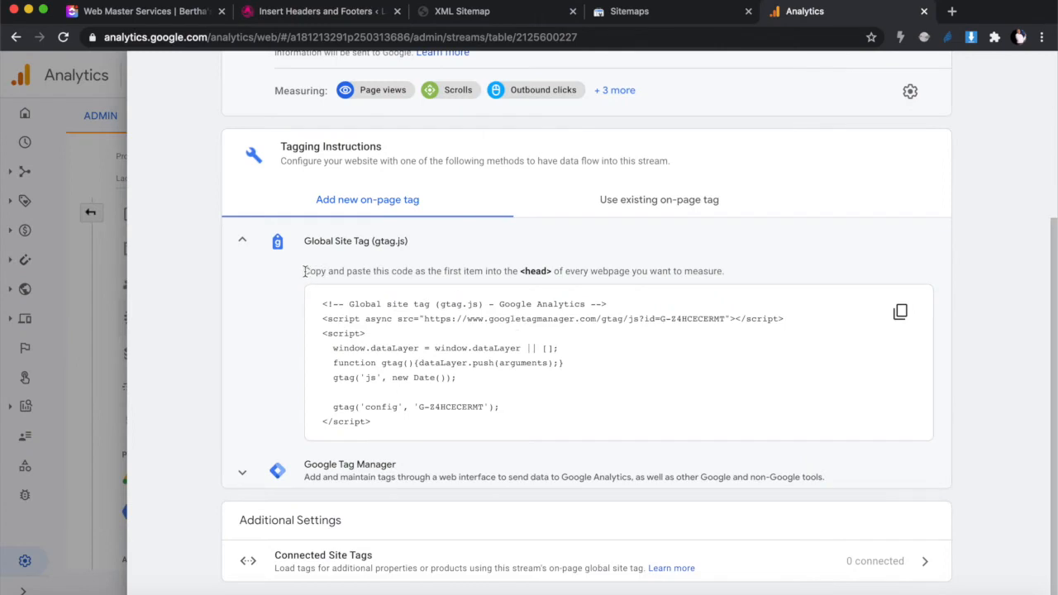
{"action": "left_click_drag", "start_coordinate": [304, 271], "coordinate": [553, 272]}
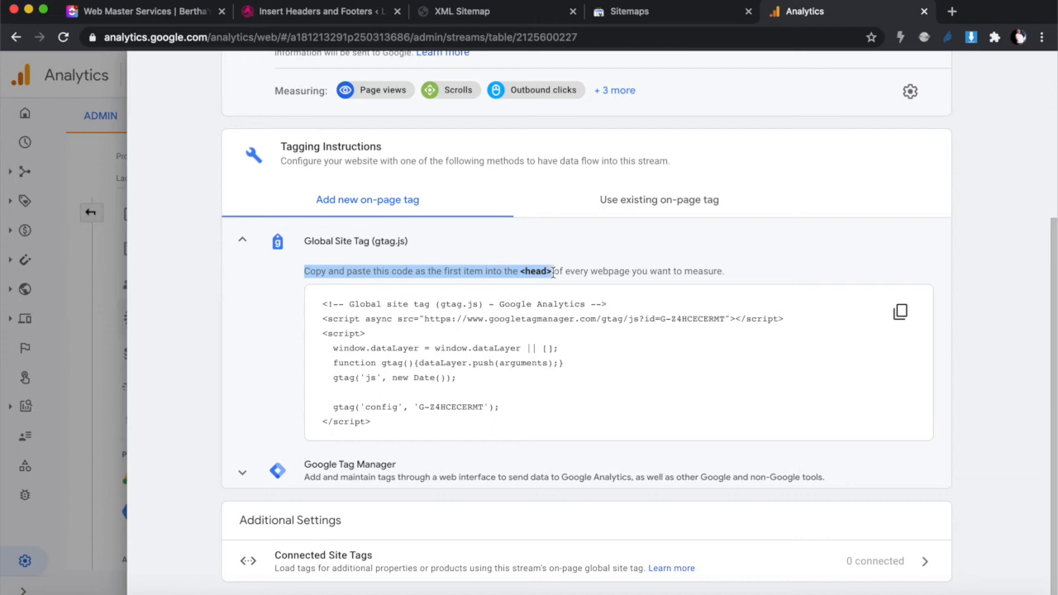
{"action": "left_click", "coordinate": [641, 11]}
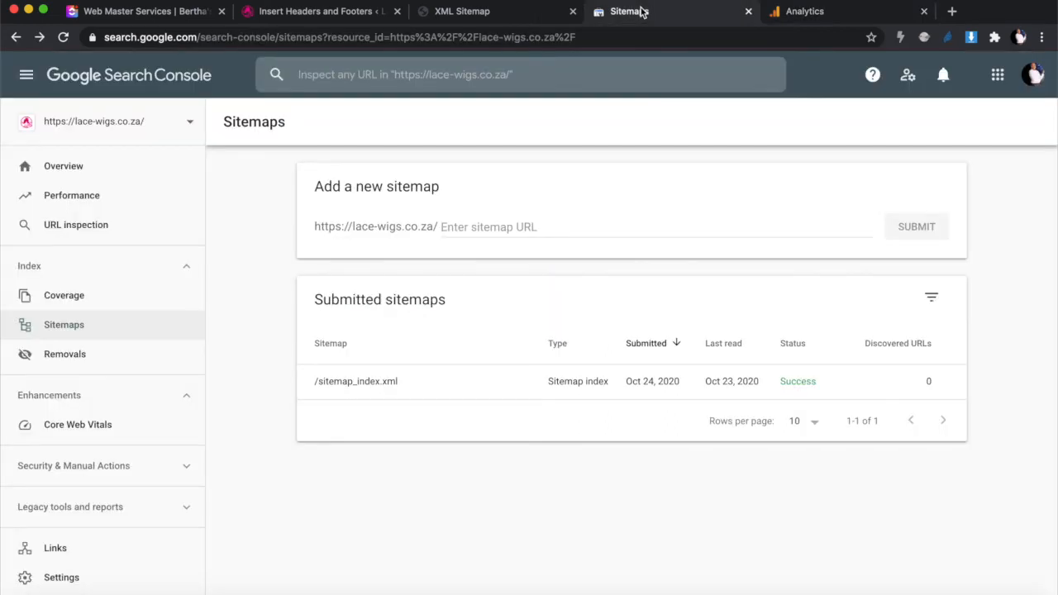
{"action": "left_click", "coordinate": [465, 16]}
{"action": "left_click", "coordinate": [331, 12]}
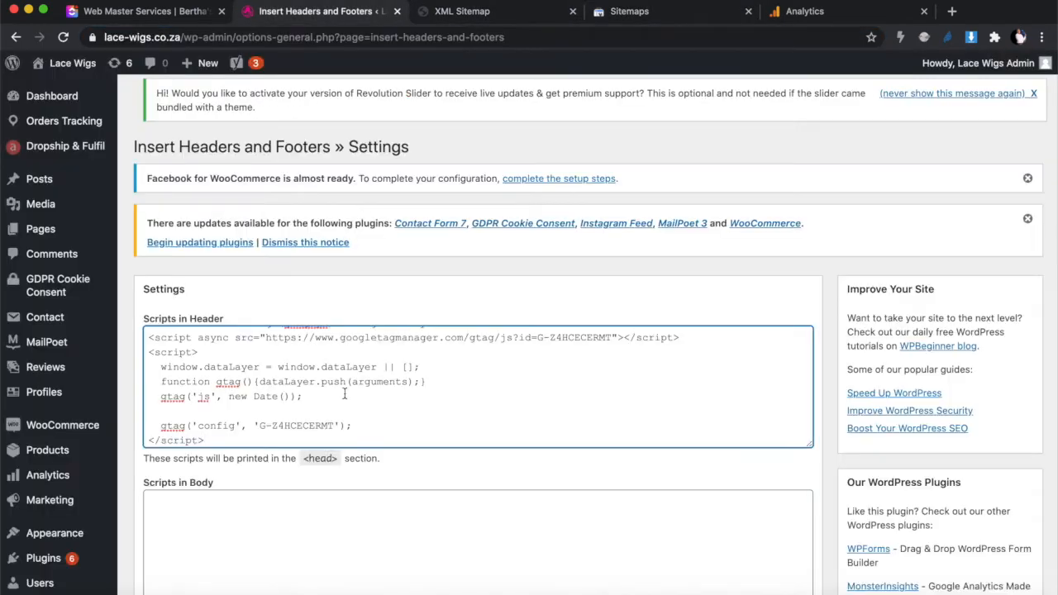
- Save the Insert Headers and Footers settings
{"action": "scroll", "coordinate": [321, 370], "scroll_direction": "down", "scroll_amount": 1}
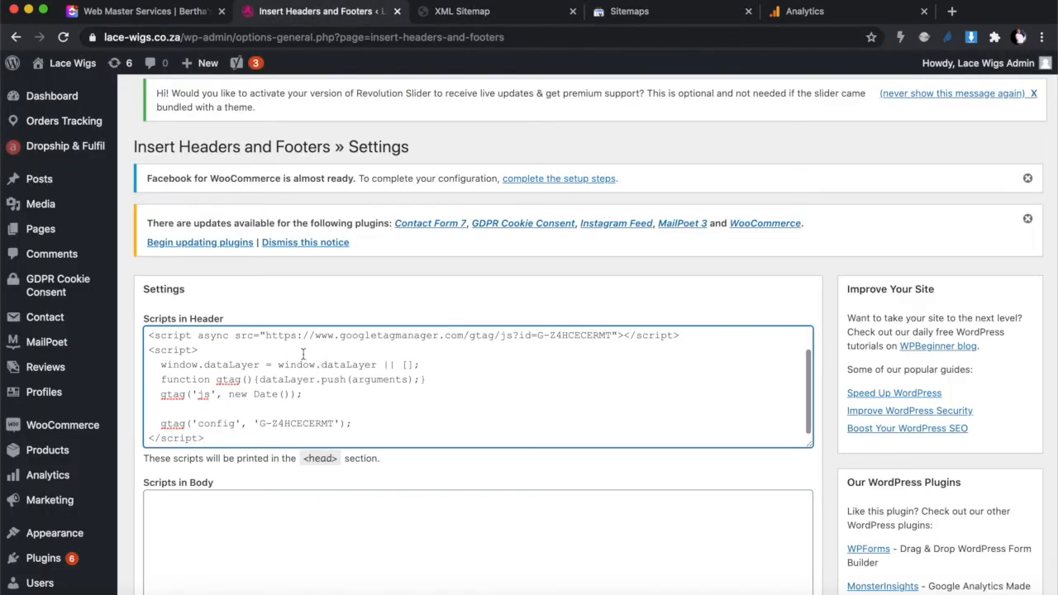
{"action": "scroll", "coordinate": [303, 354], "scroll_direction": "down", "scroll_amount": 10}
{"action": "left_click", "coordinate": [161, 321]}
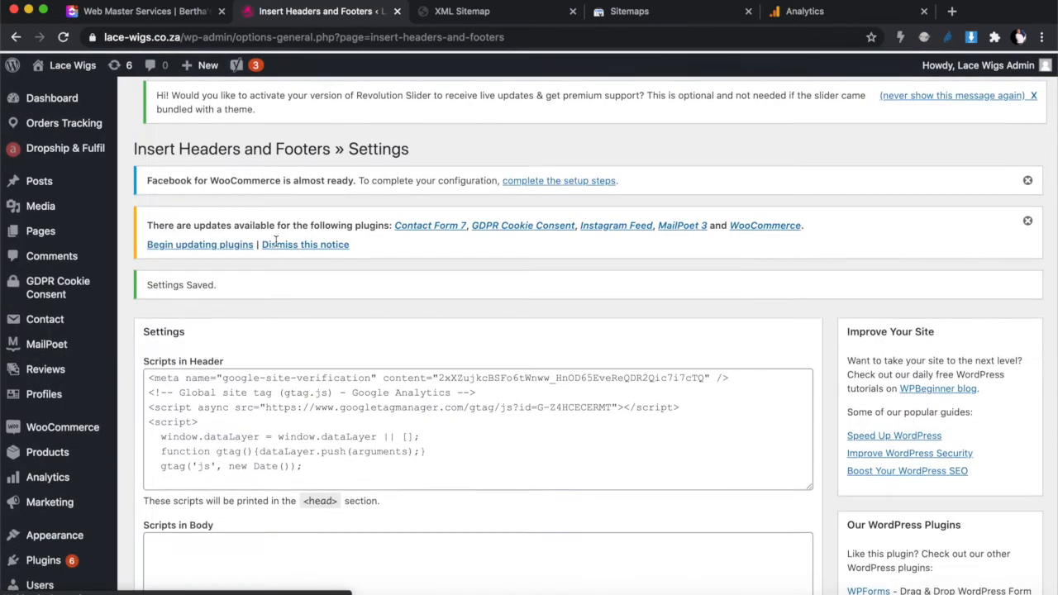
- Review the saved tag's script URL and measurement ID, and the web stream details in Google Analytics
{"action": "scroll", "coordinate": [276, 240], "scroll_direction": "down", "scroll_amount": 2}
{"action": "scroll", "coordinate": [275, 240], "scroll_direction": "down", "scroll_amount": 1}
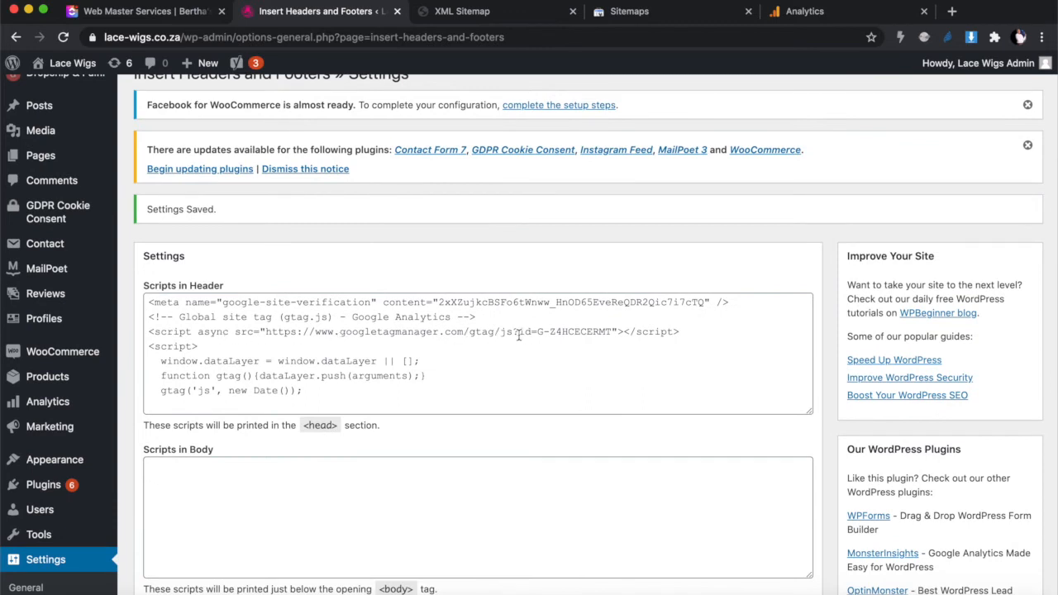
{"action": "left_click_drag", "start_coordinate": [519, 331], "coordinate": [611, 331]}
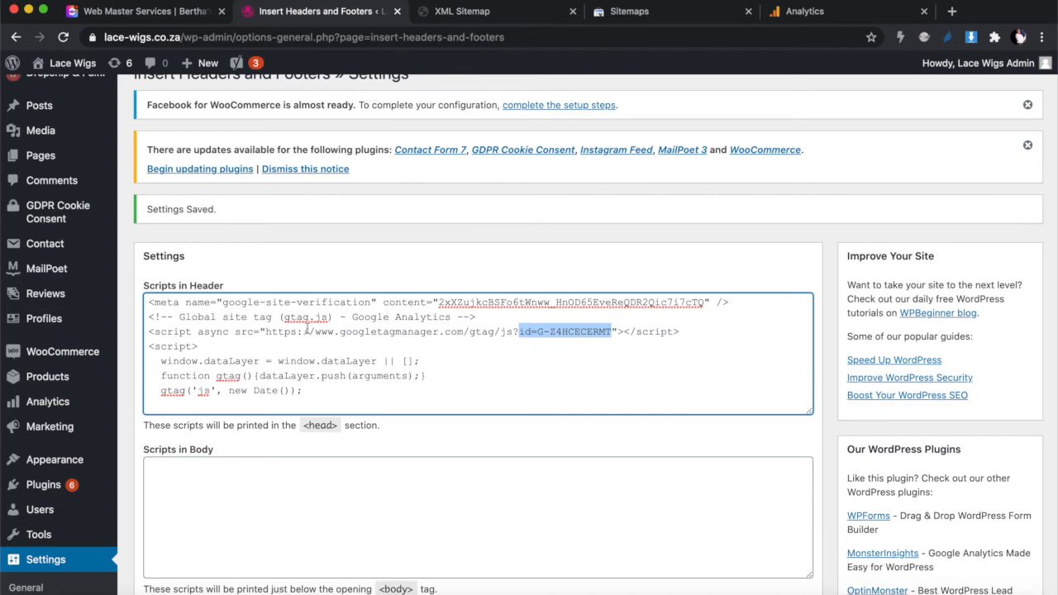
{"action": "left_click_drag", "start_coordinate": [265, 331], "coordinate": [612, 333]}
{"action": "left_click", "coordinate": [809, 13]}
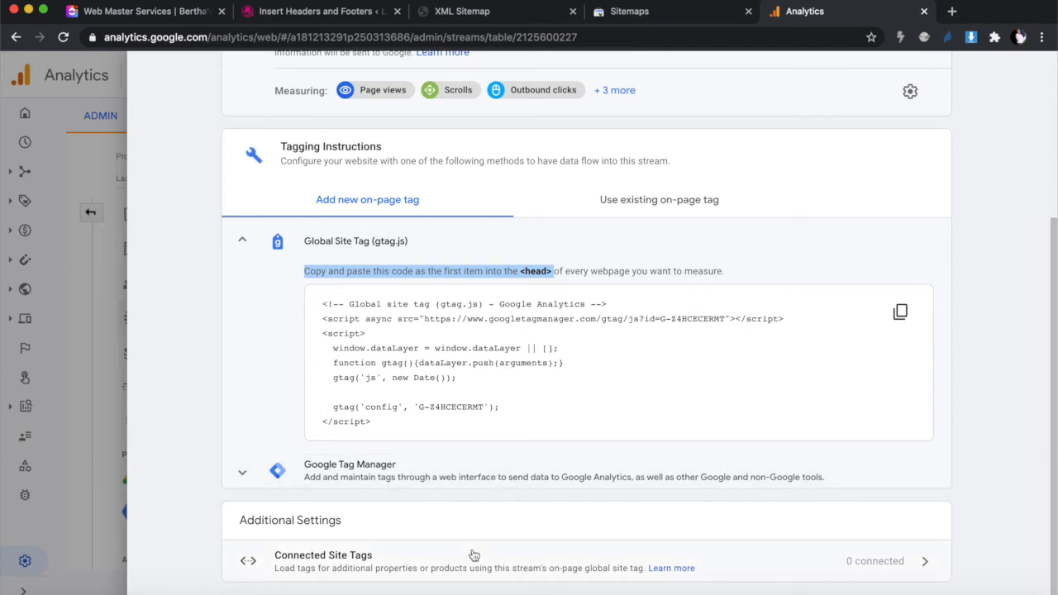
{"action": "scroll", "coordinate": [501, 392], "scroll_direction": "up", "scroll_amount": 3}
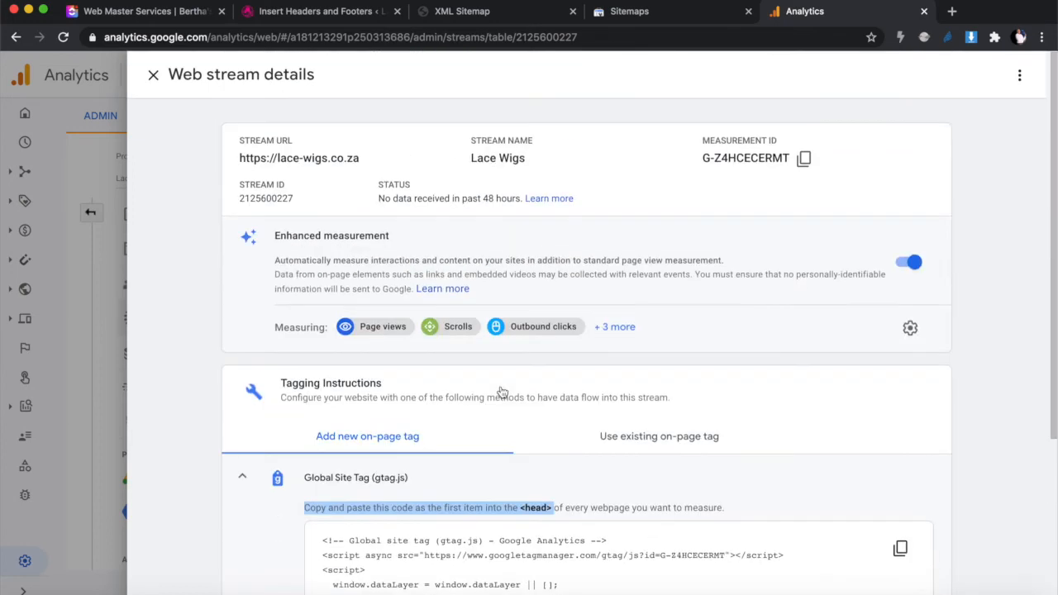
{"action": "scroll", "coordinate": [500, 385], "scroll_direction": "down", "scroll_amount": 3}
- Close the web stream details and mark the Set up Google Analytics task complete on the ClickUp board
{"action": "key", "text": "Escape"}
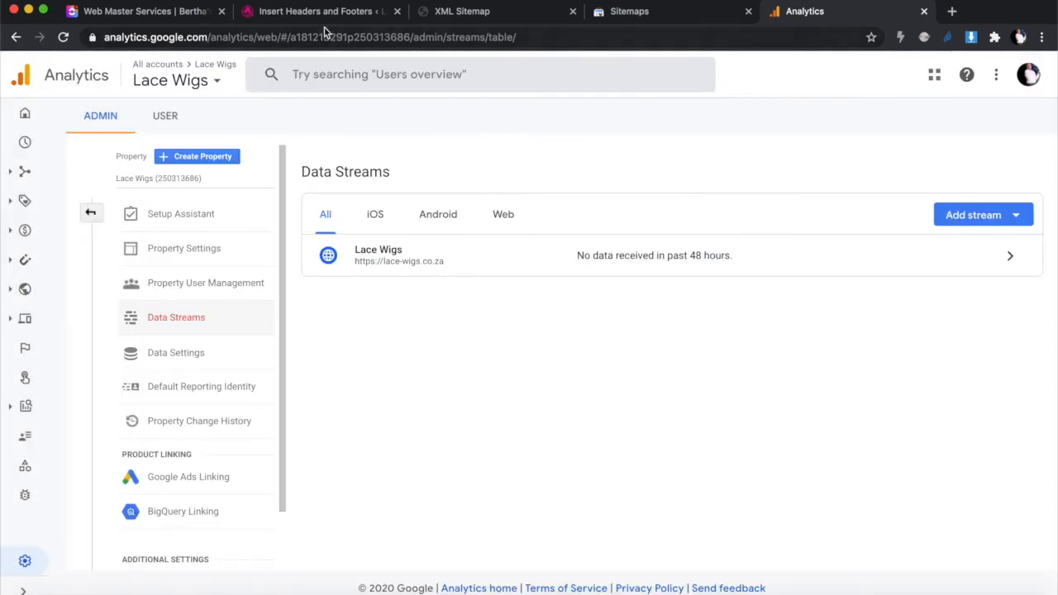
{"action": "left_click", "coordinate": [314, 11]}
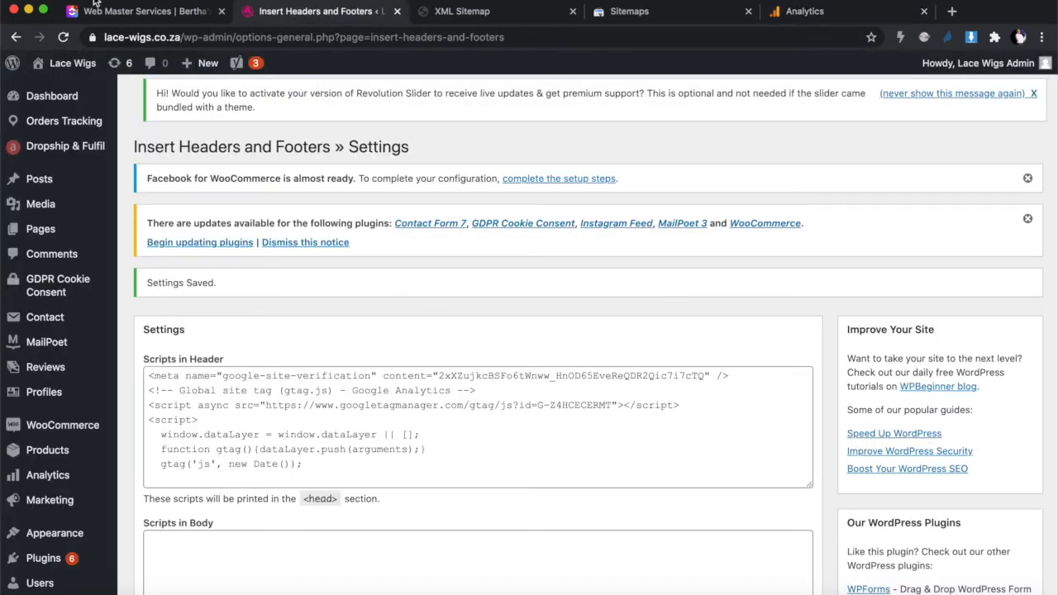
{"action": "left_click", "coordinate": [133, 14]}
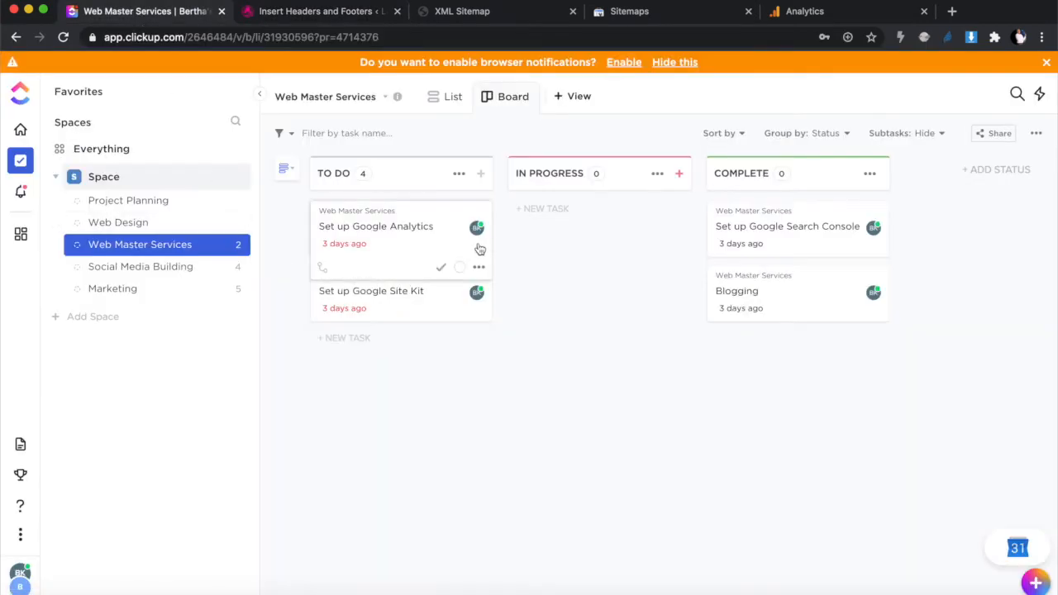
{"action": "left_click", "coordinate": [438, 267]}
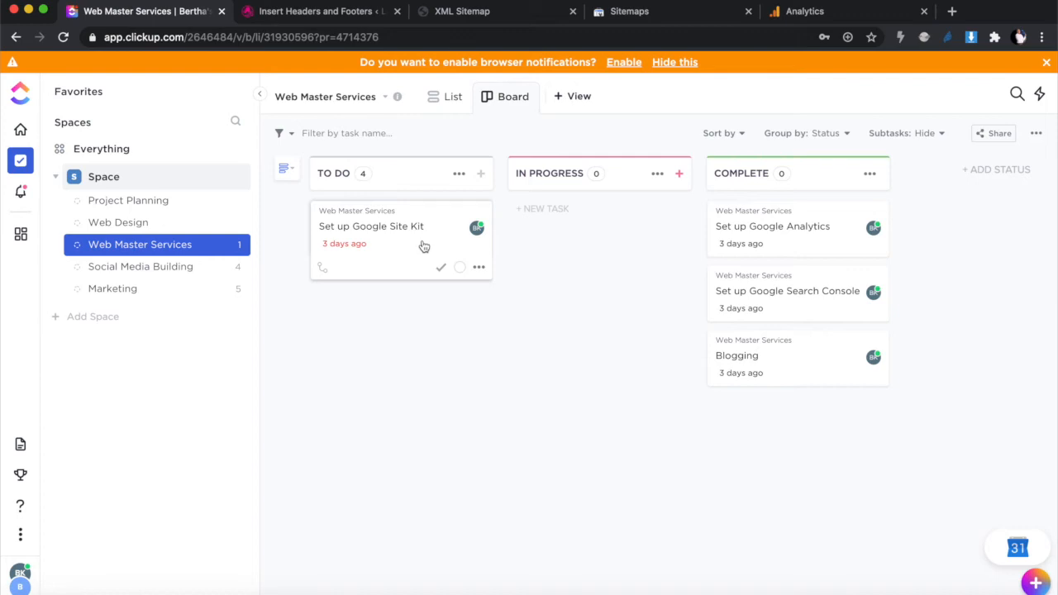
- Go to WordPress's Add Plugins page and search the plugin directory for "google"
{"action": "left_click", "coordinate": [824, 12]}
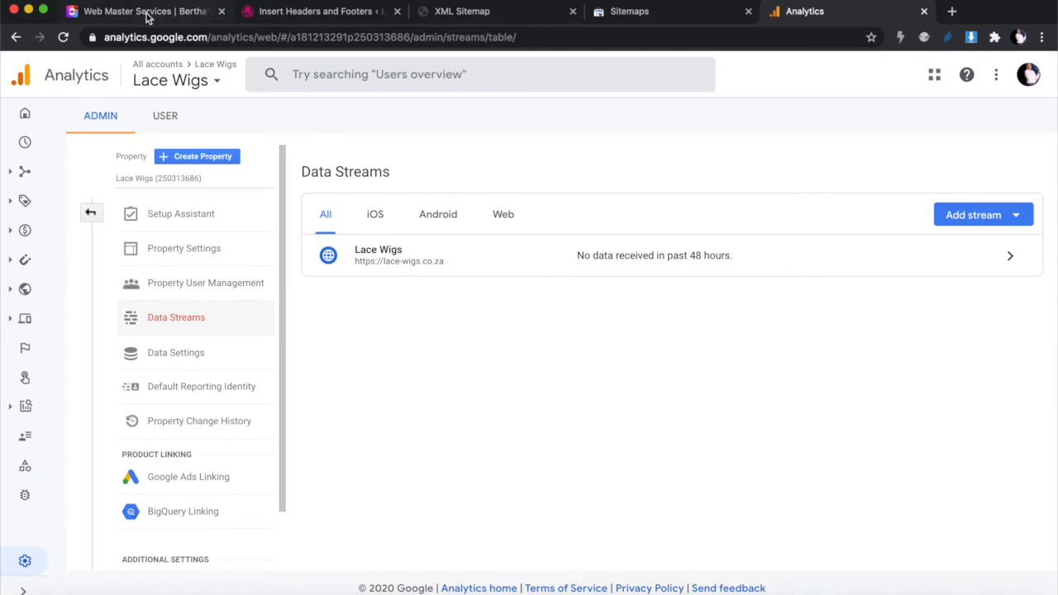
{"action": "left_click", "coordinate": [306, 17]}
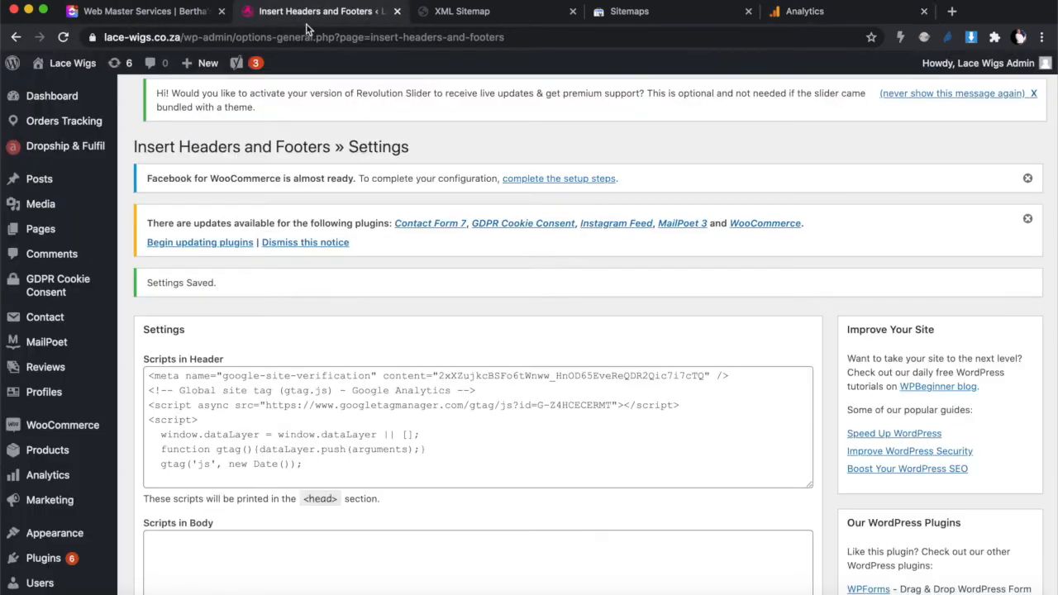
{"action": "mouse_move", "coordinate": [79, 301]}
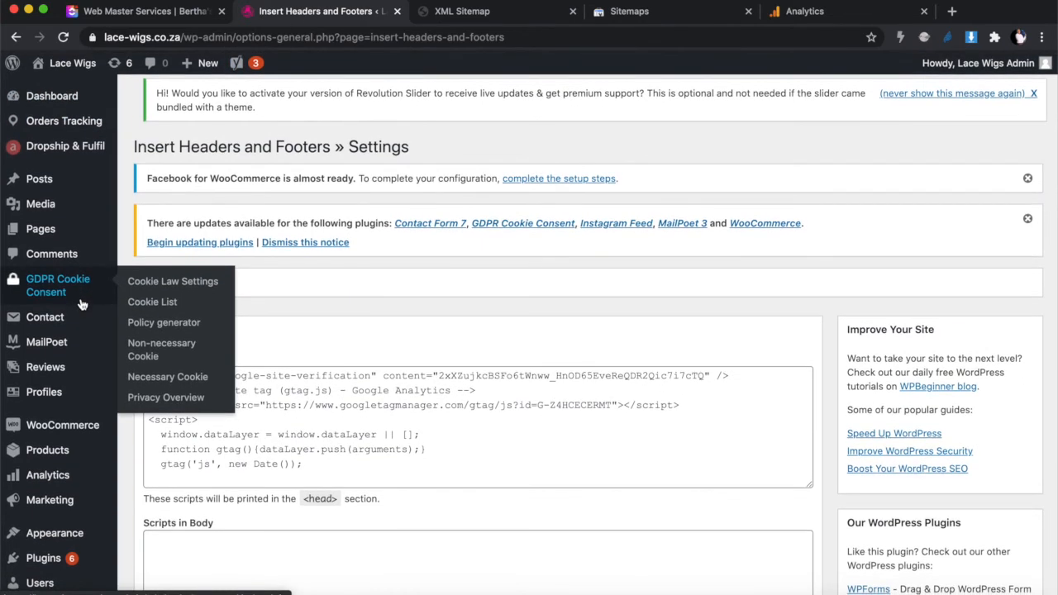
{"action": "scroll", "coordinate": [81, 304], "scroll_direction": "down", "scroll_amount": 3}
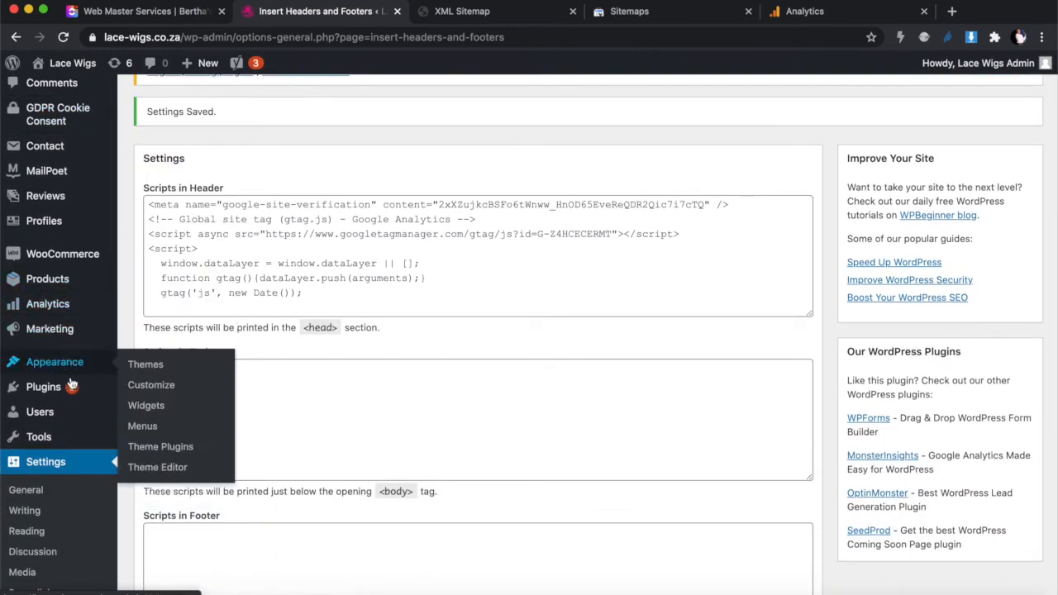
{"action": "mouse_move", "coordinate": [71, 385]}
{"action": "left_click", "coordinate": [147, 410]}
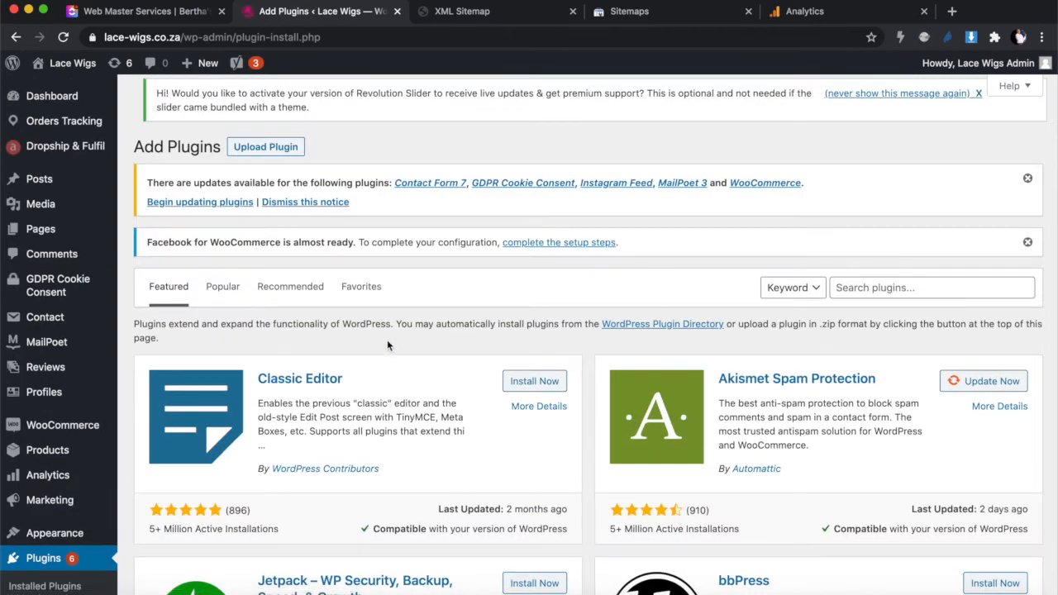
{"action": "left_click", "coordinate": [892, 287]}
{"action": "type", "text": "google"}
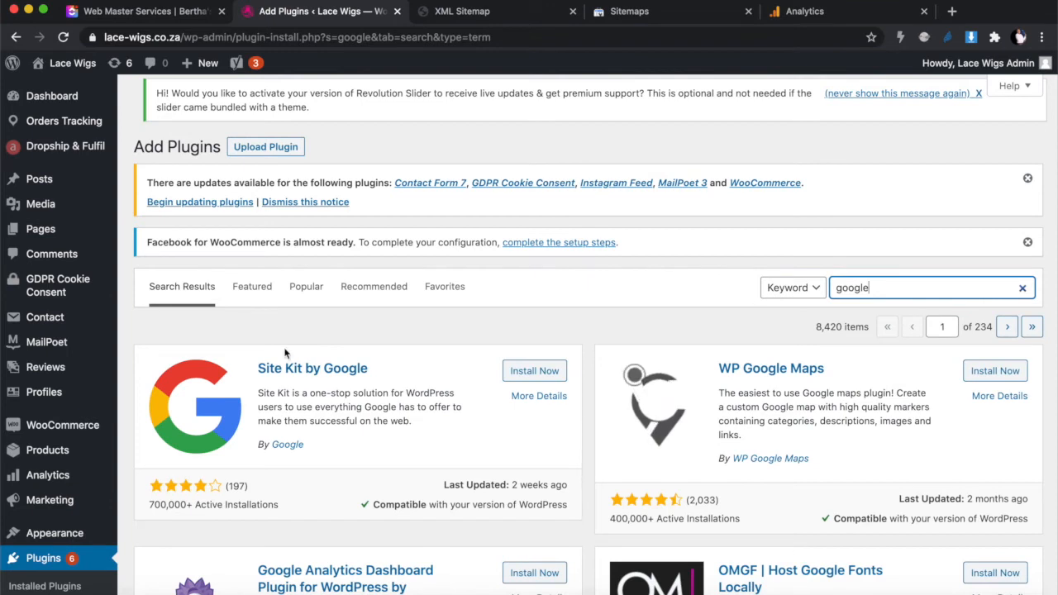
- Install the Site Kit by Google plugin and activate it once the installation finishes
{"action": "left_click", "coordinate": [533, 372]}
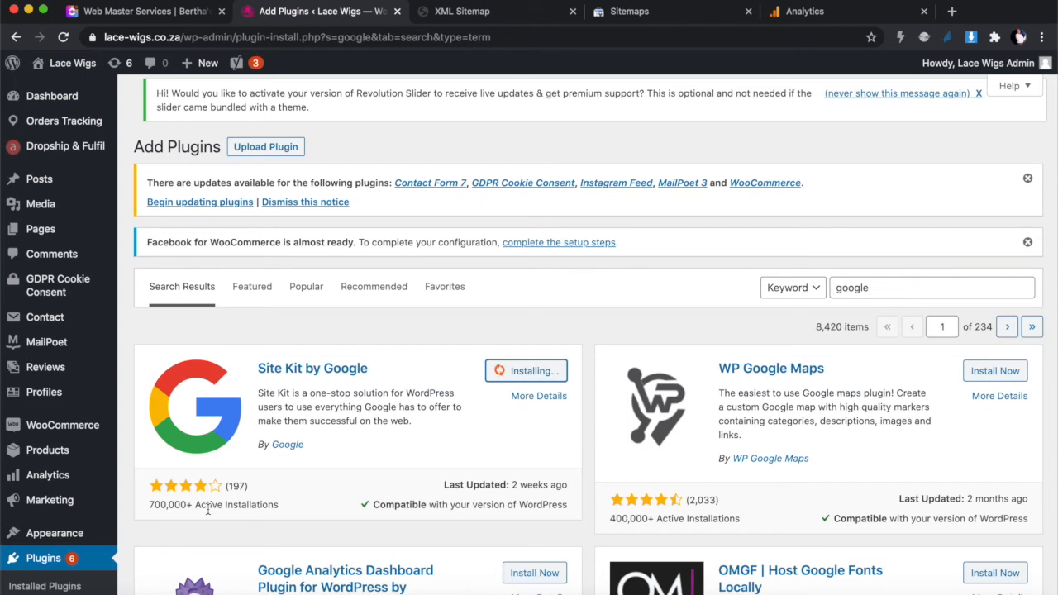
{"action": "scroll", "coordinate": [207, 510], "scroll_direction": "down", "scroll_amount": 2}
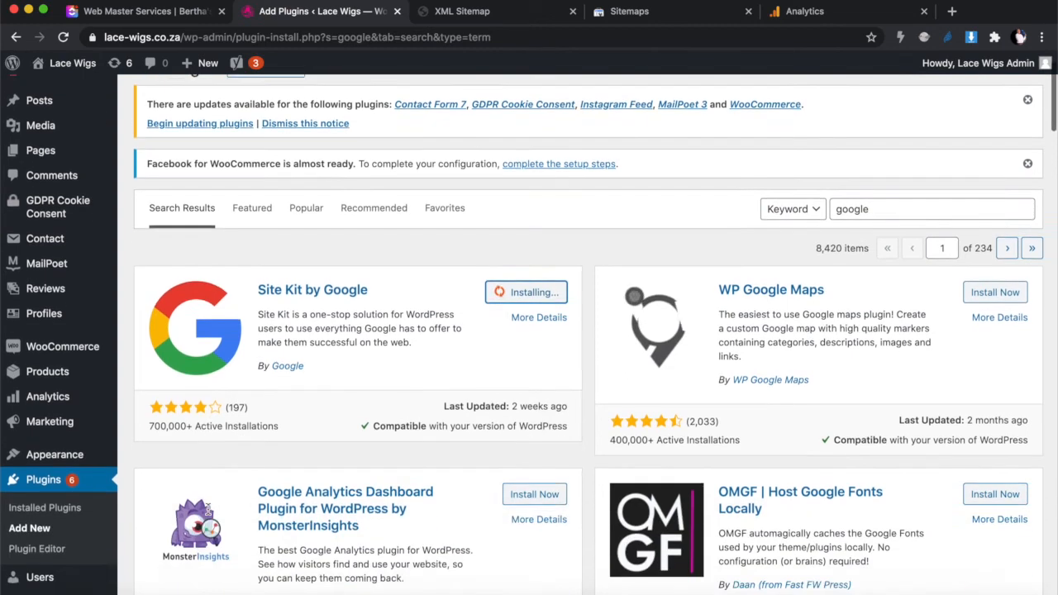
{"action": "scroll", "coordinate": [207, 510], "scroll_direction": "down", "scroll_amount": 1}
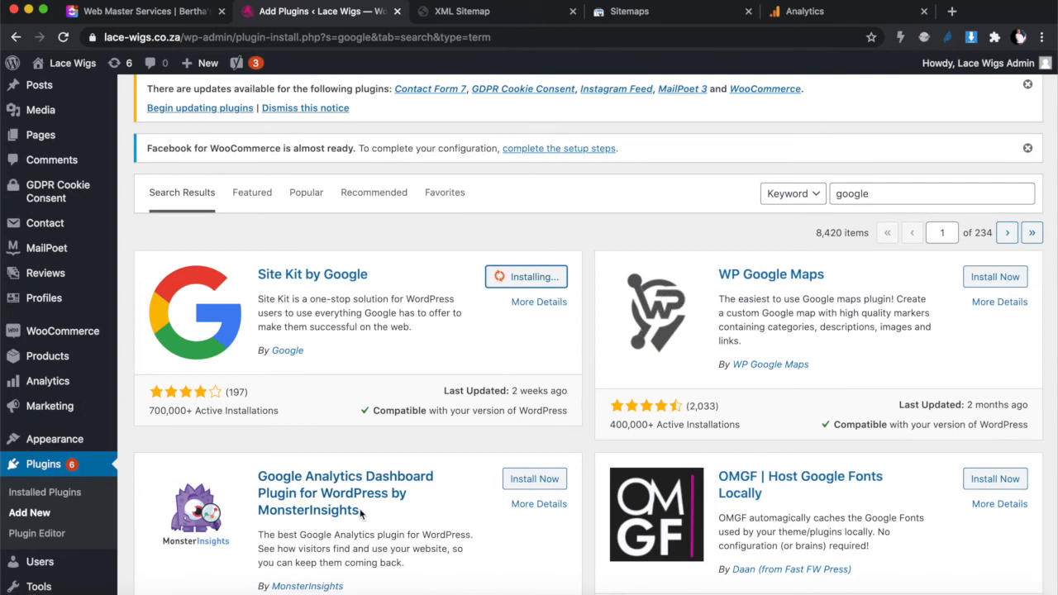
{"action": "scroll", "coordinate": [360, 513], "scroll_direction": "down", "scroll_amount": 3}
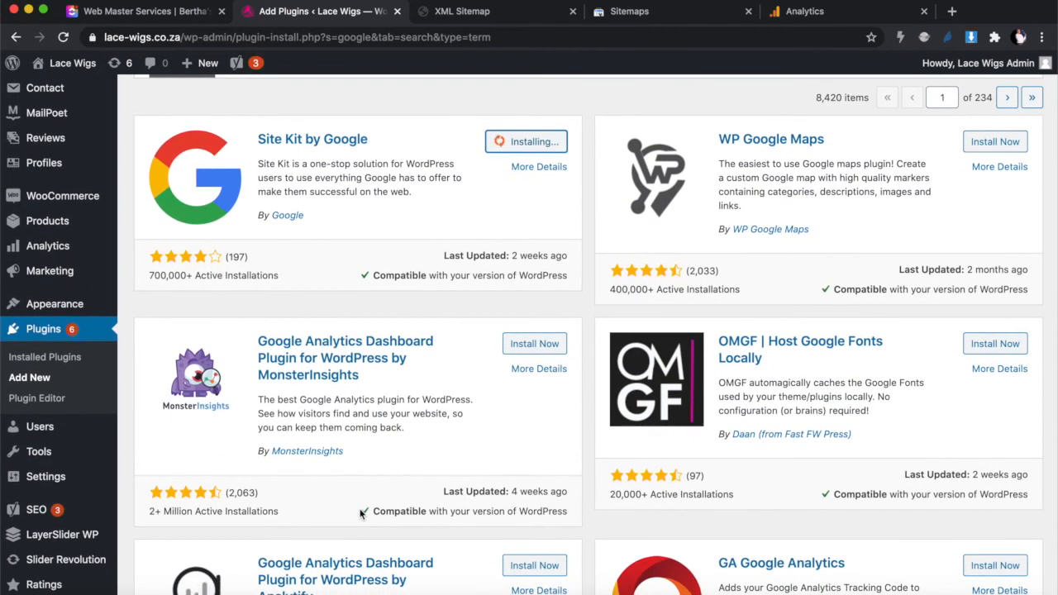
{"action": "scroll", "coordinate": [360, 513], "scroll_direction": "up", "scroll_amount": 5}
{"action": "scroll", "coordinate": [361, 513], "scroll_direction": "down", "scroll_amount": 3}
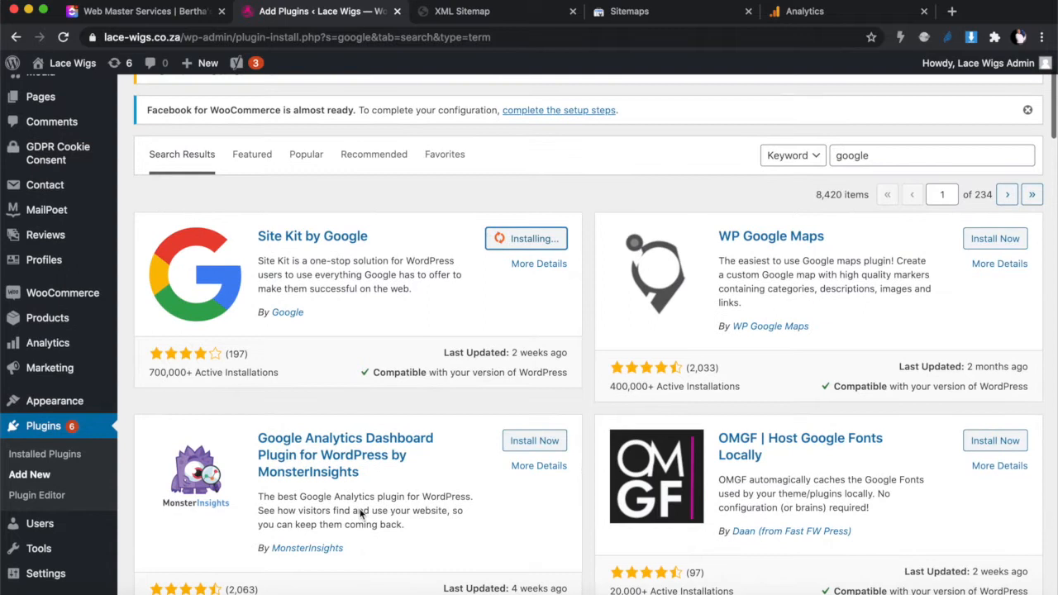
{"action": "scroll", "coordinate": [361, 513], "scroll_direction": "up", "scroll_amount": 3}
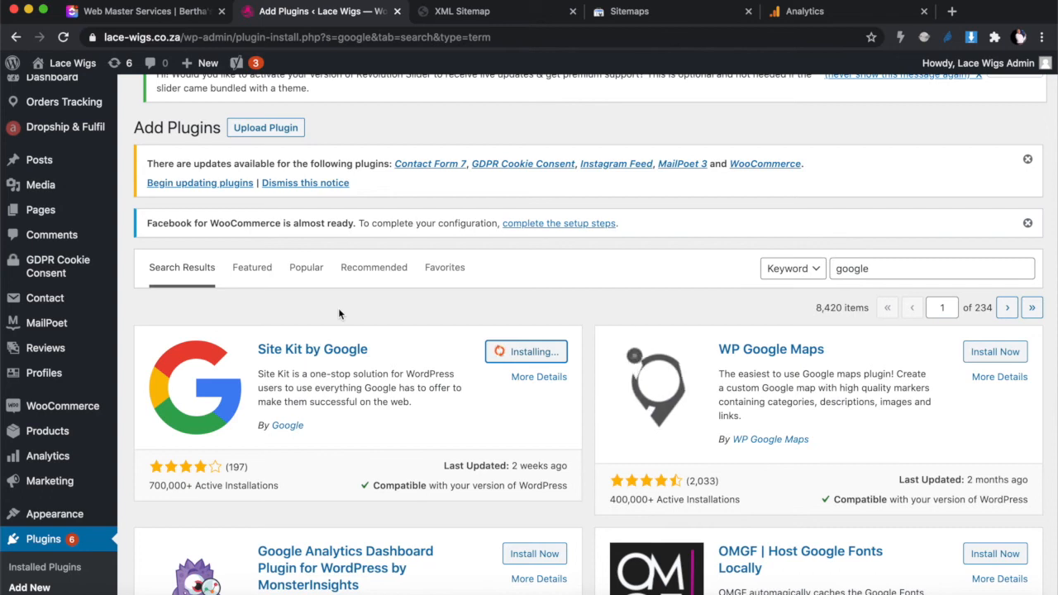
{"action": "scroll", "coordinate": [339, 312], "scroll_direction": "down", "scroll_amount": 4}
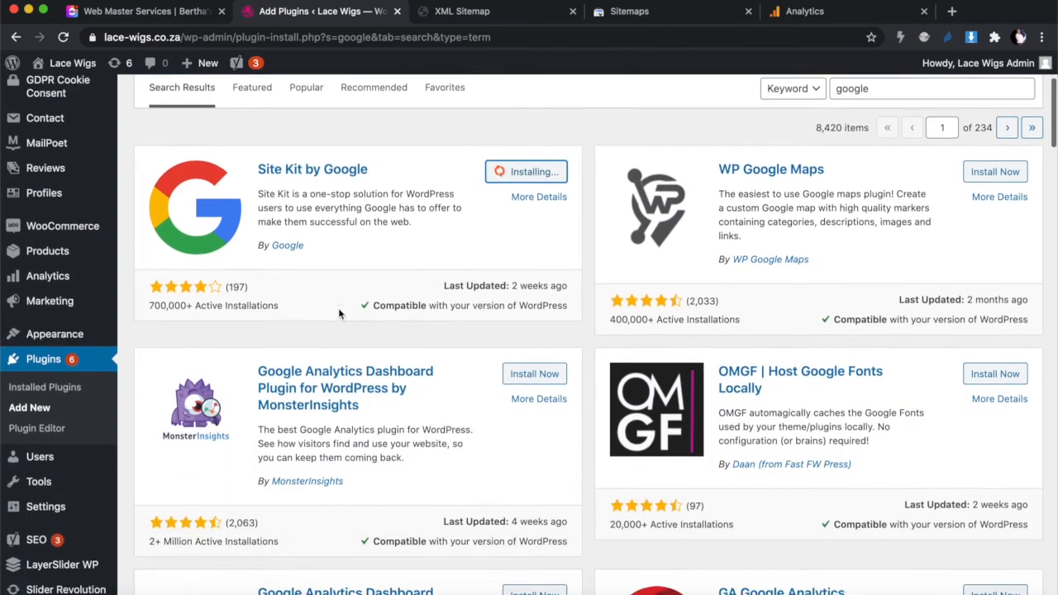
{"action": "scroll", "coordinate": [338, 313], "scroll_direction": "up", "scroll_amount": 2}
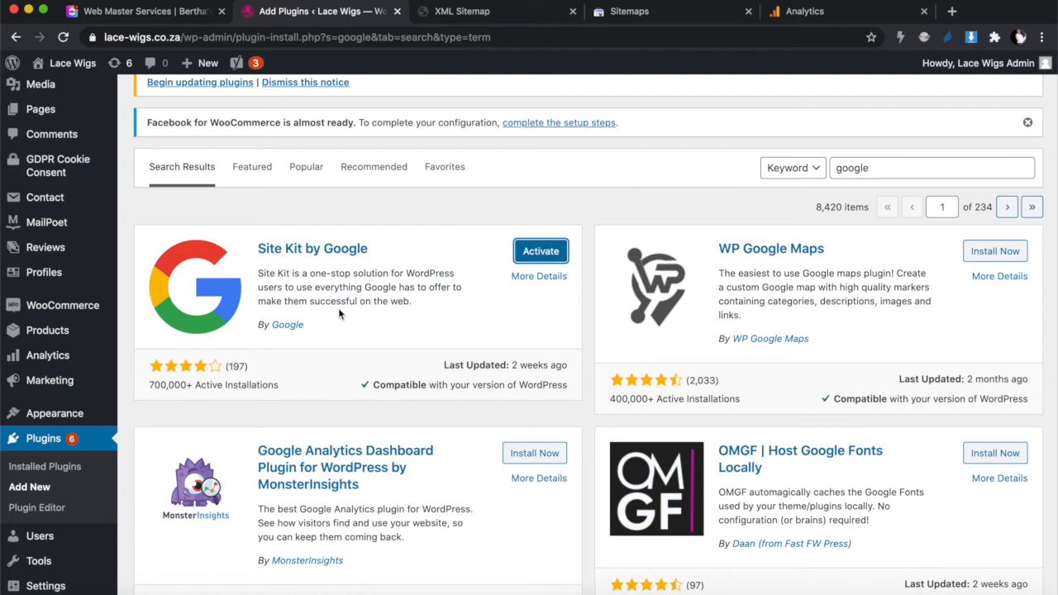
{"action": "left_click", "coordinate": [537, 254]}
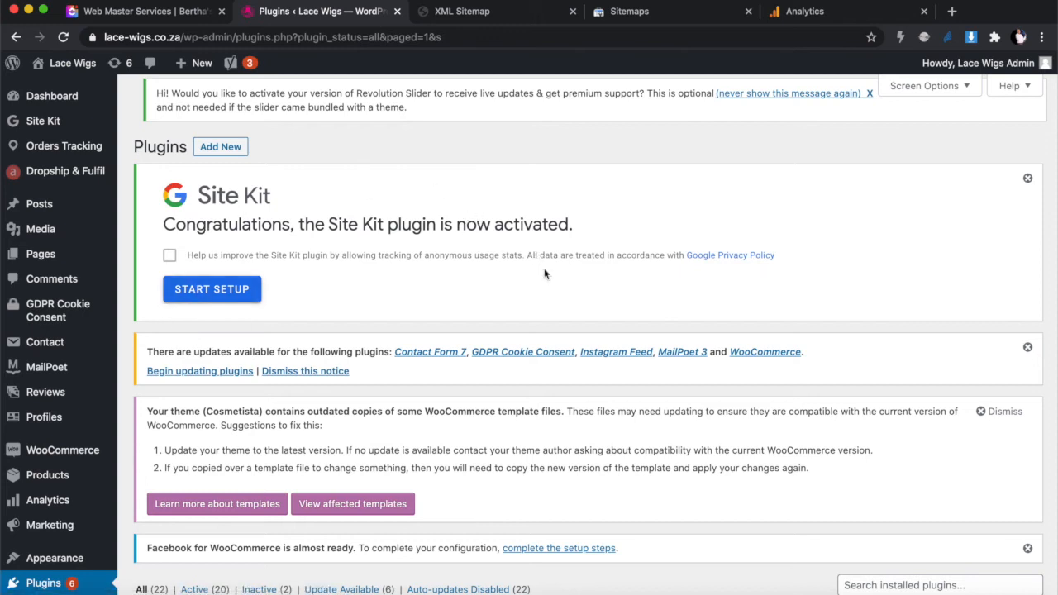
- Allow Site Kit to track anonymous usage stats, start its setup and proceed to sign in with Google
{"action": "left_click", "coordinate": [173, 259]}
{"action": "left_click", "coordinate": [209, 290]}
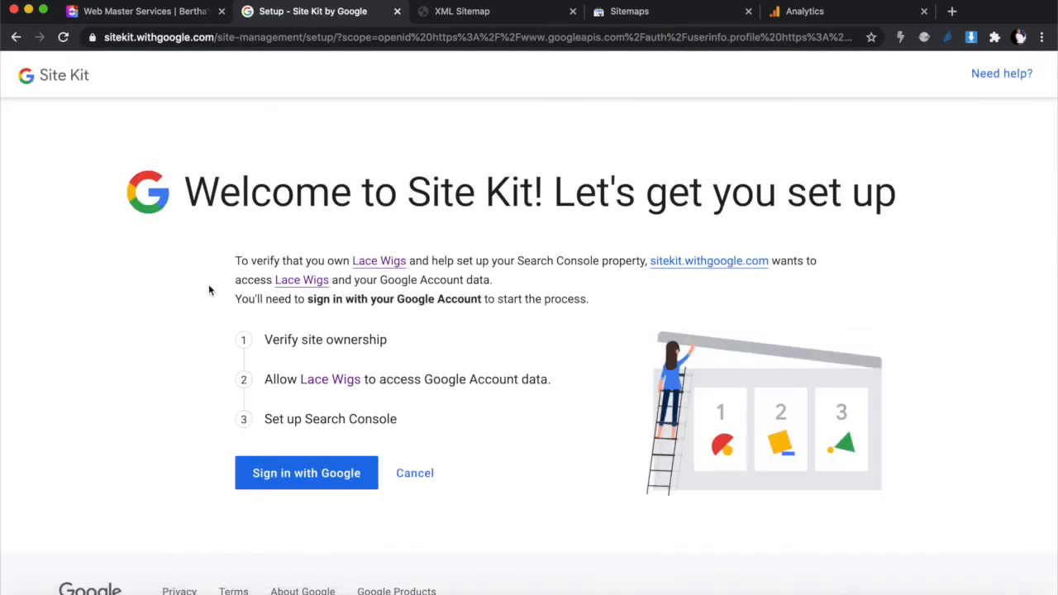
{"action": "scroll", "coordinate": [209, 289], "scroll_direction": "down", "scroll_amount": 1}
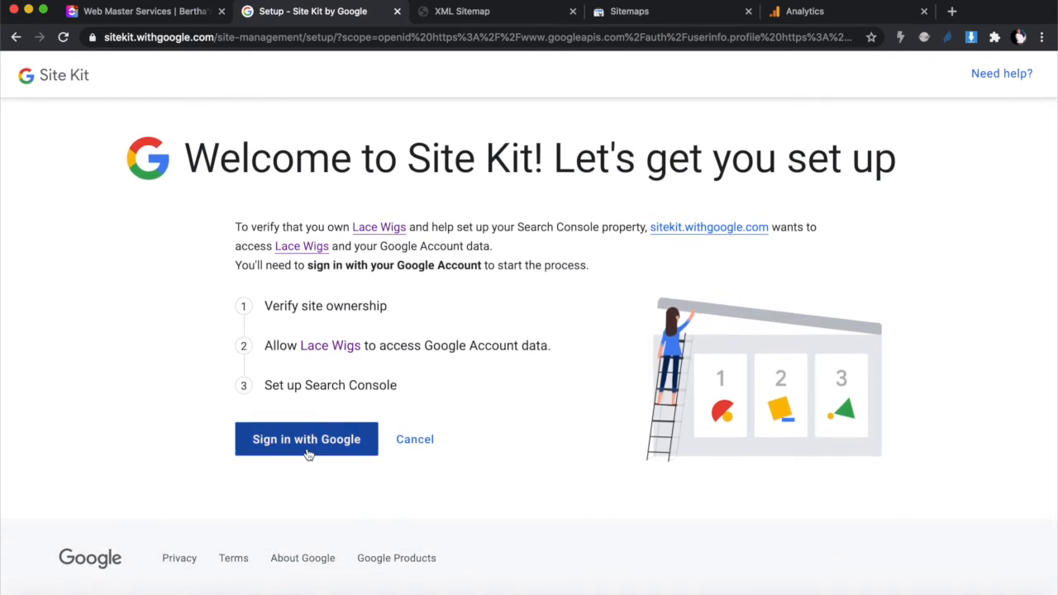
{"action": "left_click", "coordinate": [305, 451]}
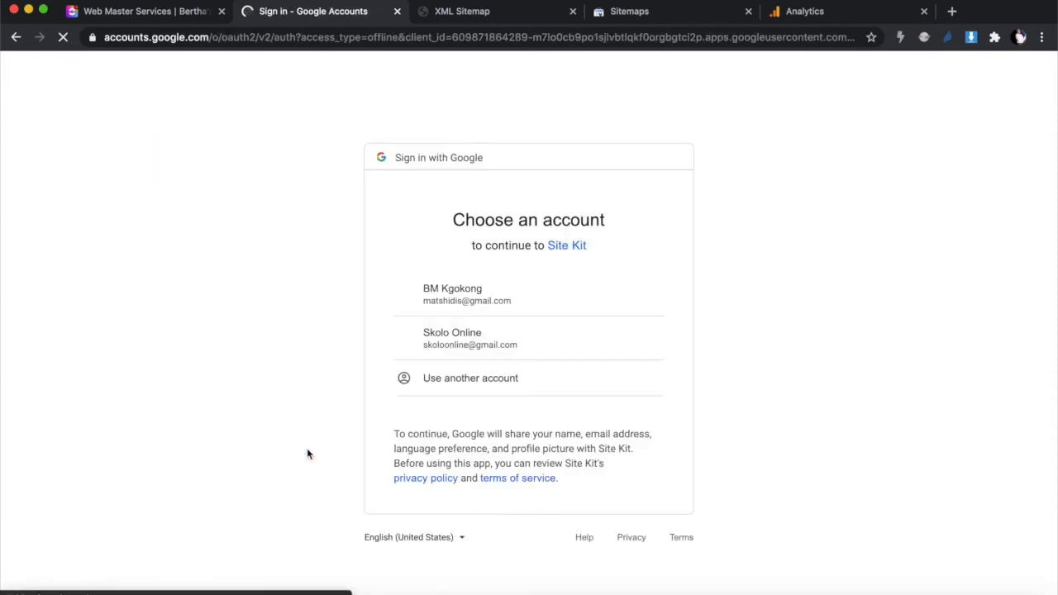
- Choose the Google account, allow Site Kit and the Lace Wigs site access to its data, and go to the Site Kit dashboard
{"action": "left_click", "coordinate": [487, 290]}
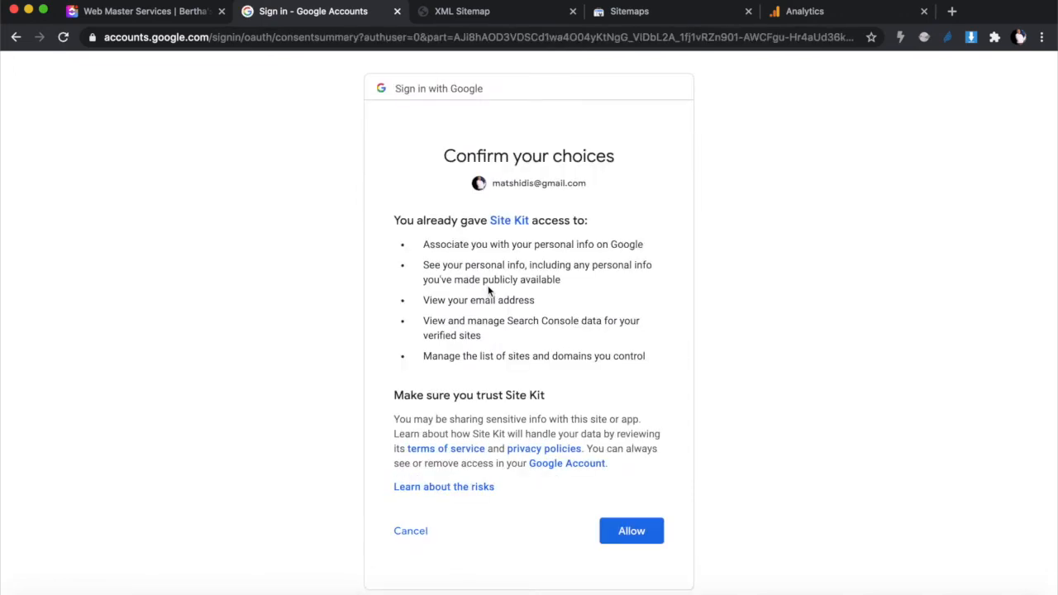
{"action": "left_click", "coordinate": [626, 538]}
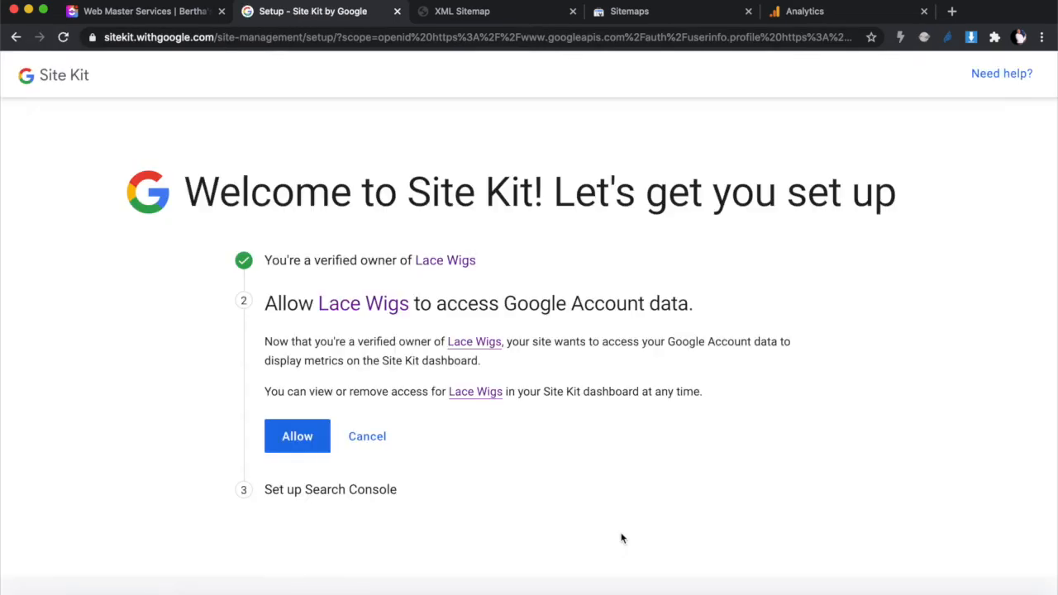
{"action": "left_click", "coordinate": [301, 436]}
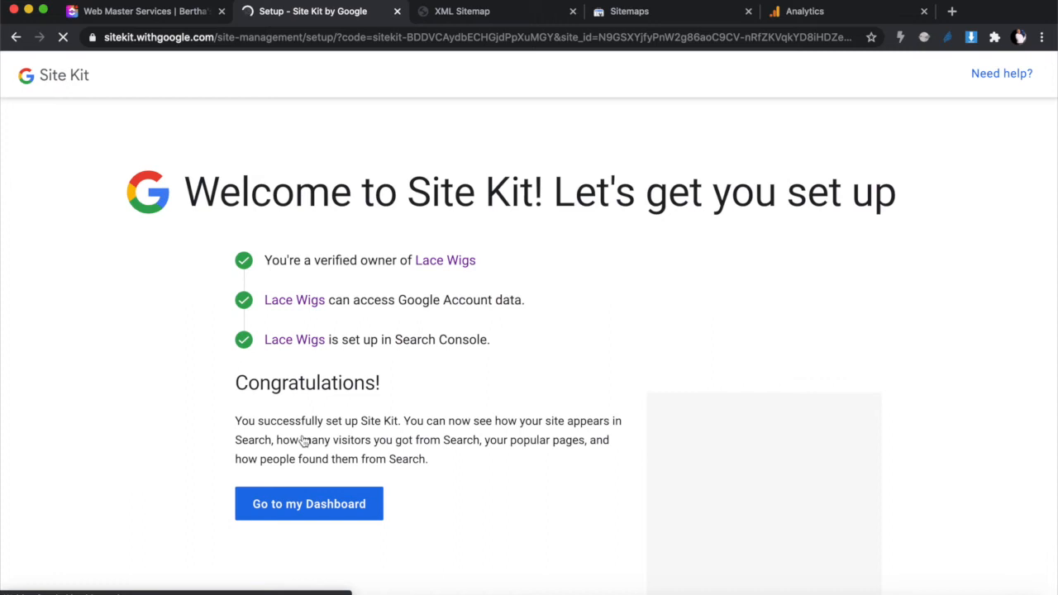
{"action": "left_click", "coordinate": [289, 512]}
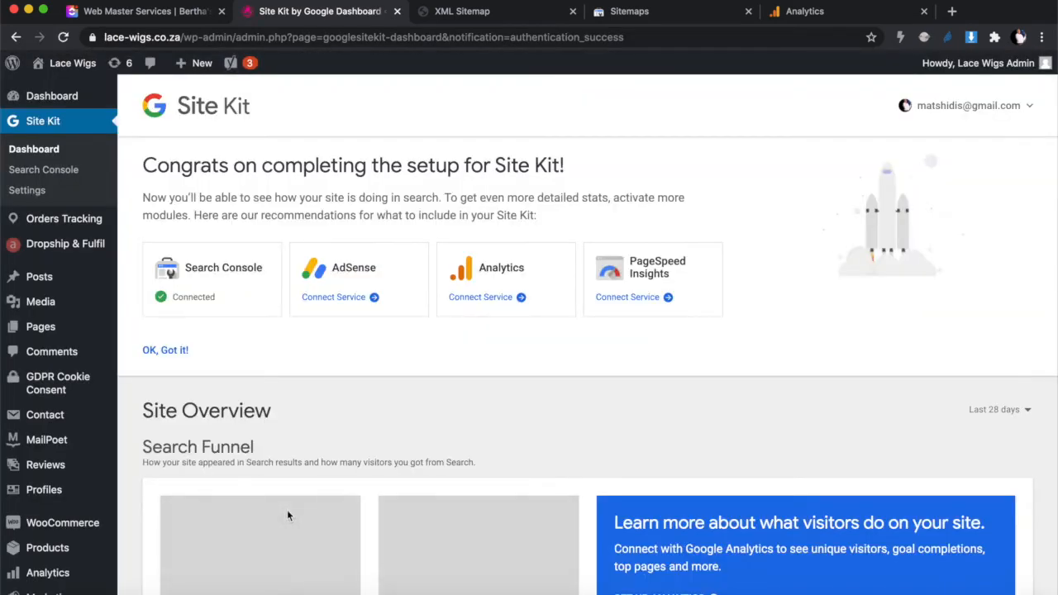
{"action": "scroll", "coordinate": [342, 427], "scroll_direction": "down", "scroll_amount": 2}
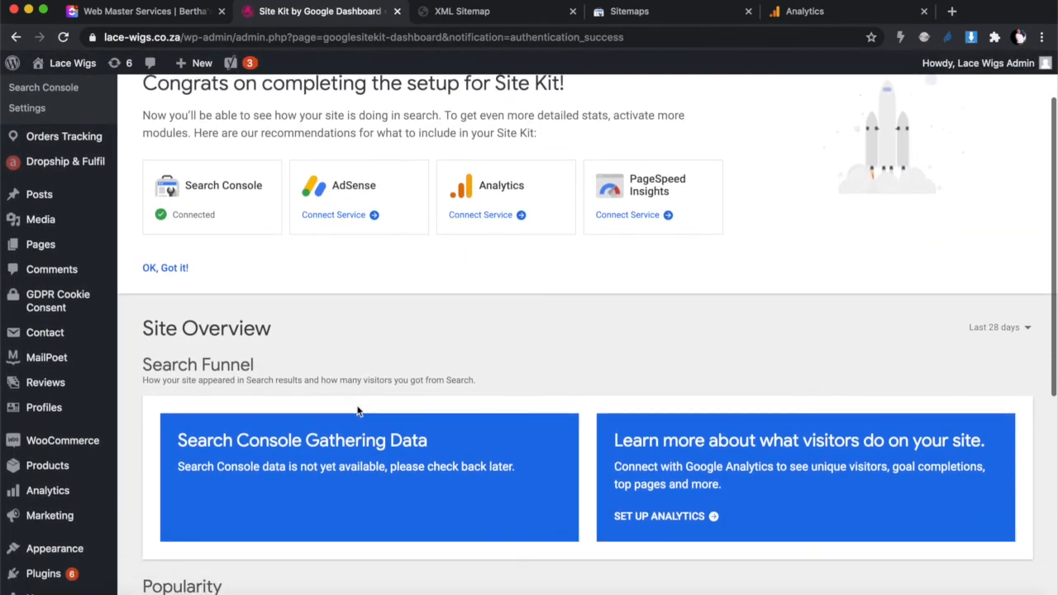
{"action": "scroll", "coordinate": [359, 406], "scroll_direction": "up", "scroll_amount": 2}
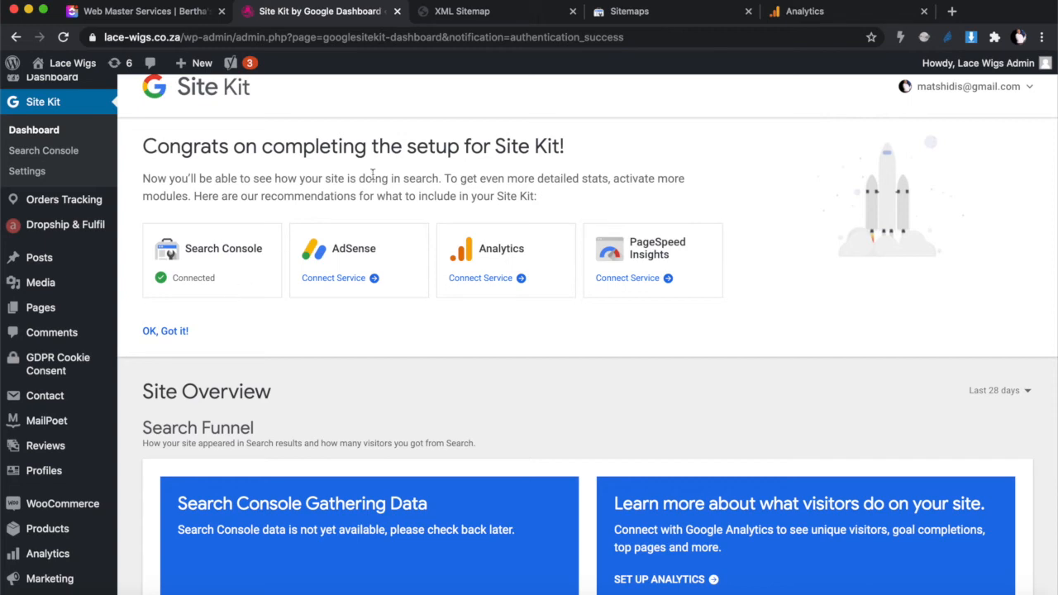
- Connect the Analytics service in Site Kit and look over the site overview on its dashboard
{"action": "left_click", "coordinate": [641, 15]}
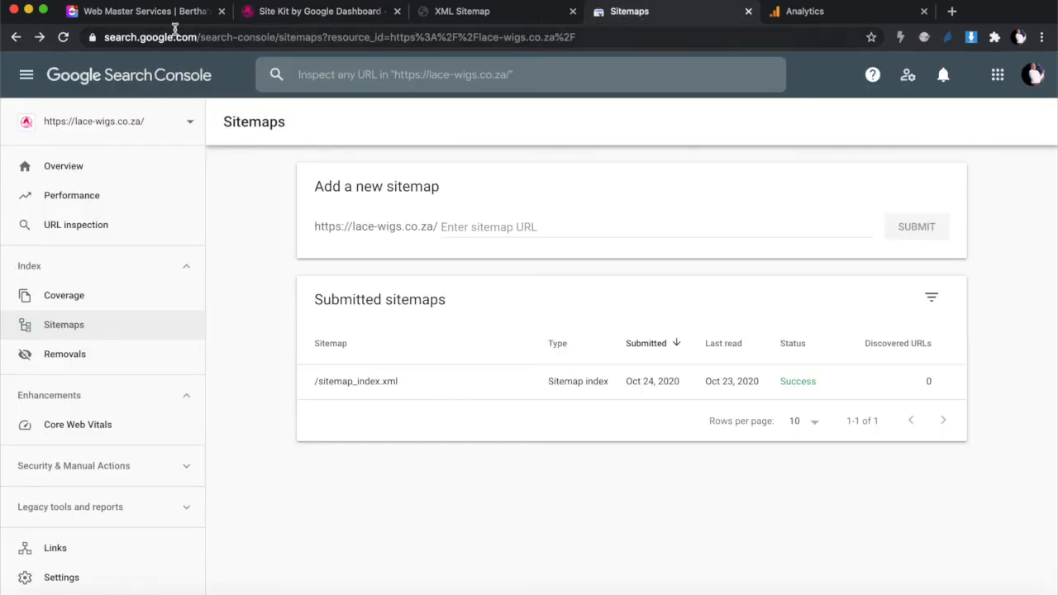
{"action": "left_click", "coordinate": [306, 15]}
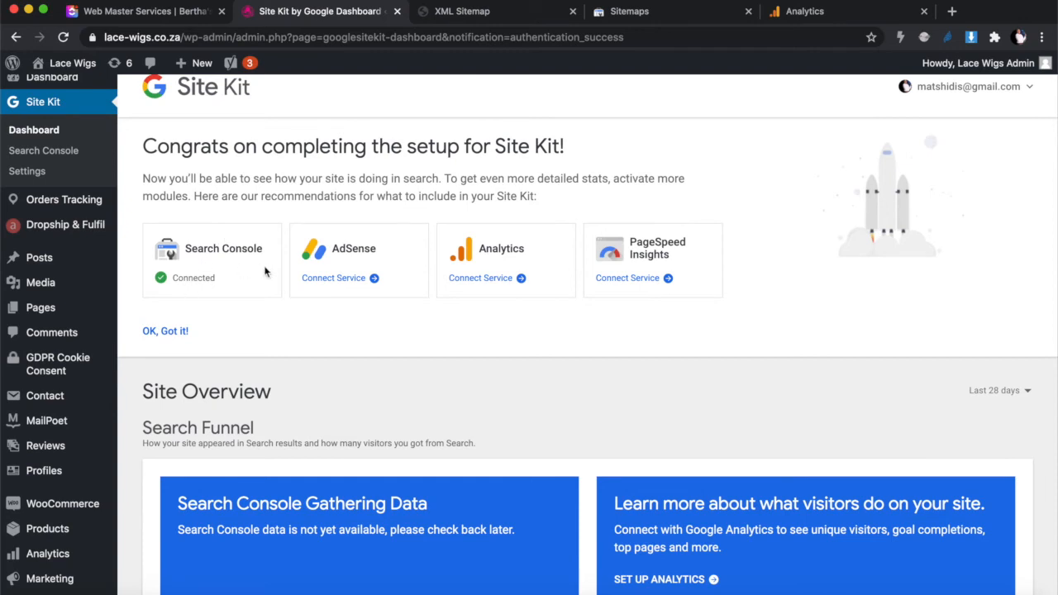
{"action": "left_click", "coordinate": [485, 279]}
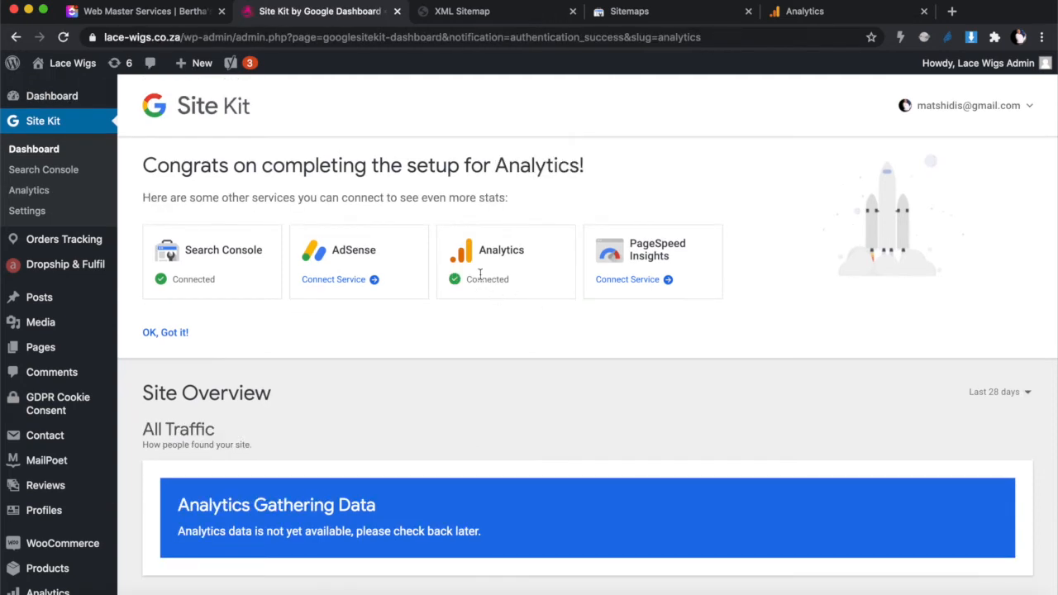
{"action": "scroll", "coordinate": [479, 277], "scroll_direction": "down", "scroll_amount": 4}
{"action": "scroll", "coordinate": [479, 278], "scroll_direction": "up", "scroll_amount": 4}
{"action": "scroll", "coordinate": [578, 366], "scroll_direction": "down", "scroll_amount": 5}
{"action": "scroll", "coordinate": [578, 355], "scroll_direction": "up", "scroll_amount": 5}
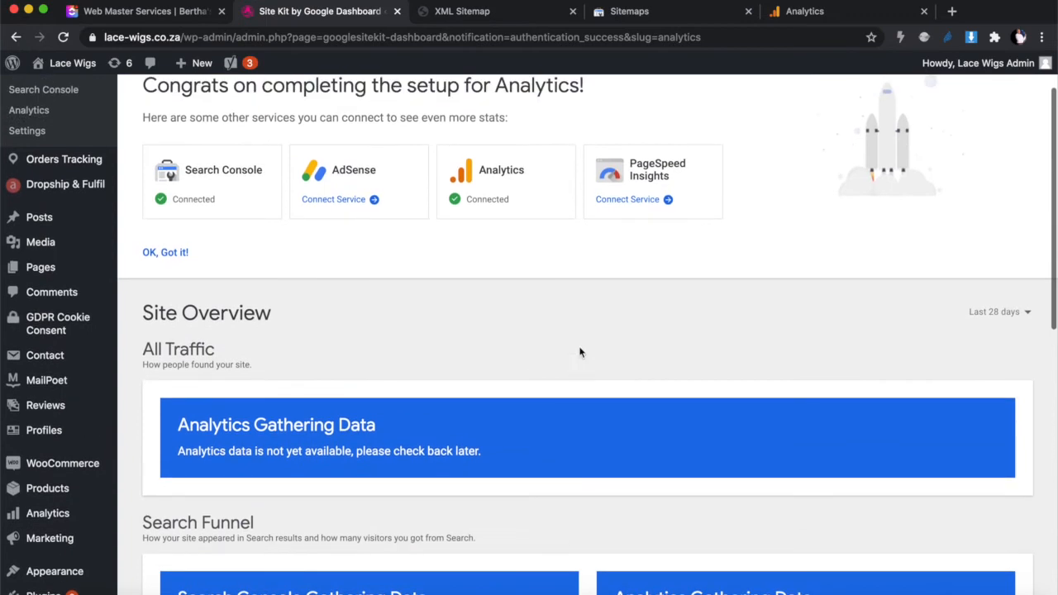
- Mark the Set up Google Site Kit task complete on the ClickUp board and open the Social Media Building list
{"action": "left_click", "coordinate": [159, 17]}
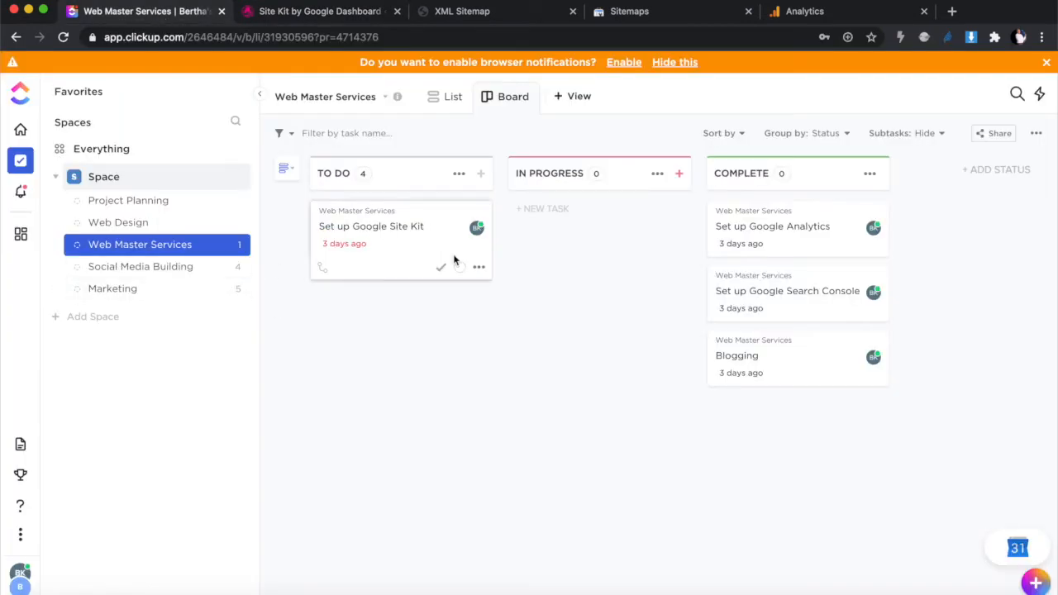
{"action": "left_click", "coordinate": [459, 267]}
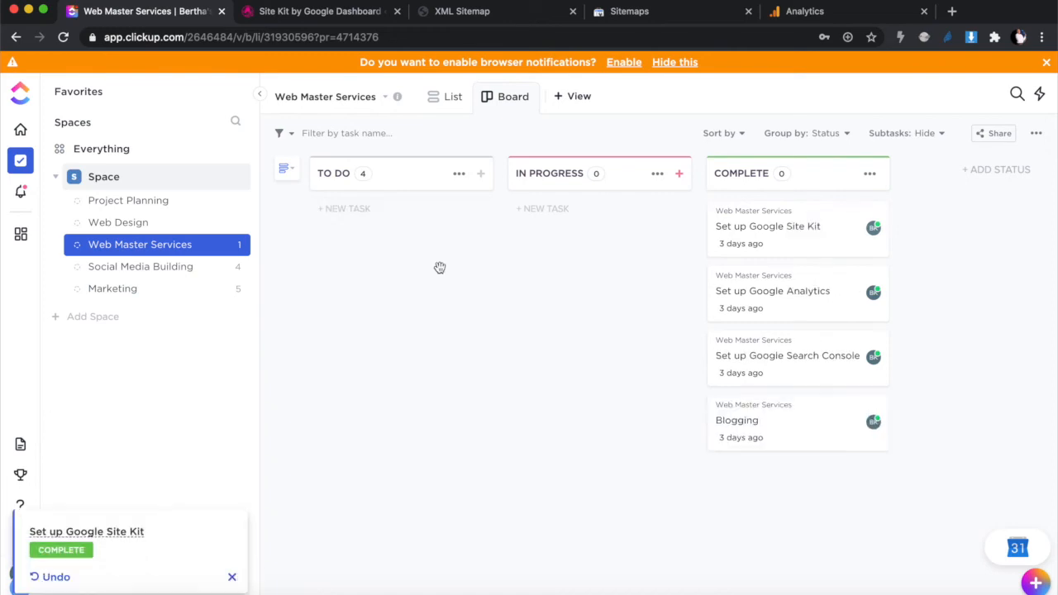
{"action": "left_click", "coordinate": [318, 11]}
{"action": "left_click", "coordinate": [118, 15]}
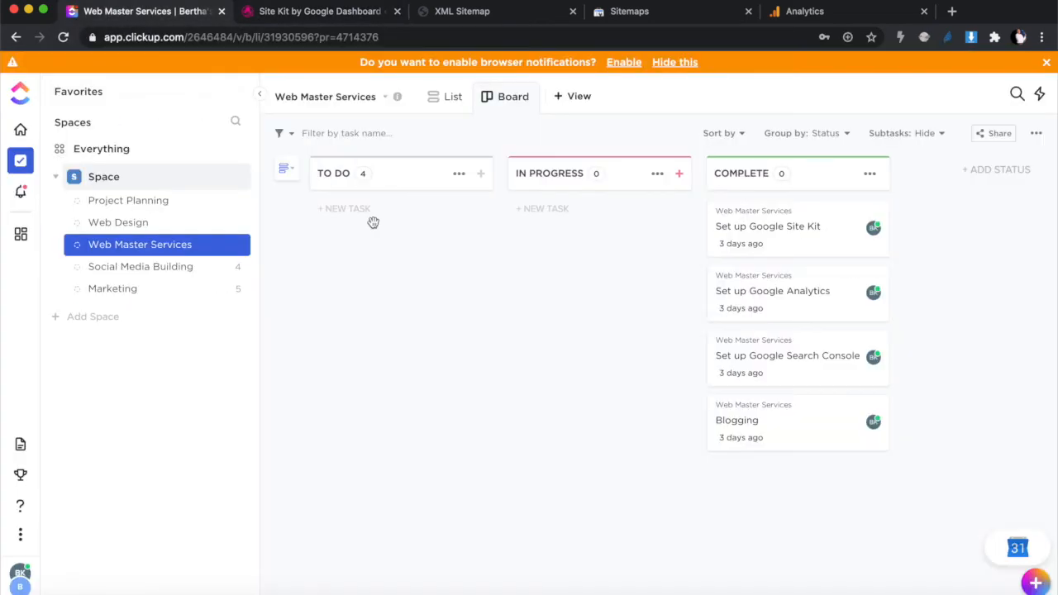
{"action": "left_click", "coordinate": [138, 267]}
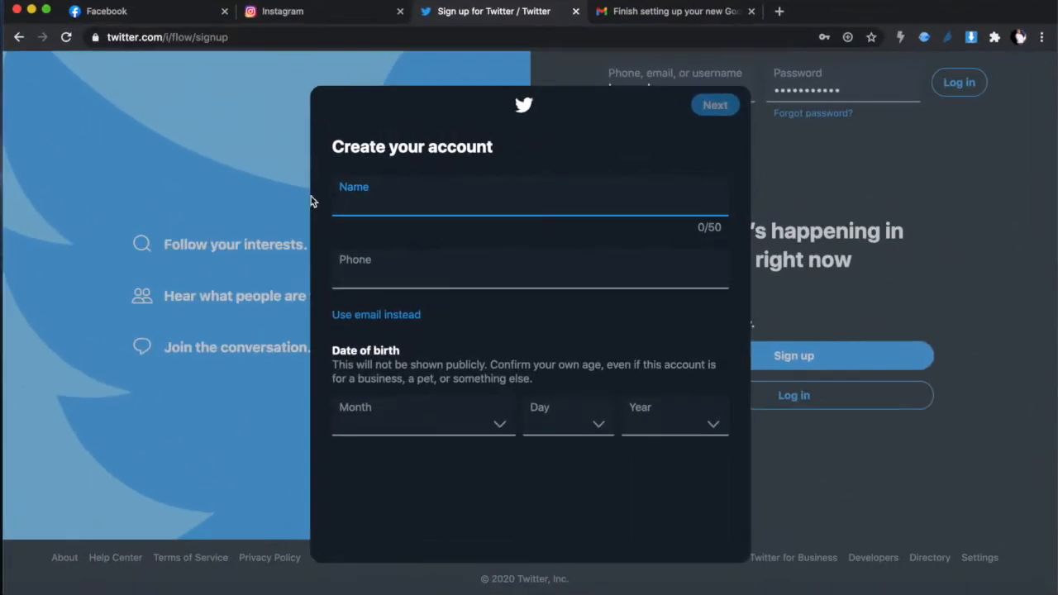
- Enter Lace.Wigs.Za as the name in the Twitter sign-up form and fill in the phone number
{"action": "type", "text": "Lace.Wigs.ZA"}
{"action": "key", "text": "BackSpace"}
{"action": "key", "text": "BackSpace"}
{"action": "type", "text": "Za"}
{"action": "left_click", "coordinate": [371, 278]}
{"action": "type", "text": "+27"}
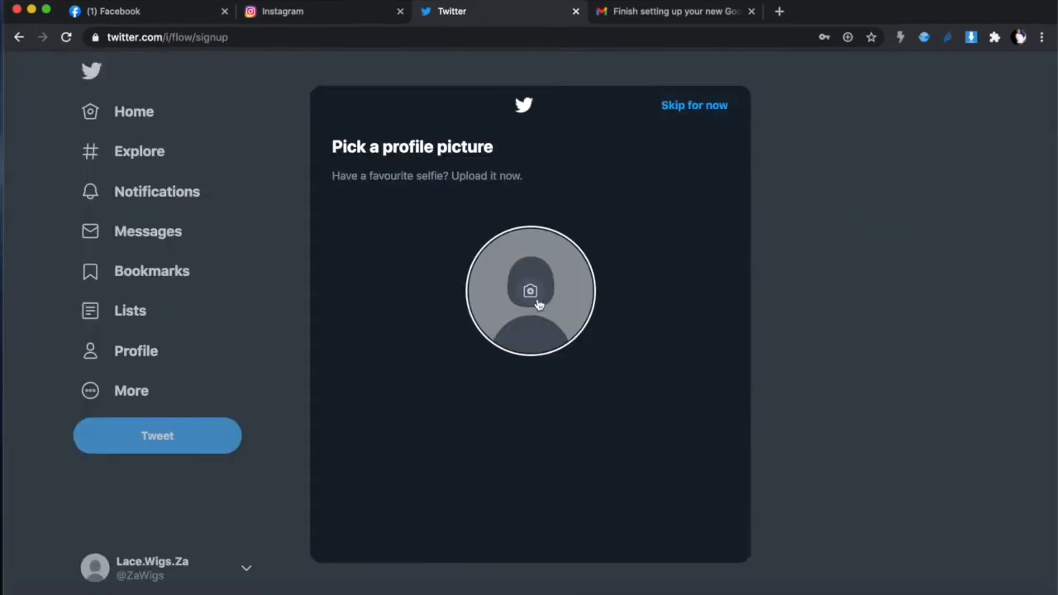
- Upload colour-bob-lace-wig.png from the Desktop as the Twitter profile picture and skip turning on notifications
{"action": "left_click", "coordinate": [531, 293]}
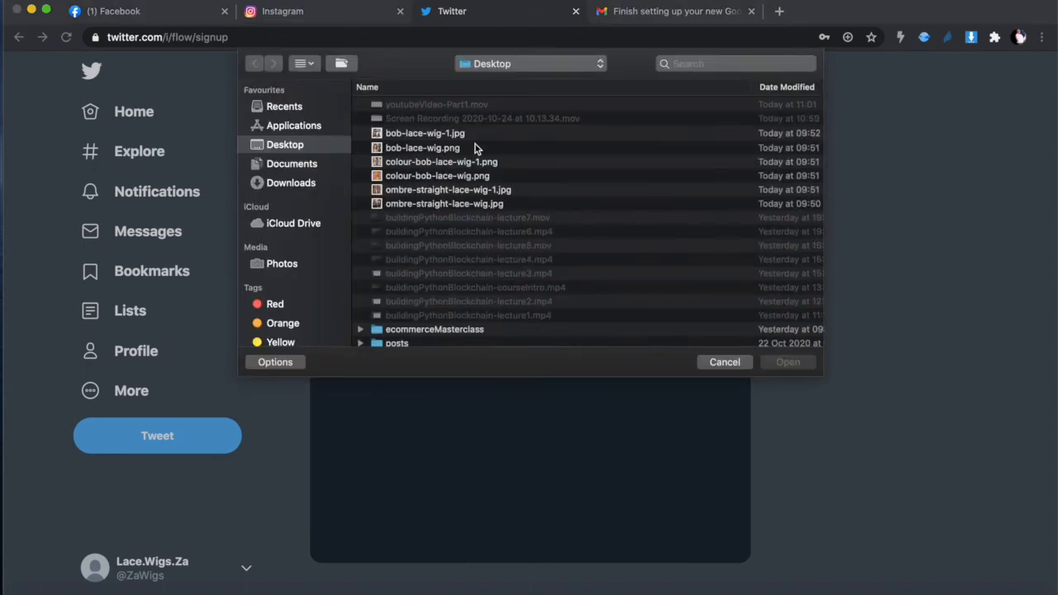
{"action": "double_click", "coordinate": [421, 176]}
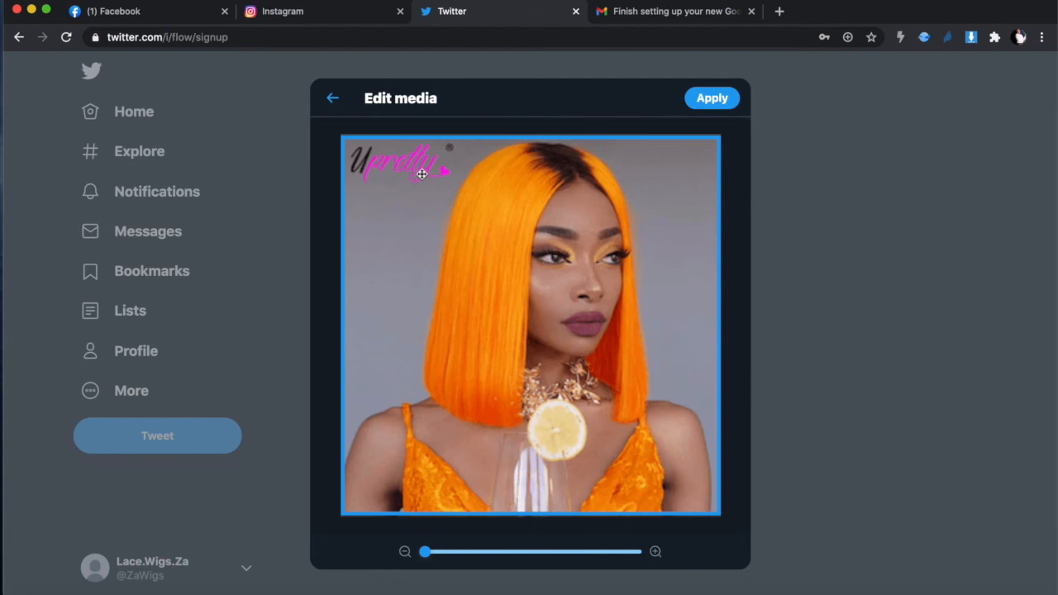
{"action": "left_click", "coordinate": [717, 102]}
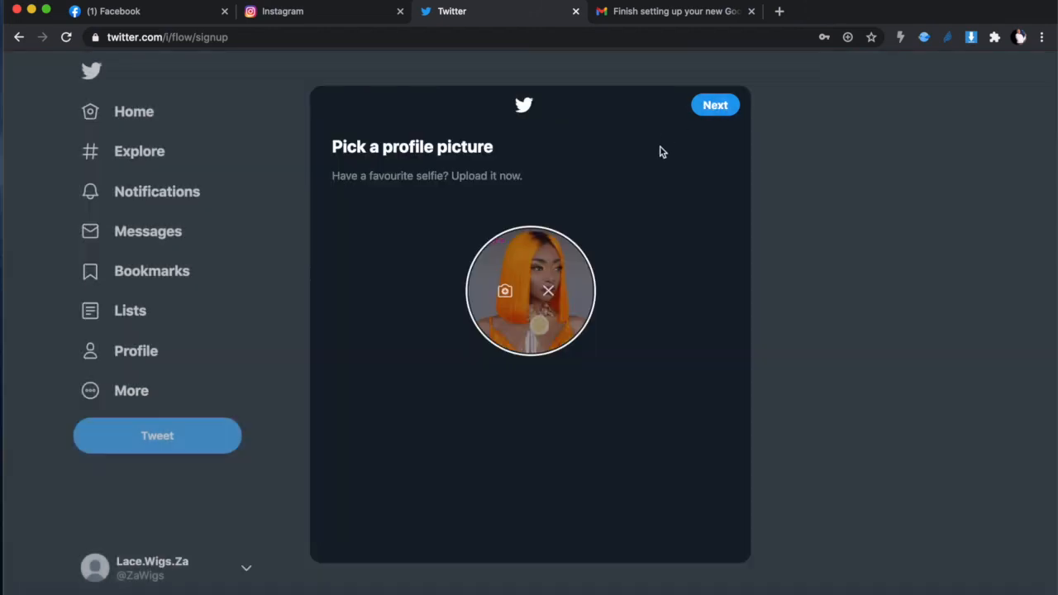
{"action": "left_click", "coordinate": [715, 105]}
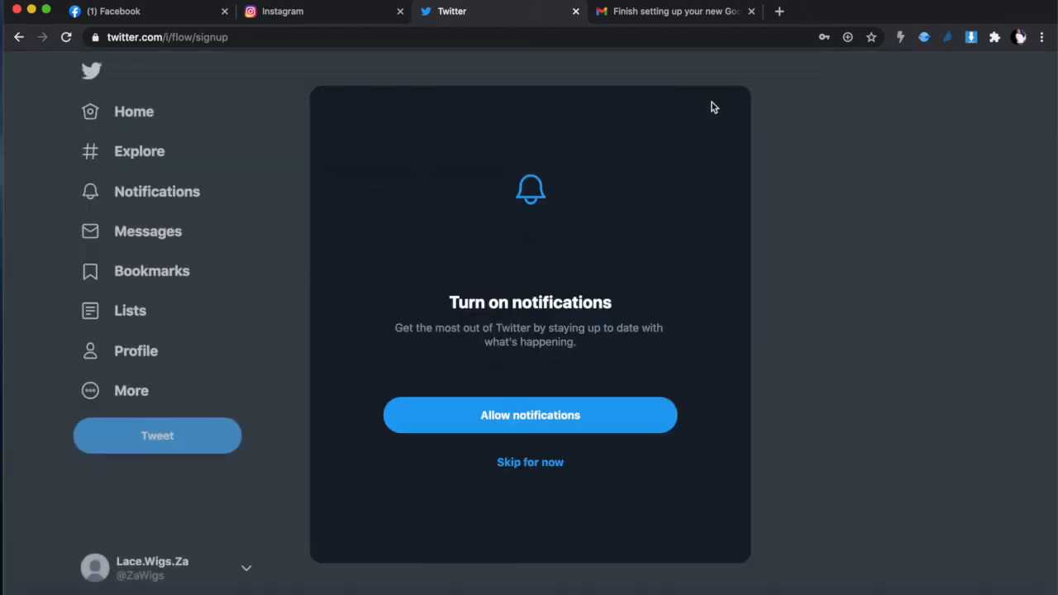
{"action": "left_click", "coordinate": [548, 460]}
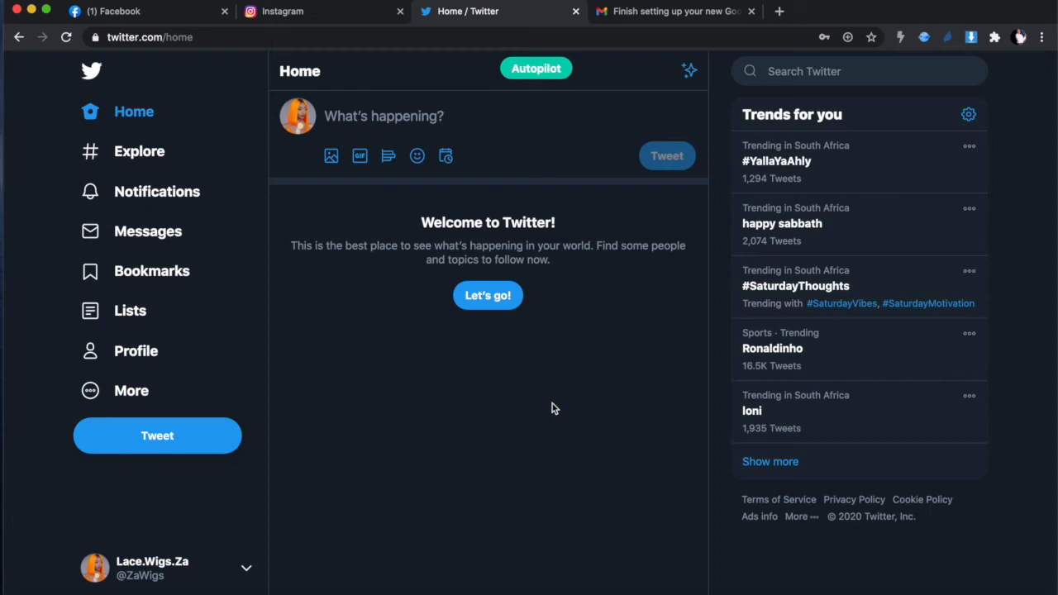
- Open the Lace.Wigs.Za profile for editing and apply the Lace Wigs logo as its header image
{"action": "left_click", "coordinate": [136, 350]}
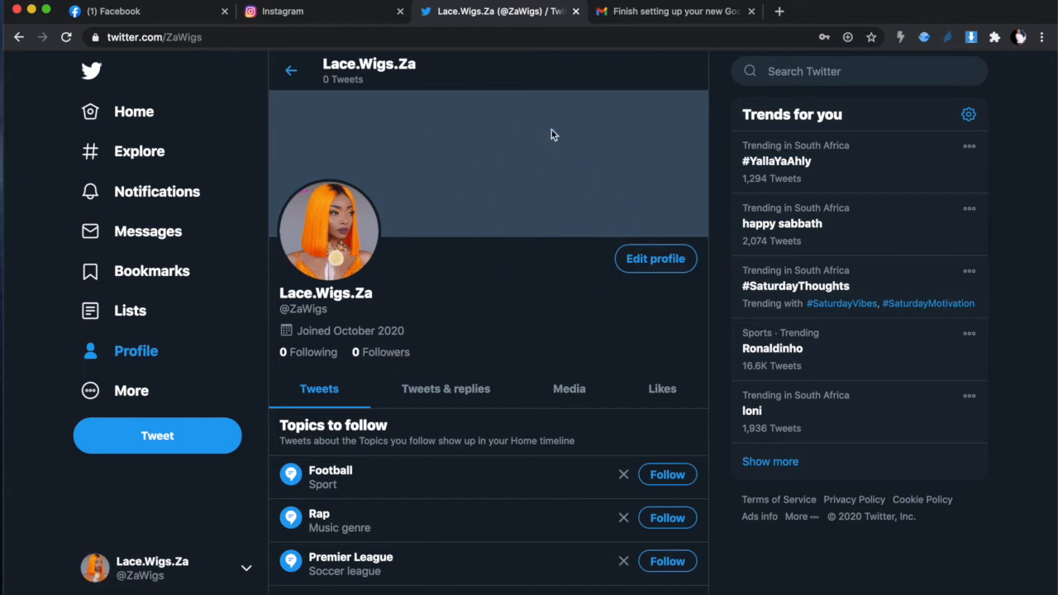
{"action": "left_click", "coordinate": [654, 263]}
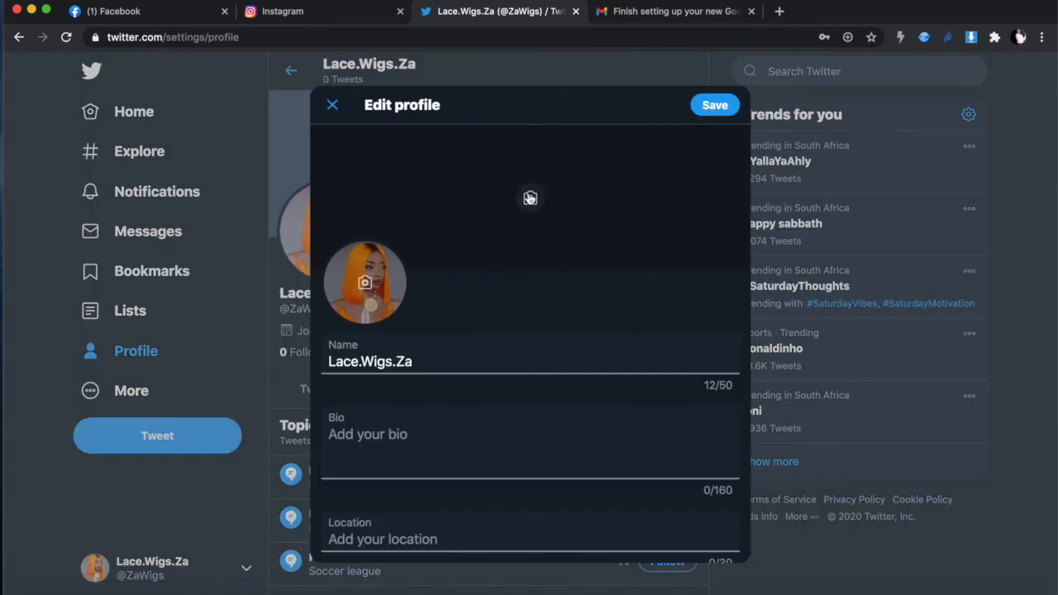
{"action": "left_click", "coordinate": [530, 199]}
{"action": "scroll", "coordinate": [474, 264], "scroll_direction": "down", "scroll_amount": 1}
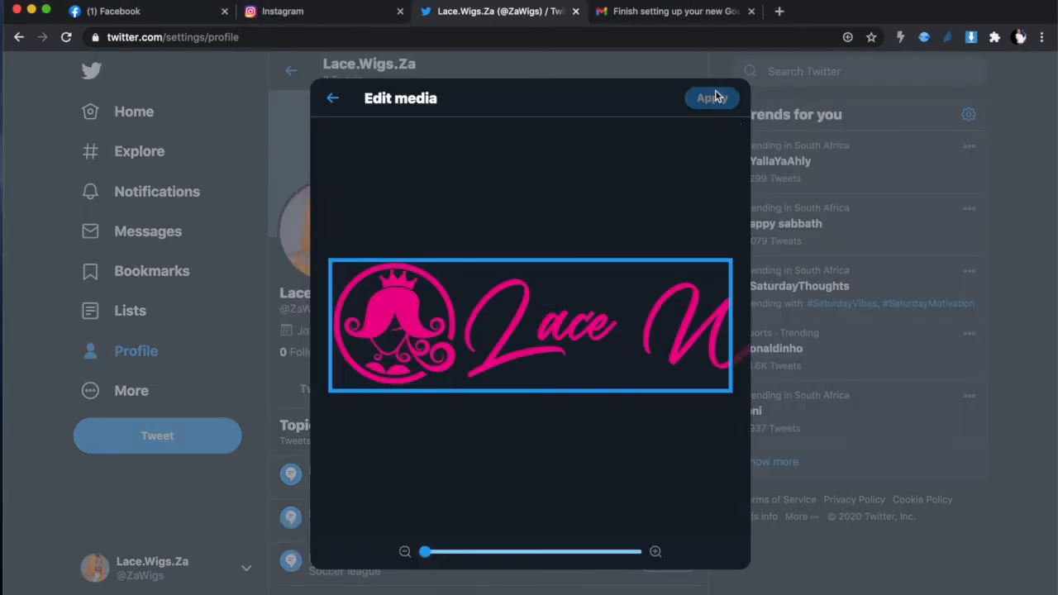
{"action": "left_click", "coordinate": [712, 98]}
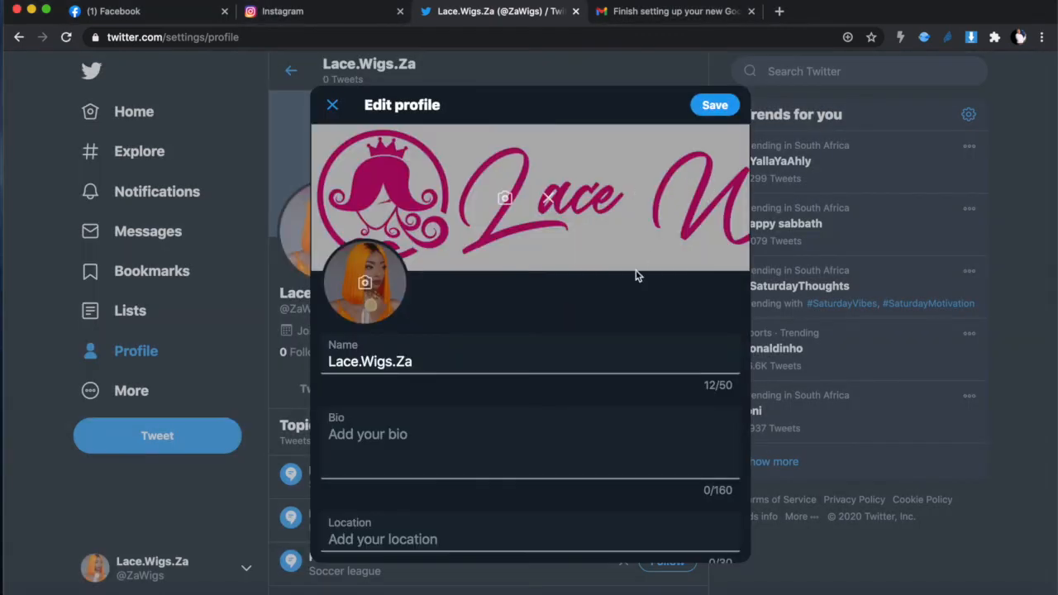
{"action": "scroll", "coordinate": [610, 321], "scroll_direction": "down", "scroll_amount": 3}
{"action": "left_click", "coordinate": [474, 324]}
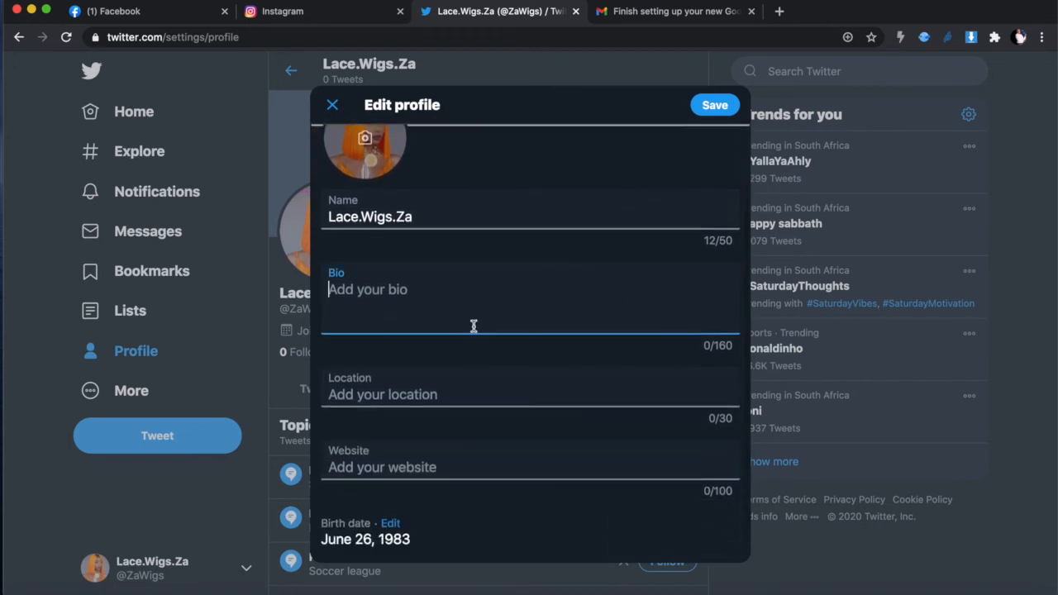
{"action": "type", "text": "We se"}
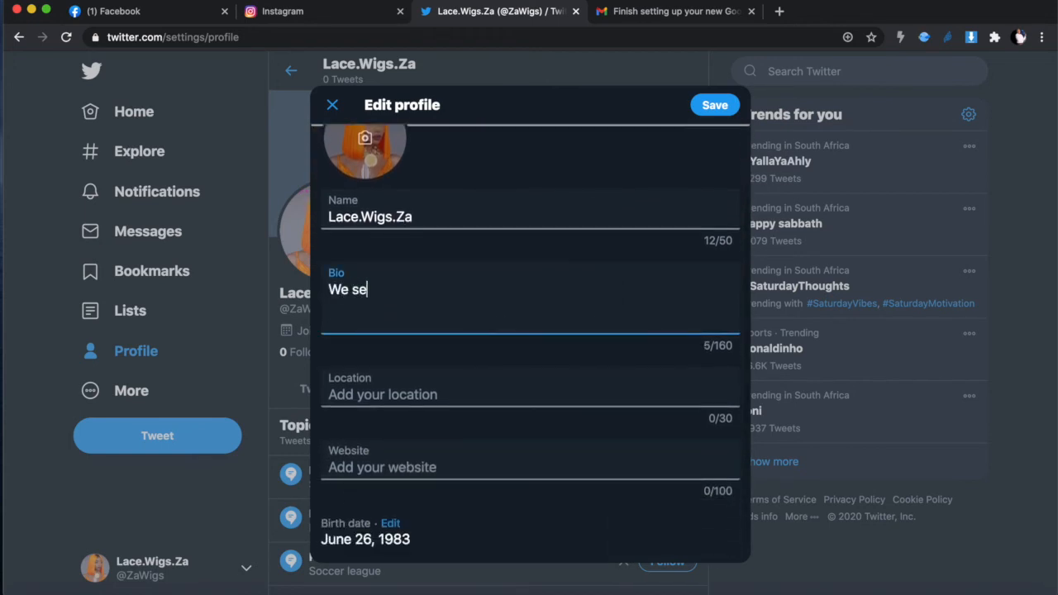
{"action": "type", "text": "ll high qua"}
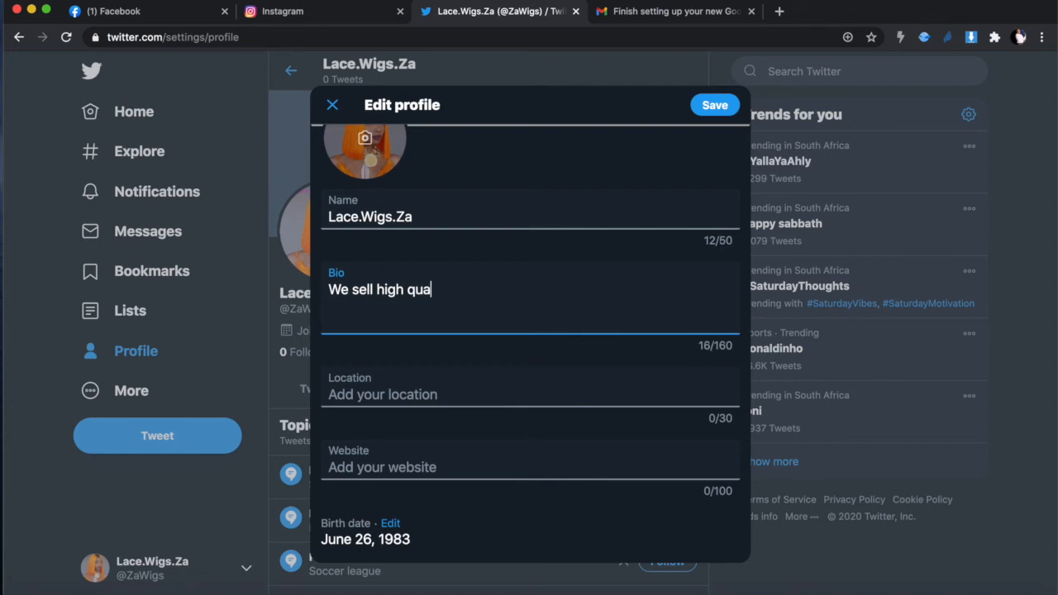
{"action": "type", "text": "lity lace wigs,"}
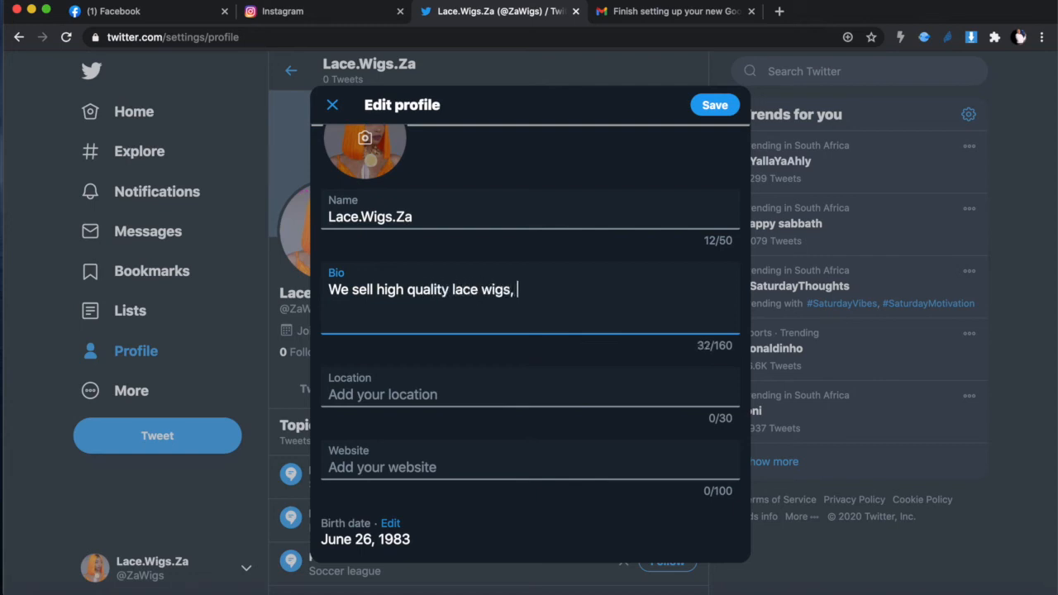
{"action": "key", "text": "BackSpace"}
{"action": "type", "text": "online - visit our"}
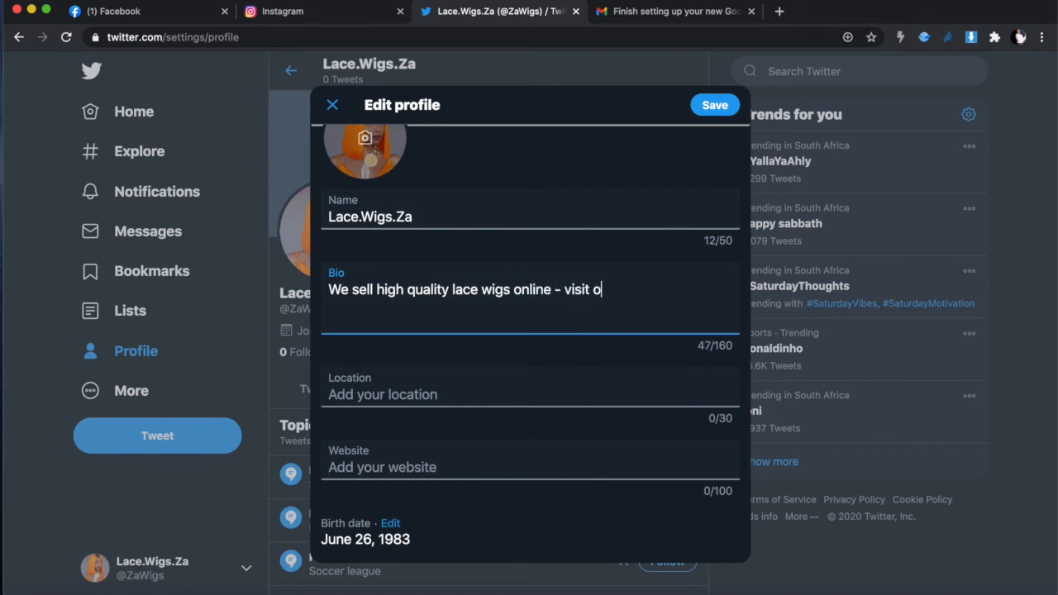
{"action": "type", "text": " store"}
{"action": "key", "text": "BackSpace"}
{"action": "key", "text": "BackSpace"}
{"action": "type", "text": "ore on htt"}
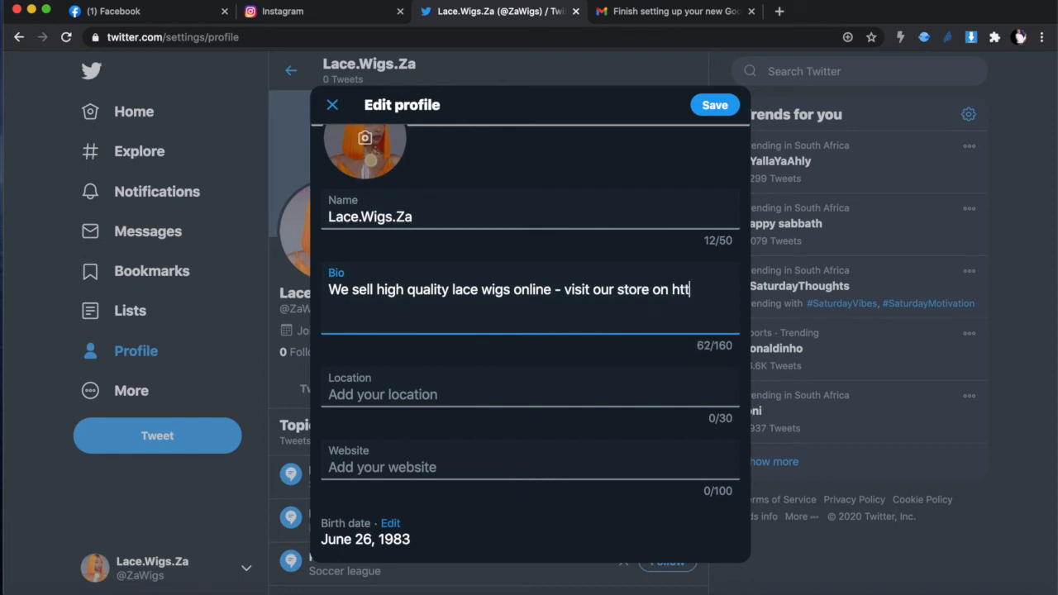
{"action": "type", "text": "ps://lace-wigs"}
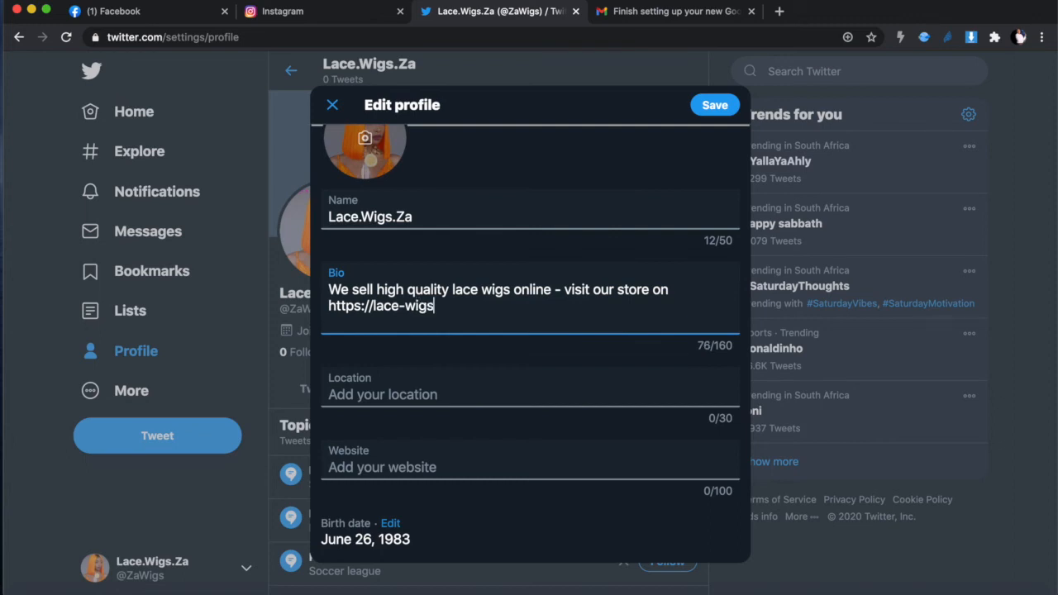
{"action": "type", "text": ".co."}
{"action": "key", "text": "BackSpace"}
{"action": "type", "text": ".xa"}
{"action": "key", "text": "BackSpace"}
{"action": "key", "text": "BackSpace"}
{"action": "type", "text": "za"}
- Set the profile's location to South Africa
{"action": "scroll", "coordinate": [419, 392], "scroll_direction": "down", "scroll_amount": 1}
{"action": "left_click", "coordinate": [419, 373]}
{"action": "type", "text": "So"}
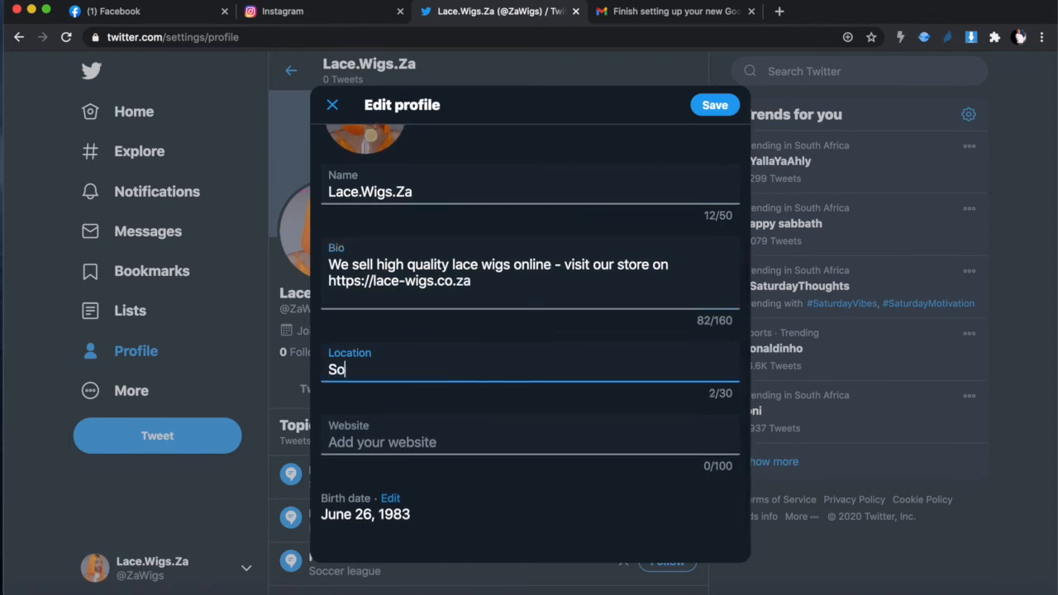
{"action": "type", "text": "uth Africa"}
- Copy the store address lace-wigs.co.za/ from a new browser tab for the Twitter profile's website field
{"action": "left_click", "coordinate": [402, 439]}
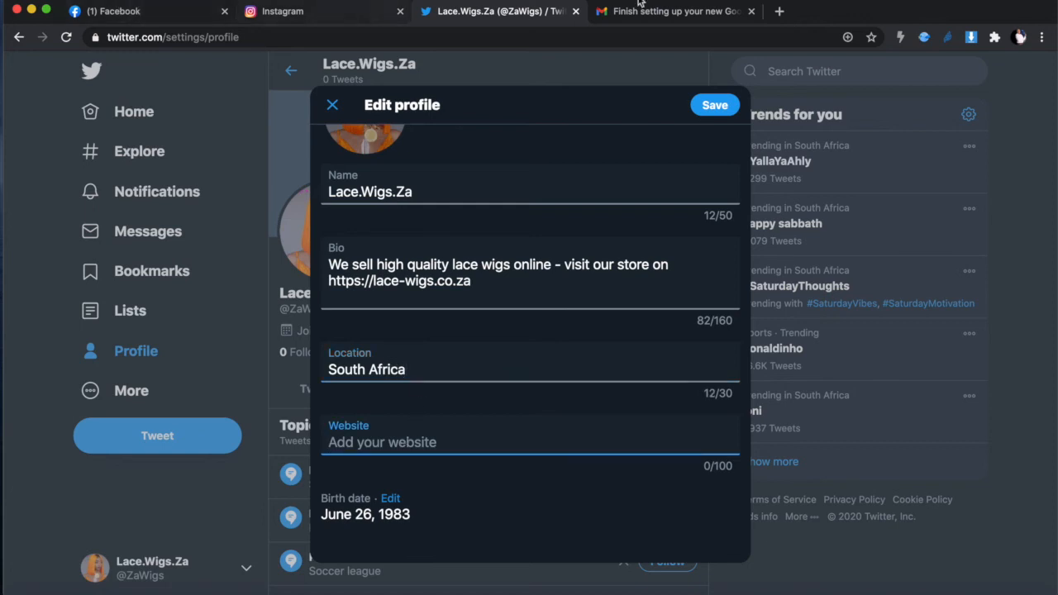
{"action": "left_click", "coordinate": [780, 13]}
{"action": "type", "text": "lace"}
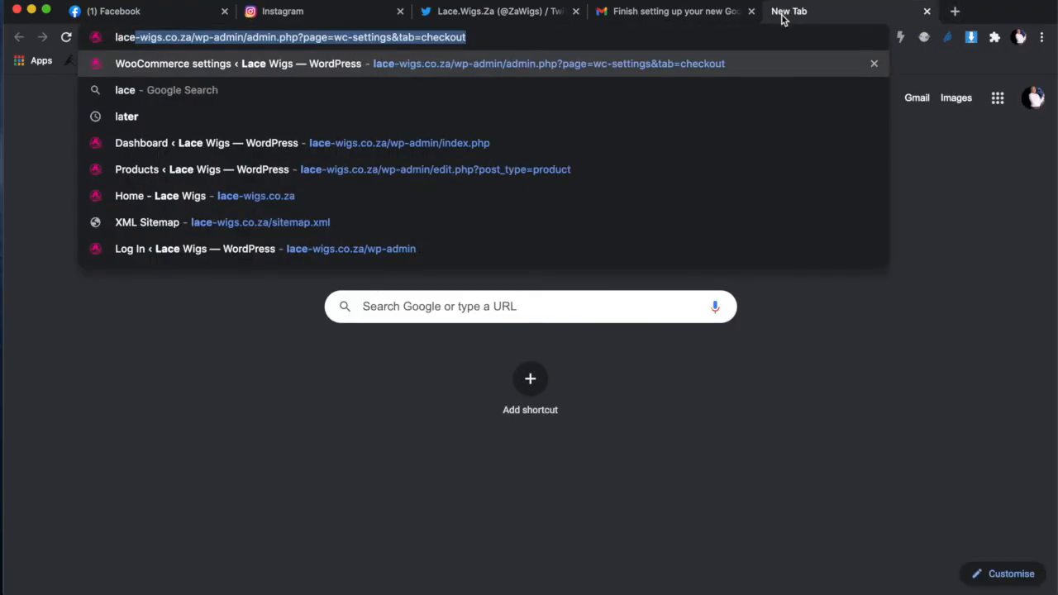
{"action": "left_click_drag", "start_coordinate": [196, 36], "coordinate": [557, 37]}
{"action": "key", "text": "BackSpace"}
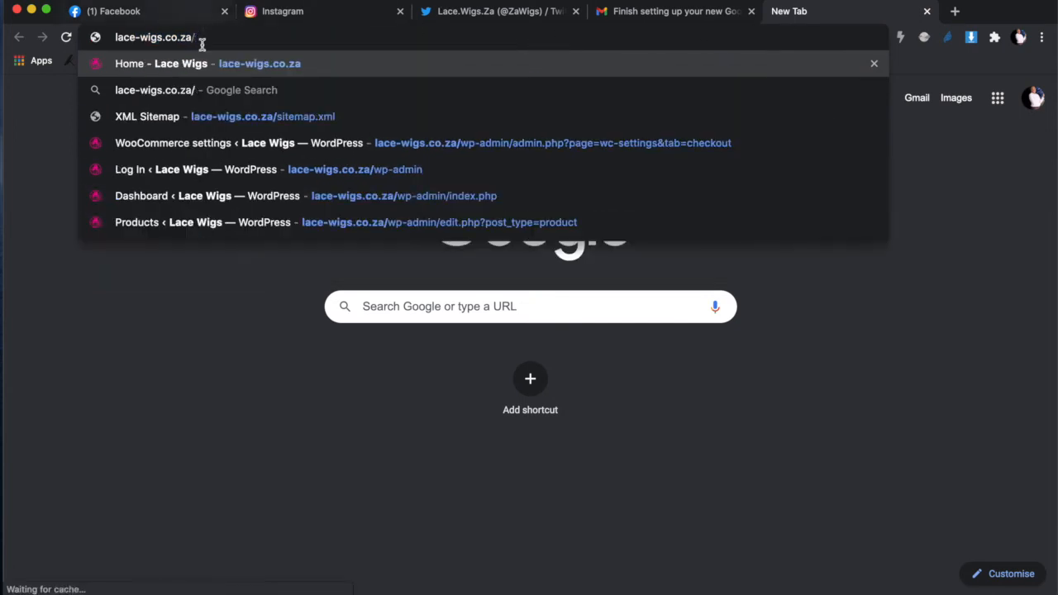
{"action": "left_click_drag", "start_coordinate": [200, 38], "coordinate": [25, 43]}
{"action": "key", "text": "super+c"}
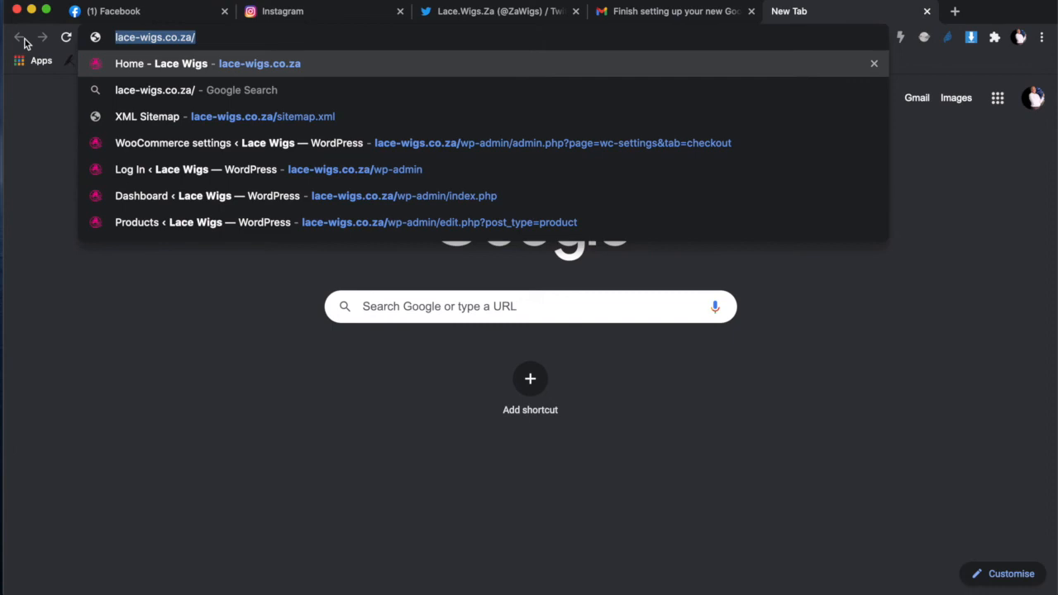
{"action": "left_click", "coordinate": [465, 17]}
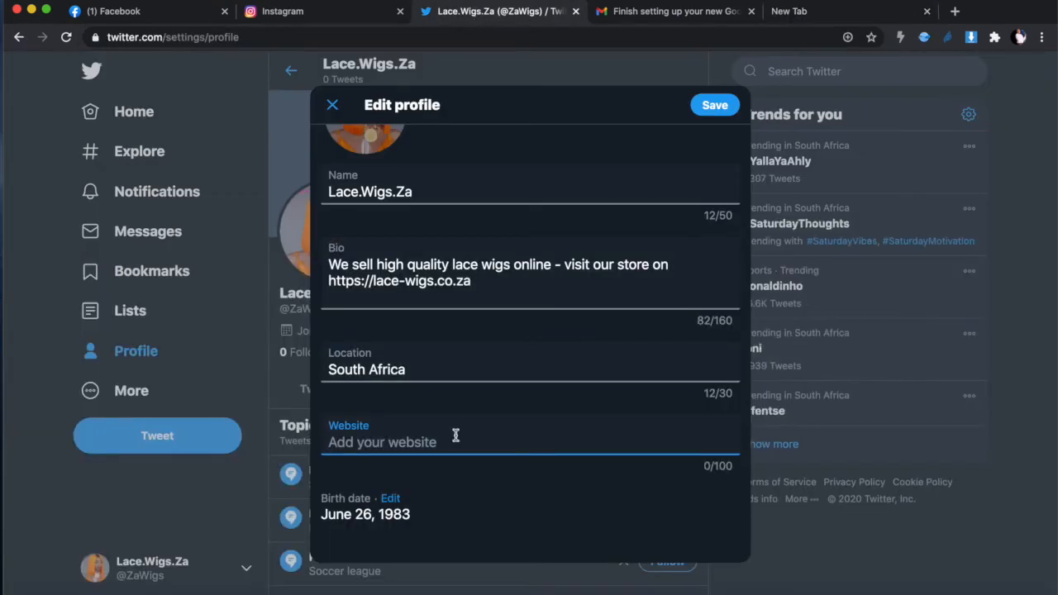
{"action": "key", "text": "super+v"}
{"action": "scroll", "coordinate": [479, 474], "scroll_direction": "down", "scroll_amount": 1}
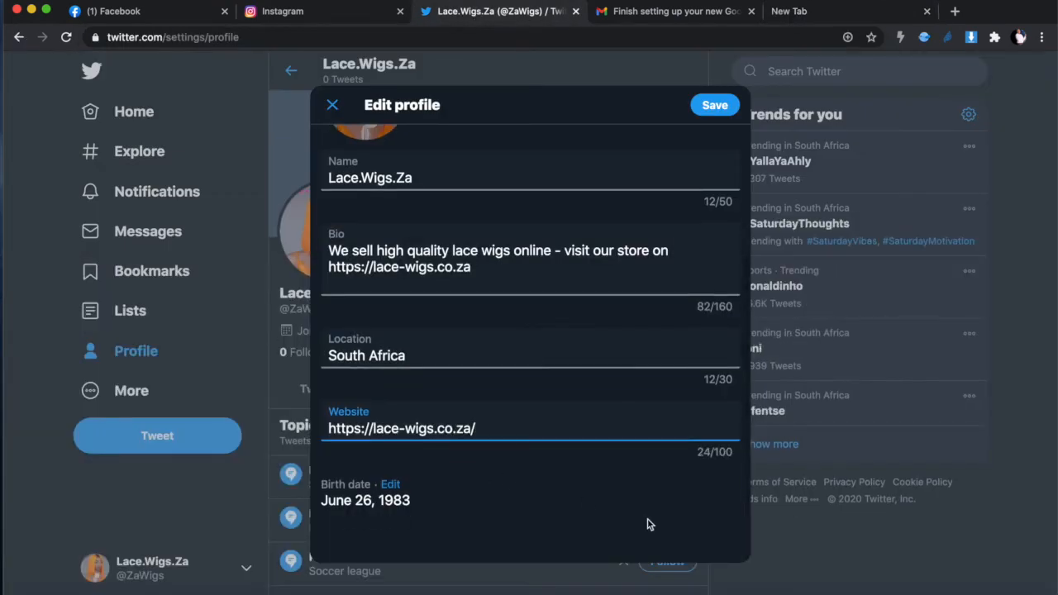
{"action": "left_click", "coordinate": [716, 105]}
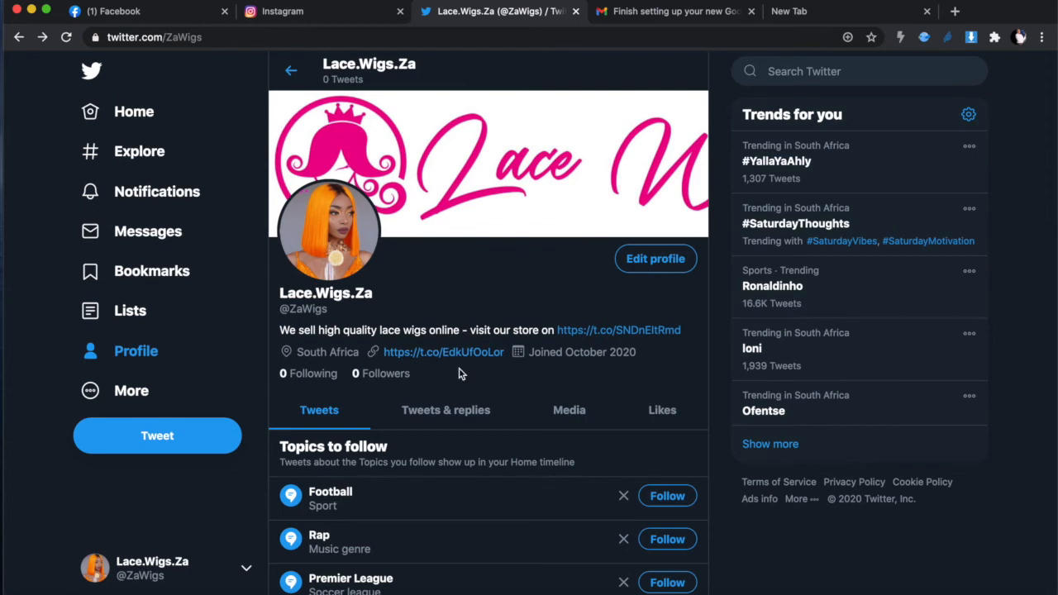
{"action": "scroll", "coordinate": [462, 367], "scroll_direction": "down", "scroll_amount": 3}
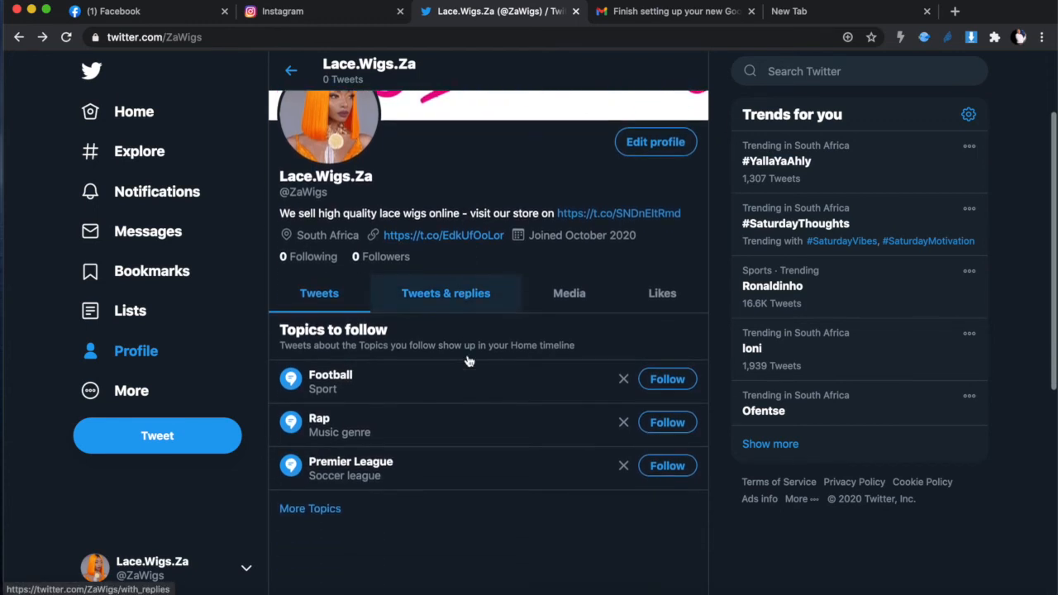
{"action": "scroll", "coordinate": [469, 361], "scroll_direction": "down", "scroll_amount": 1}
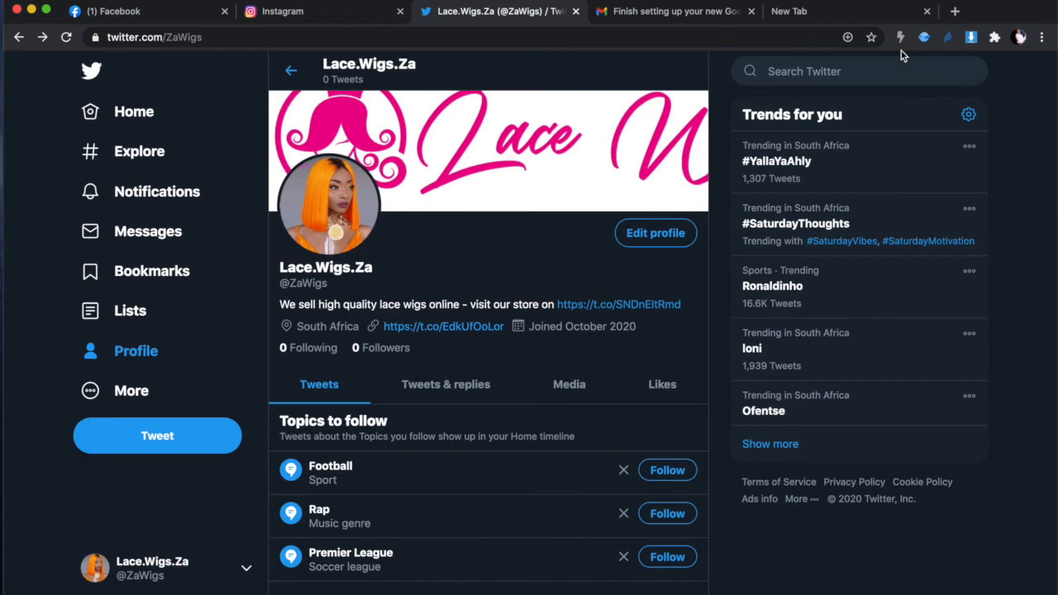
- Search Google for "super powers twitter" in the spare browser tab
{"action": "left_click", "coordinate": [831, 13]}
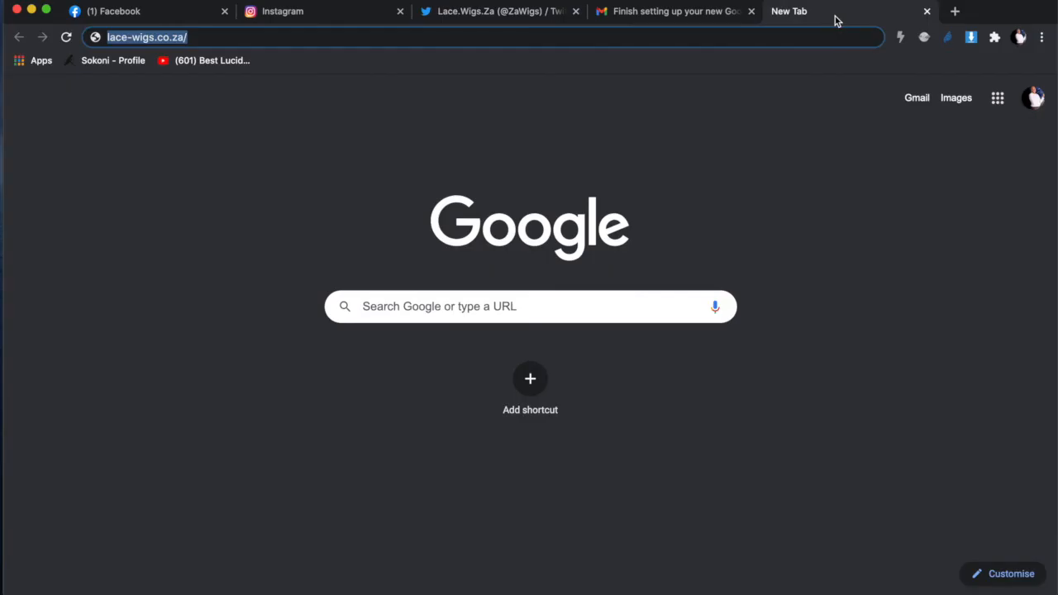
{"action": "left_click", "coordinate": [213, 39]}
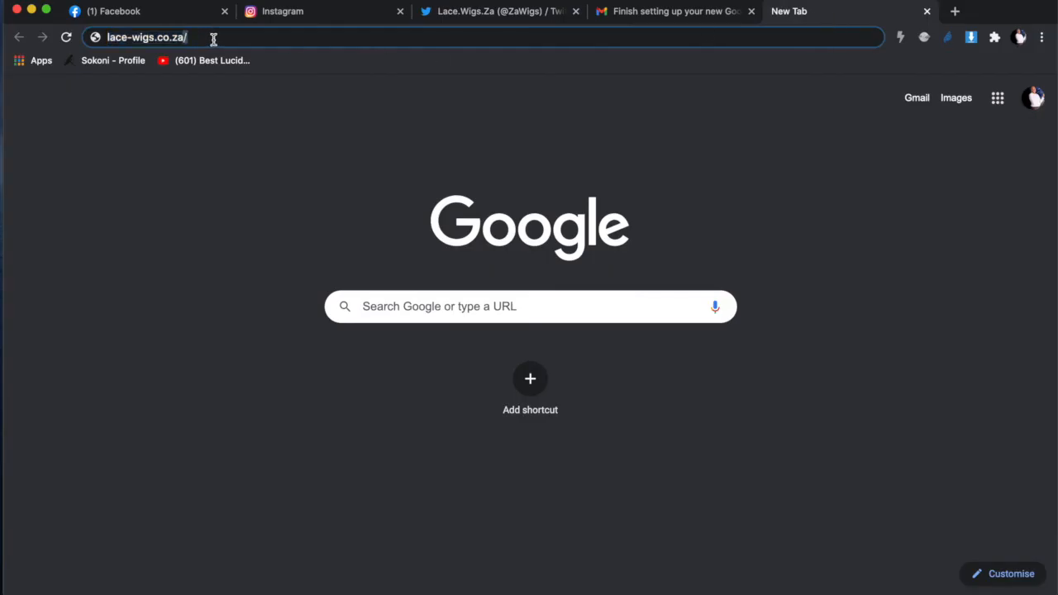
{"action": "left_click_drag", "start_coordinate": [213, 40], "coordinate": [3, 17]}
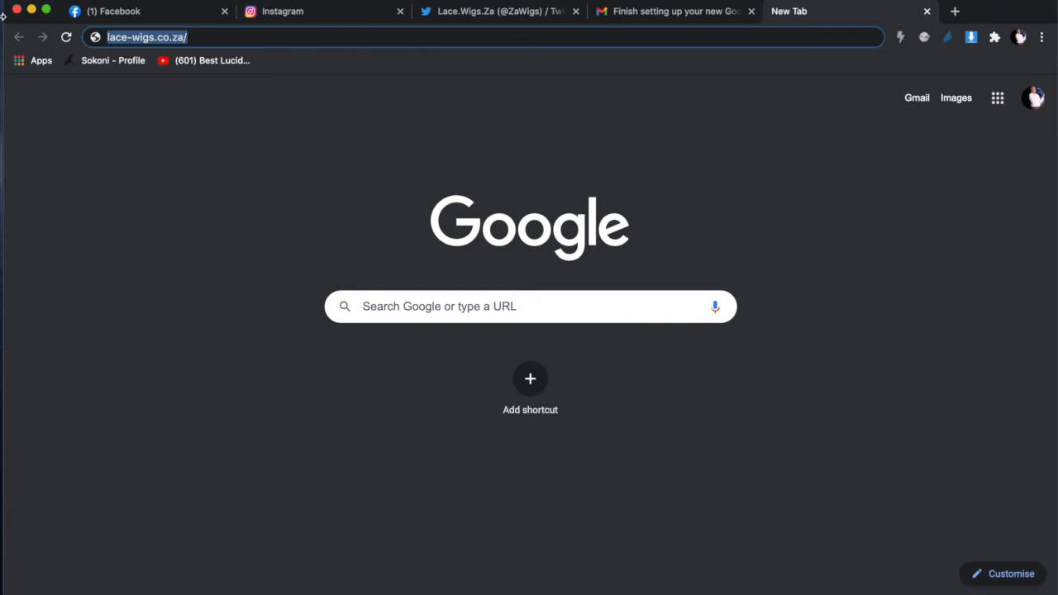
{"action": "type", "text": "pu"}
{"action": "key", "text": "BackSpace"}
{"action": "key", "text": "BackSpace"}
{"action": "key", "text": "BackSpace"}
{"action": "type", "text": "s"}
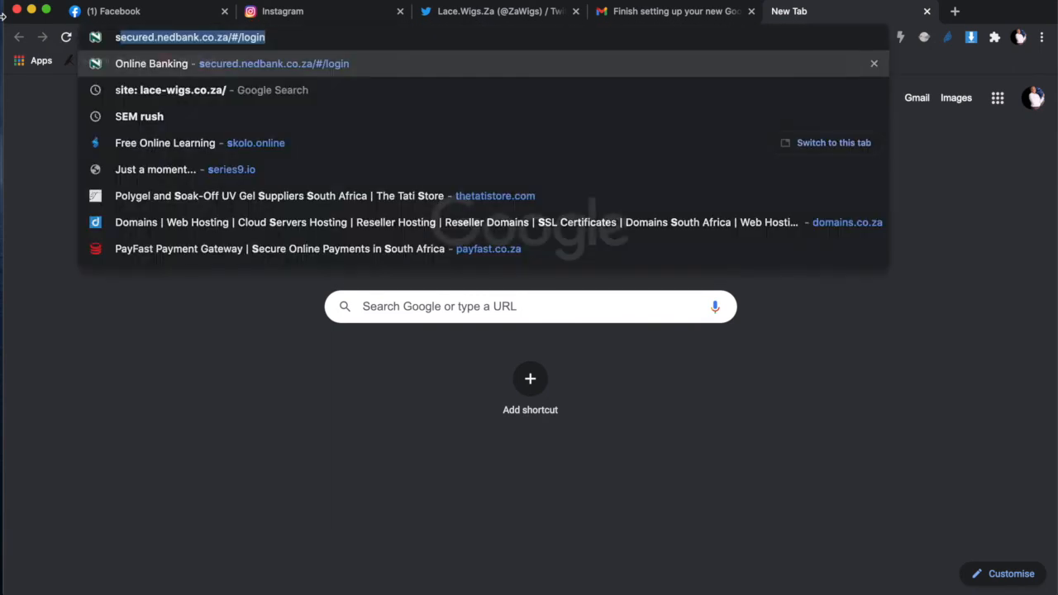
{"action": "type", "text": "uper "}
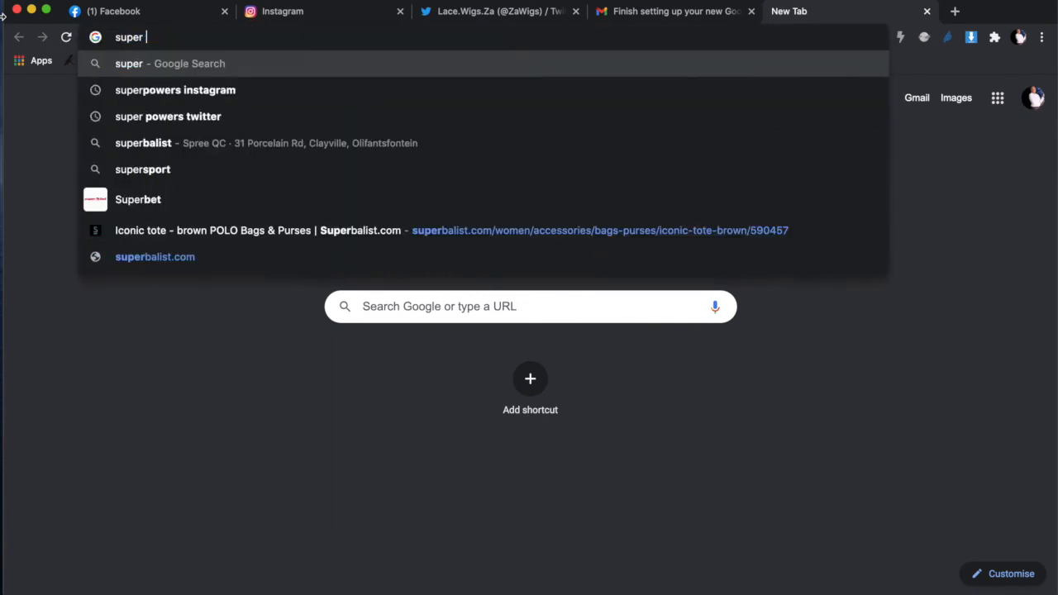
{"action": "type", "text": "powers t"}
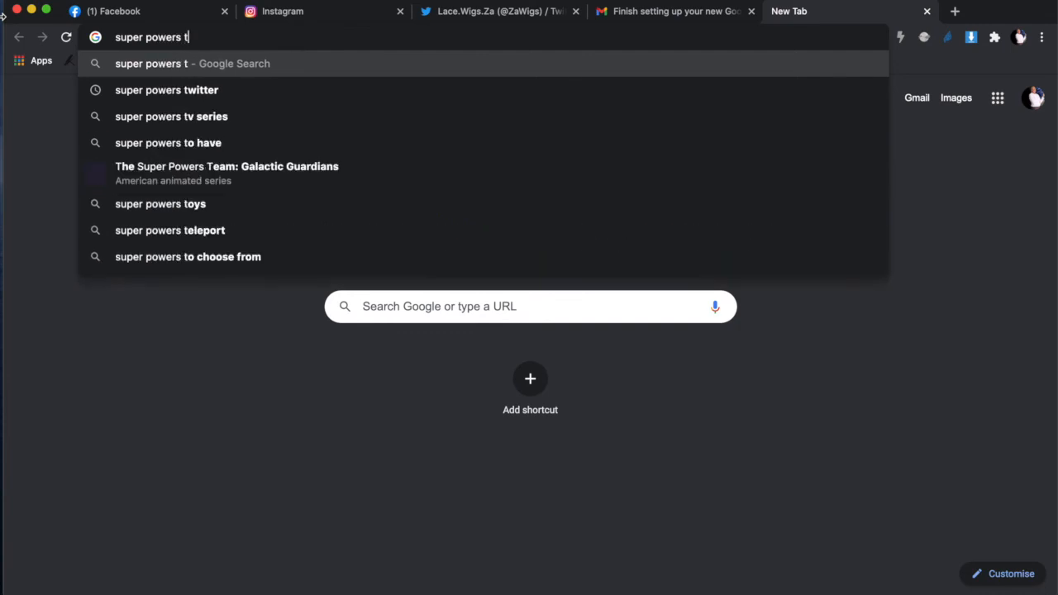
{"action": "type", "text": "witter"}
{"action": "key", "text": "Return"}
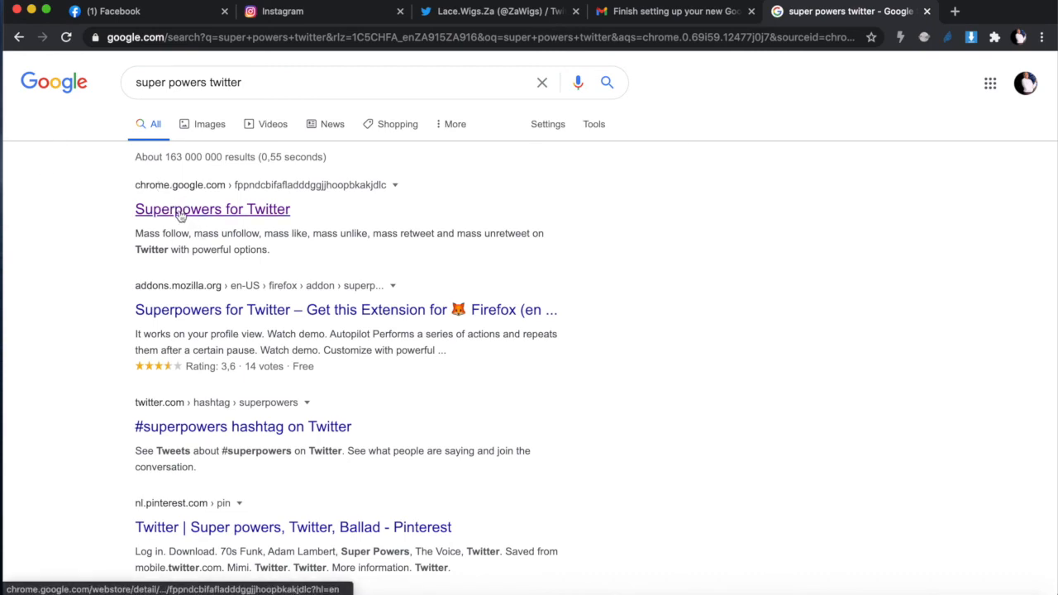
- Look over the Superpowers for Twitter listing in the Chrome Web Store and close it
{"action": "left_click", "coordinate": [184, 213]}
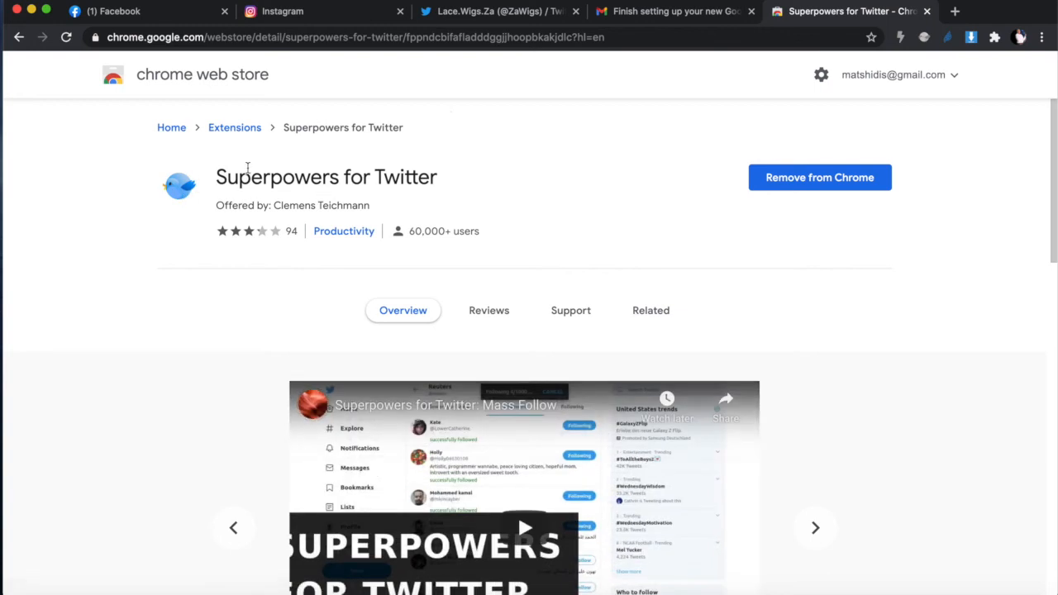
{"action": "scroll", "coordinate": [545, 213], "scroll_direction": "down", "scroll_amount": 10}
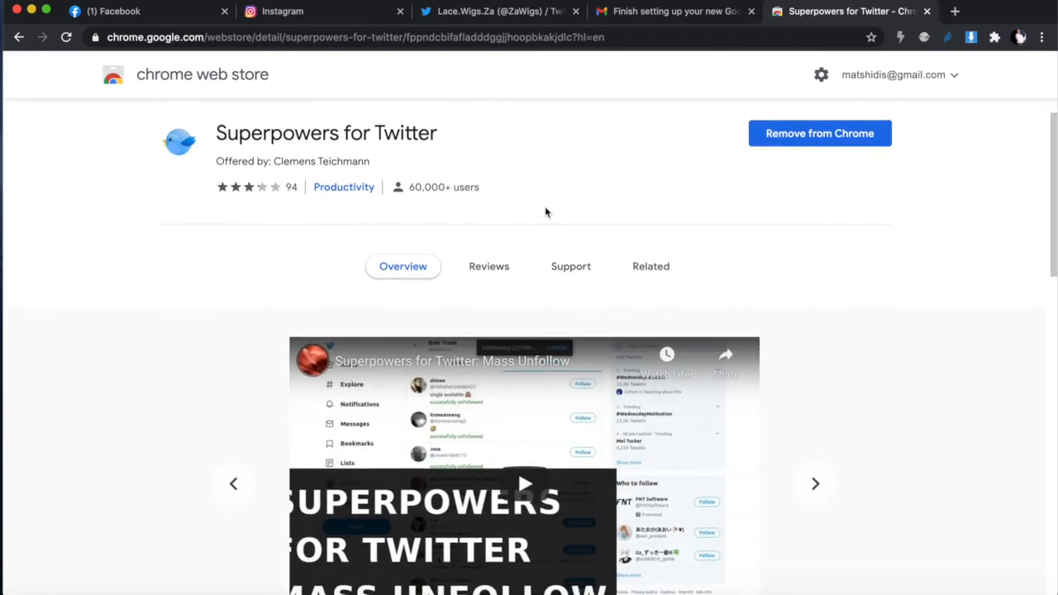
{"action": "scroll", "coordinate": [544, 212], "scroll_direction": "up", "scroll_amount": 15}
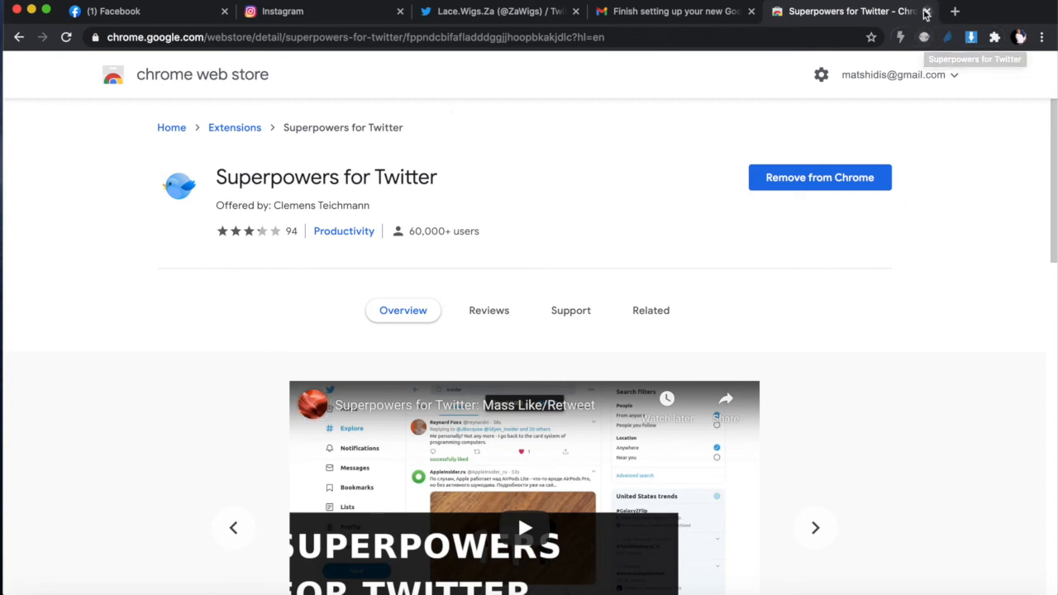
{"action": "left_click", "coordinate": [926, 11]}
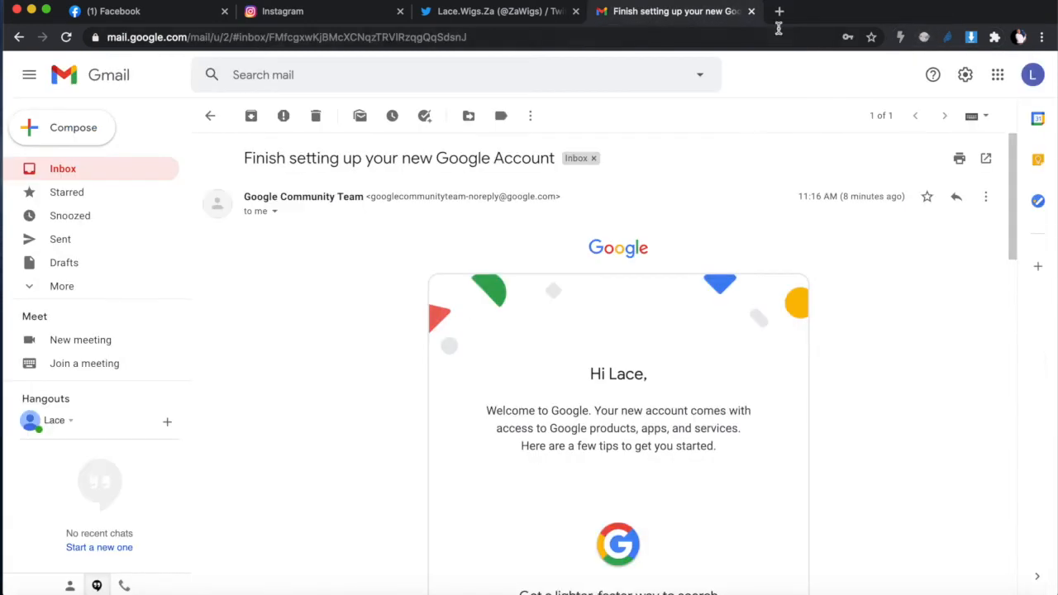
- Return to the Lace.Wigs.Za Twitter profile and open the Superpowers for Twitter extension's website
{"action": "left_click", "coordinate": [492, 11]}
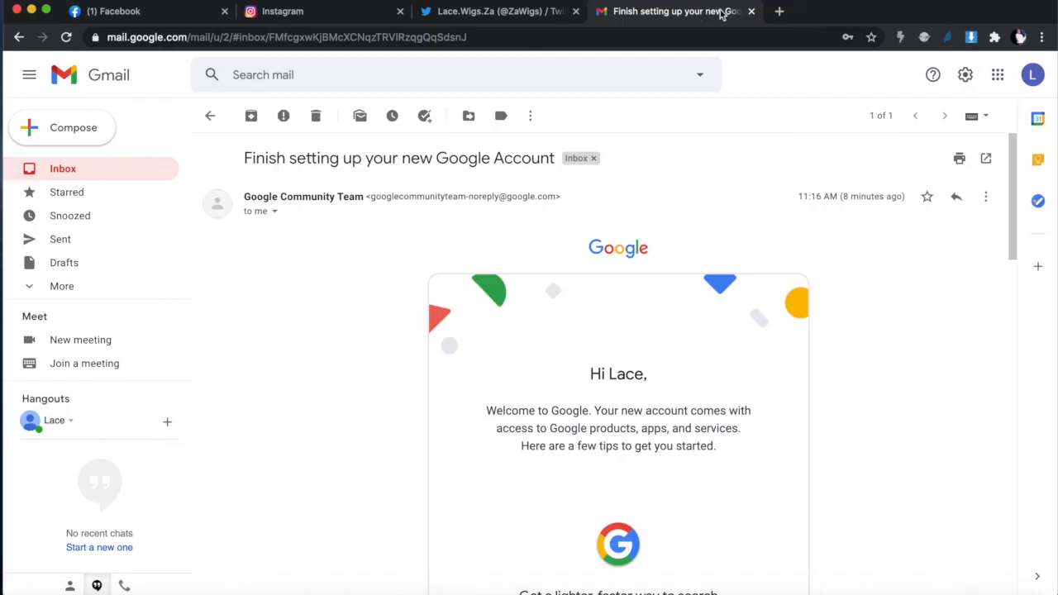
{"action": "left_click", "coordinate": [701, 12]}
{"action": "left_click", "coordinate": [500, 10]}
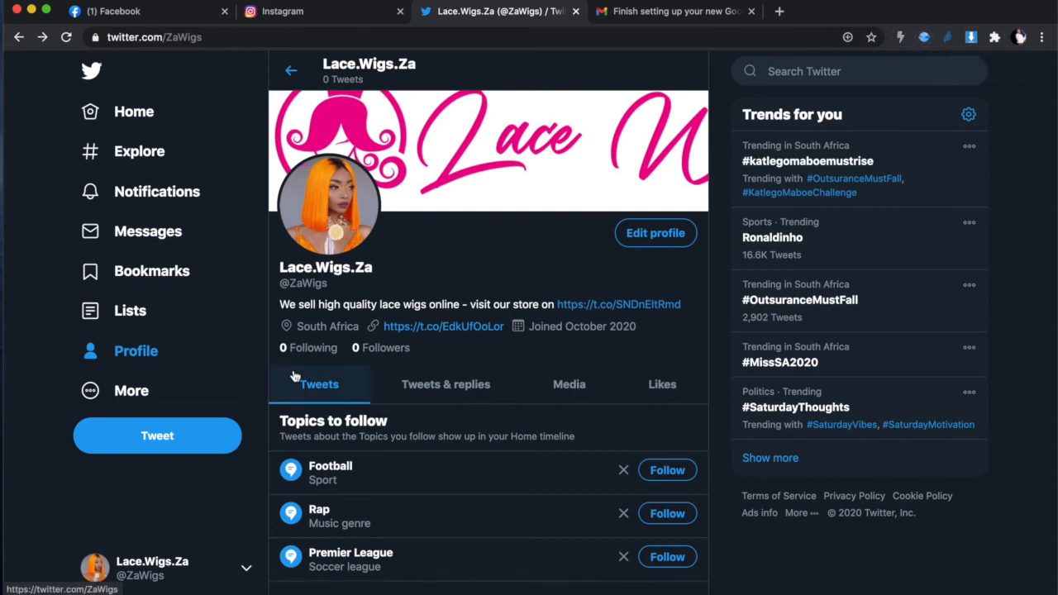
{"action": "right_click", "coordinate": [924, 38]}
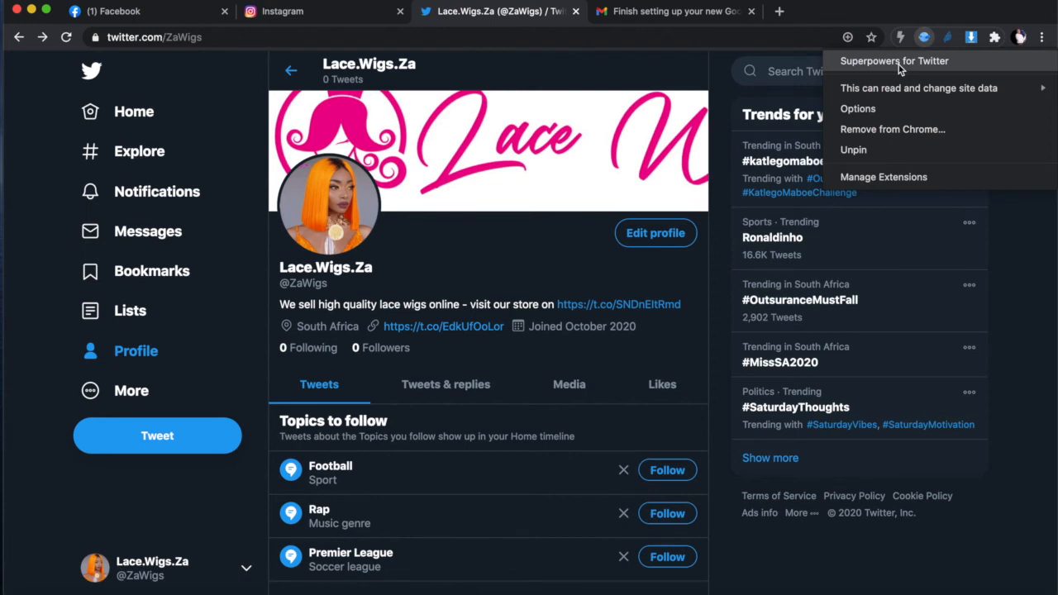
{"action": "left_click", "coordinate": [898, 65]}
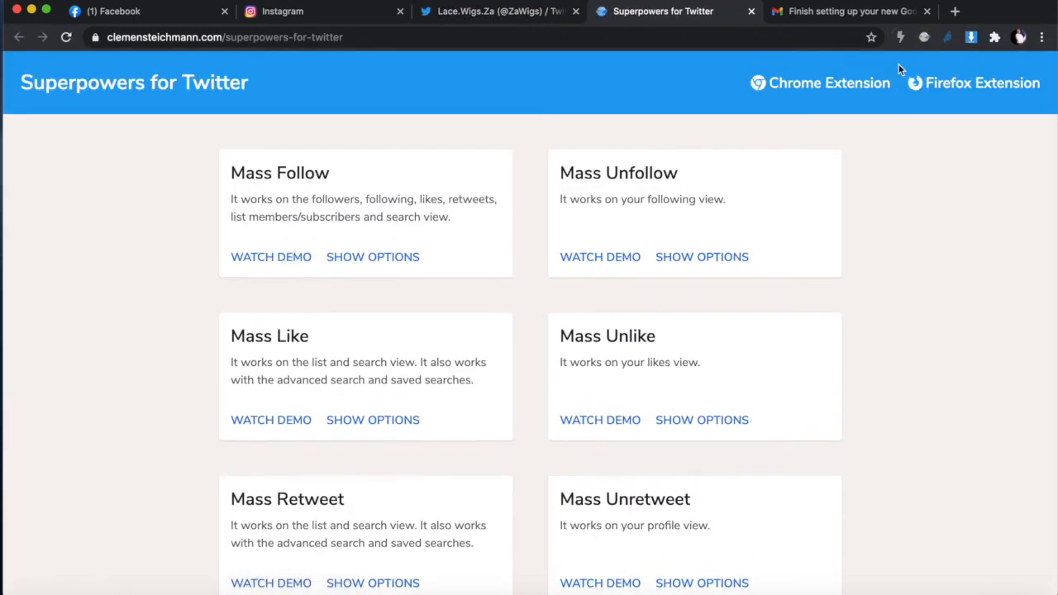
- Review the mass-action features and FAQ on the Superpowers for Twitter website and close the page
{"action": "scroll", "coordinate": [864, 229], "scroll_direction": "down", "scroll_amount": 2}
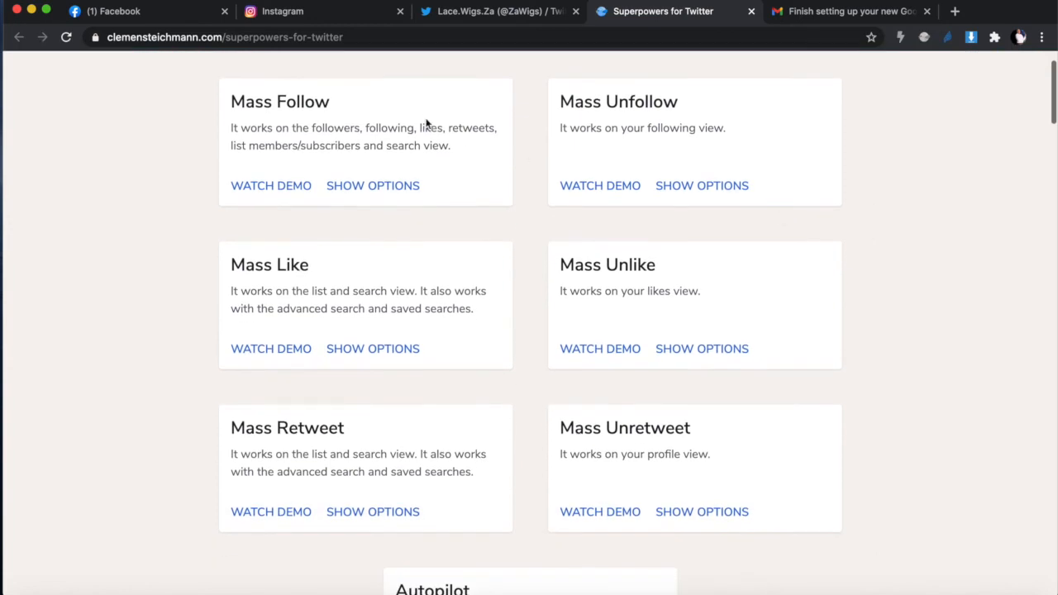
{"action": "scroll", "coordinate": [388, 248], "scroll_direction": "down", "scroll_amount": 3}
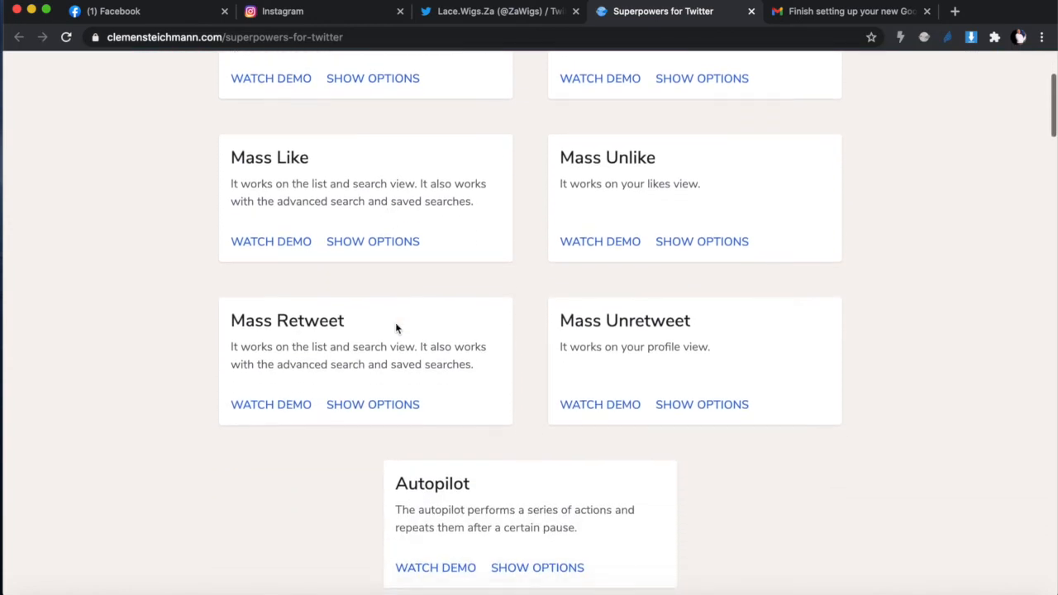
{"action": "scroll", "coordinate": [396, 328], "scroll_direction": "down", "scroll_amount": 15}
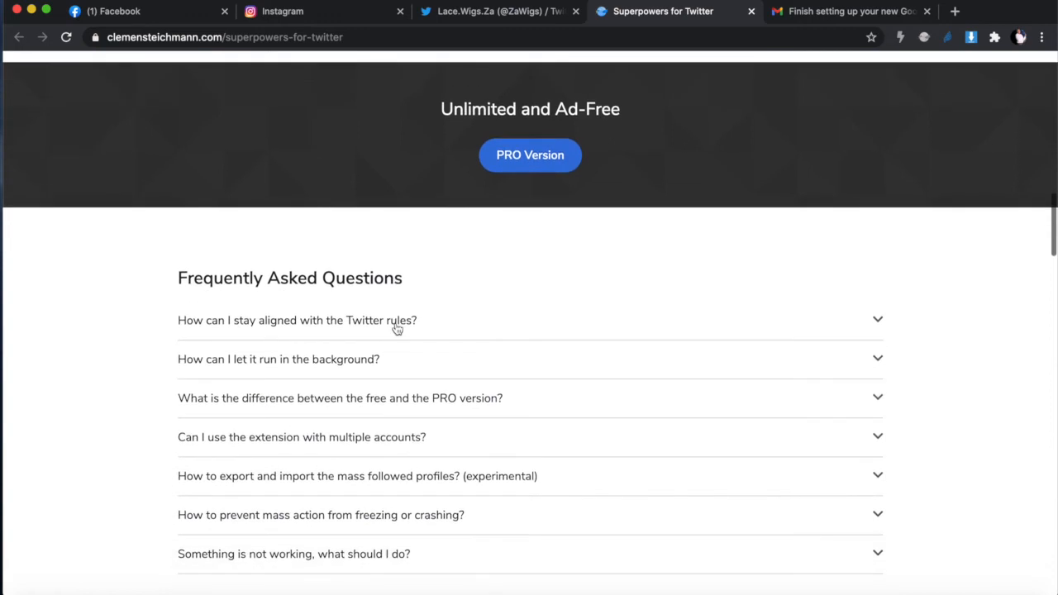
{"action": "scroll", "coordinate": [396, 325], "scroll_direction": "up", "scroll_amount": 20}
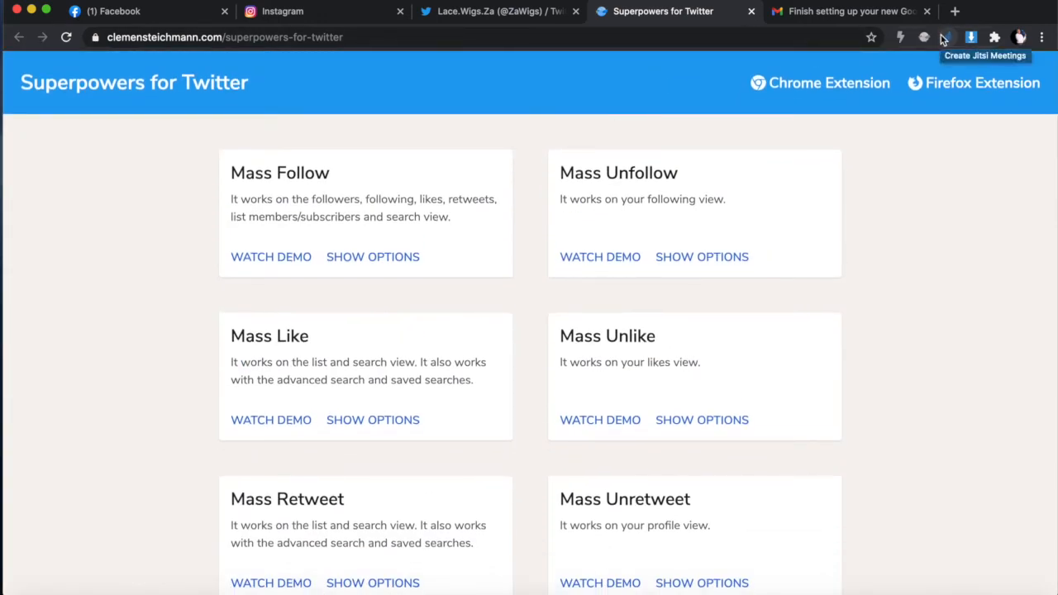
{"action": "left_click", "coordinate": [750, 11]}
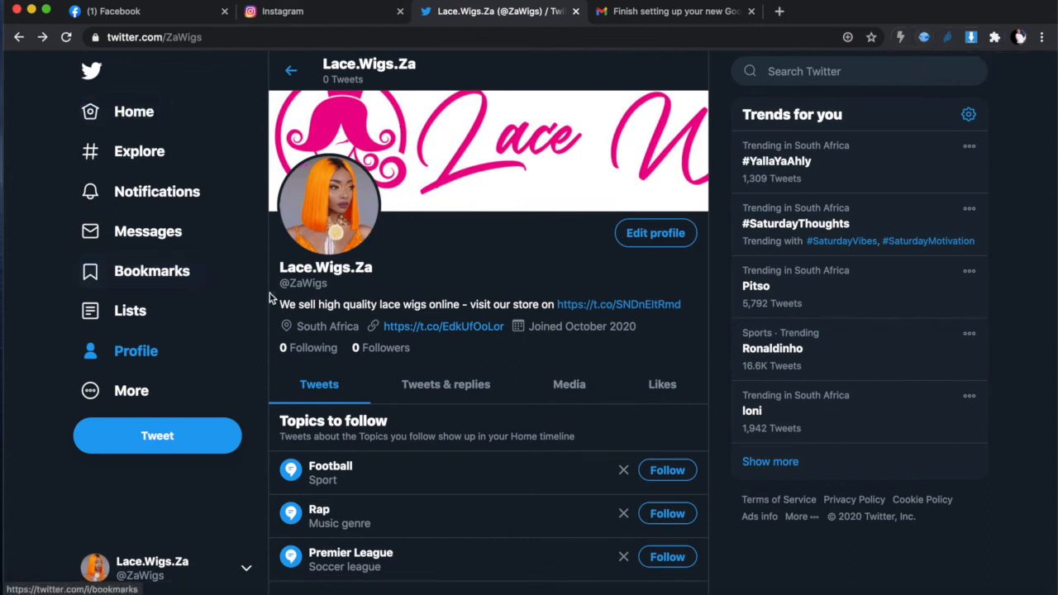
- Go to Twitter's Explore page and enter "lace wigs" as the search term
{"action": "scroll", "coordinate": [471, 405], "scroll_direction": "down", "scroll_amount": 1}
{"action": "scroll", "coordinate": [471, 404], "scroll_direction": "up", "scroll_amount": 2}
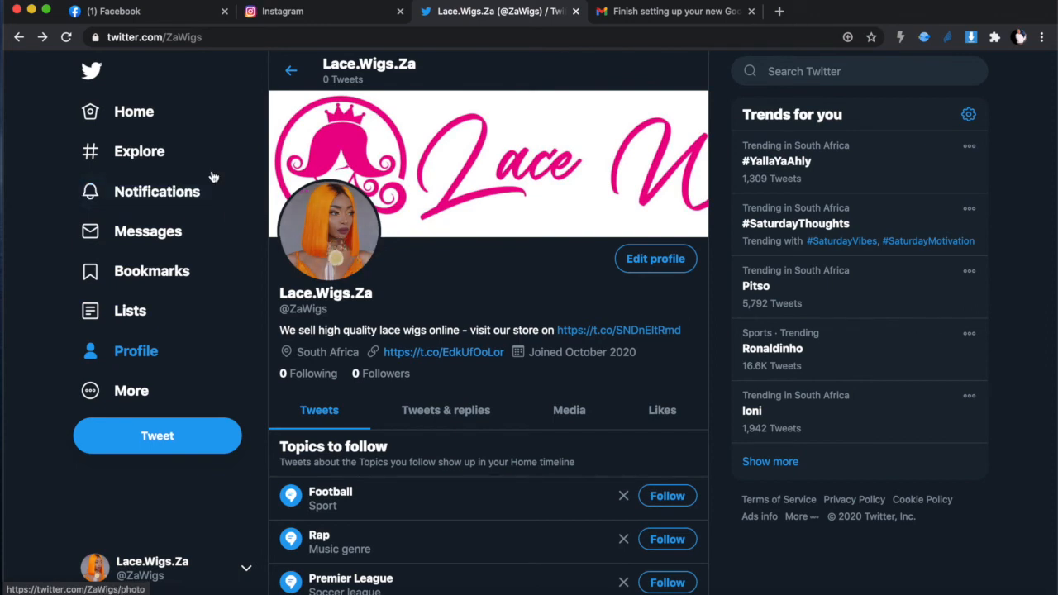
{"action": "left_click", "coordinate": [147, 160]}
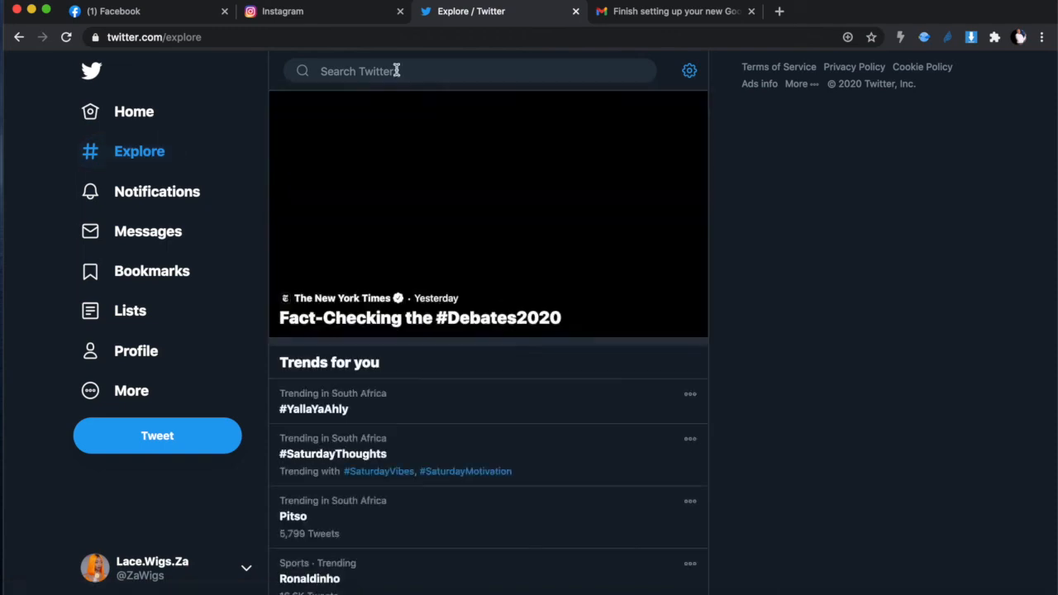
{"action": "left_click", "coordinate": [397, 71]}
{"action": "type", "text": "lace"}
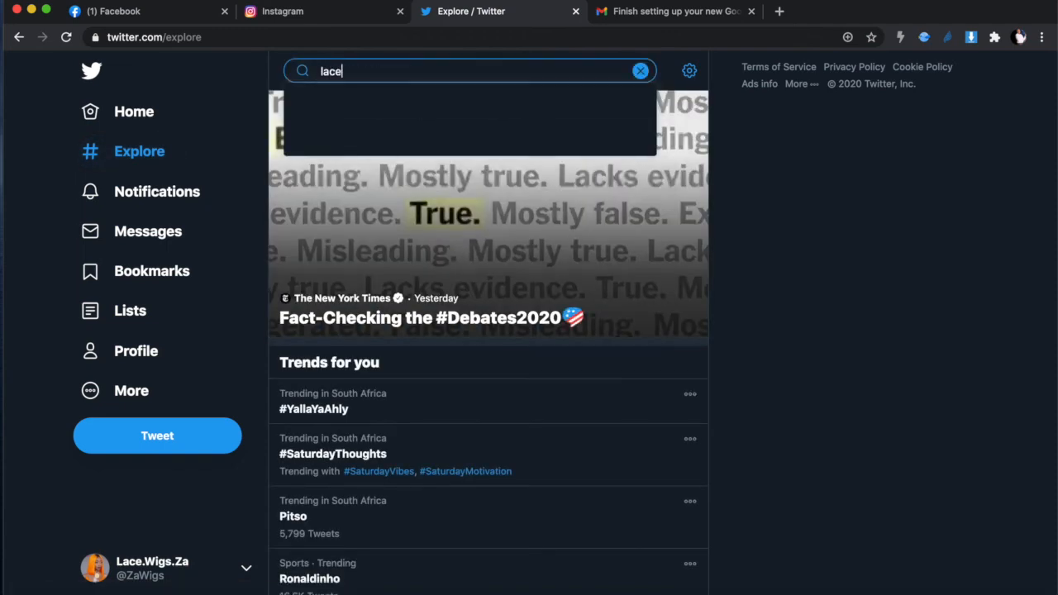
{"action": "type", "text": " wigs"}
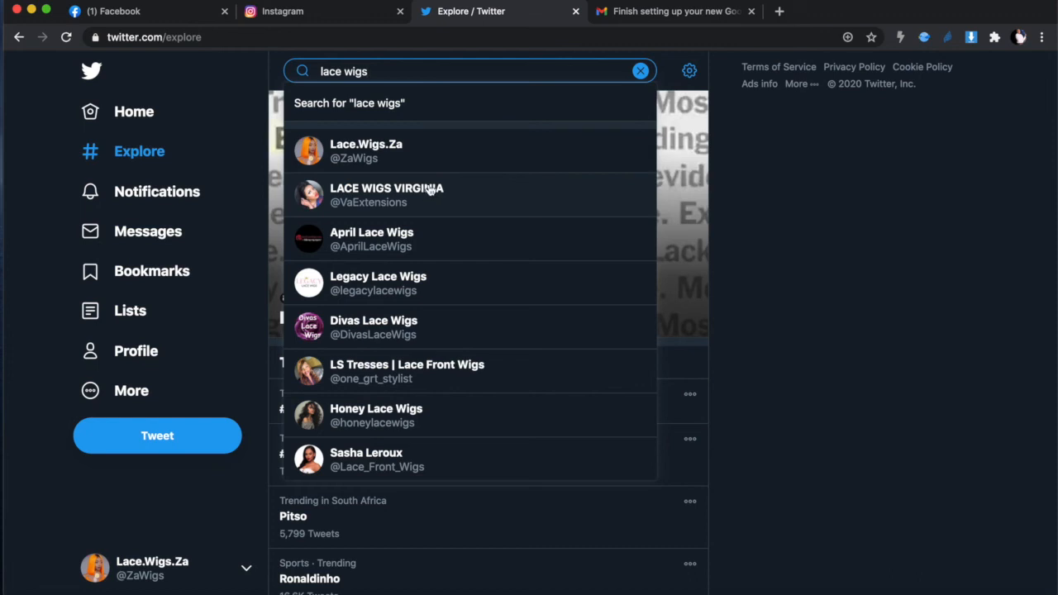
{"action": "type", "text": "south"}
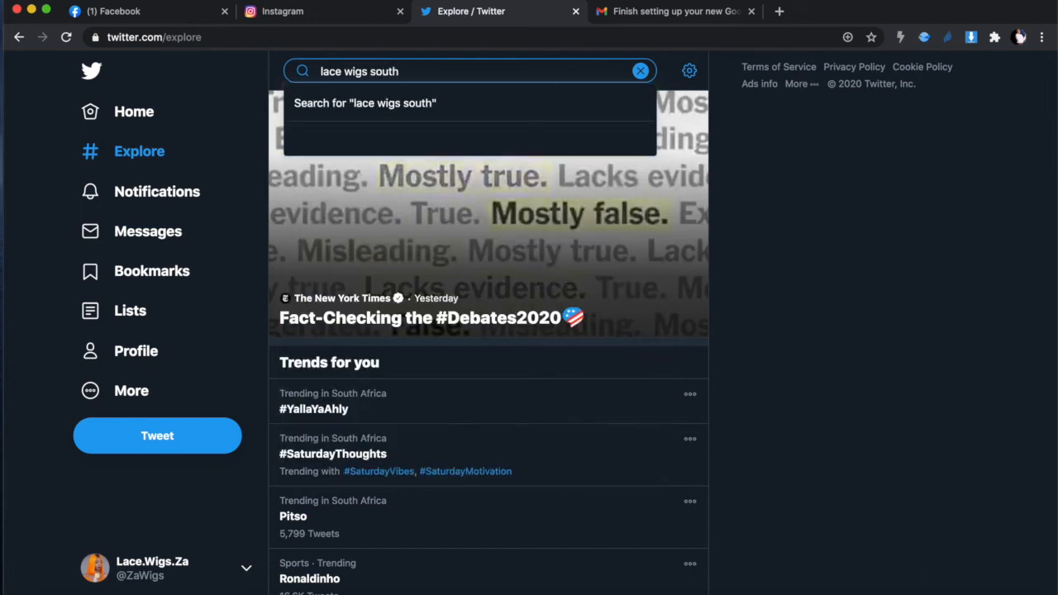
{"action": "type", "text": " africa"}
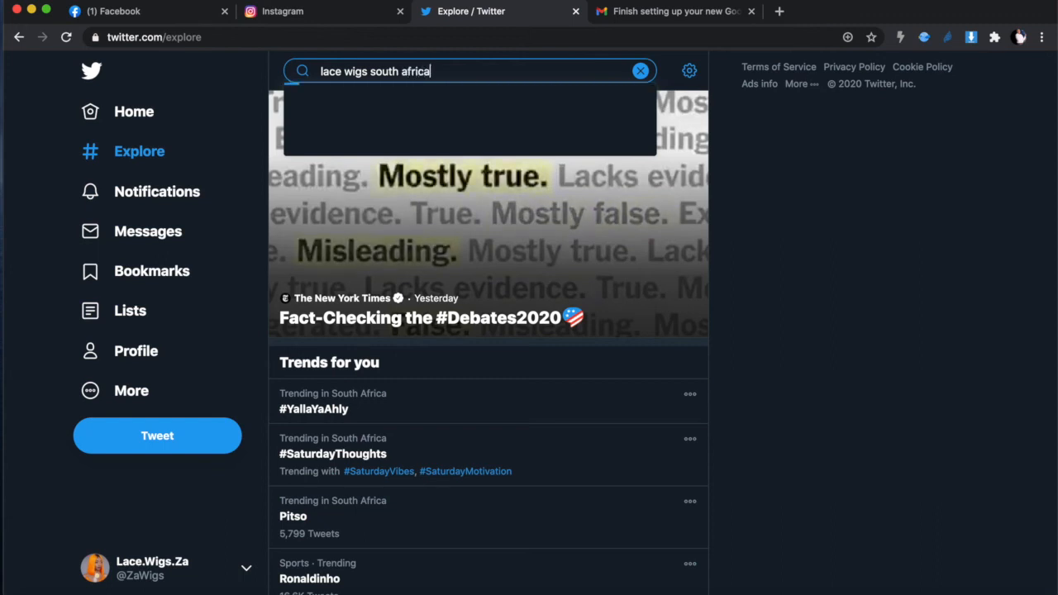
{"action": "double_click", "coordinate": [407, 71]}
{"action": "left_click", "coordinate": [385, 71], "text": "shift"}
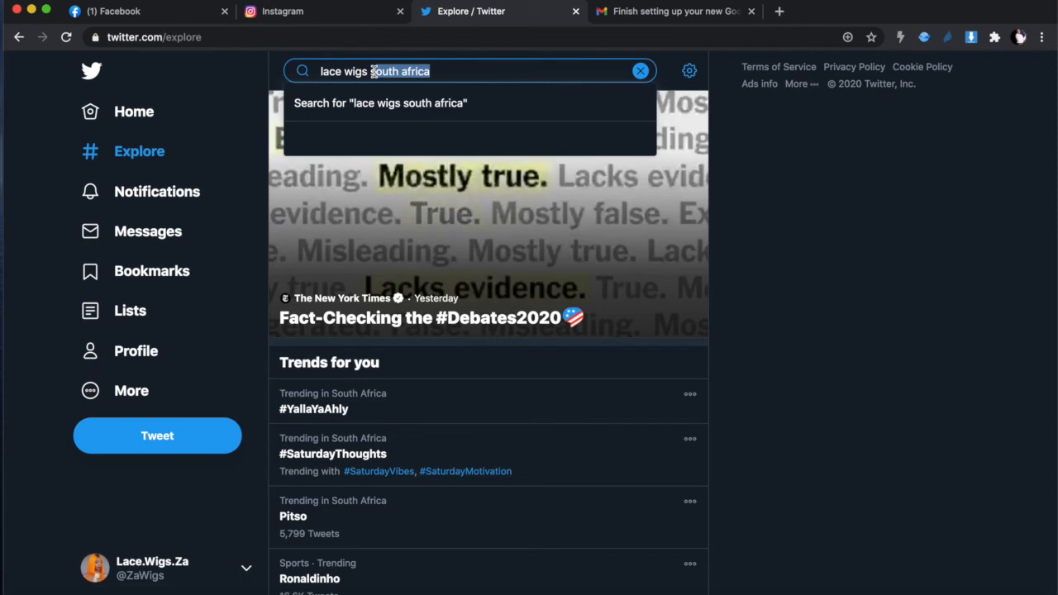
{"action": "key", "text": "BackSpace"}
- Run the lace wigs search and follow the Zarake Hair account from its profile page
{"action": "key", "text": "Return"}
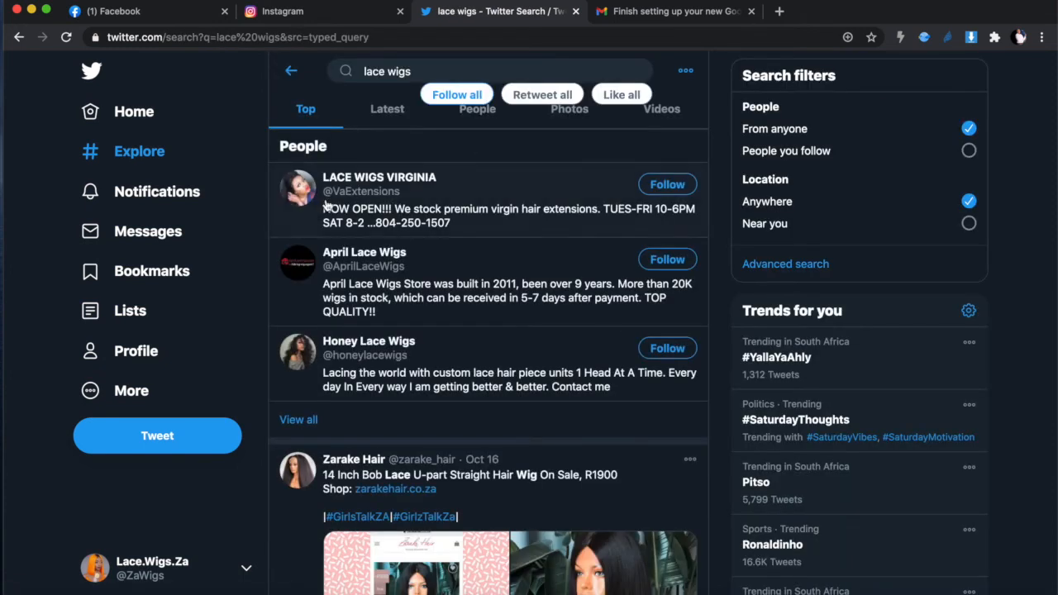
{"action": "scroll", "coordinate": [502, 385], "scroll_direction": "down", "scroll_amount": 4}
{"action": "scroll", "coordinate": [501, 385], "scroll_direction": "down", "scroll_amount": 2}
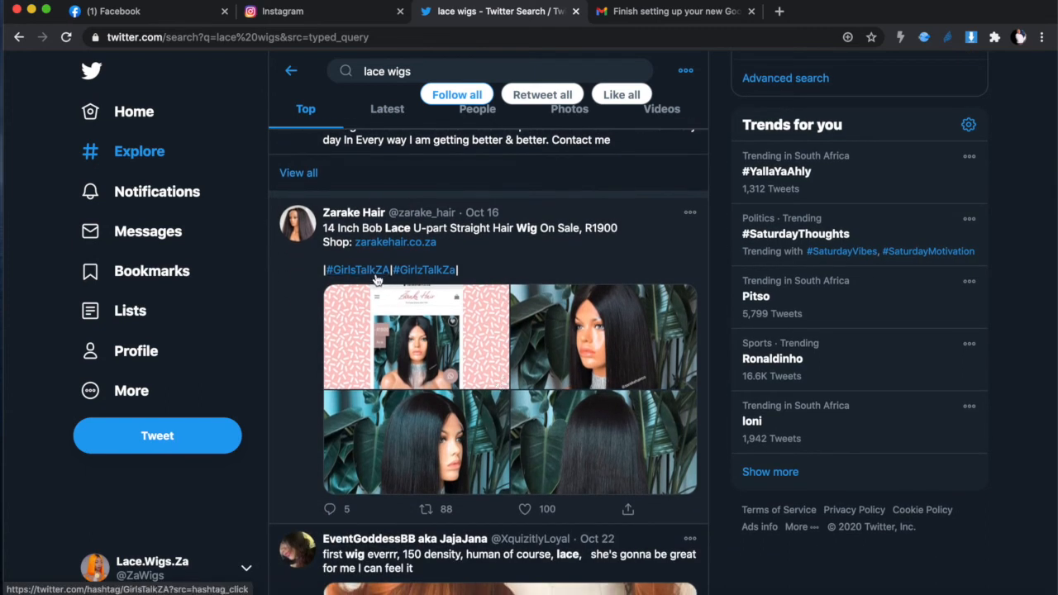
{"action": "mouse_move", "coordinate": [359, 217]}
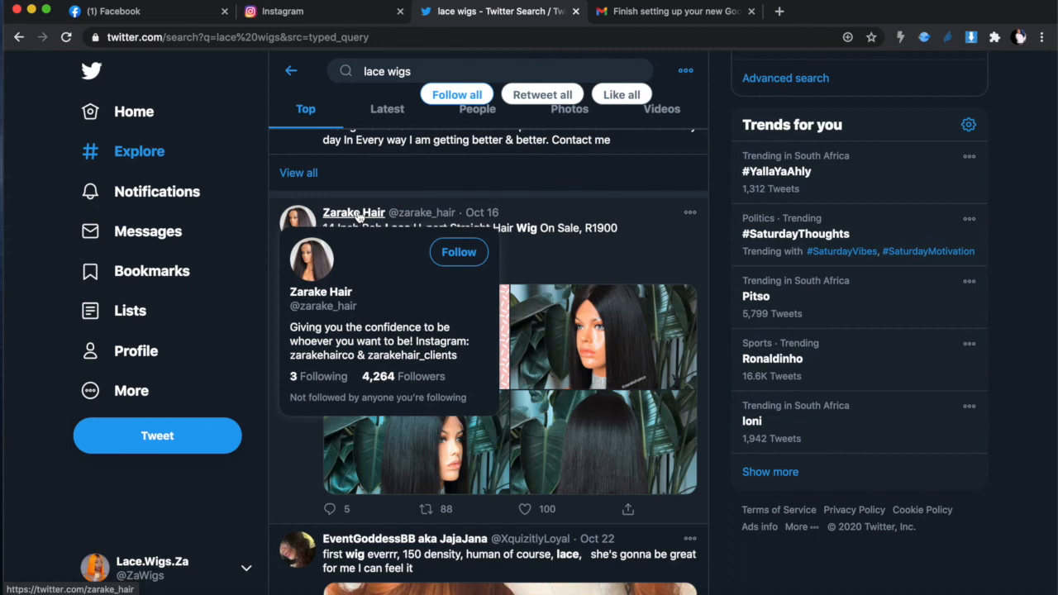
{"action": "left_click", "coordinate": [359, 217]}
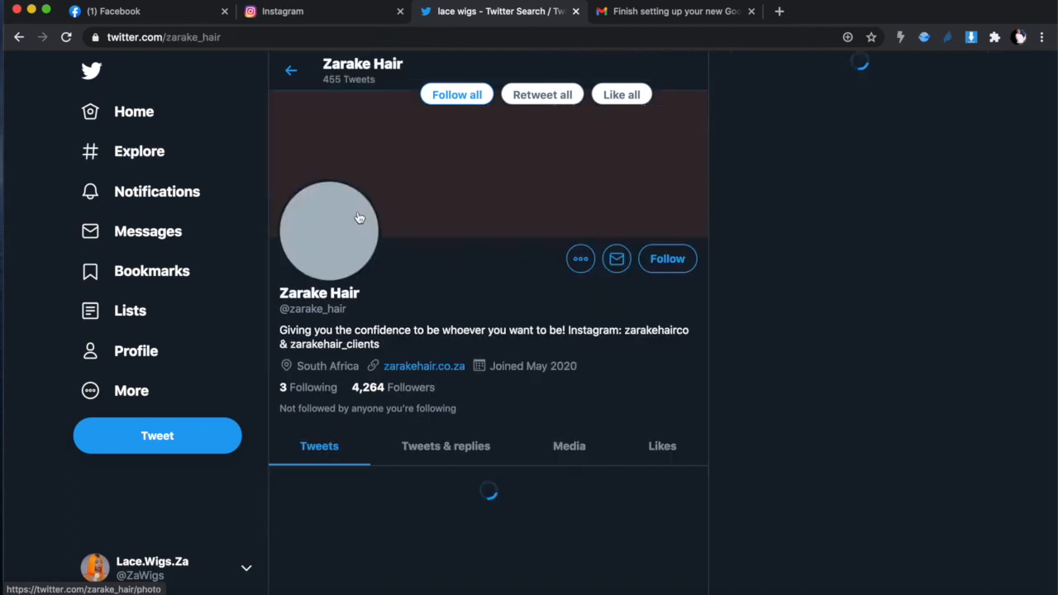
{"action": "left_click", "coordinate": [668, 260]}
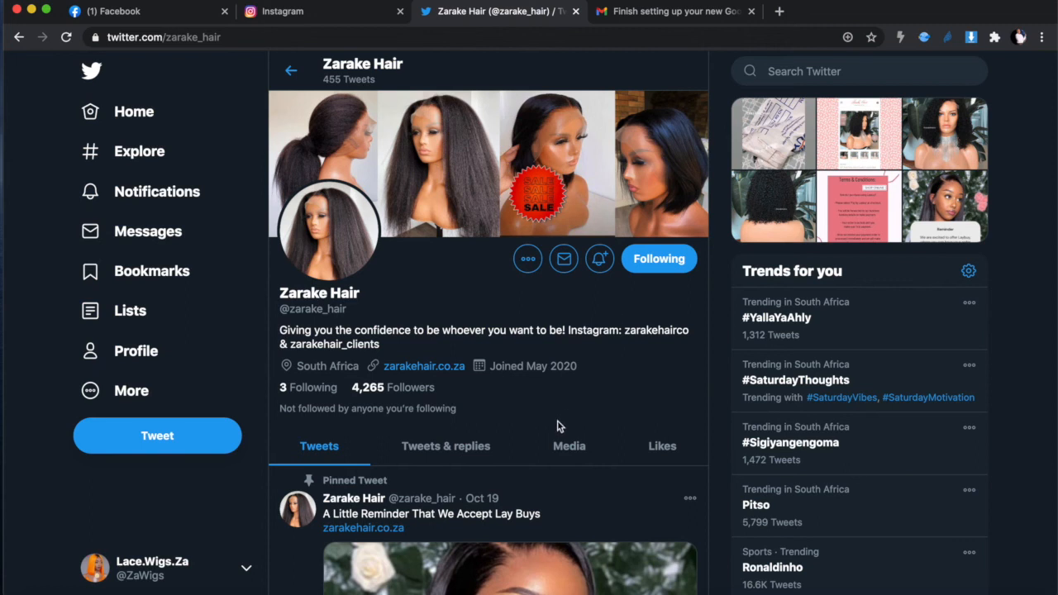
- Look over the Zarake Hair tweets and open the account's list of followers
{"action": "scroll", "coordinate": [558, 426], "scroll_direction": "down", "scroll_amount": 1}
{"action": "scroll", "coordinate": [559, 427], "scroll_direction": "down", "scroll_amount": 5}
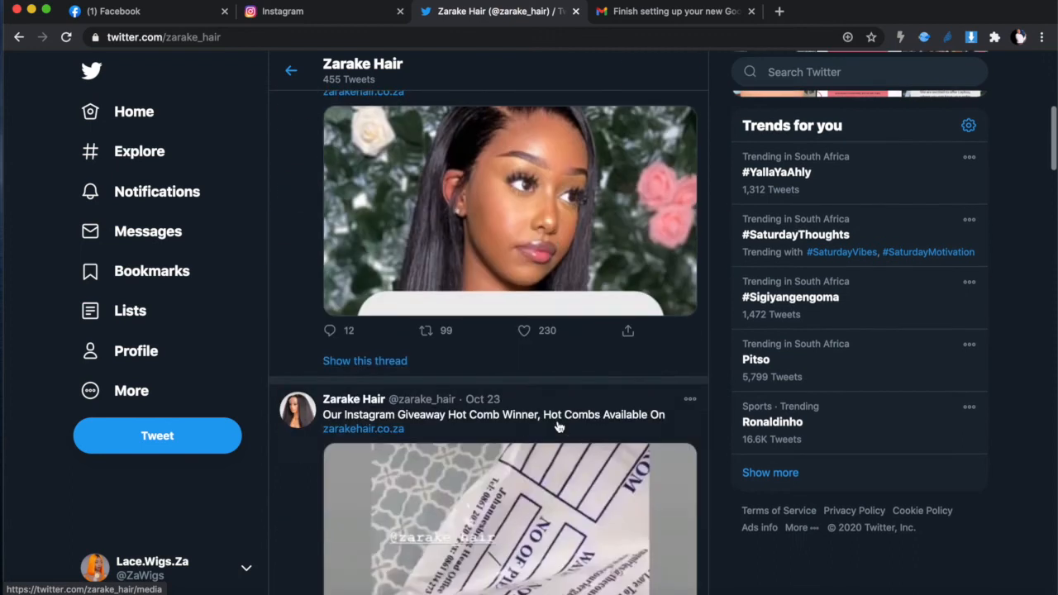
{"action": "scroll", "coordinate": [560, 426], "scroll_direction": "up", "scroll_amount": 5}
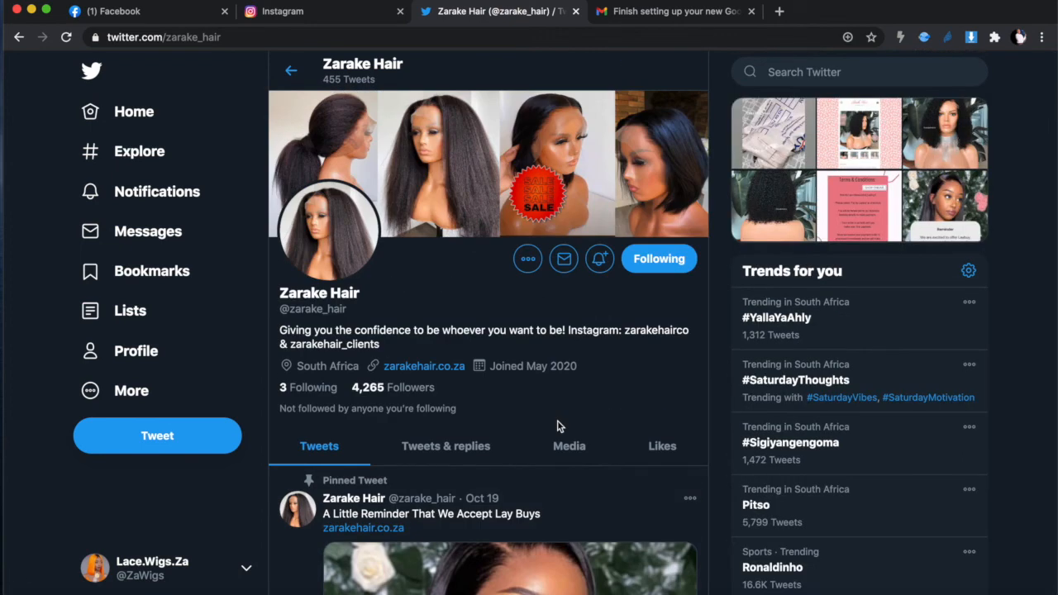
{"action": "left_click", "coordinate": [372, 392]}
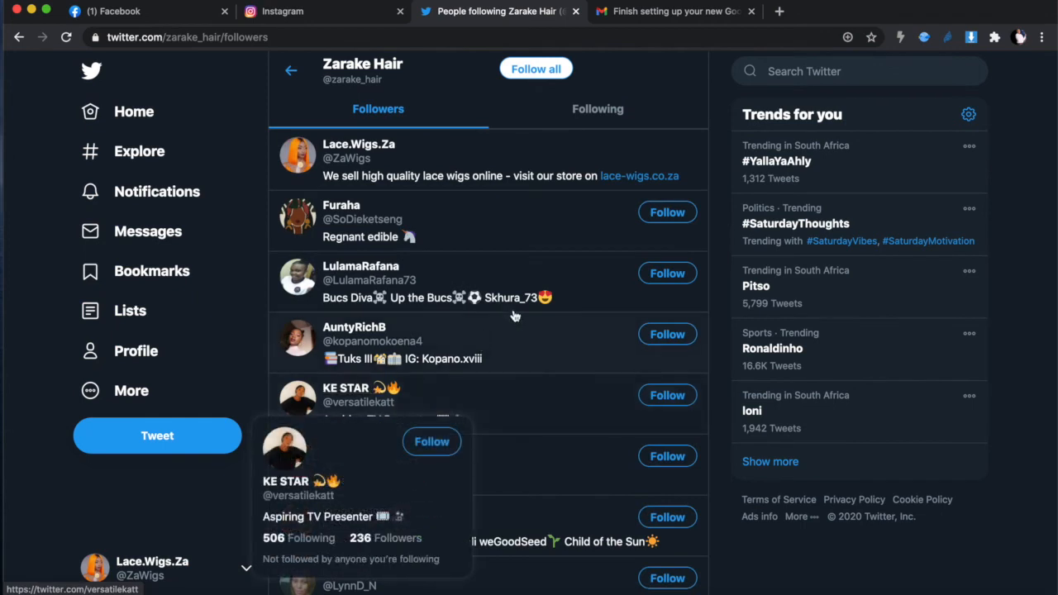
- Follow the first five accounts listed below Lace.Wigs.Za among Zarake Hair's followers
{"action": "left_click", "coordinate": [660, 218]}
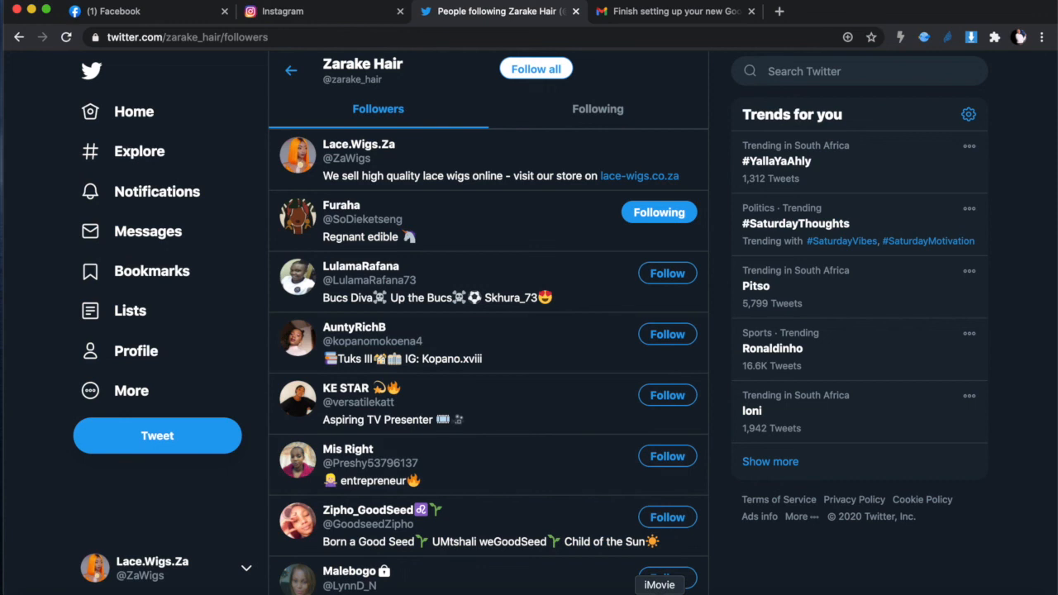
{"action": "left_click", "coordinate": [666, 282]}
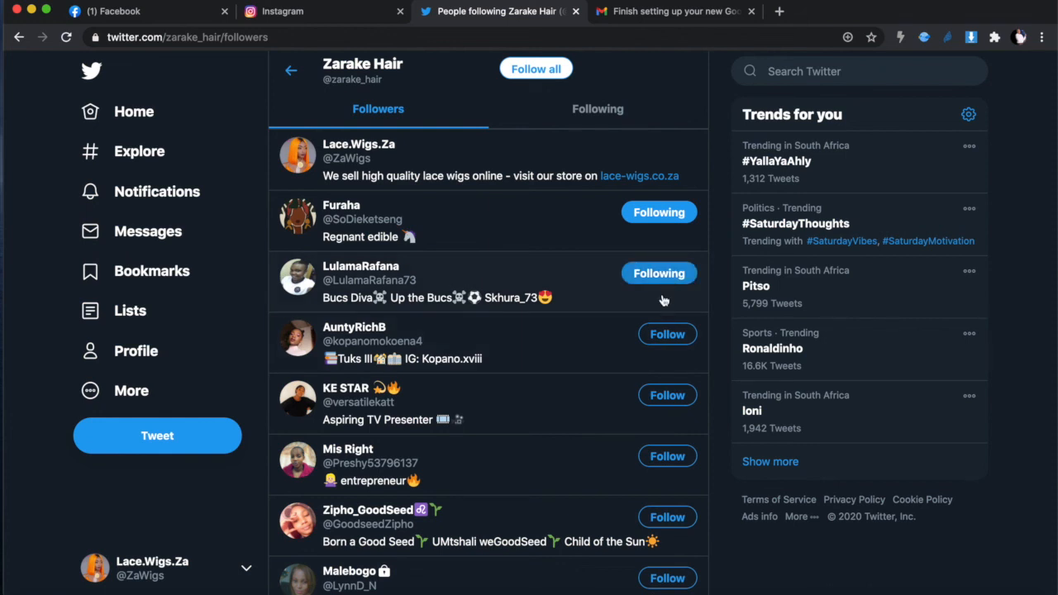
{"action": "left_click", "coordinate": [668, 337]}
{"action": "scroll", "coordinate": [665, 377], "scroll_direction": "down", "scroll_amount": 2}
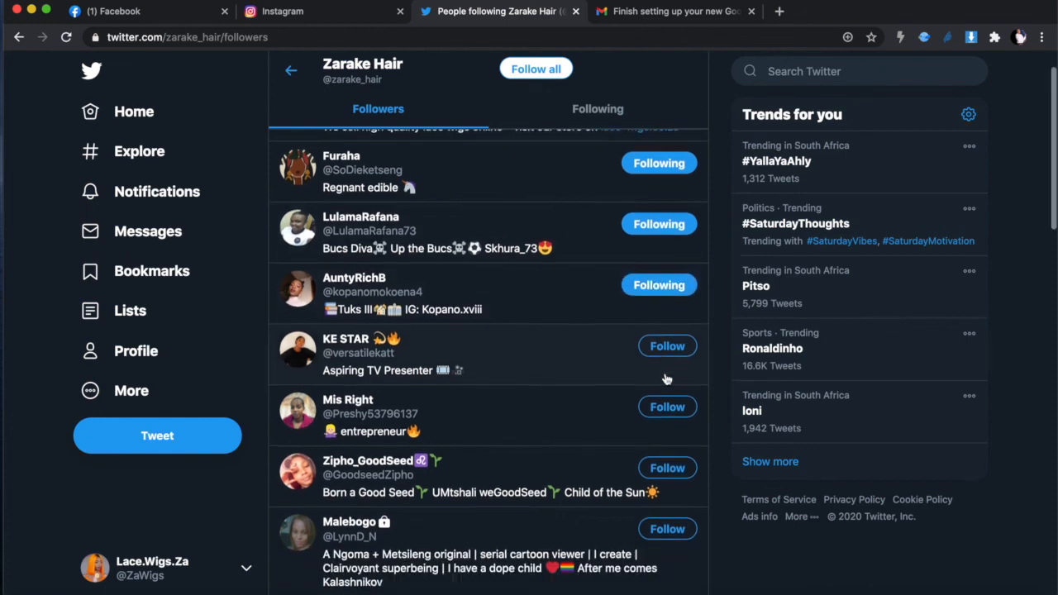
{"action": "left_click", "coordinate": [676, 276]}
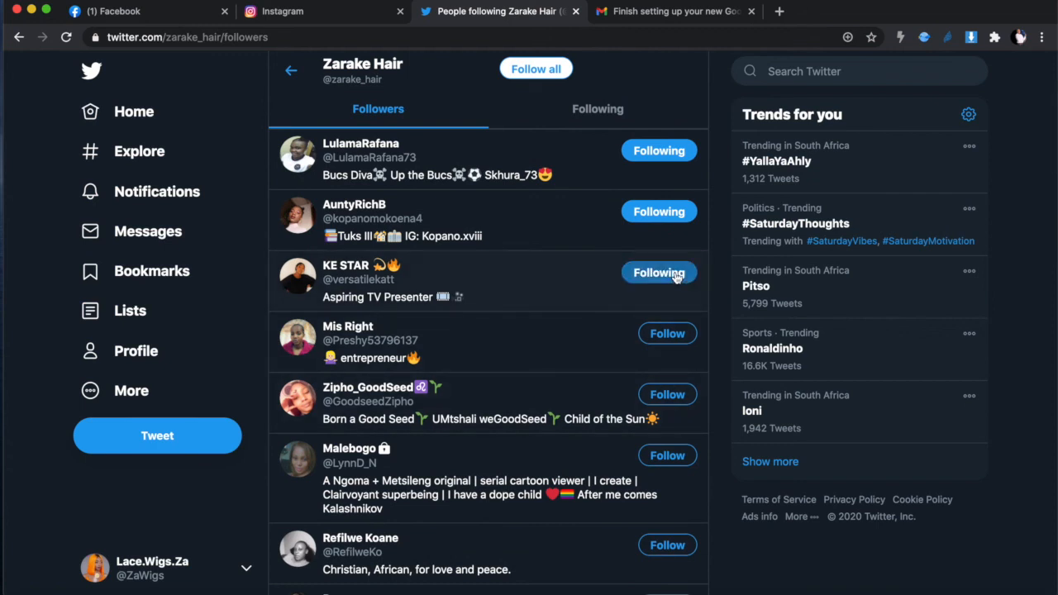
{"action": "left_click", "coordinate": [666, 335]}
- Follow the next five Zarake Hair followers, skipping the account without a custom profile image
{"action": "scroll", "coordinate": [666, 329], "scroll_direction": "up", "scroll_amount": 1}
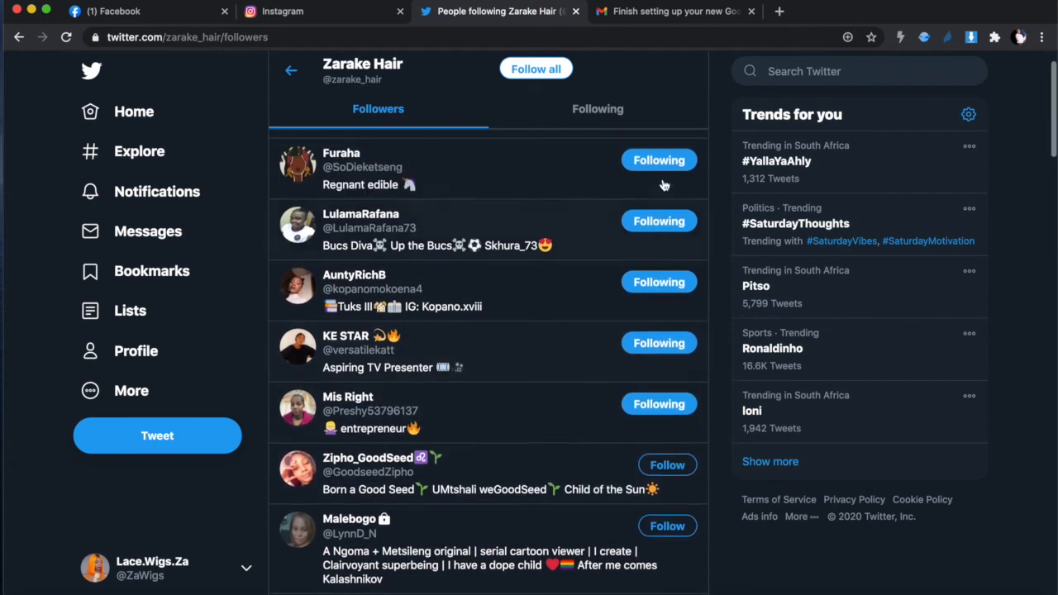
{"action": "scroll", "coordinate": [663, 368], "scroll_direction": "down", "scroll_amount": 1}
{"action": "scroll", "coordinate": [663, 371], "scroll_direction": "up", "scroll_amount": 1}
{"action": "scroll", "coordinate": [664, 374], "scroll_direction": "down", "scroll_amount": 2}
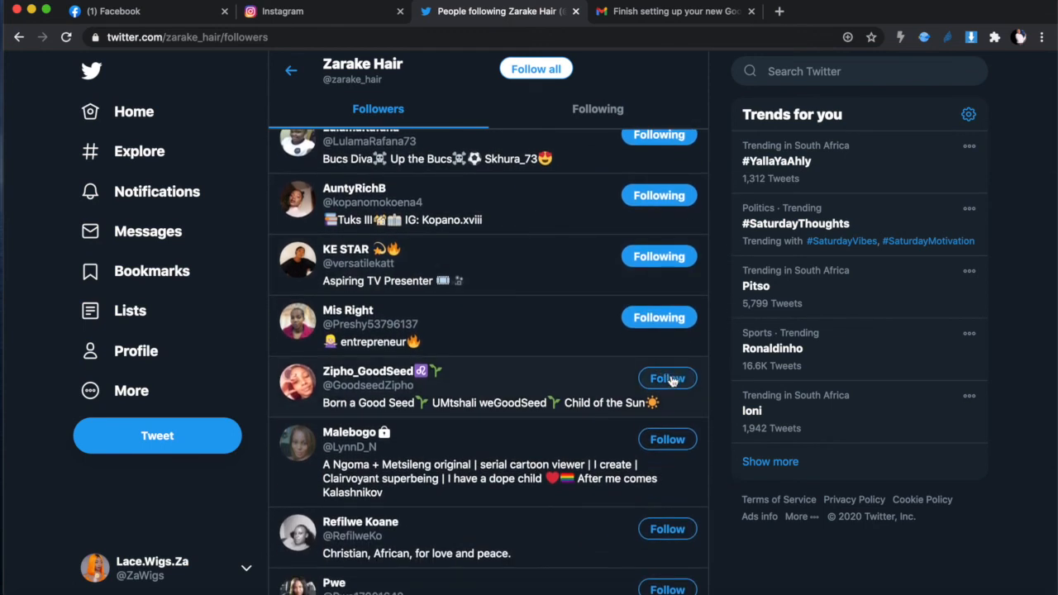
{"action": "left_click", "coordinate": [666, 377]}
{"action": "scroll", "coordinate": [673, 439], "scroll_direction": "up", "scroll_amount": 3}
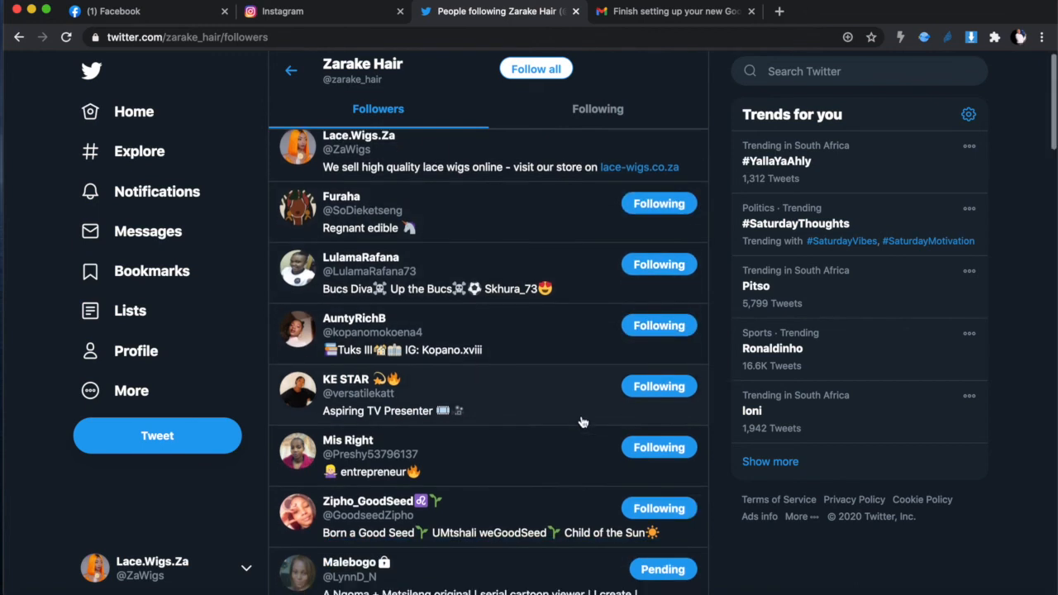
{"action": "scroll", "coordinate": [578, 421], "scroll_direction": "down", "scroll_amount": 3}
{"action": "left_click", "coordinate": [661, 456]}
{"action": "left_click", "coordinate": [680, 516]}
{"action": "scroll", "coordinate": [682, 517], "scroll_direction": "down", "scroll_amount": 2}
{"action": "scroll", "coordinate": [682, 516], "scroll_direction": "down", "scroll_amount": 2}
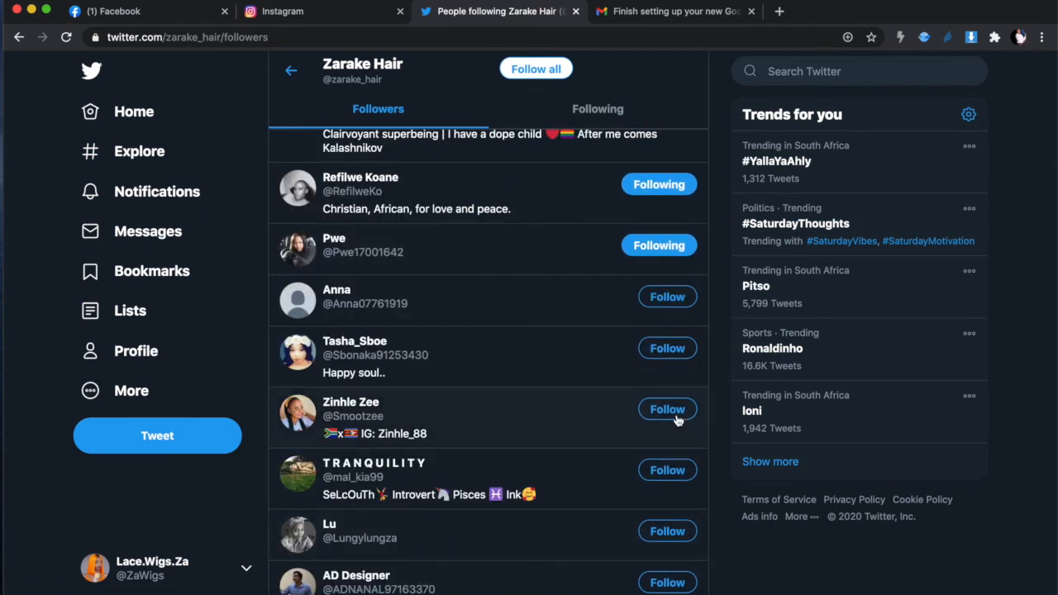
{"action": "left_click", "coordinate": [677, 351]}
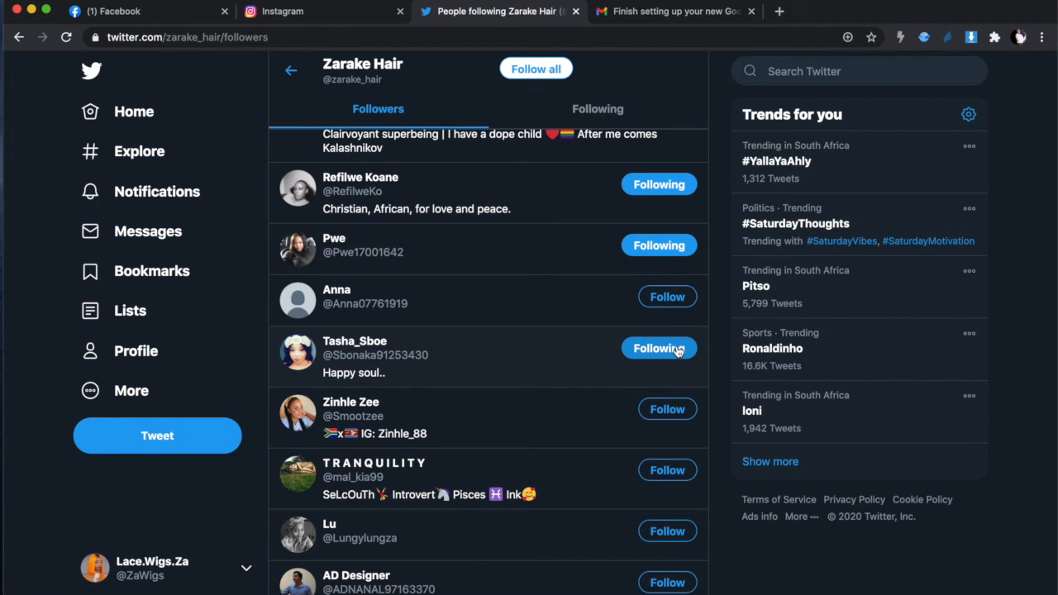
- Review the Mass Follow settings in the Superpowers for Twitter options and close the options page
{"action": "scroll", "coordinate": [666, 289], "scroll_direction": "up", "scroll_amount": 10}
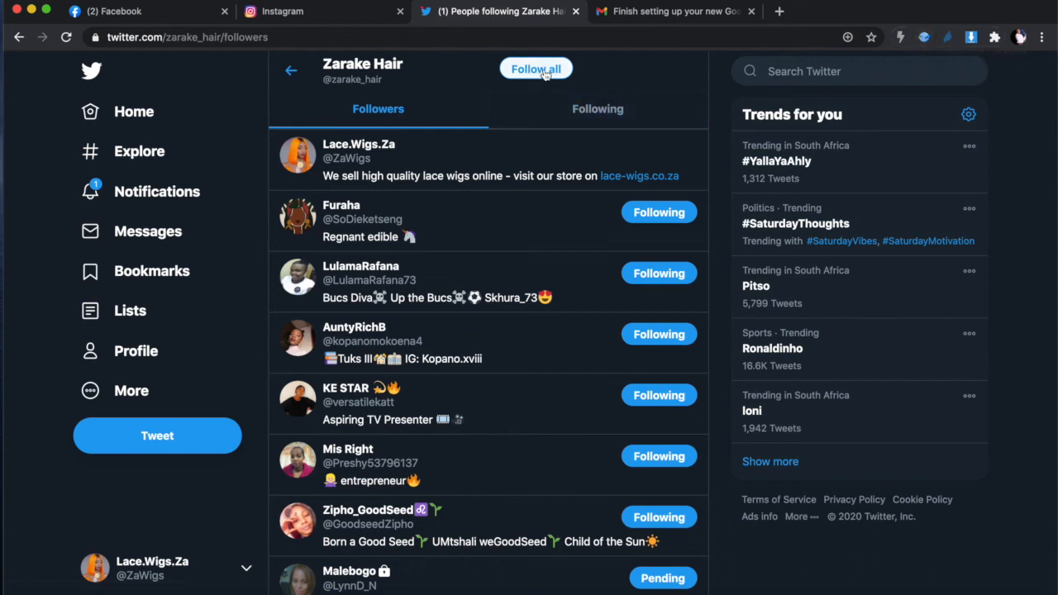
{"action": "scroll", "coordinate": [544, 73], "scroll_direction": "down", "scroll_amount": 5}
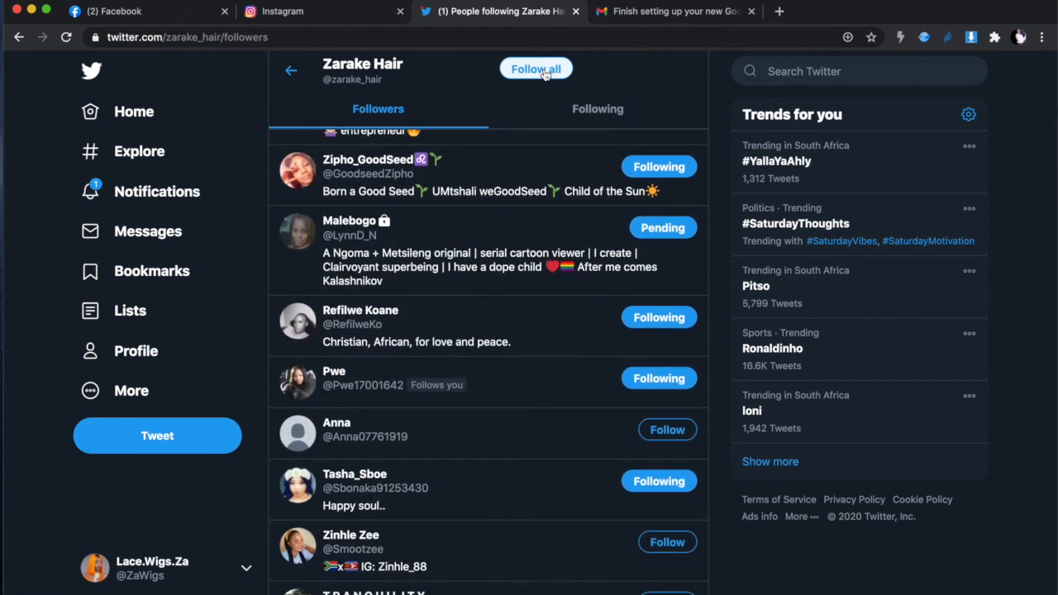
{"action": "scroll", "coordinate": [544, 73], "scroll_direction": "up", "scroll_amount": 5}
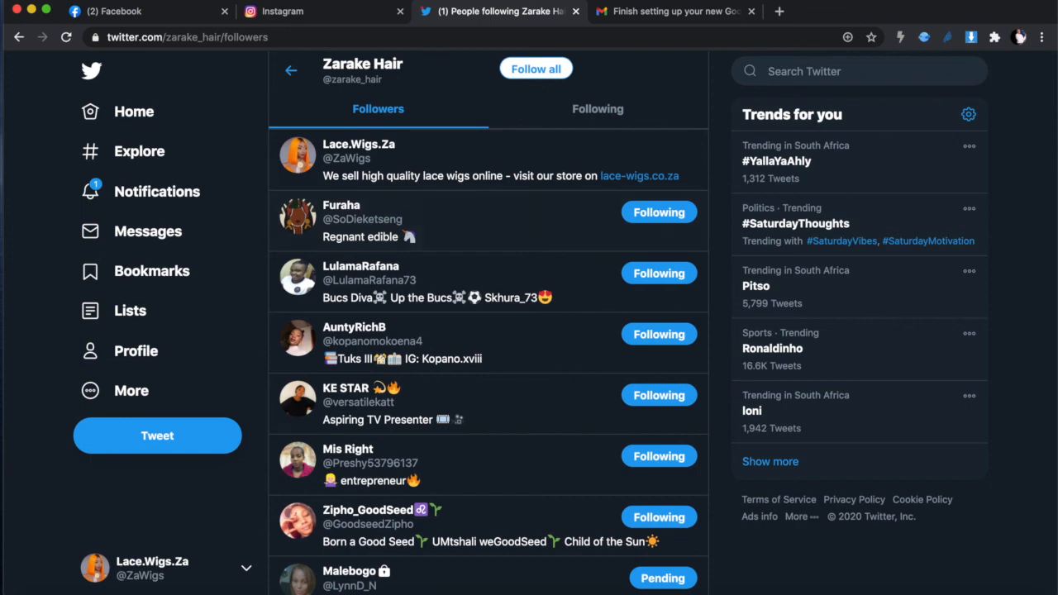
{"action": "right_click", "coordinate": [924, 37]}
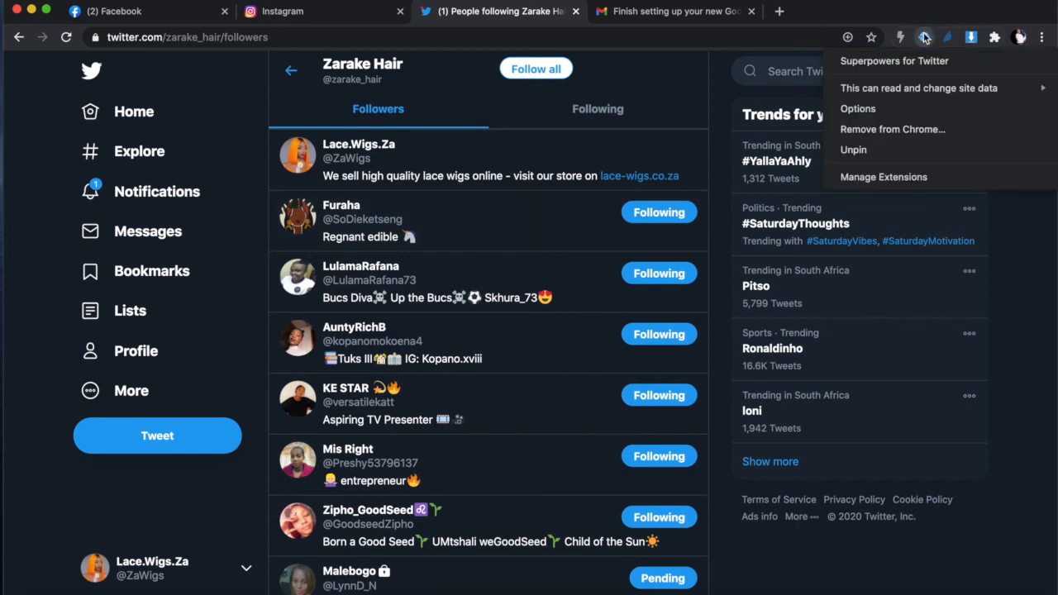
{"action": "left_click", "coordinate": [868, 111]}
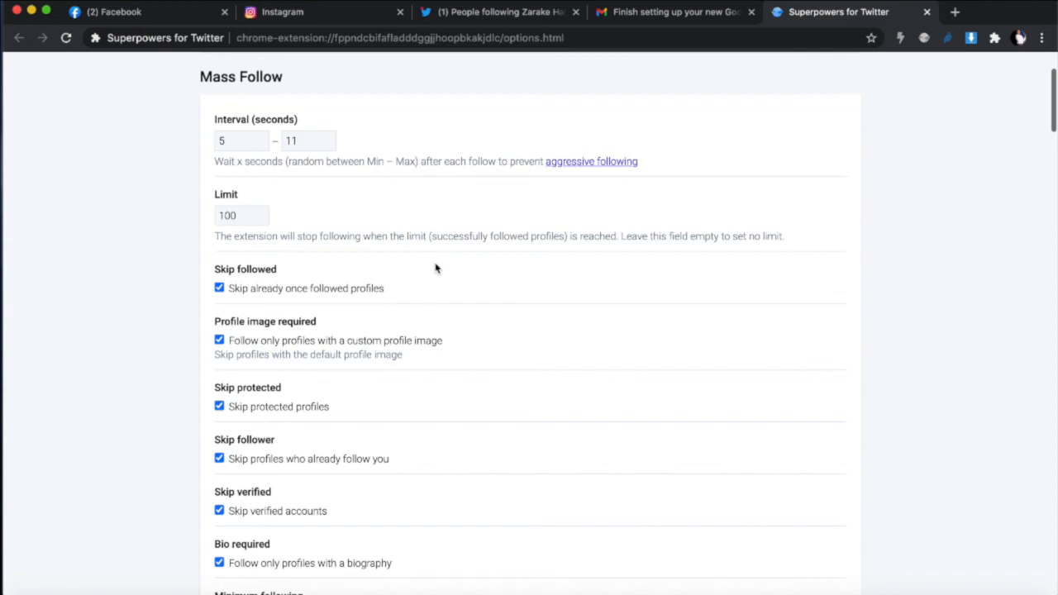
{"action": "key", "text": "super+w"}
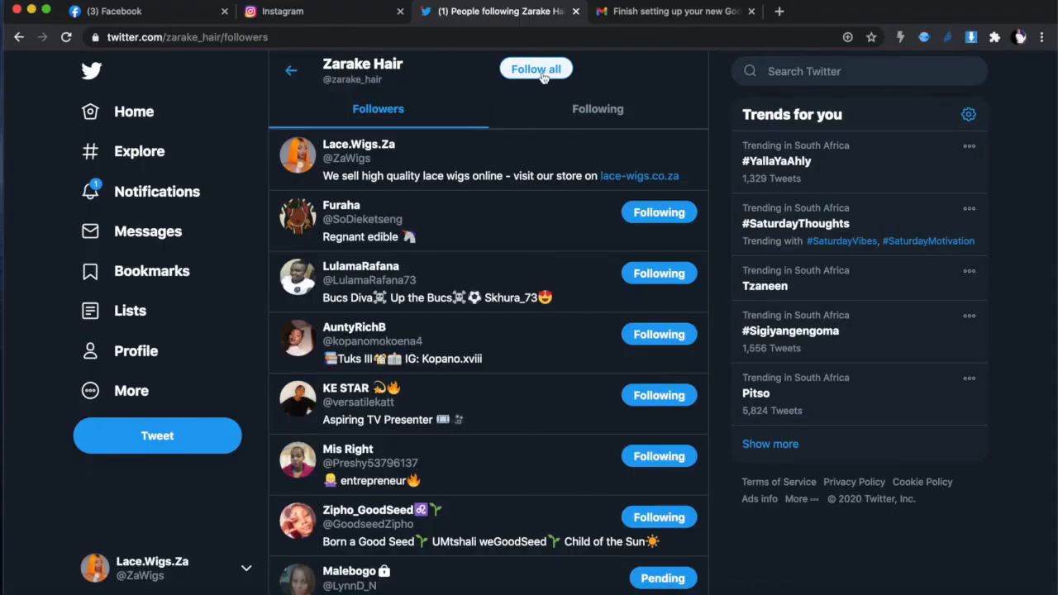
- Start mass-following Zarake Hair's followers with Follow all and cancel the run
{"action": "left_click", "coordinate": [538, 71]}
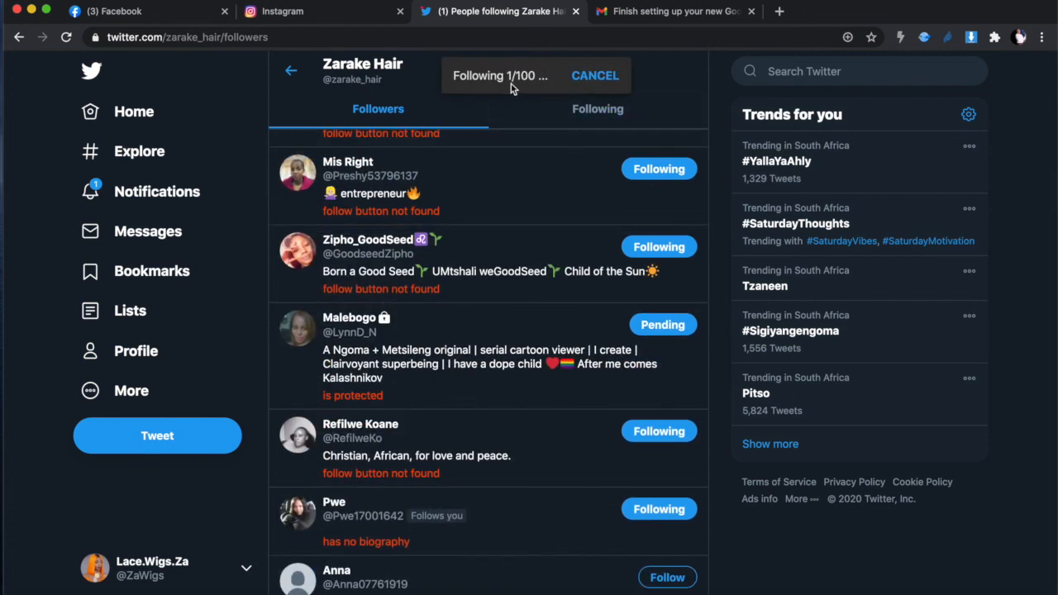
{"action": "left_click", "coordinate": [593, 76]}
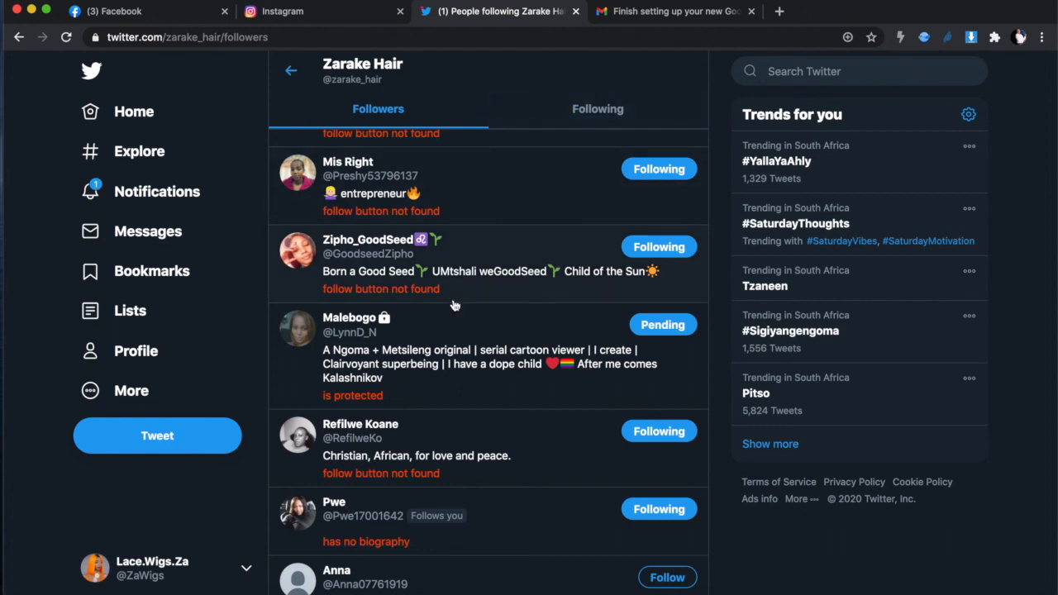
- Check the new followers in the Twitter notifications and switch to the open Instagram page
{"action": "left_click", "coordinate": [190, 193]}
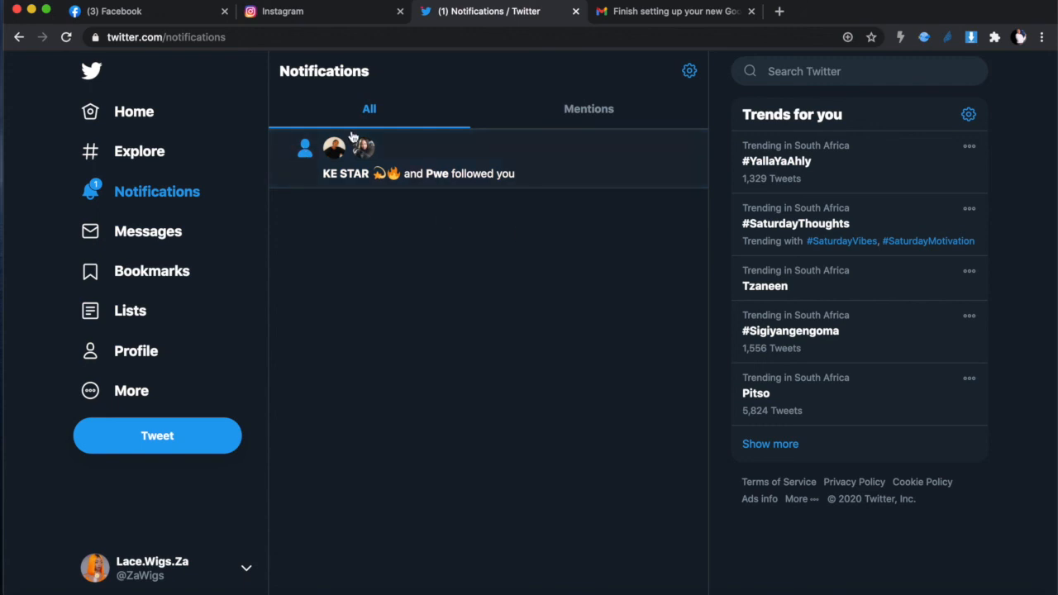
{"action": "mouse_move", "coordinate": [368, 151]}
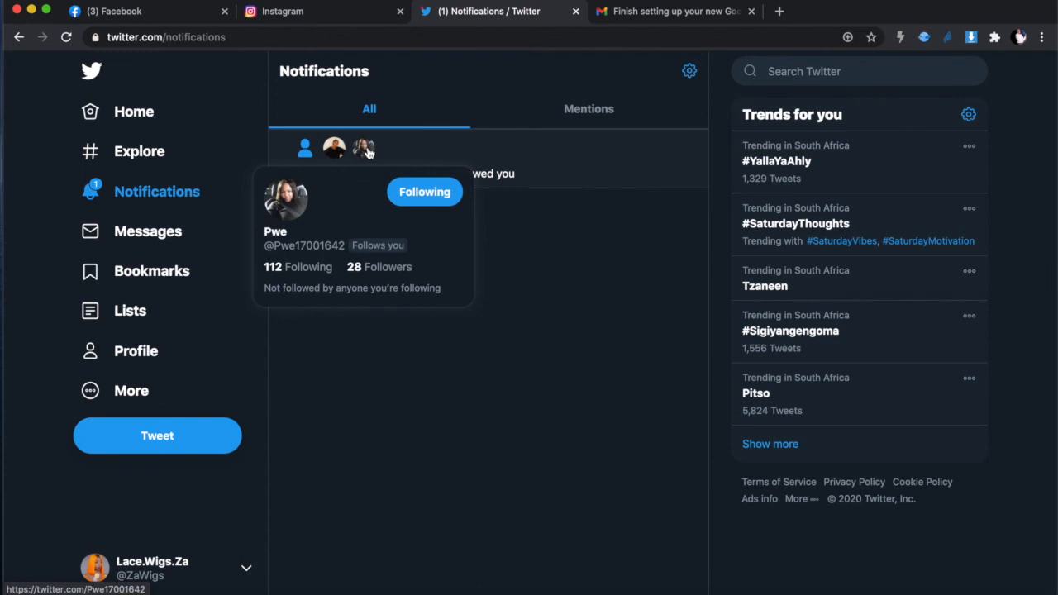
{"action": "left_click", "coordinate": [313, 15]}
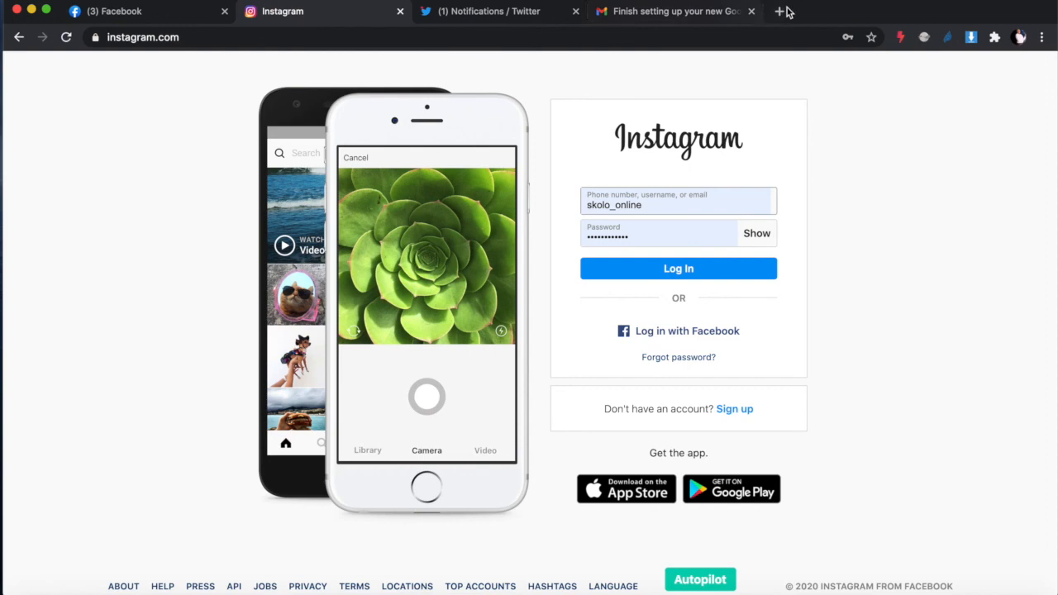
- Search the web for "superpowers instagram", view the Superpowers for Instagram page in the Chrome Web Store and return to Instagram
{"action": "left_click", "coordinate": [686, 12]}
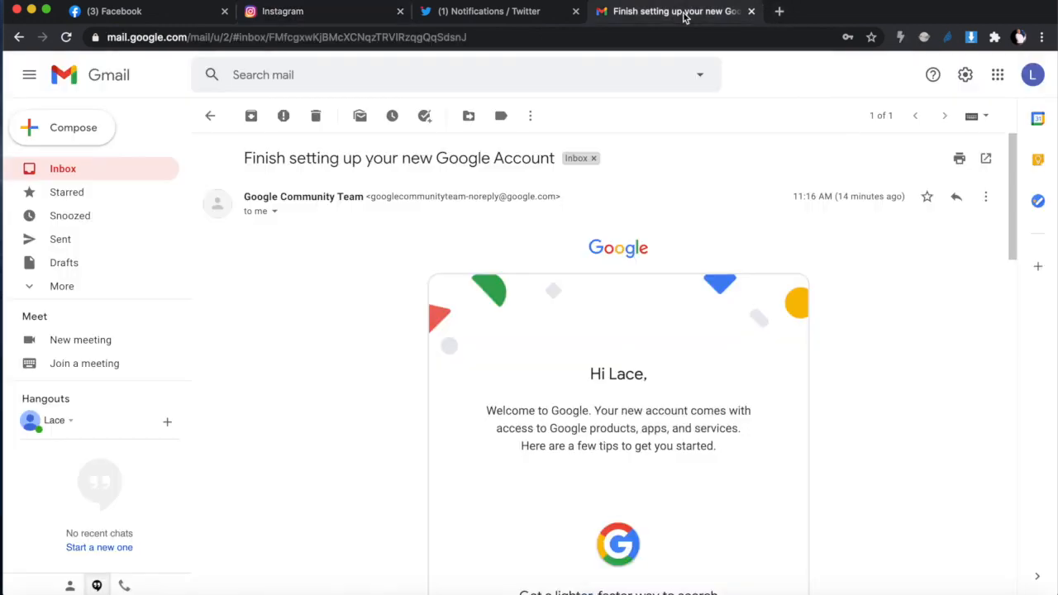
{"action": "left_click", "coordinate": [781, 11]}
{"action": "type", "text": "puper"}
{"action": "key", "text": "BackSpace"}
{"action": "key", "text": "BackSpace"}
{"action": "key", "text": "BackSpace"}
{"action": "key", "text": "BackSpace"}
{"action": "key", "text": "BackSpace"}
{"action": "type", "text": "superp"}
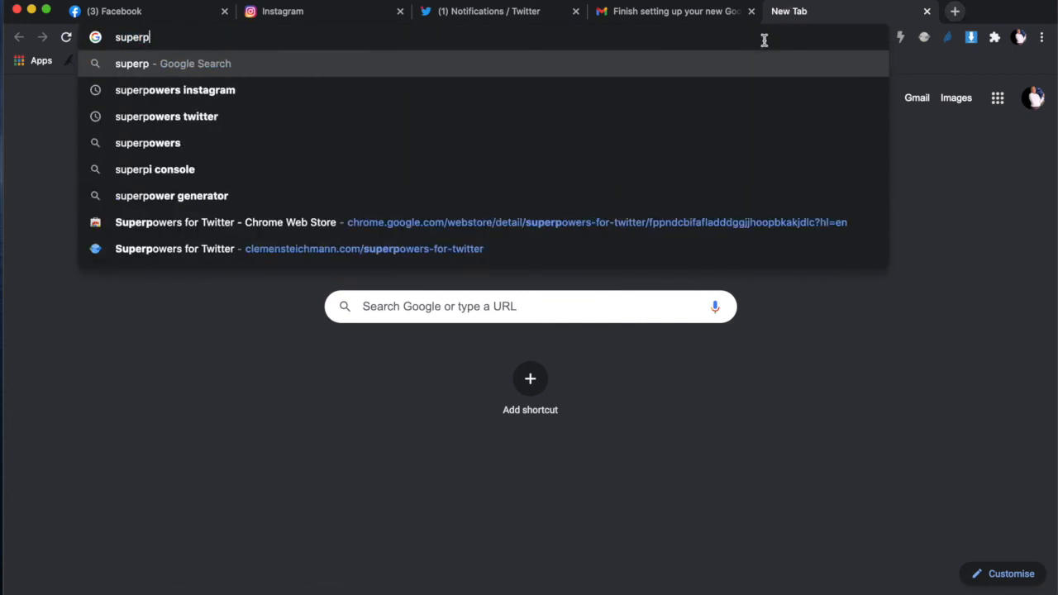
{"action": "key", "text": "Down"}
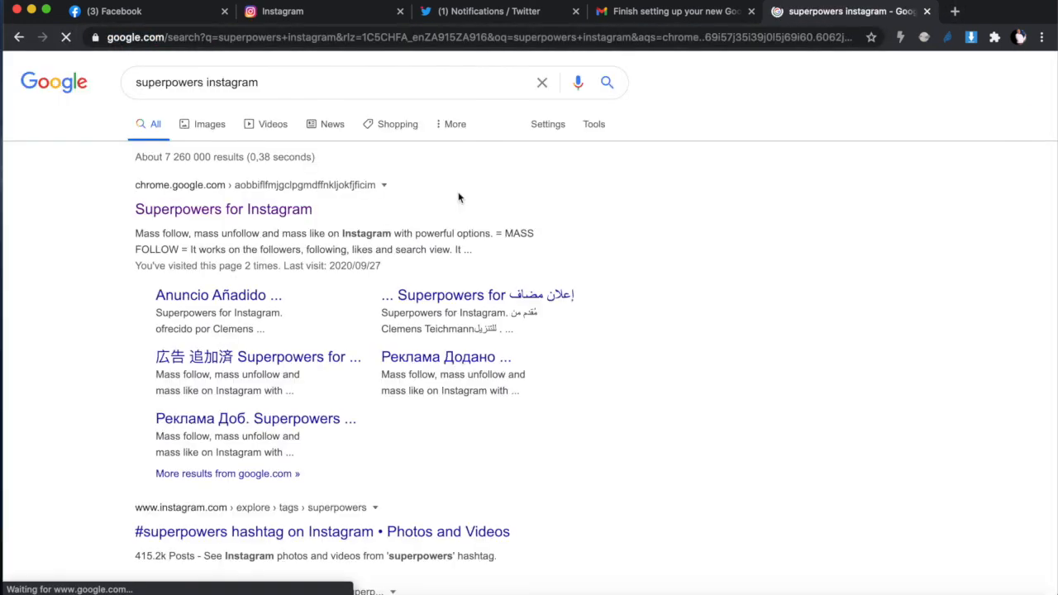
{"action": "left_click", "coordinate": [246, 212]}
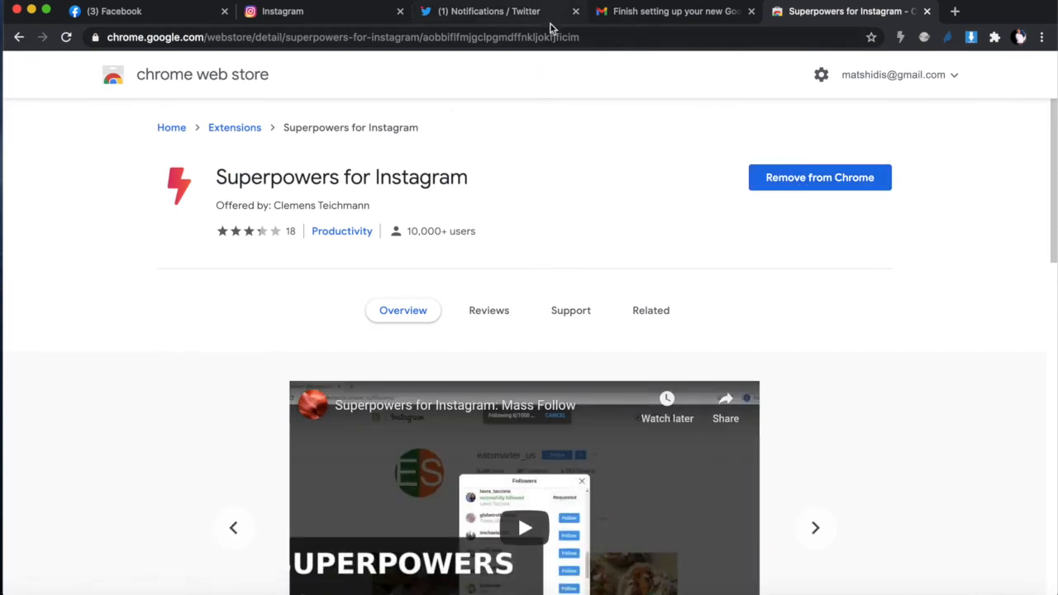
{"action": "left_click", "coordinate": [328, 15]}
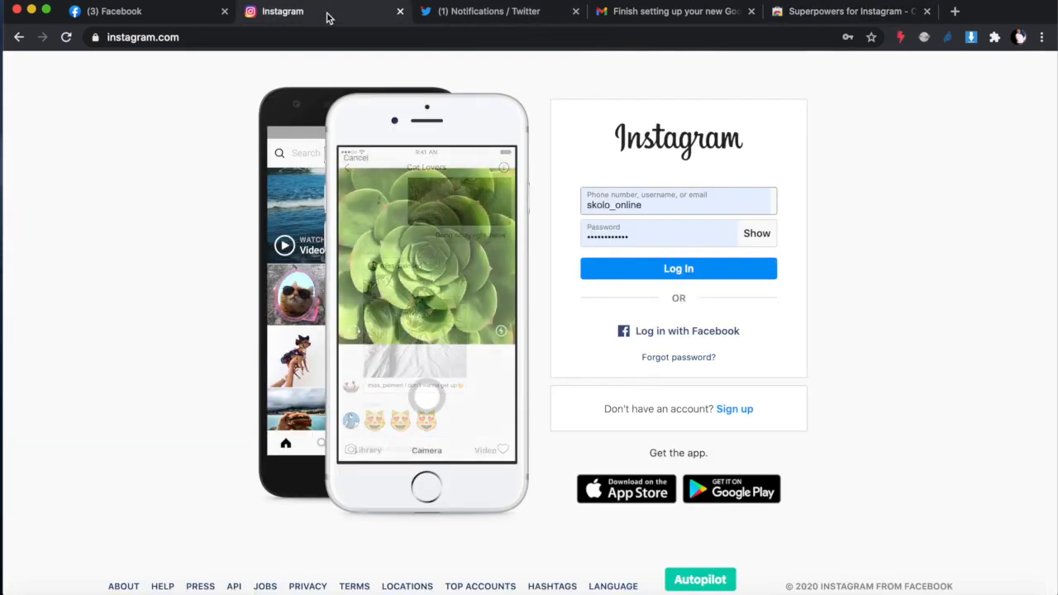
- Switch to Twitter and draft a home-page tweet reading "hey hey - get this amazing lace wig online"
{"action": "left_click", "coordinate": [487, 14]}
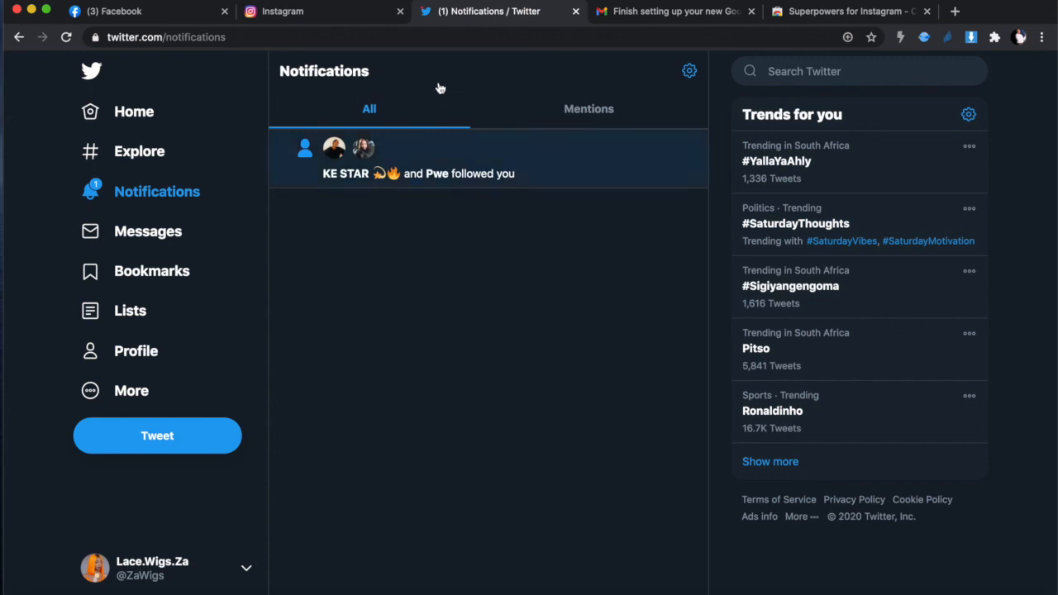
{"action": "left_click", "coordinate": [89, 109]}
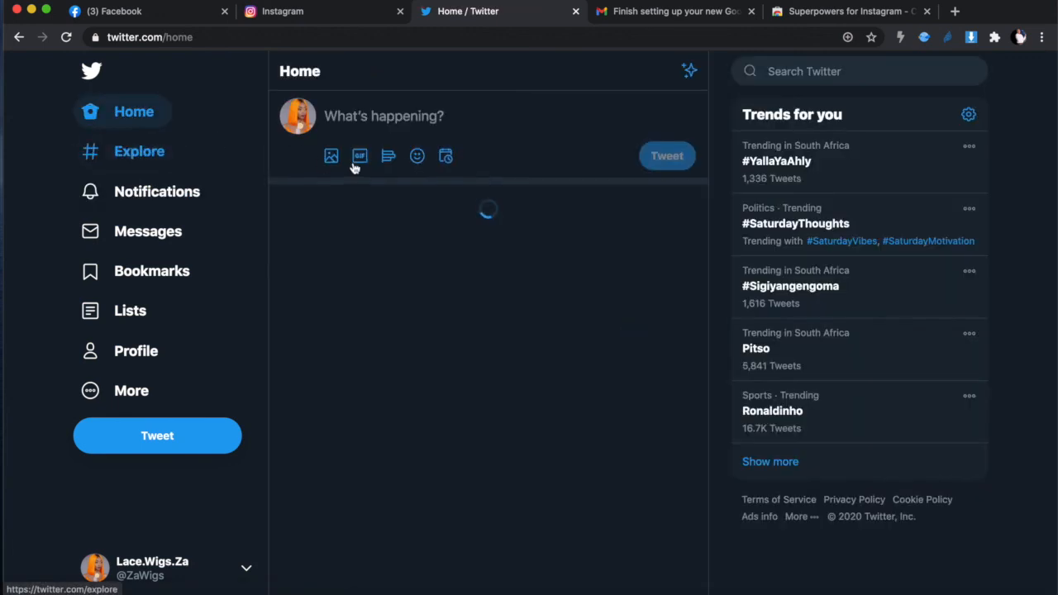
{"action": "left_click", "coordinate": [390, 115]}
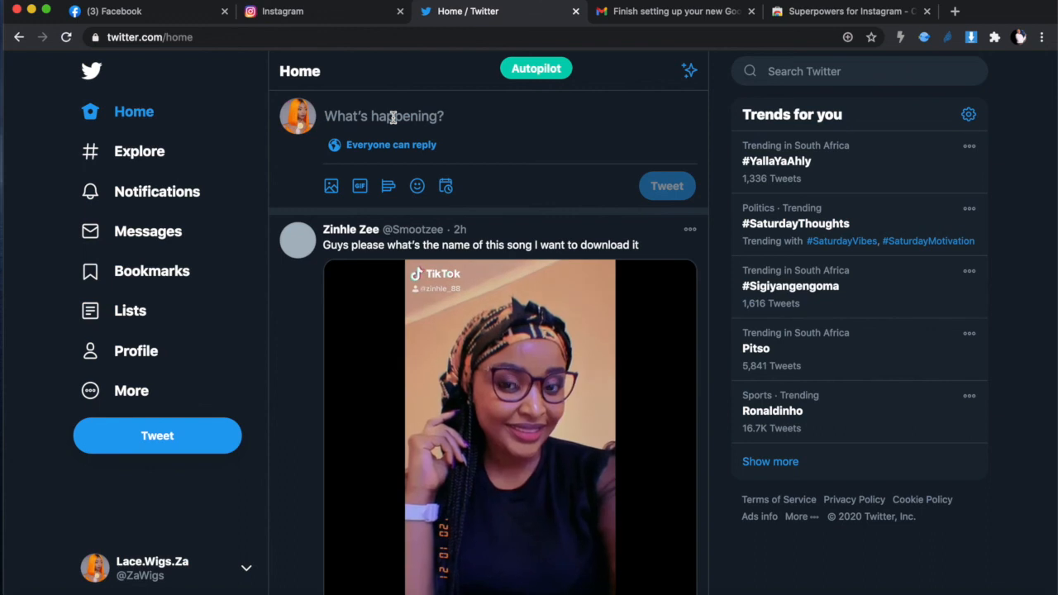
{"action": "type", "text": "hey "}
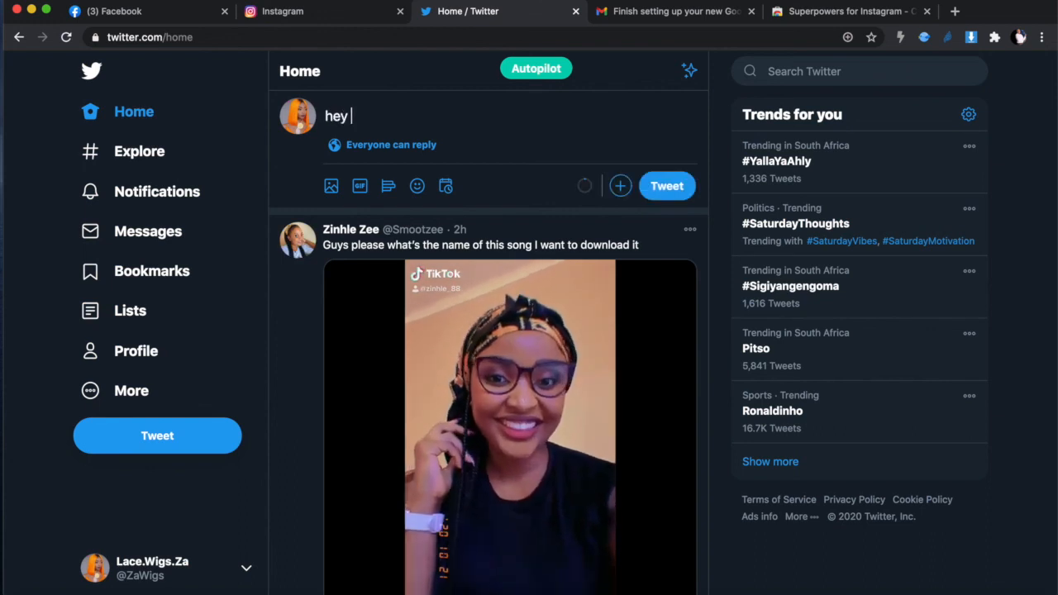
{"action": "type", "text": "hey - get "}
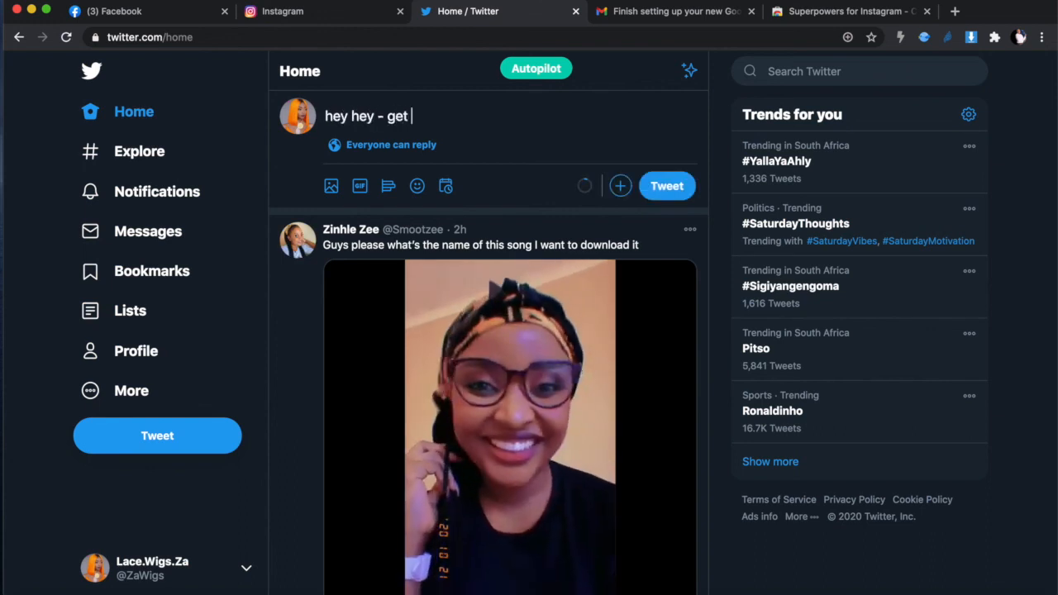
{"action": "type", "text": "this amazing "}
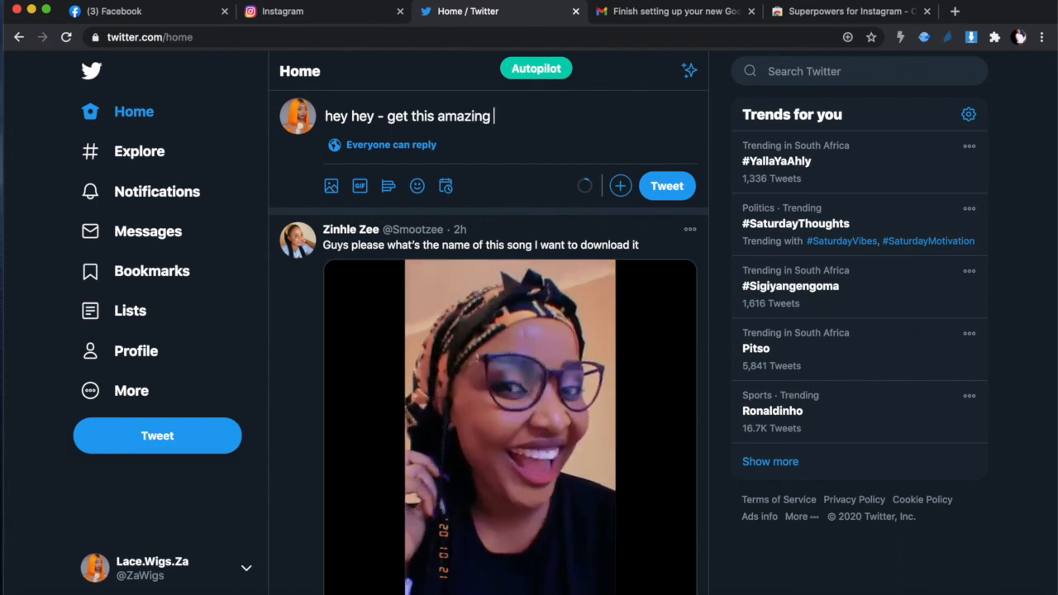
{"action": "type", "text": "lace wig online"}
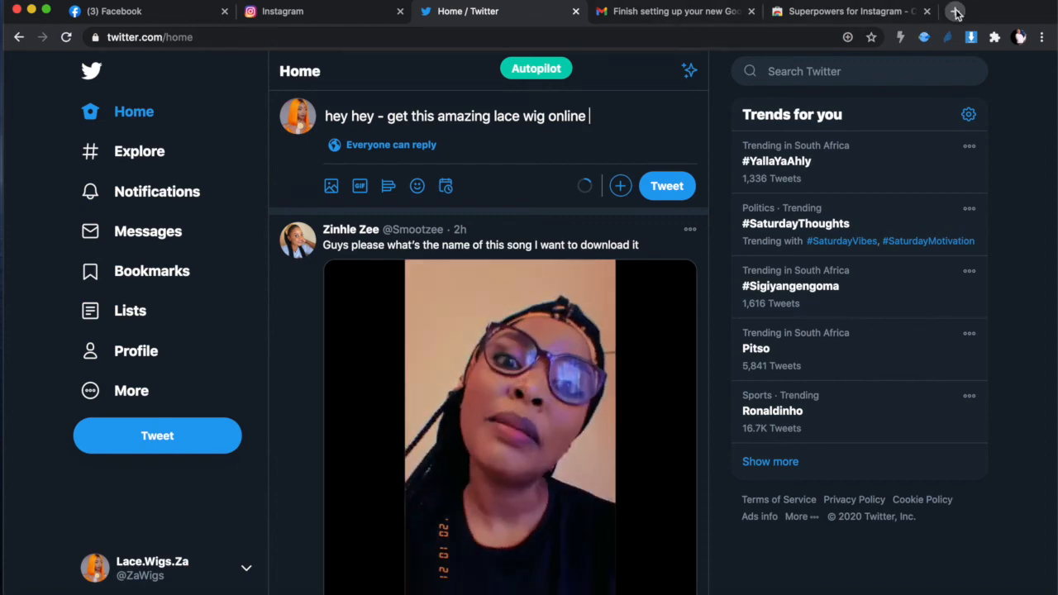
- Open the store's home page, lace-wigs.co.za, in a new browser tab
{"action": "left_click", "coordinate": [954, 11]}
{"action": "type", "text": "lace"}
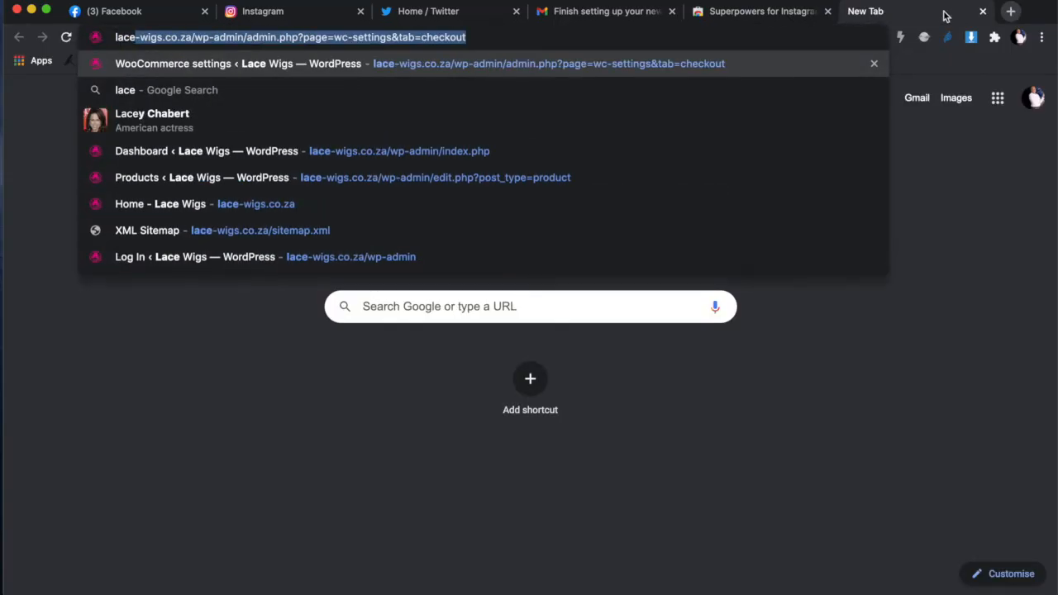
{"action": "key", "text": "Escape"}
{"action": "left_click", "coordinate": [489, 41]}
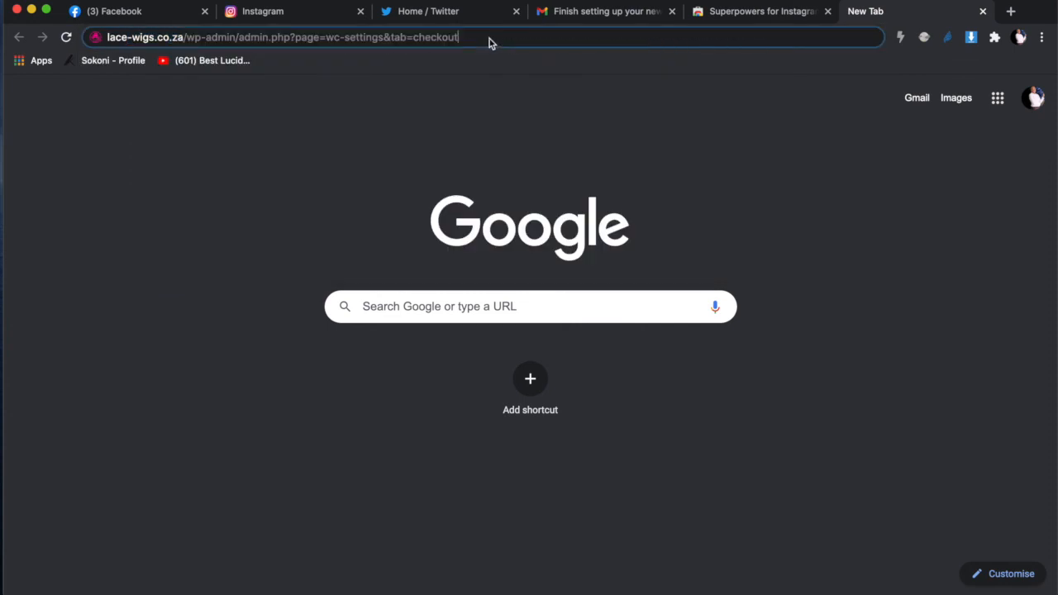
{"action": "left_click_drag", "start_coordinate": [479, 33], "coordinate": [189, 35]}
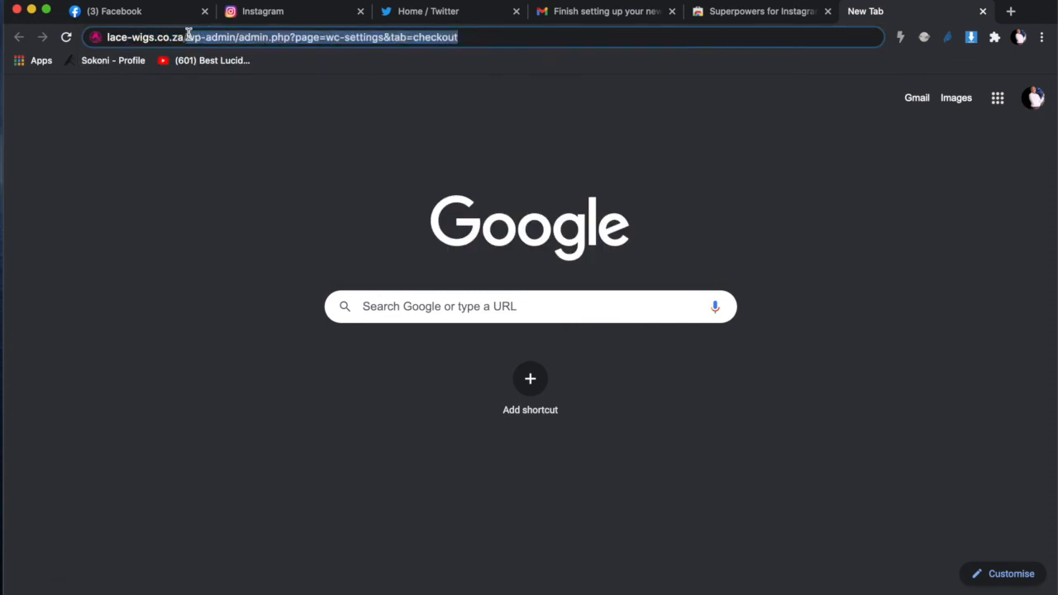
{"action": "key", "text": "BackSpace"}
{"action": "key", "text": "Return"}
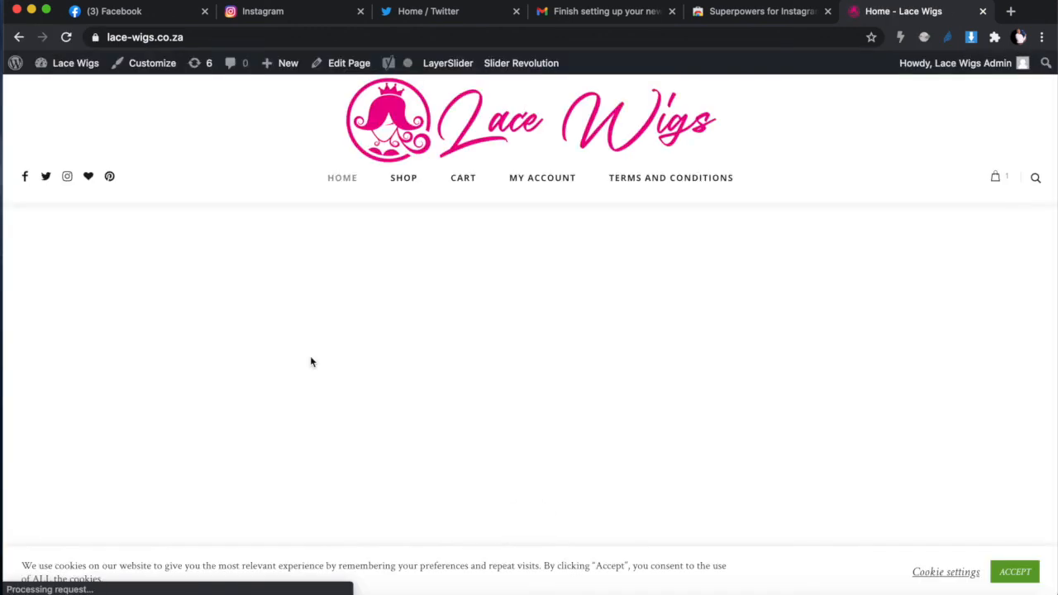
- Open the Colour Bob Lace Wig Natural Human Hair product page and copy its web address
{"action": "scroll", "coordinate": [310, 361], "scroll_direction": "down", "scroll_amount": 10}
{"action": "scroll", "coordinate": [310, 361], "scroll_direction": "down", "scroll_amount": 2}
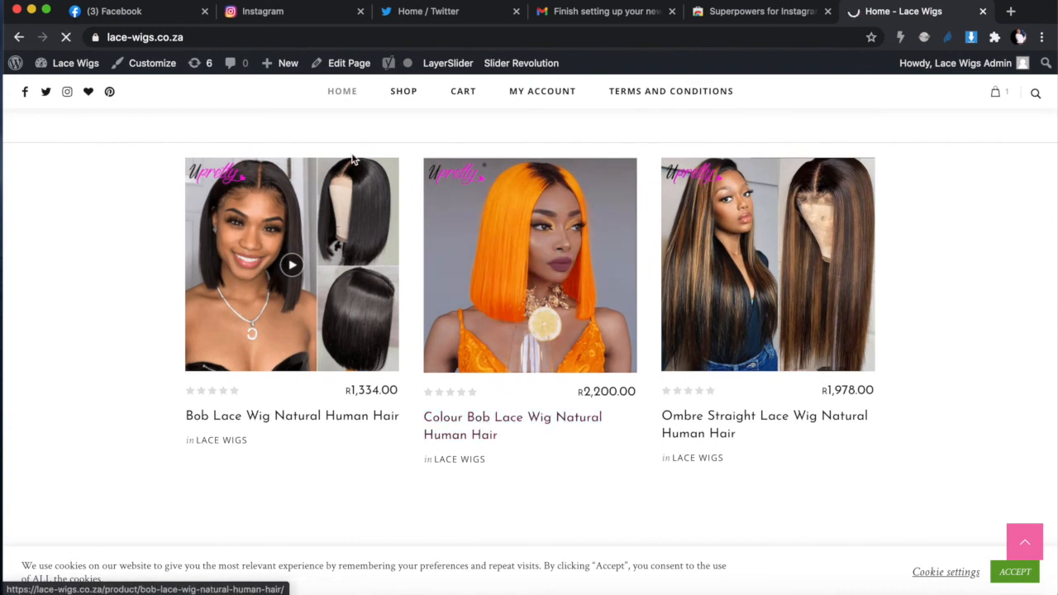
{"action": "left_click", "coordinate": [247, 64]}
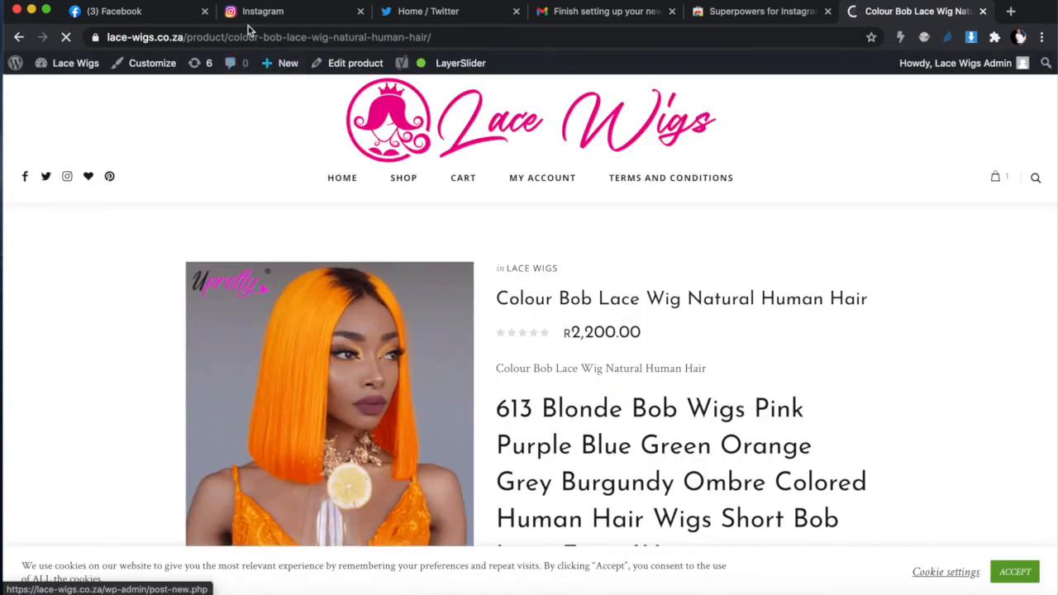
{"action": "left_click", "coordinate": [453, 36]}
{"action": "key", "text": "super+c"}
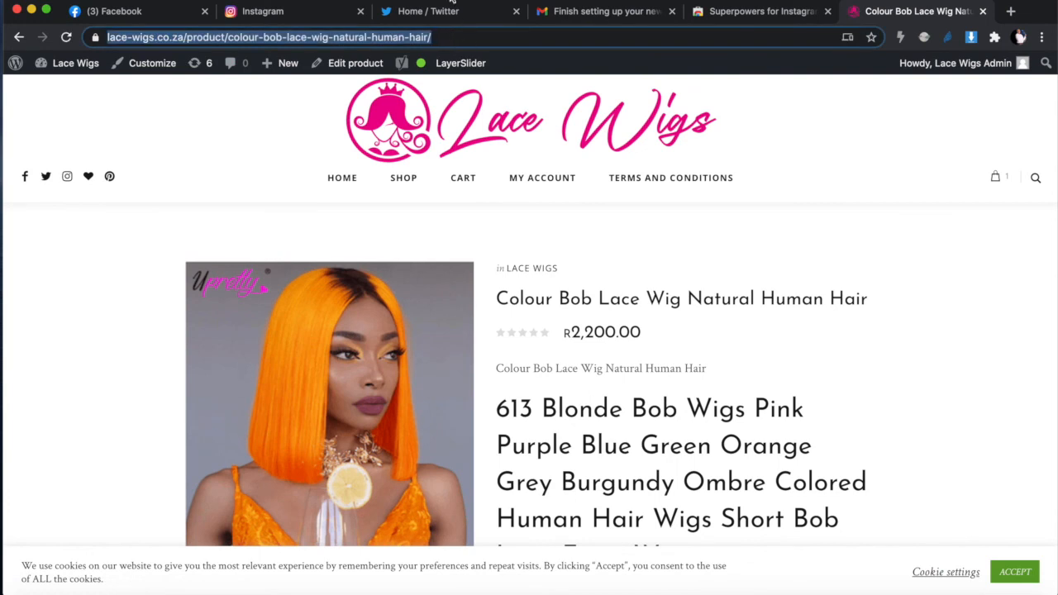
- Complete the drafted tweet with "from R2200" and the copied product link, and publish it
{"action": "left_click", "coordinate": [456, 15]}
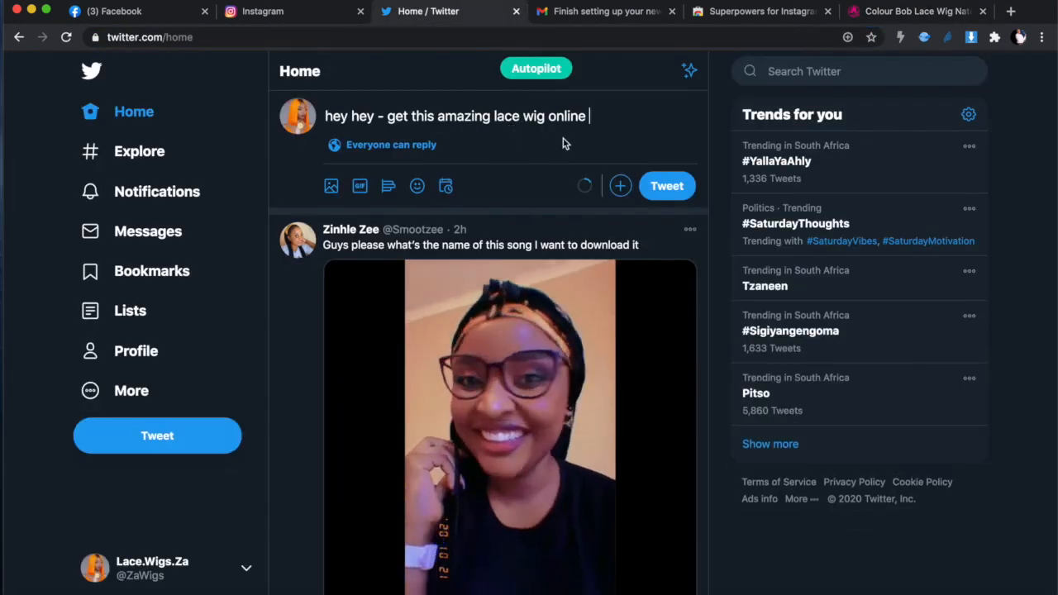
{"action": "type", "text": "fro"}
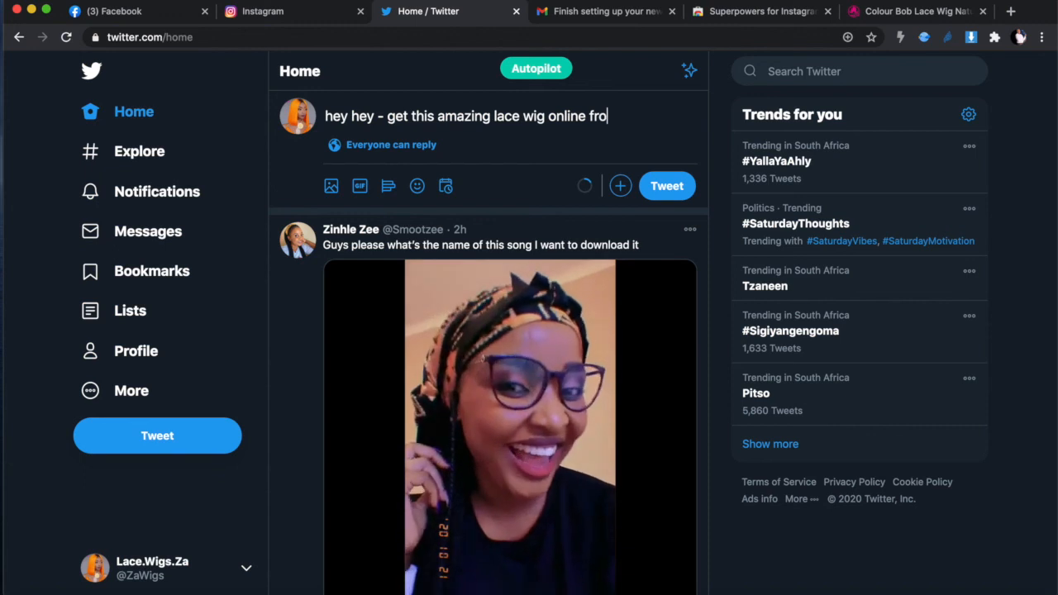
{"action": "type", "text": "m R2200"}
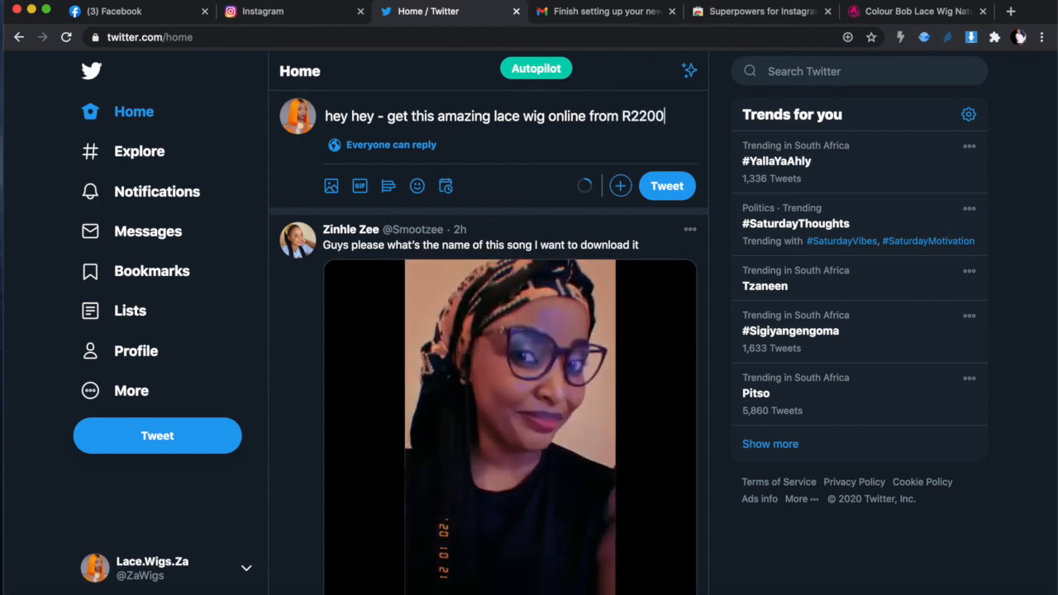
{"action": "key", "text": "super+v"}
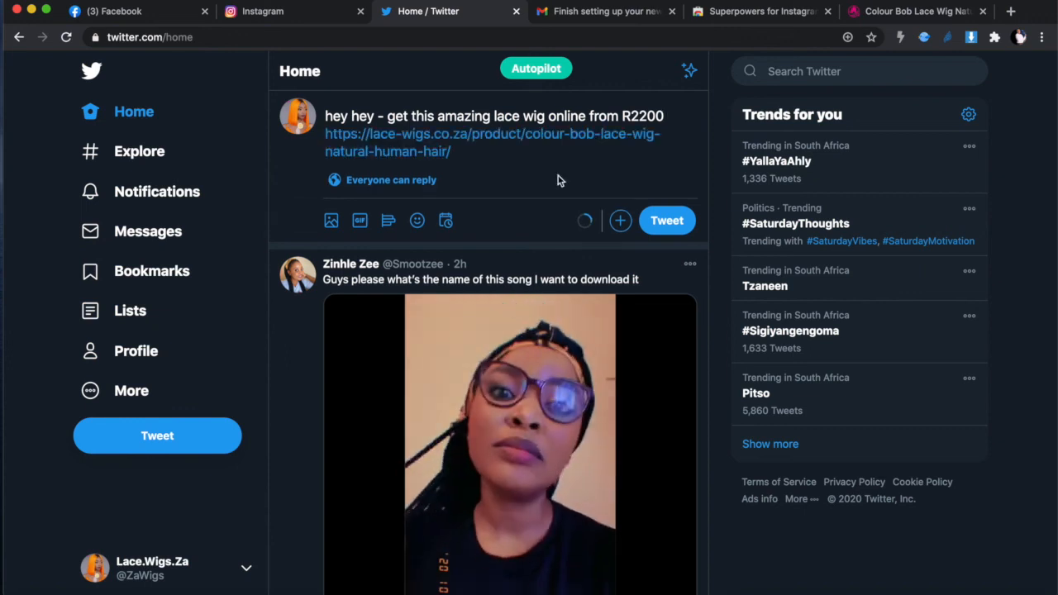
{"action": "left_click", "coordinate": [666, 220]}
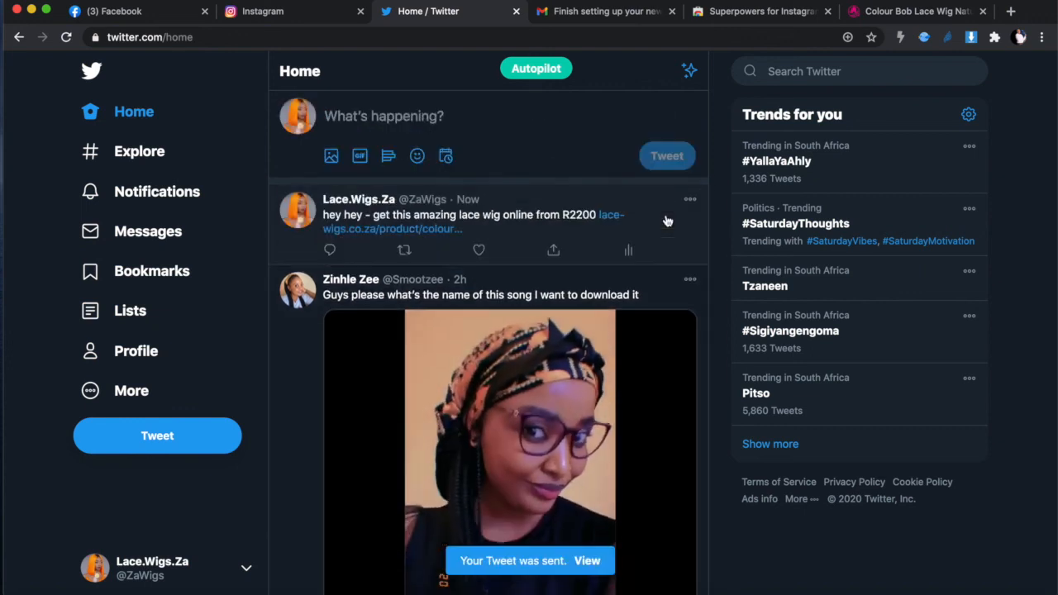
- Review the published tweet on the Lace.Wigs.Za profile, compare it with the product page and return to the Twitter home feed
{"action": "left_click", "coordinate": [146, 349]}
{"action": "scroll", "coordinate": [401, 392], "scroll_direction": "down", "scroll_amount": 2}
{"action": "scroll", "coordinate": [400, 393], "scroll_direction": "down", "scroll_amount": 1}
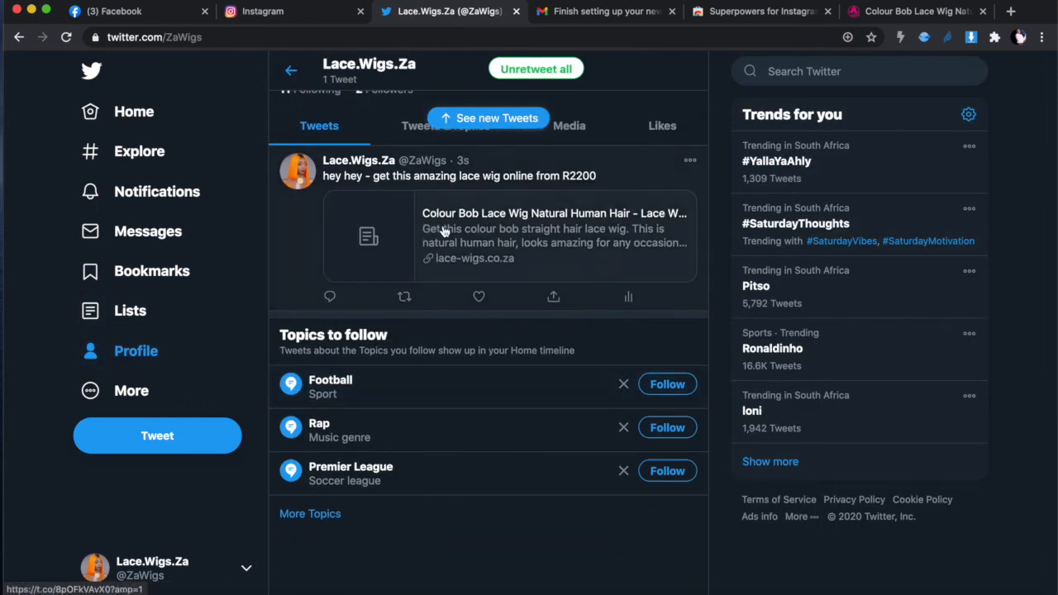
{"action": "scroll", "coordinate": [529, 239], "scroll_direction": "up", "scroll_amount": 2}
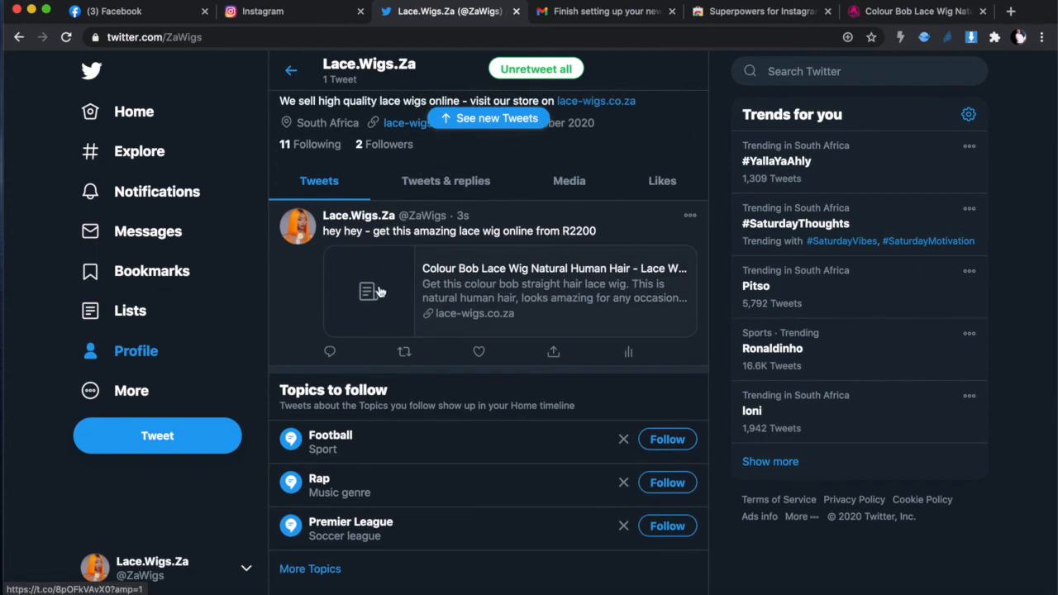
{"action": "left_click", "coordinate": [883, 11]}
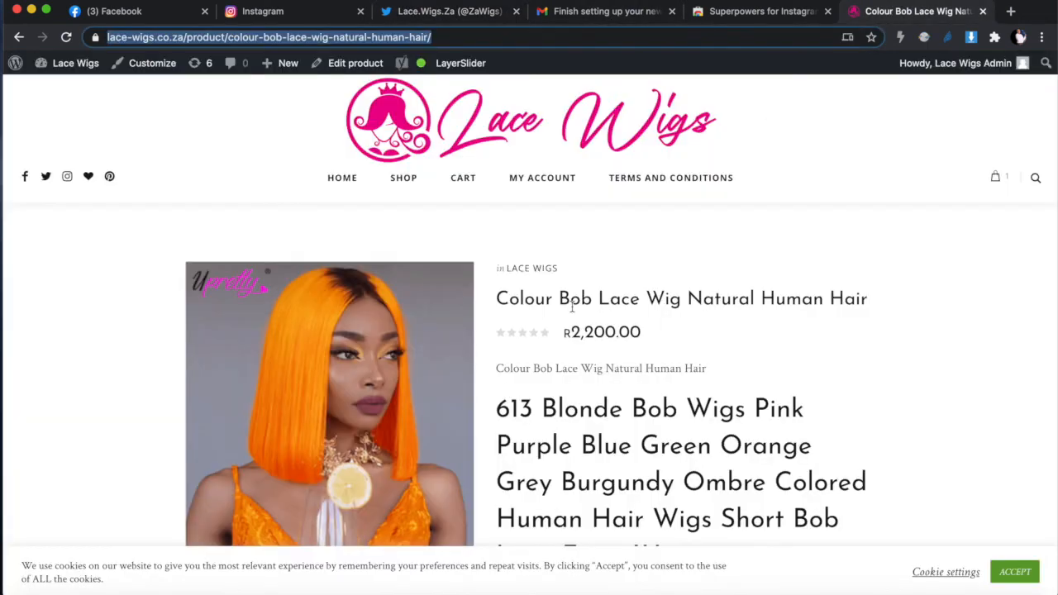
{"action": "scroll", "coordinate": [570, 306], "scroll_direction": "up", "scroll_amount": 2}
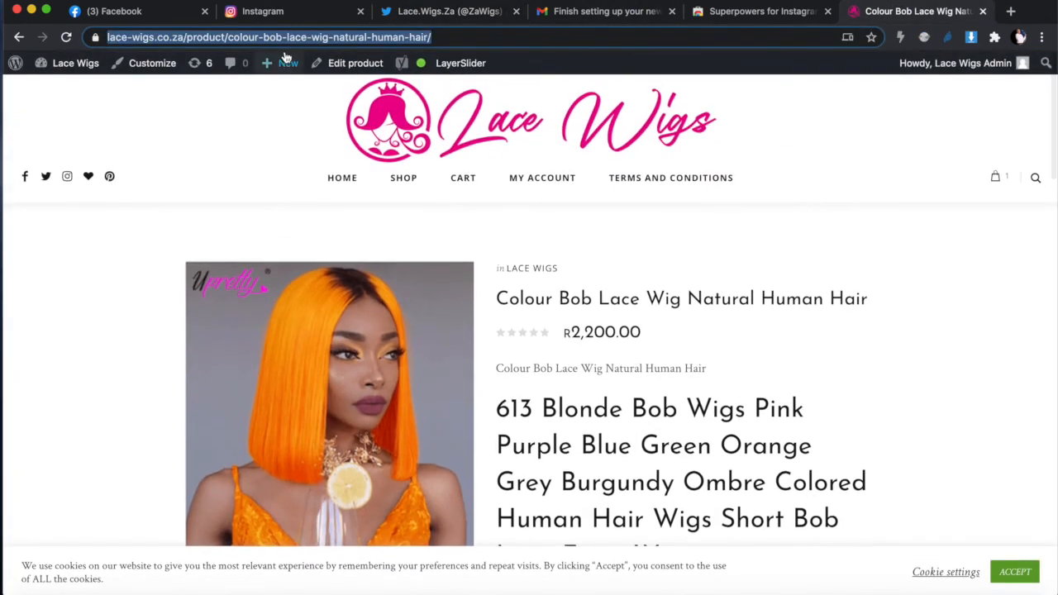
{"action": "left_click", "coordinate": [471, 18]}
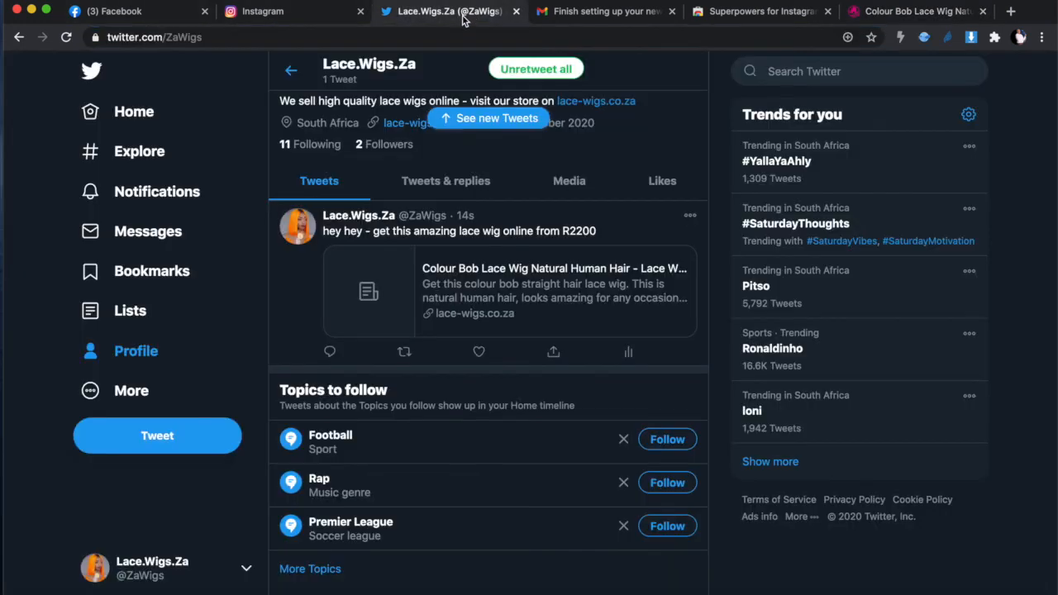
{"action": "left_click", "coordinate": [139, 114]}
- Look at the Instagram login page, switch to Facebook and open its Pages section
{"action": "left_click", "coordinate": [291, 21]}
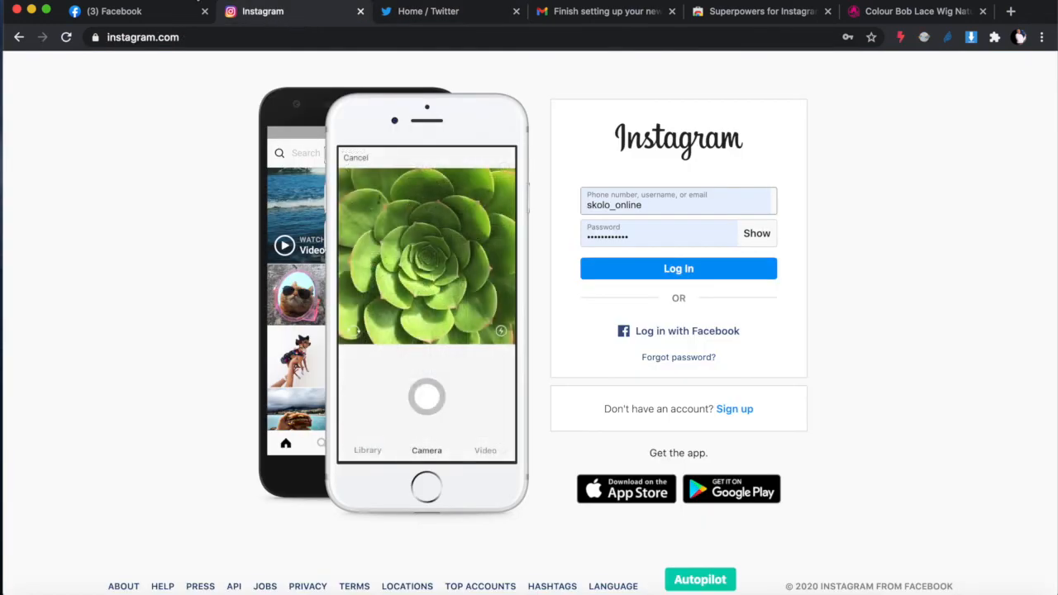
{"action": "left_click", "coordinate": [139, 12]}
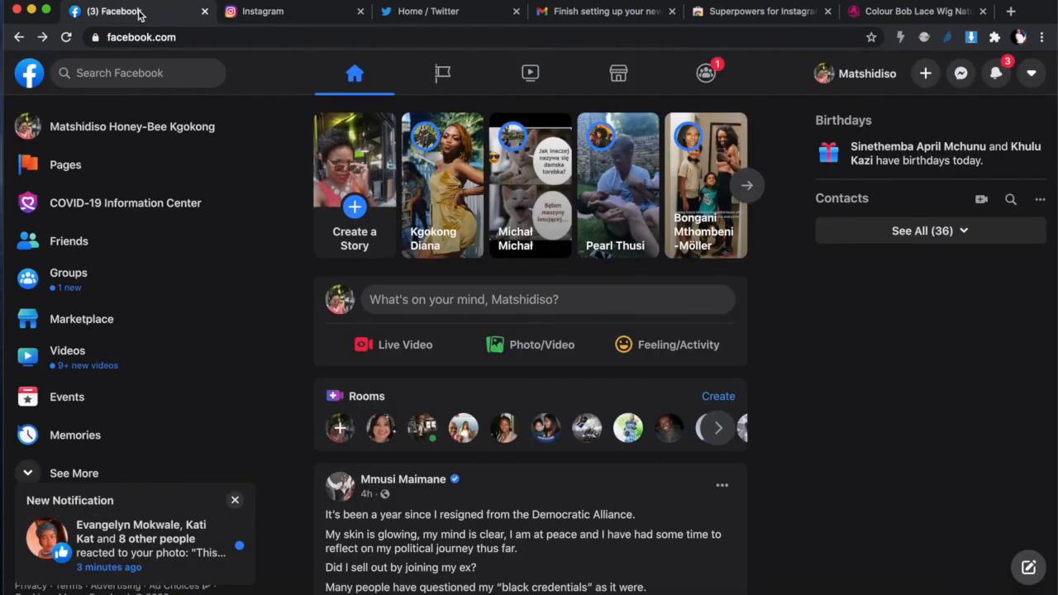
{"action": "left_click", "coordinate": [62, 165]}
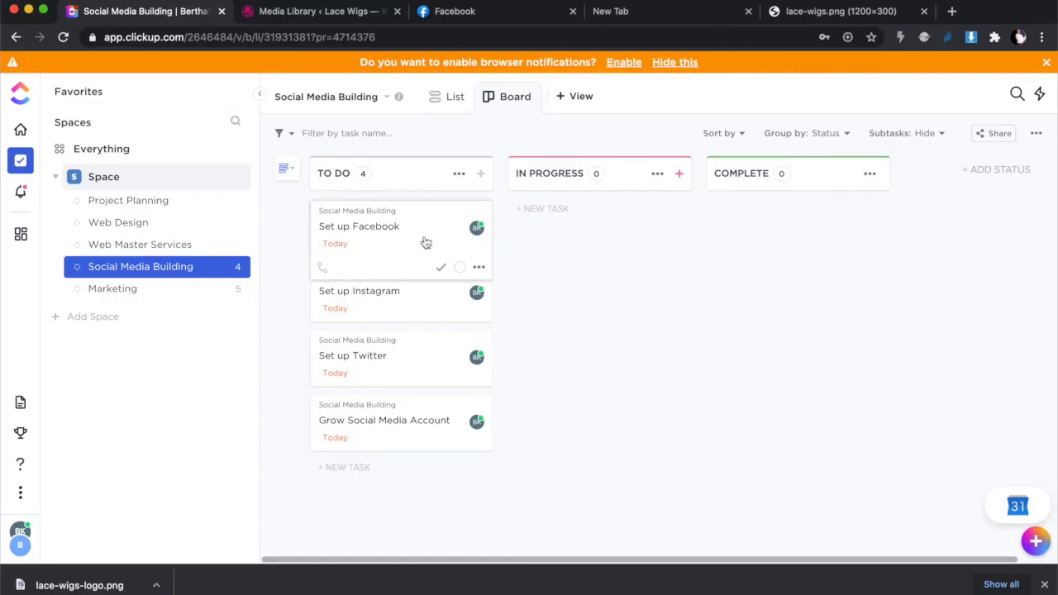
- In ClickUp, mark the Set up Facebook, Set up Instagram, Set up Twitter and Grow Social Media Account tasks as complete
{"action": "left_click", "coordinate": [441, 268]}
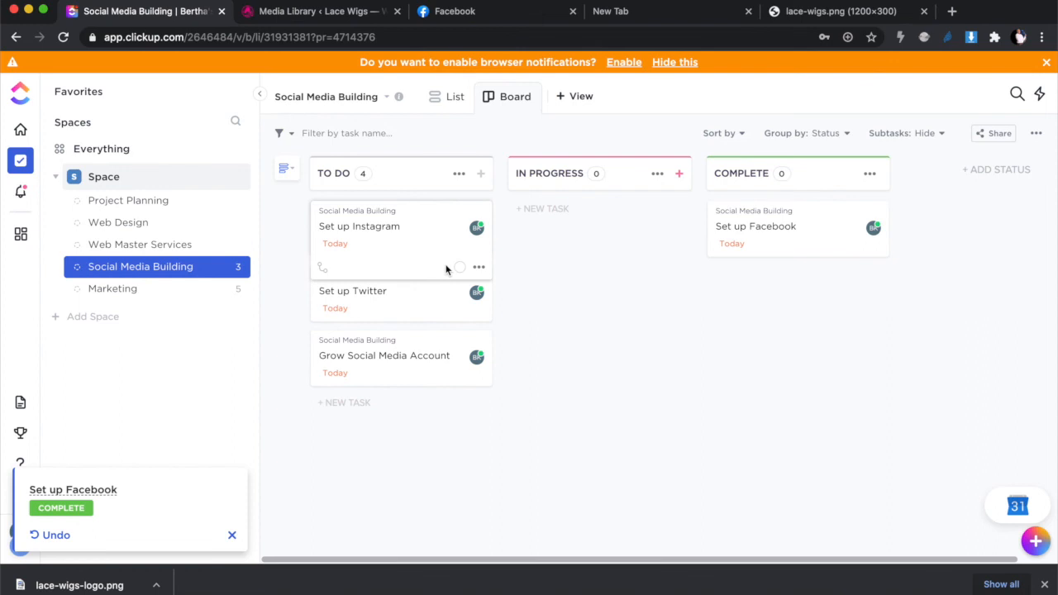
{"action": "left_click", "coordinate": [444, 268]}
{"action": "left_click", "coordinate": [445, 266]}
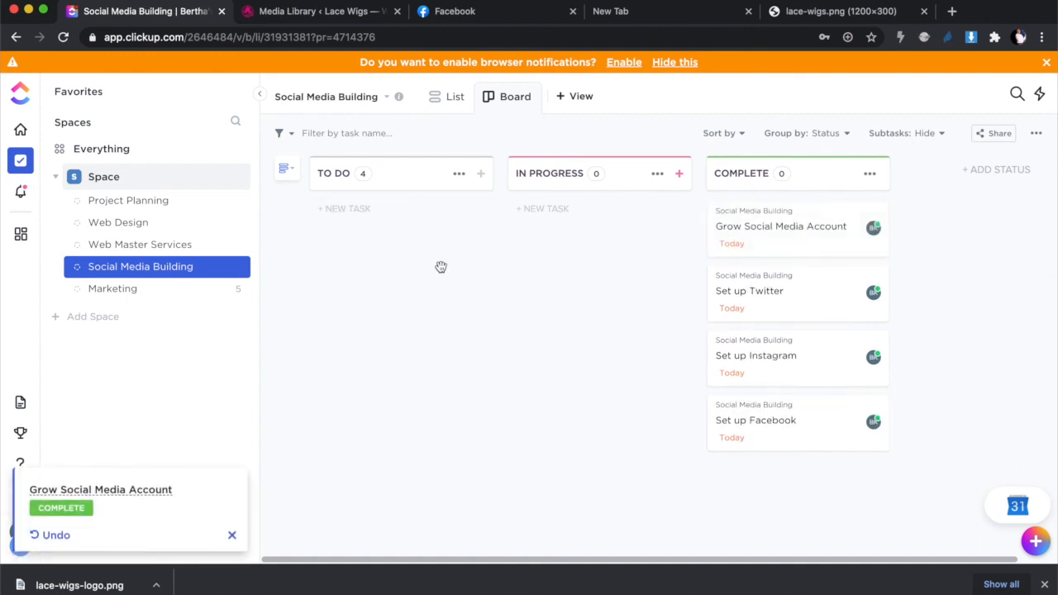
- Open the Marketing task list in the workspace and dismiss the infrastructure maintenance announcement
{"action": "left_click", "coordinate": [172, 245]}
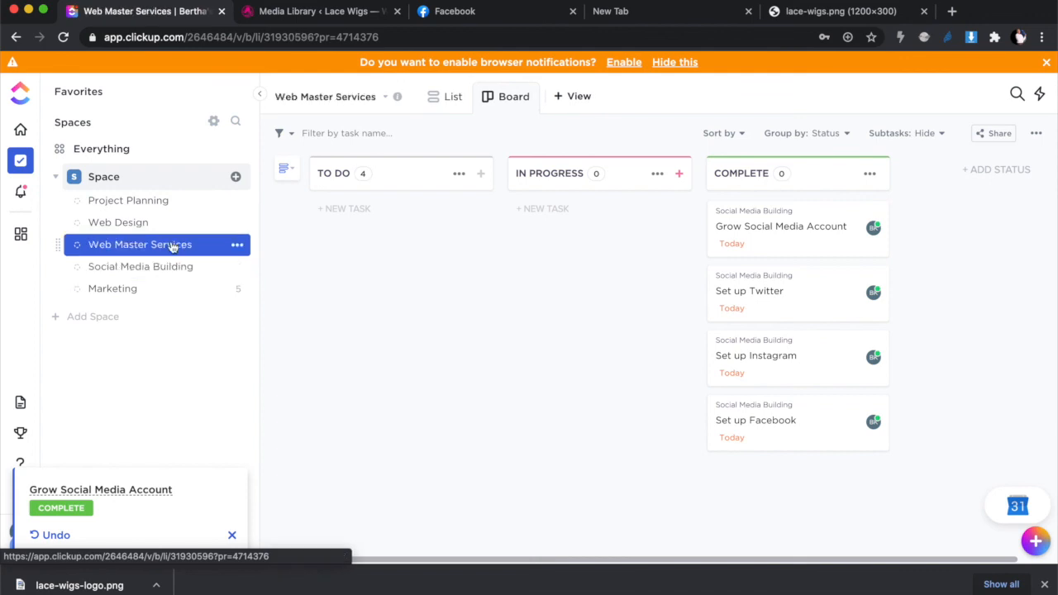
{"action": "left_click", "coordinate": [157, 268]}
{"action": "left_click", "coordinate": [129, 294]}
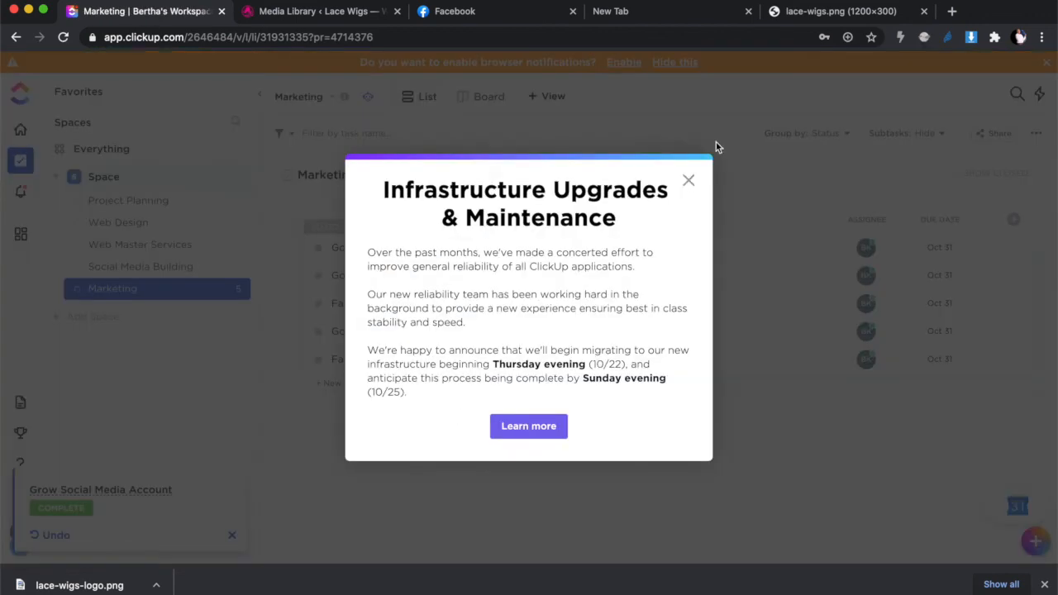
{"action": "left_click", "coordinate": [688, 181]}
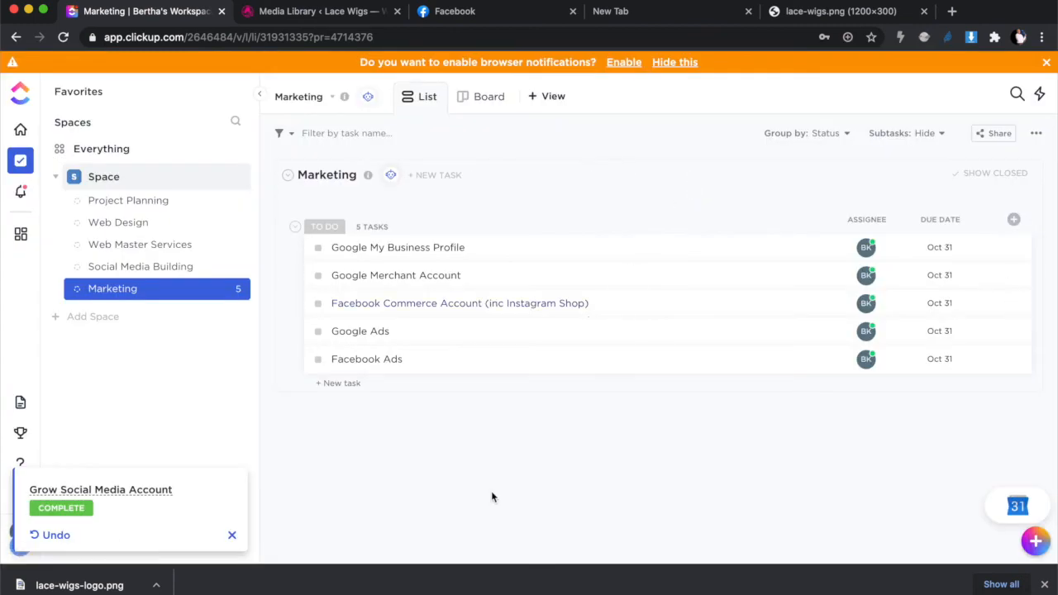